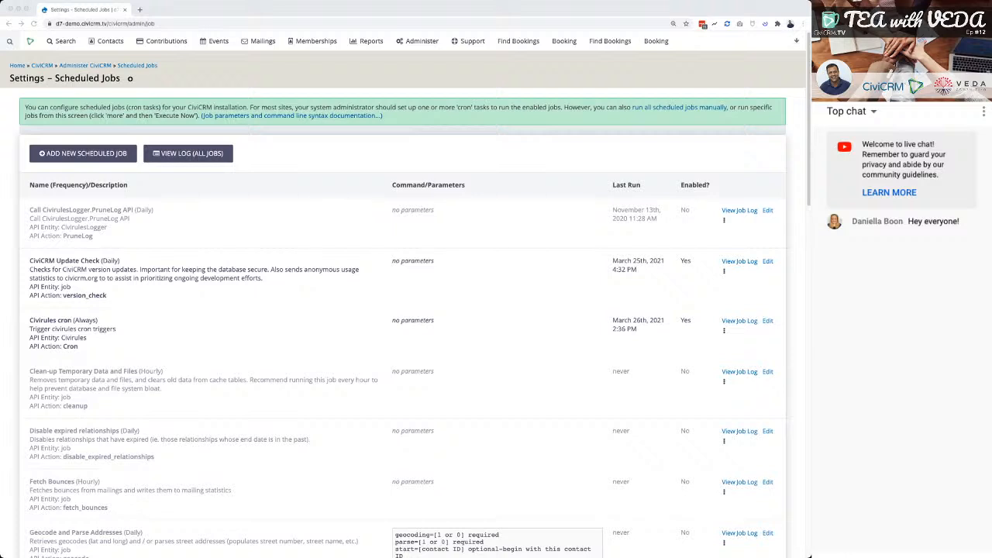
Open the system settings page that lists which CiviCRM components are enabled.
{"action": "key", "text": "super+Tab"}
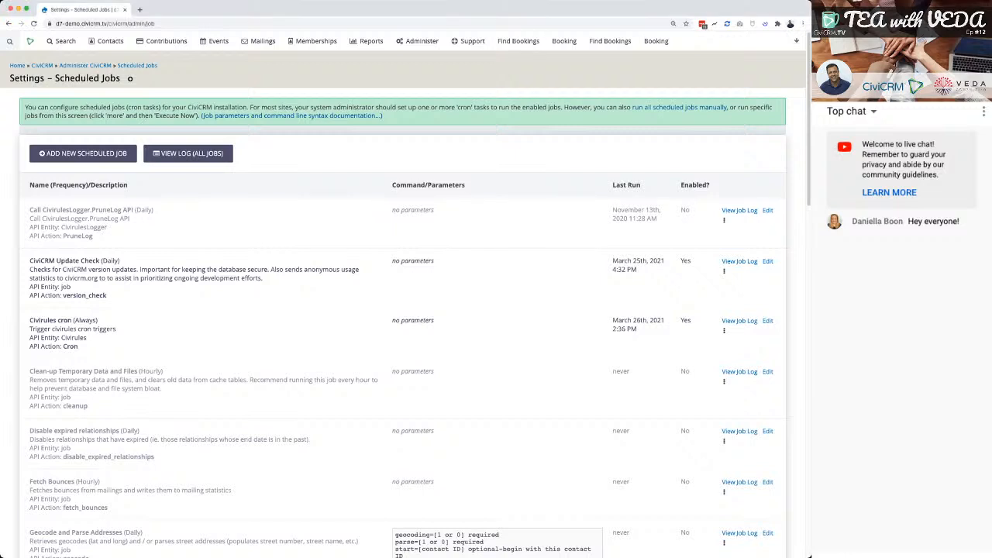
{"action": "mouse_move", "coordinate": [422, 41]}
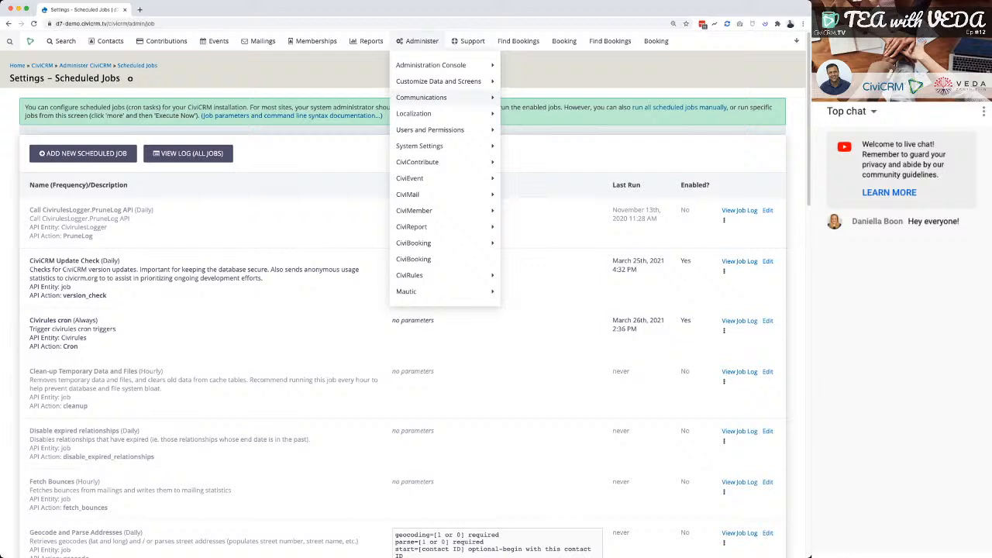
{"action": "mouse_move", "coordinate": [434, 146]}
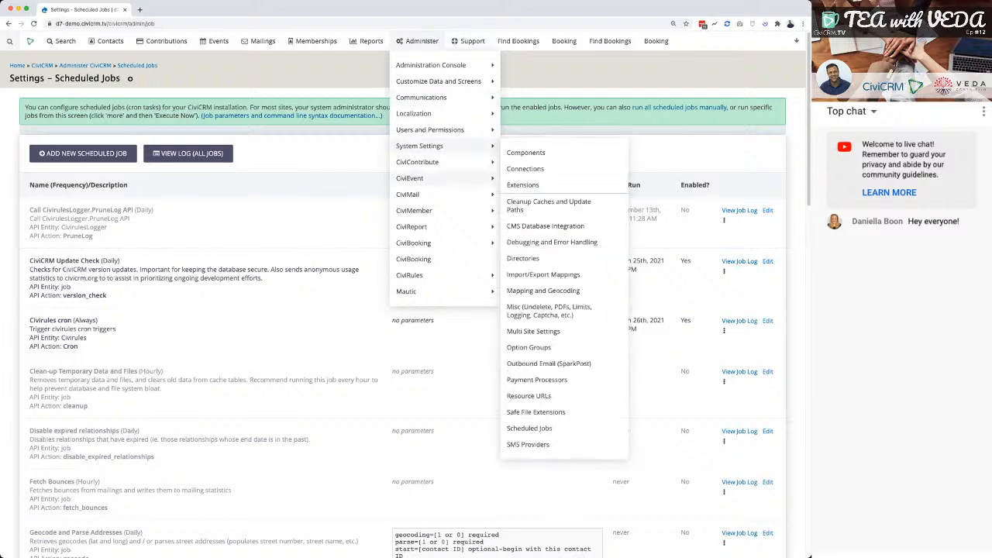
{"action": "mouse_move", "coordinate": [438, 82]}
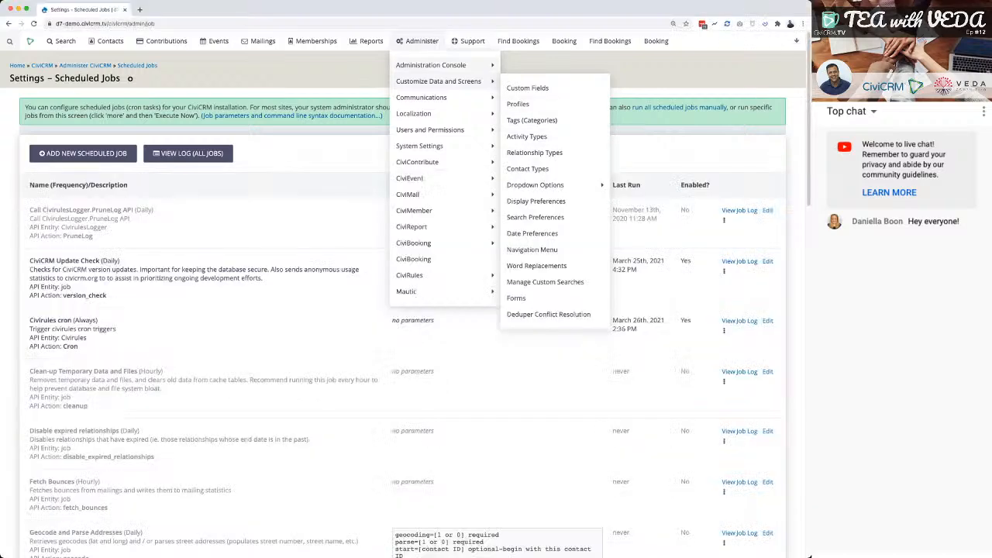
{"action": "mouse_move", "coordinate": [431, 65]}
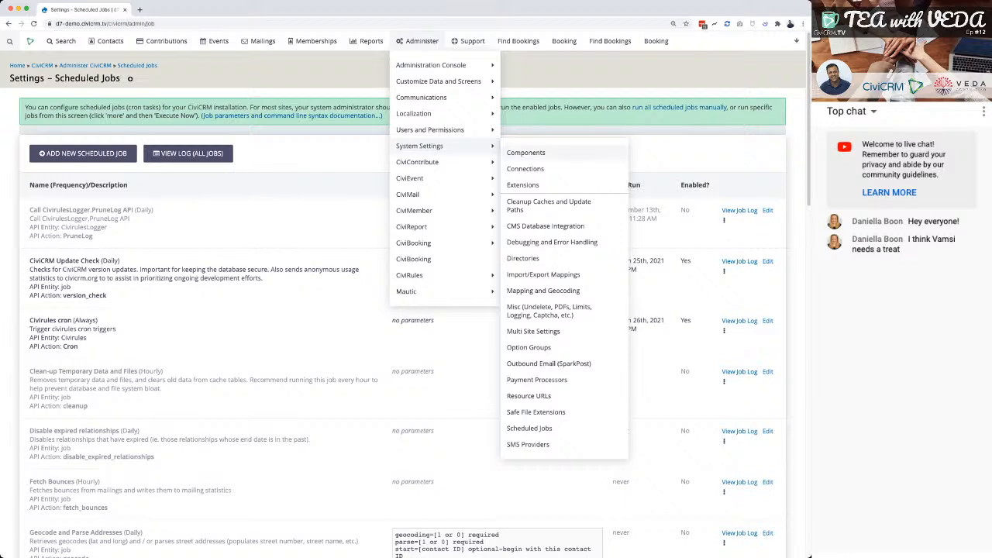
{"action": "left_click", "coordinate": [526, 153]}
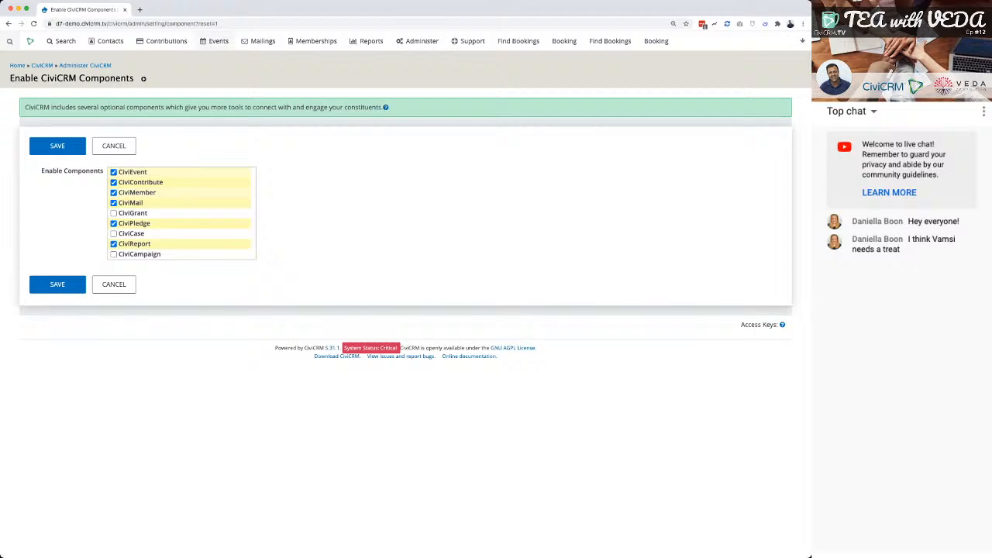
Open the CiviEvent dashboard with its recent registrations.
{"action": "mouse_move", "coordinate": [217, 41]}
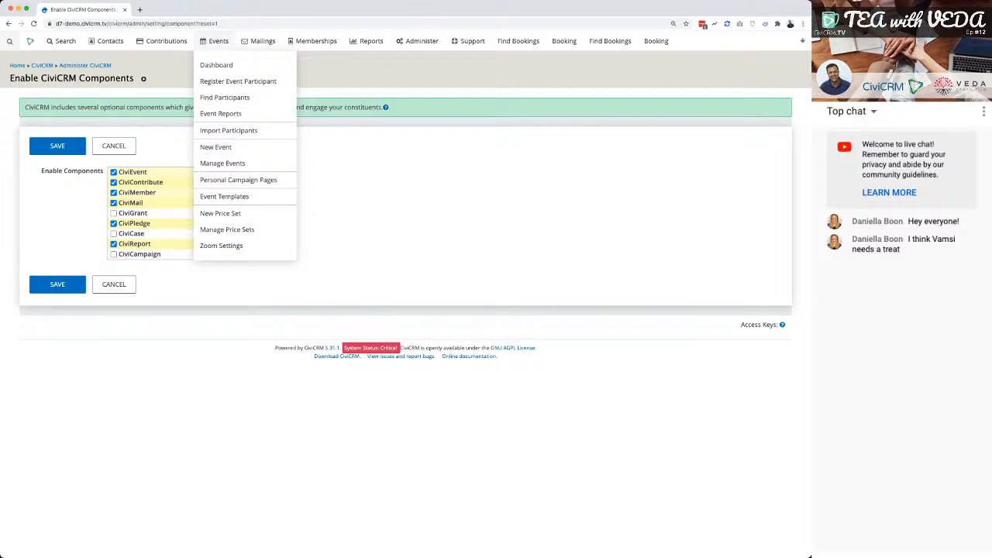
{"action": "mouse_move", "coordinate": [418, 178]}
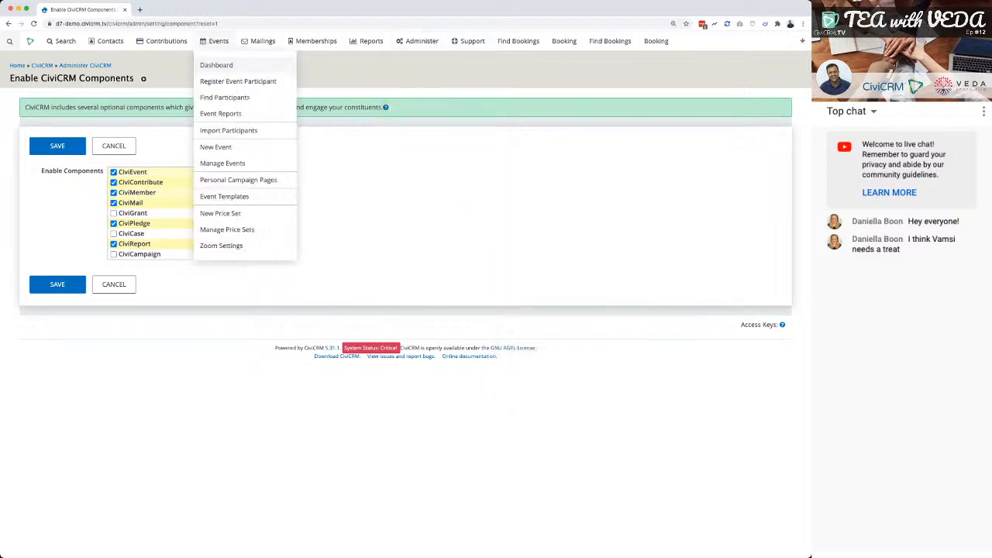
{"action": "left_click", "coordinate": [223, 164]}
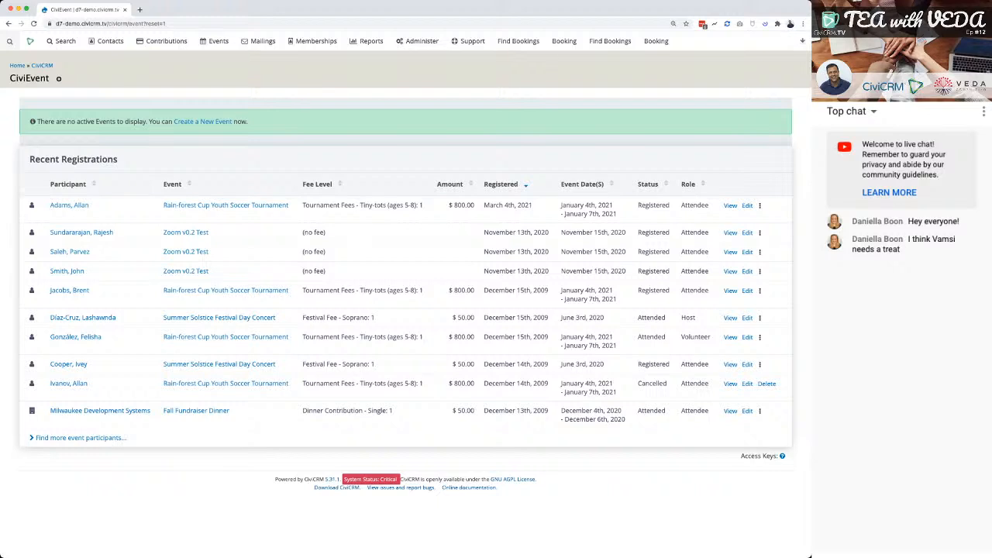
Open event management and search all events, not only current and upcoming ones, with no date range.
{"action": "mouse_move", "coordinate": [214, 41]}
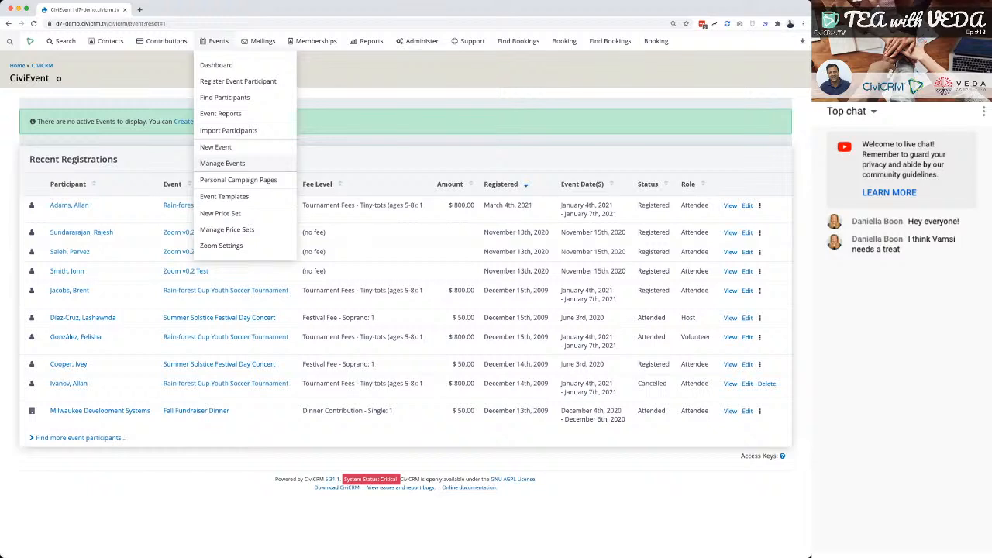
{"action": "left_click", "coordinate": [223, 163]}
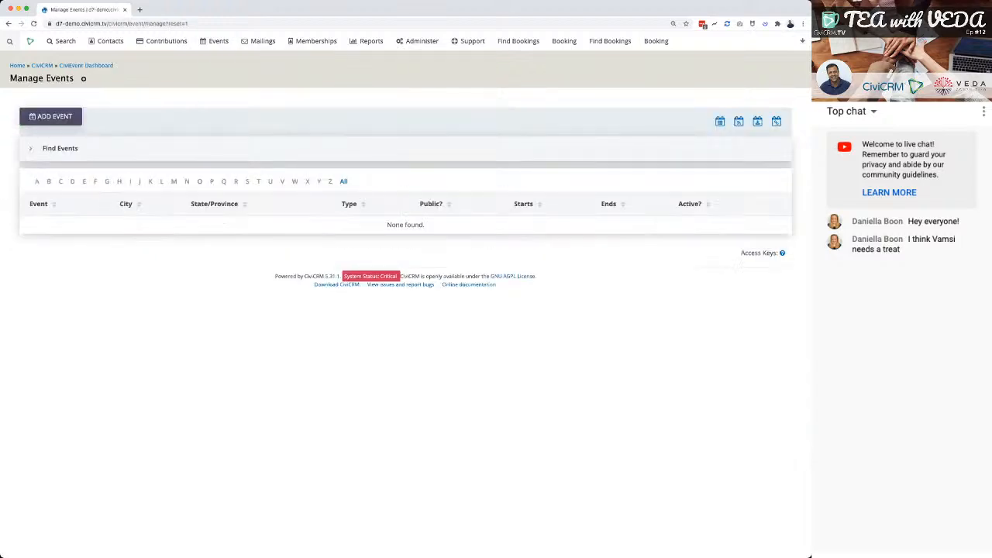
{"action": "left_click", "coordinate": [60, 148]}
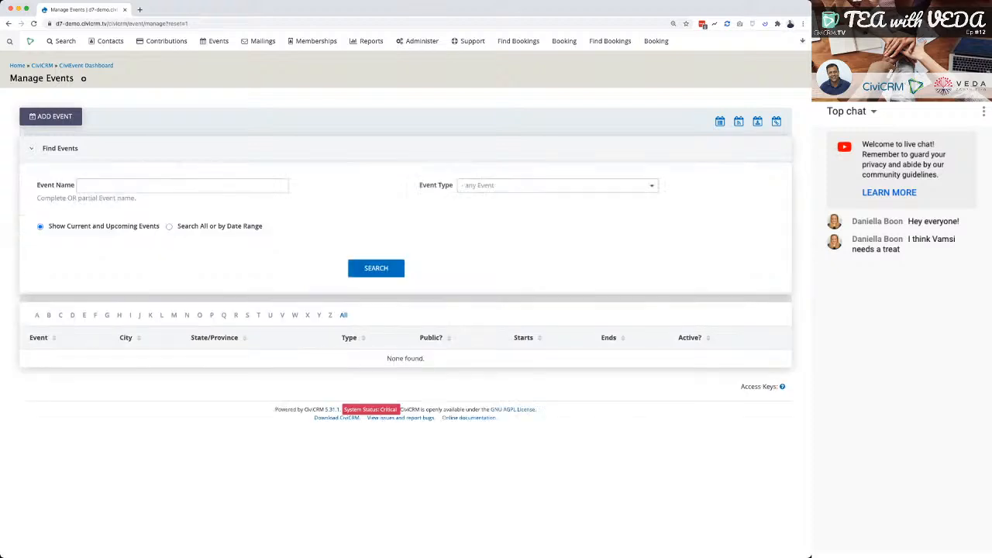
{"action": "left_click", "coordinate": [169, 227]}
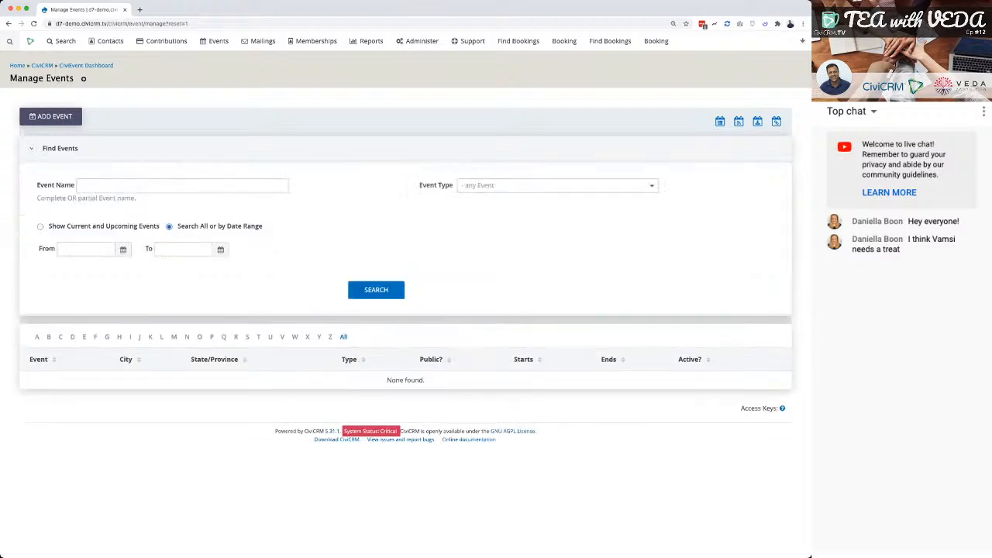
{"action": "left_click", "coordinate": [376, 289]}
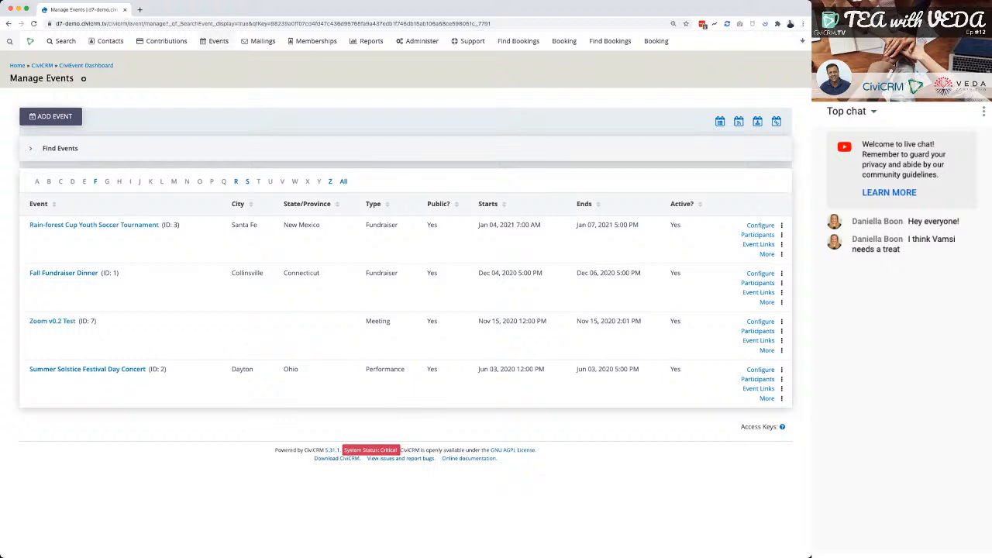
Start a new event based on the "Free Meeting with Online Registration" template.
{"action": "left_click", "coordinate": [217, 41]}
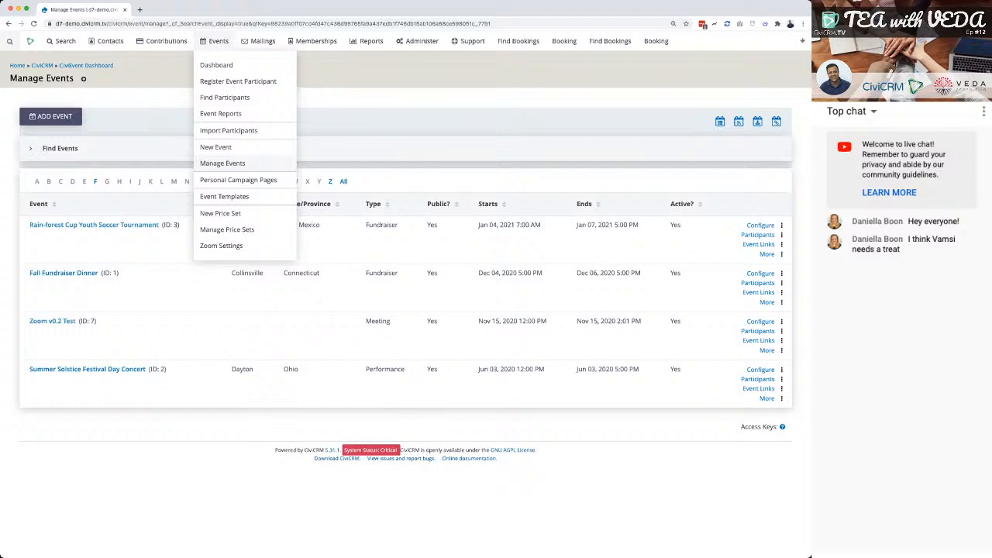
{"action": "left_click", "coordinate": [223, 163]}
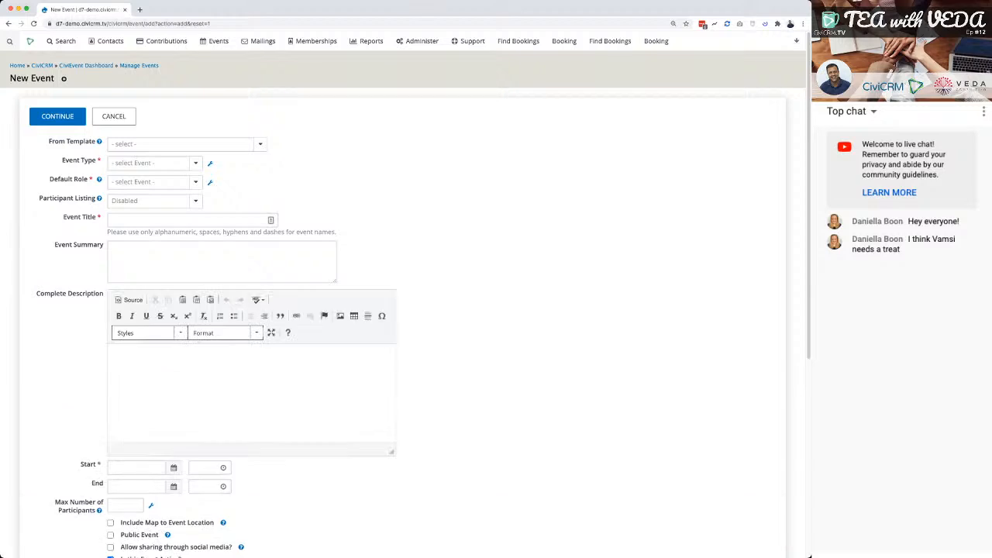
{"action": "left_click", "coordinate": [186, 144]}
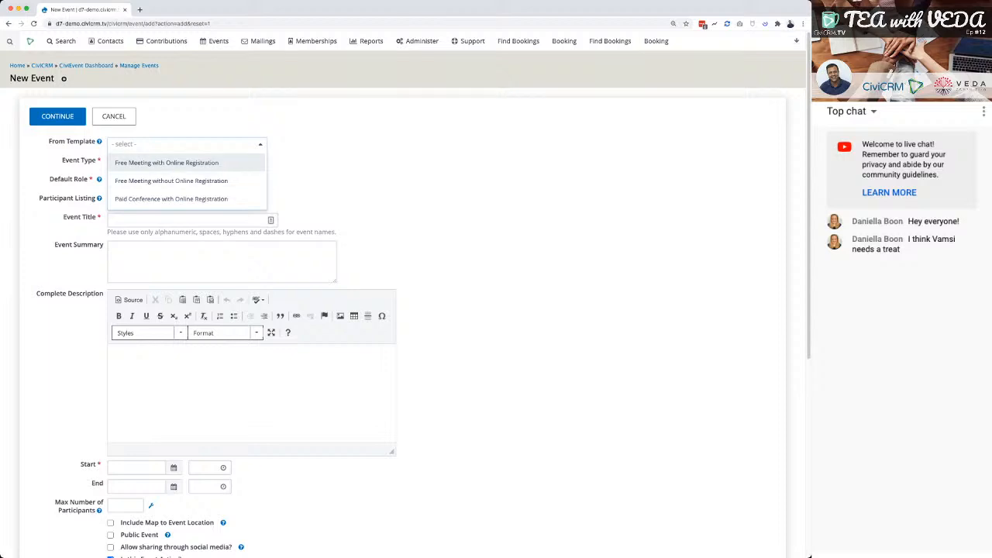
{"action": "left_click", "coordinate": [167, 163]}
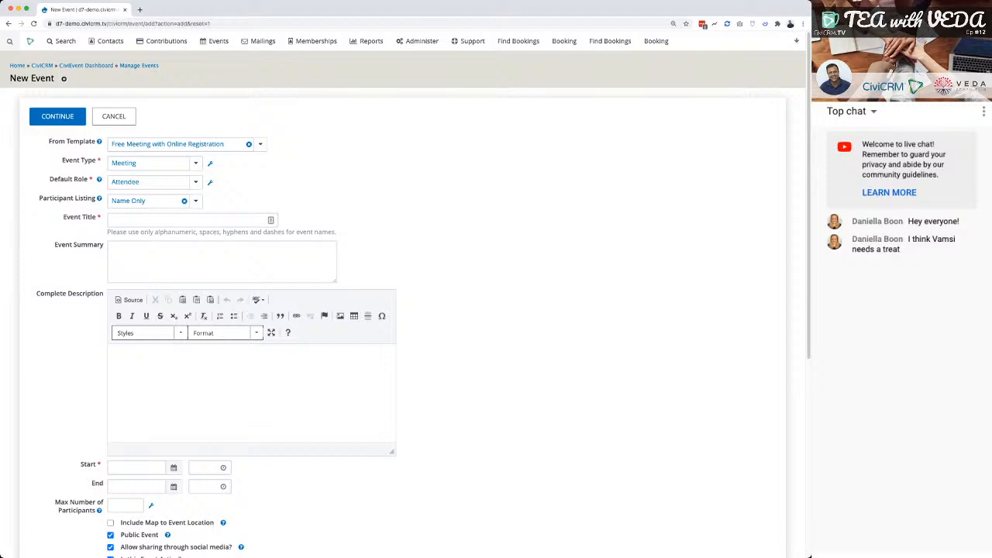
Review the available event types and the Event Type Options list, keeping Meeting as the event type.
{"action": "left_click", "coordinate": [155, 164]}
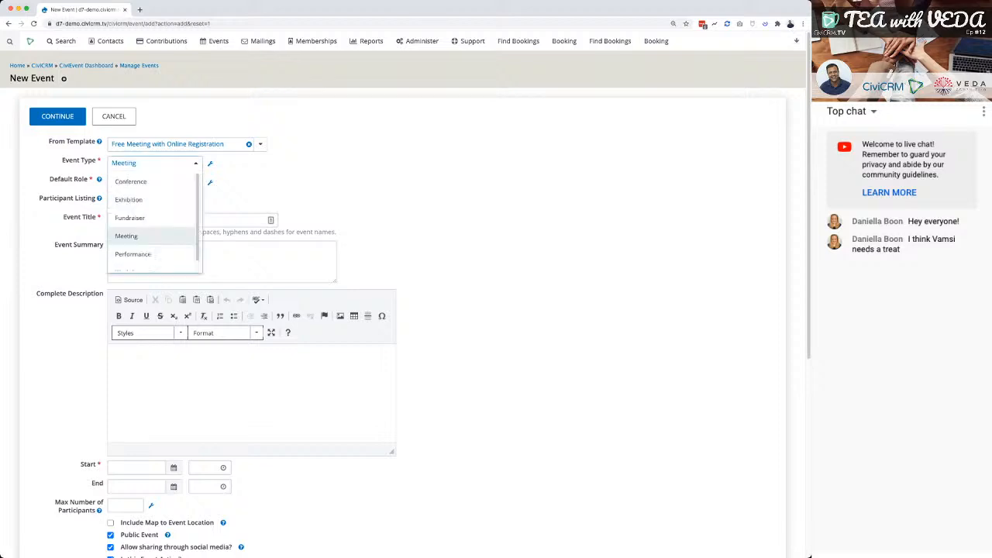
{"action": "key", "text": "Escape"}
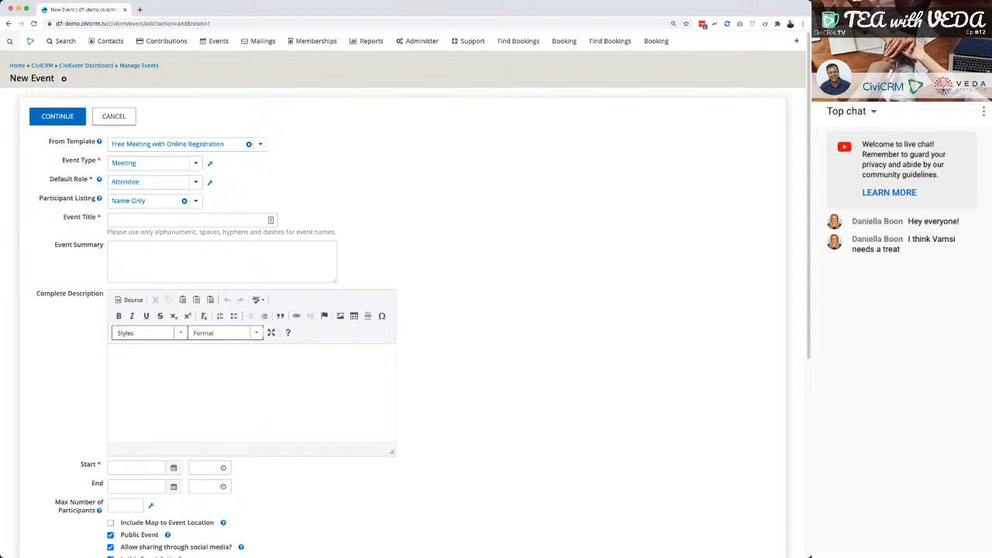
{"action": "left_click", "coordinate": [155, 163]}
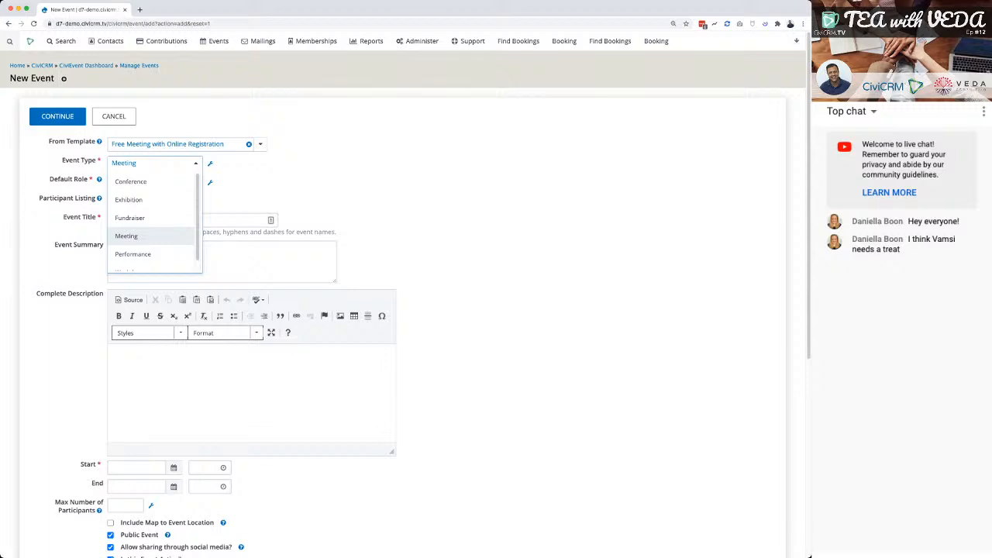
{"action": "left_click", "coordinate": [210, 164]}
{"action": "left_click", "coordinate": [210, 163]}
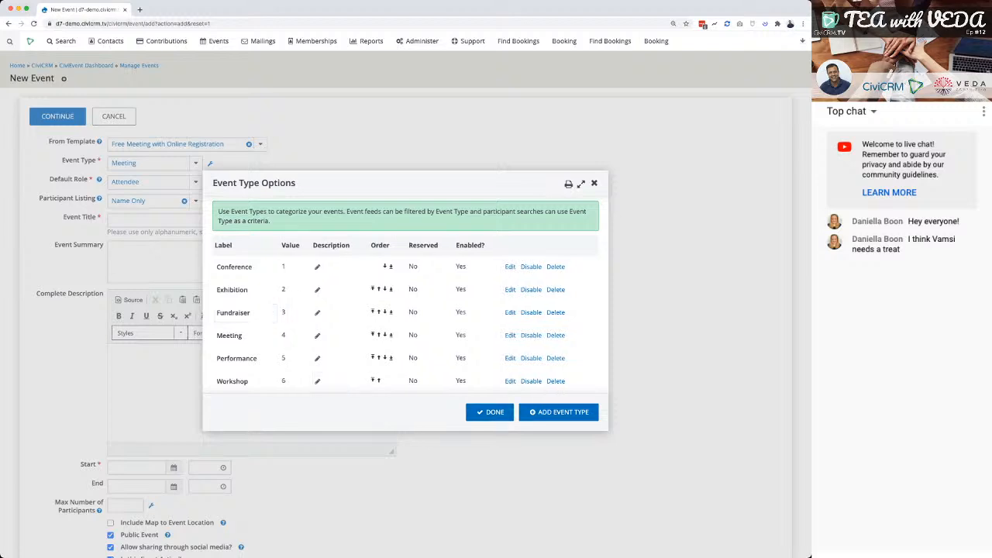
{"action": "key", "text": "Escape"}
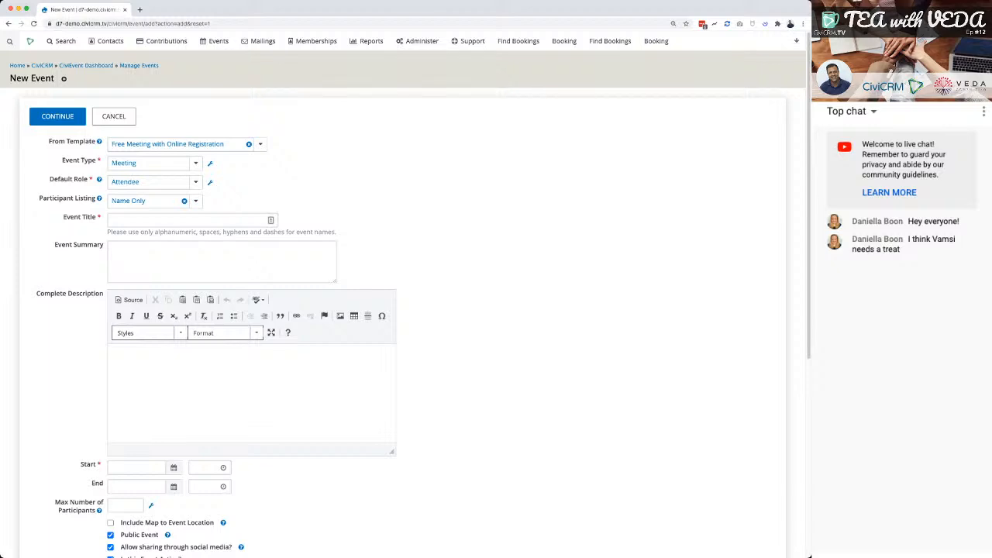
Keep Attendee as the default role and turn off Counted for the Volunteer participant role, saving the change.
{"action": "left_click", "coordinate": [155, 181]}
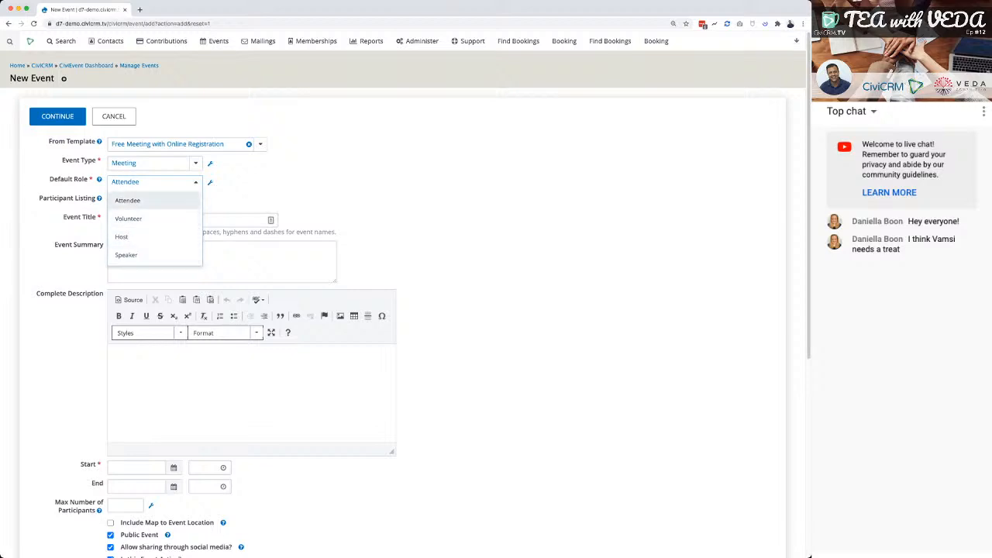
{"action": "left_click", "coordinate": [128, 201]}
{"action": "left_click", "coordinate": [210, 183]}
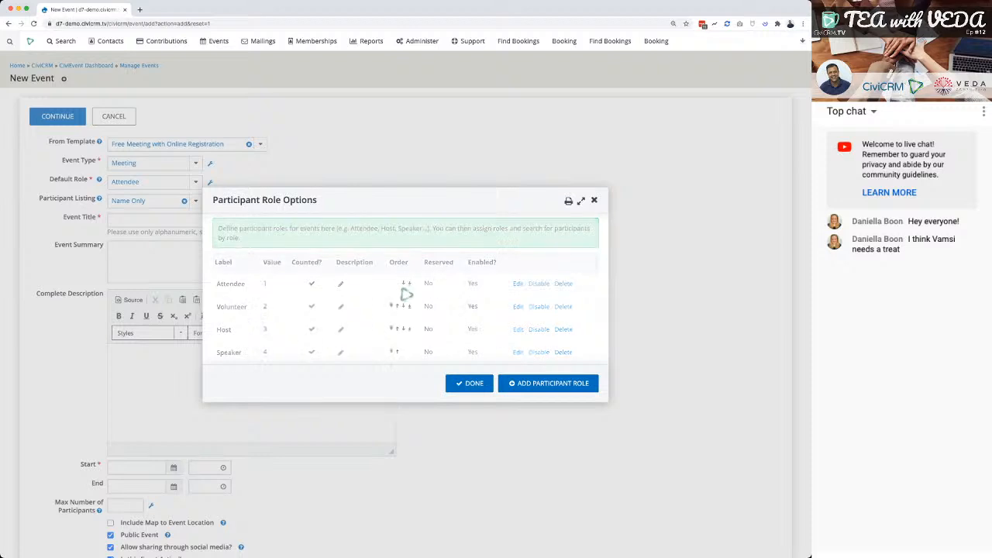
{"action": "left_click", "coordinate": [518, 306]}
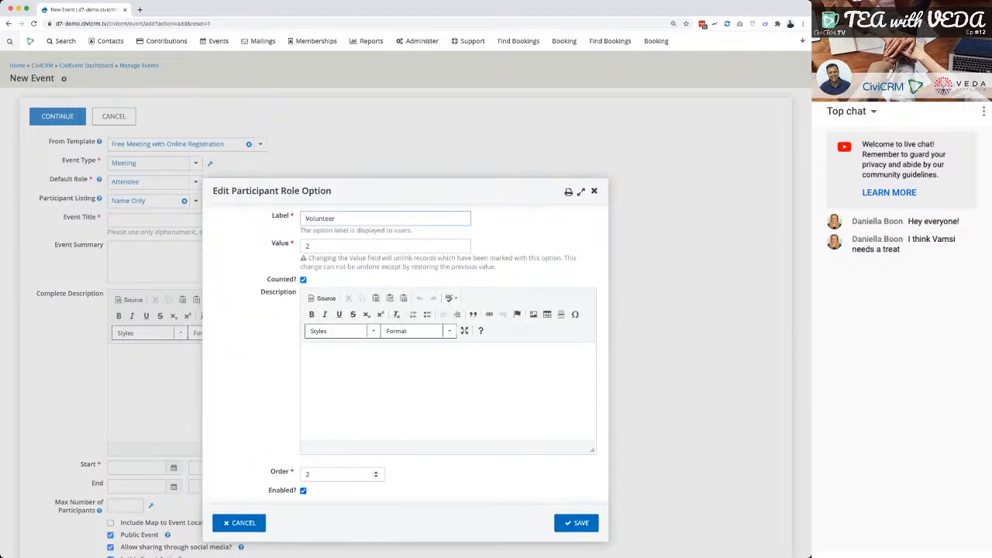
{"action": "left_click", "coordinate": [303, 280]}
{"action": "left_click", "coordinate": [576, 524]}
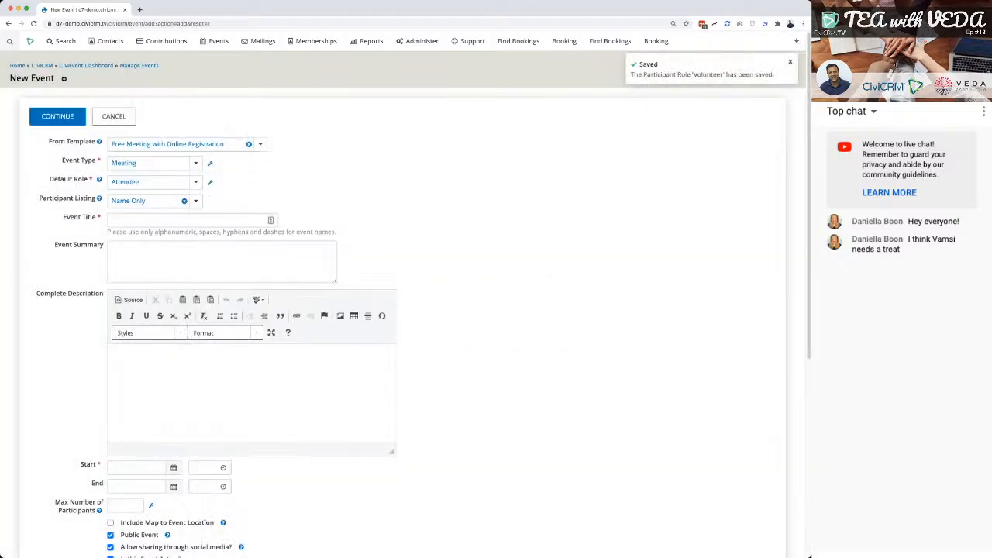
Set the event's maximum number of participants to 20 and check the Counted settings of the participant roles.
{"action": "left_click", "coordinate": [122, 505]}
{"action": "type", "text": "20"}
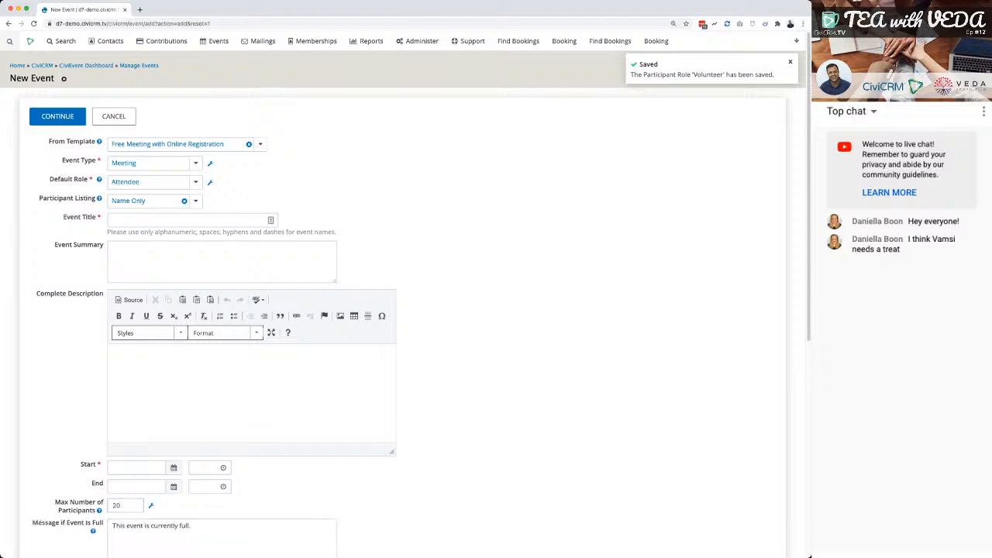
{"action": "left_click", "coordinate": [209, 182]}
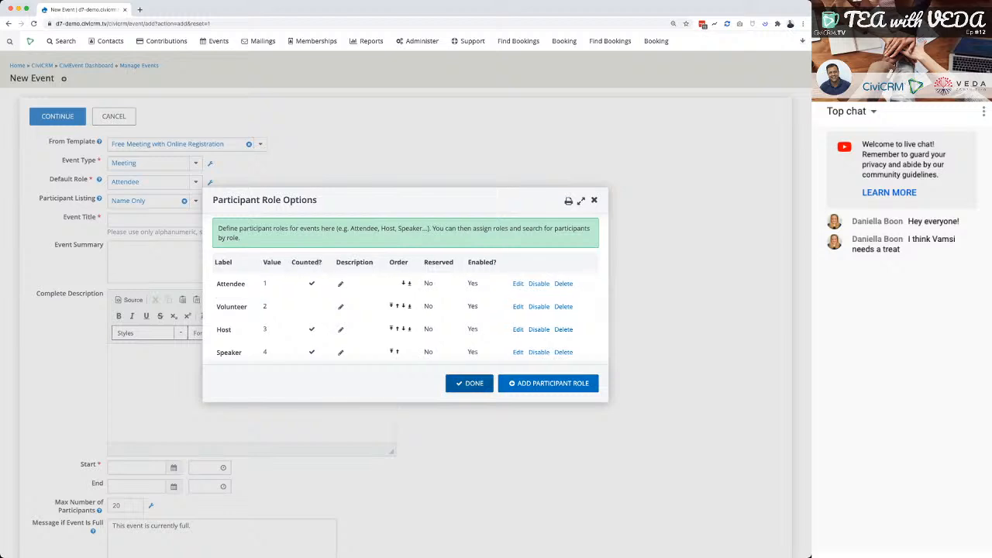
{"action": "left_click", "coordinate": [469, 383]}
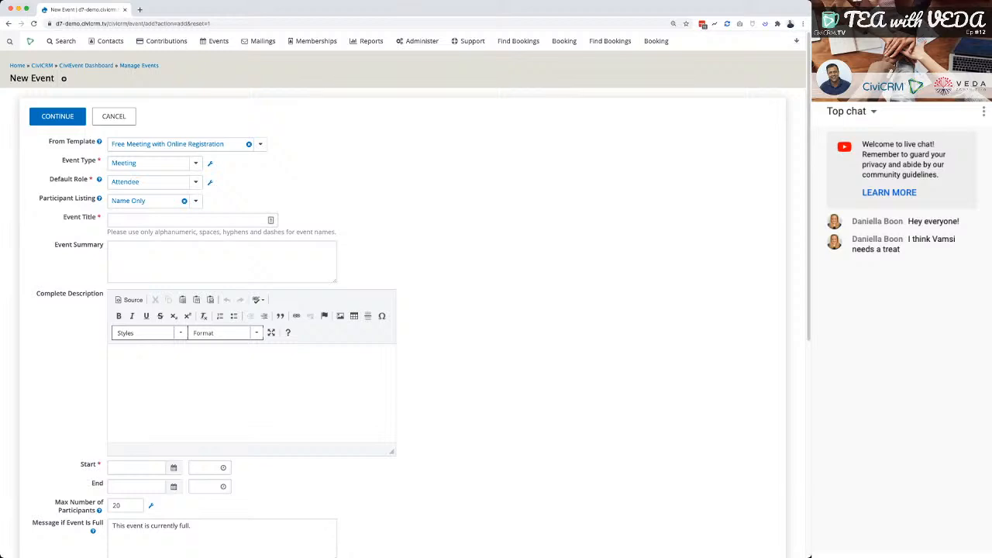
Set the participant listing to Name Only and title the event with the person's first name in the possessive followed by "Birthday".
{"action": "left_click", "coordinate": [195, 201]}
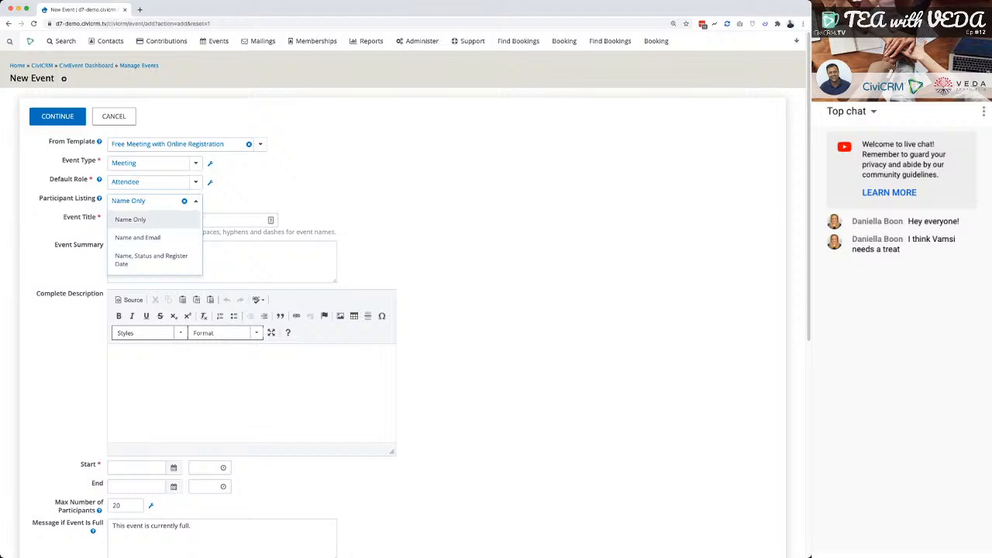
{"action": "left_click", "coordinate": [131, 219]}
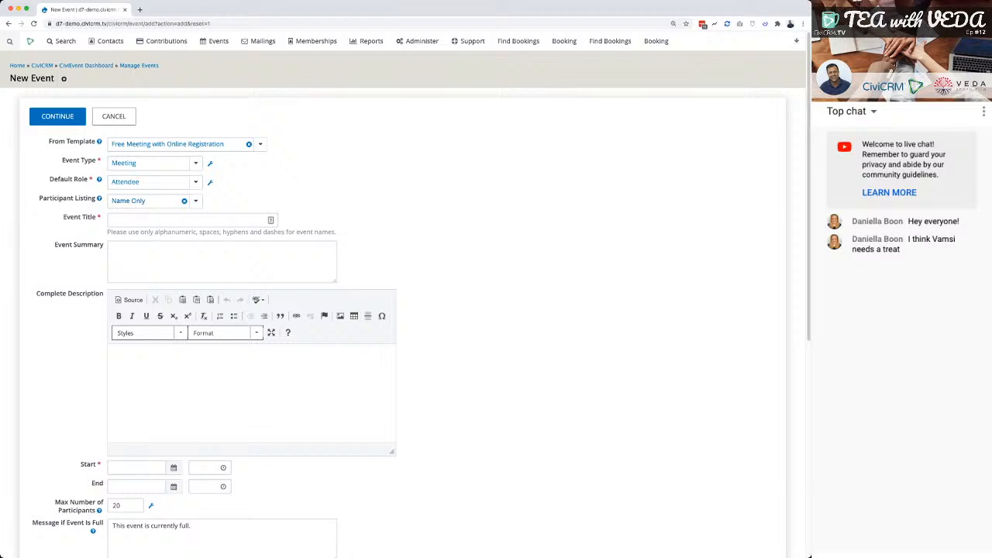
{"action": "left_click", "coordinate": [186, 220]}
{"action": "type", "text": "V"}
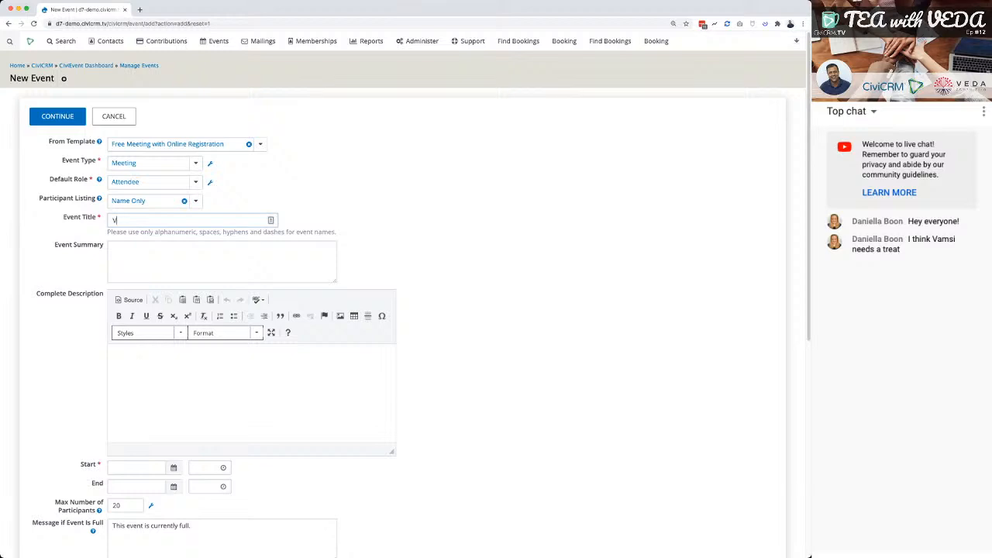
{"action": "type", "text": "amsi"}
{"action": "type", "text": "Birt"}
{"action": "key", "text": "BackSpace"}
{"action": "key", "text": "BackSpace"}
{"action": "type", "text": "rthday"}
{"action": "key", "text": "Tab"}
Enter "He's now 1" as the event summary and copy the same text into the complete description.
{"action": "type", "text": "He"}
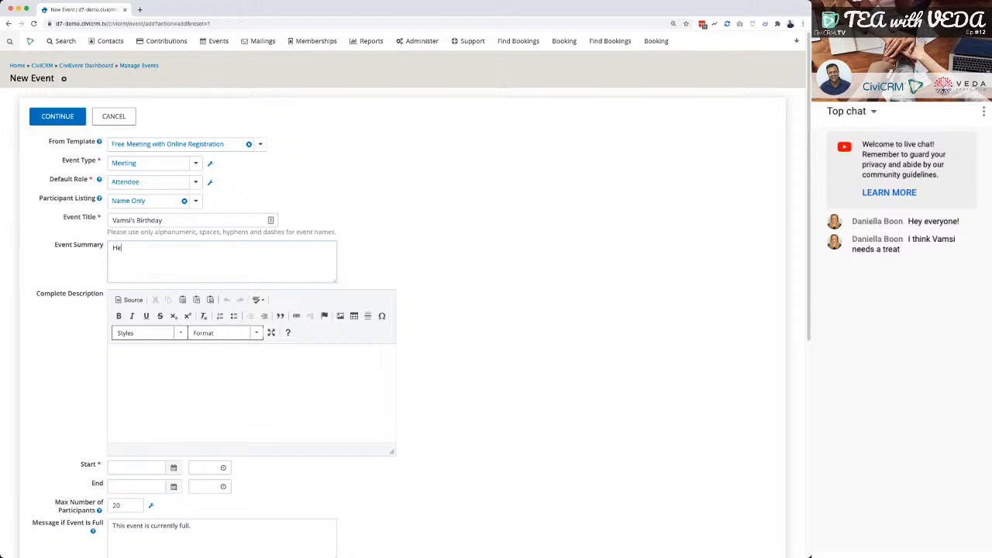
{"action": "type", "text": "'s now 1"}
{"action": "key", "text": "Tab"}
{"action": "key", "text": "shift+Tab"}
{"action": "key", "text": "ctrl+a"}
{"action": "key", "text": "ctrl+c"}
{"action": "key", "text": "Tab"}
{"action": "key", "text": "ctrl+v"}
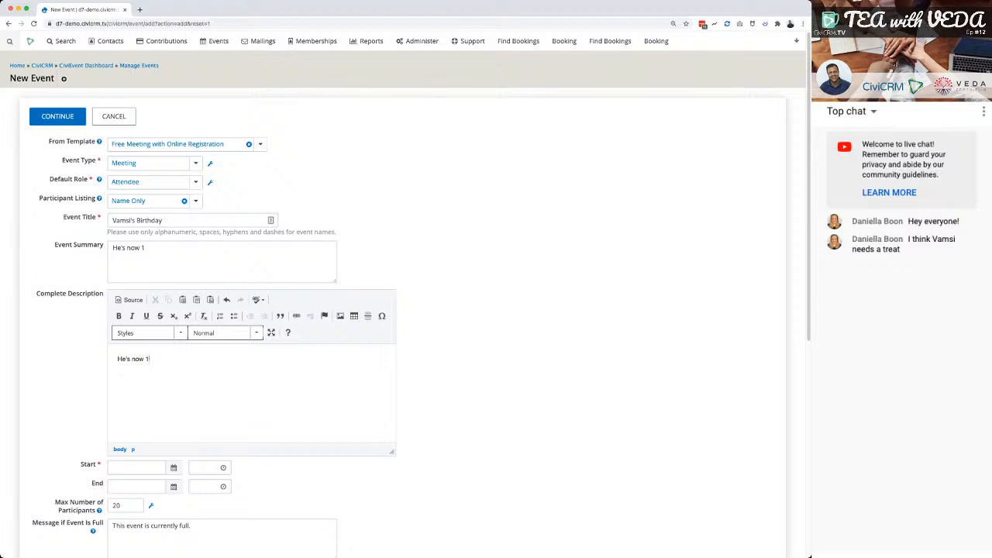
Append "....bring a hat" to the event summary.
{"action": "key", "text": "shift+Tab"}
{"action": "key", "text": "ctrl+a"}
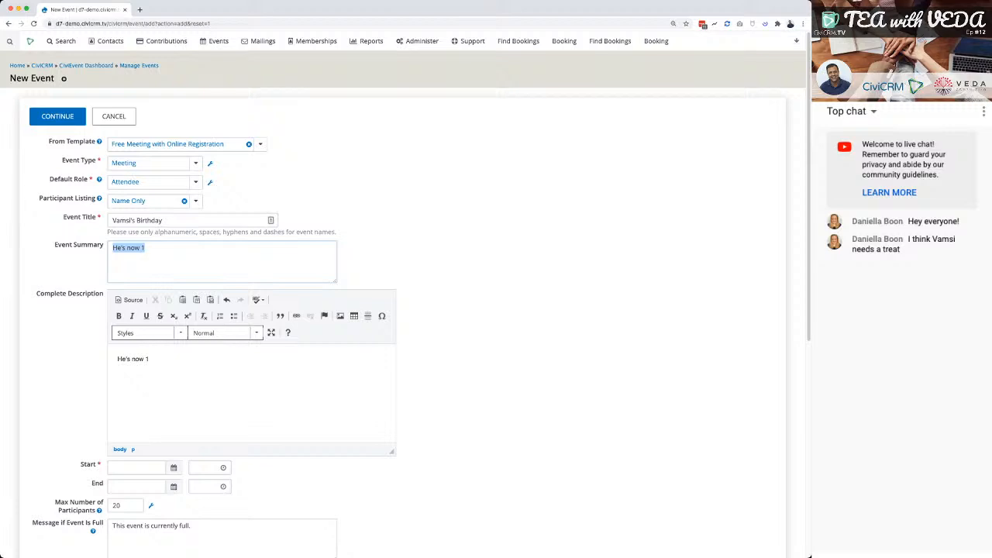
{"action": "key", "text": "Right"}
{"action": "type", "text": "....bring a hat"}
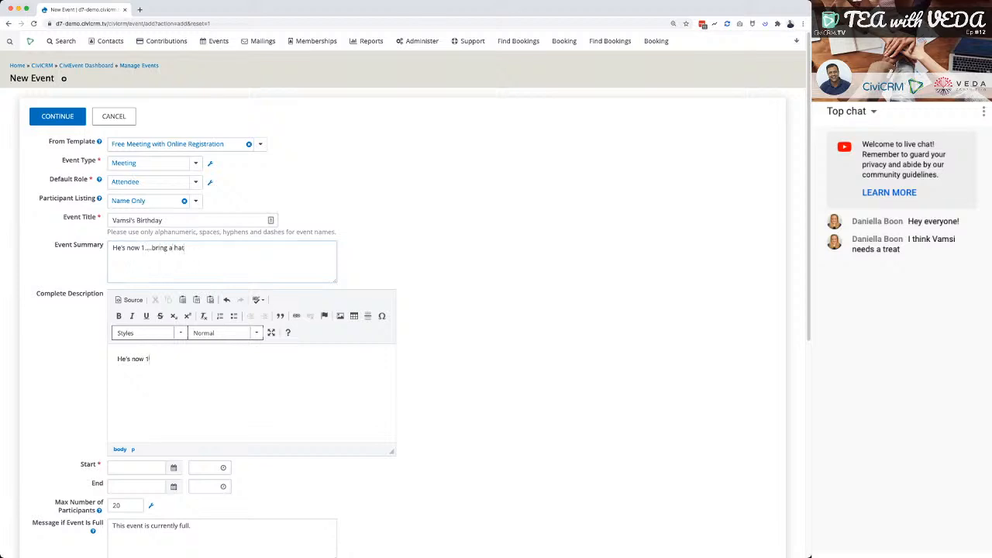
Replace the complete description with two paragraphs: "We're starting at 9am" and "Bring him a biscuit".
{"action": "key", "text": "Tab"}
{"action": "key", "text": "super+a"}
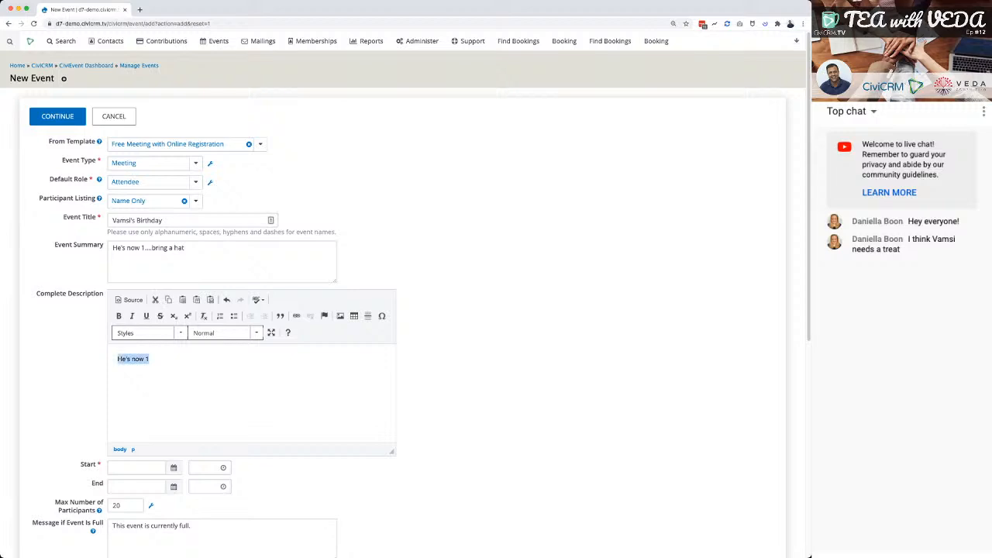
{"action": "type", "text": "we're starting a t 9am"}
{"action": "key", "text": "Return"}
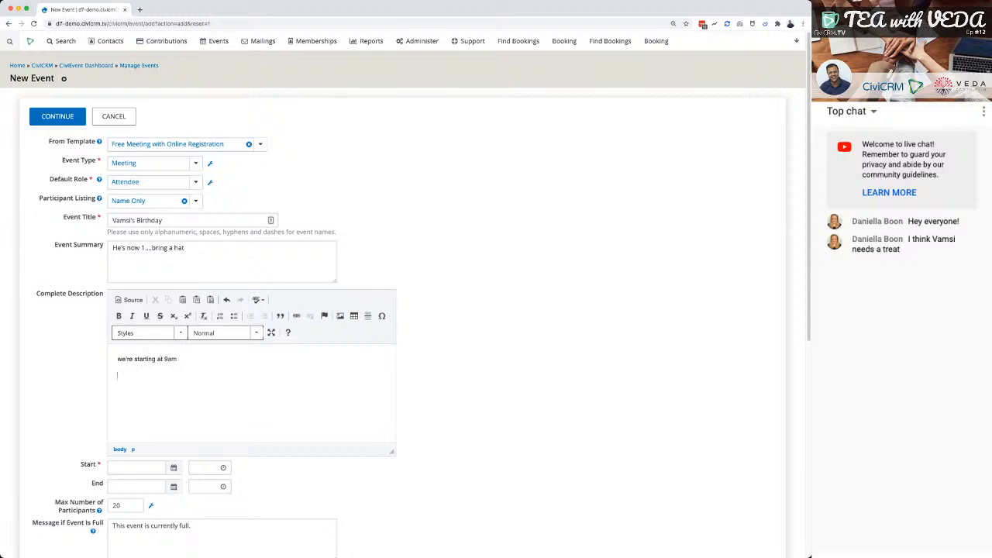
{"action": "type", "text": "Bring him a biscuit"}
{"action": "left_click_drag", "start_coordinate": [122, 359], "coordinate": [118, 359]}
{"action": "type", "text": "W"}
Set the event's start to 03/29/2021 at 09:00AM.
{"action": "scroll", "coordinate": [403, 310], "scroll_direction": "down", "scroll_amount": 1}
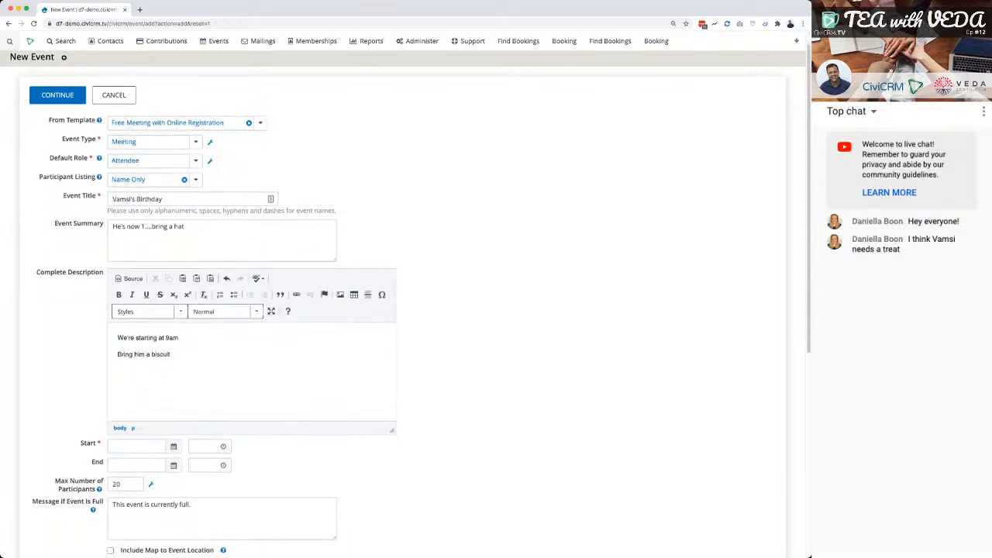
{"action": "scroll", "coordinate": [403, 310], "scroll_direction": "down", "scroll_amount": 2}
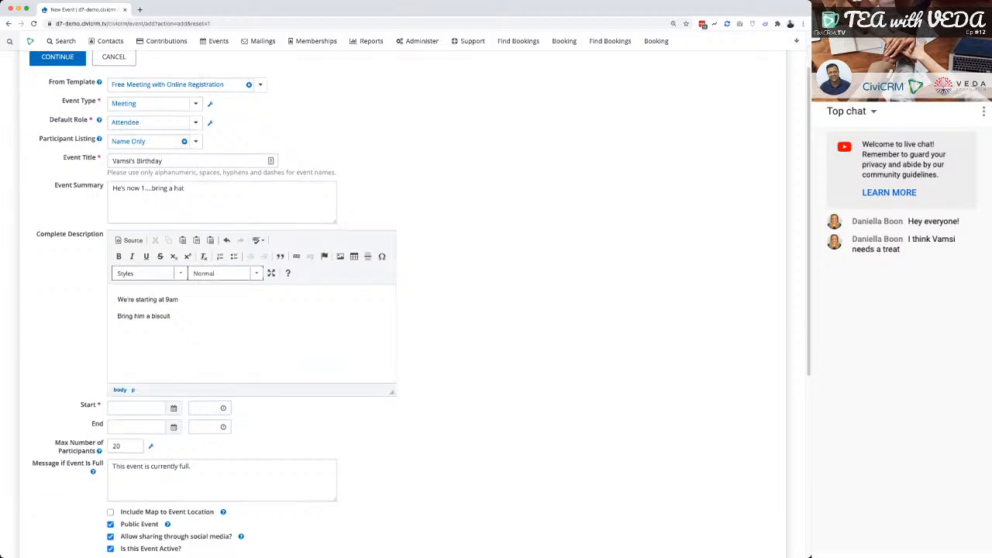
{"action": "left_click", "coordinate": [137, 409]}
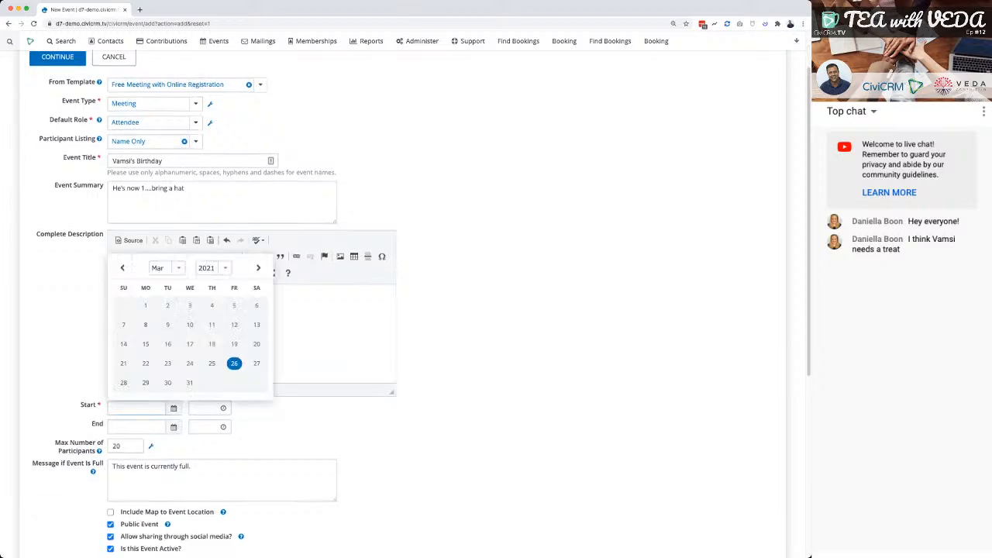
{"action": "left_click", "coordinate": [145, 383]}
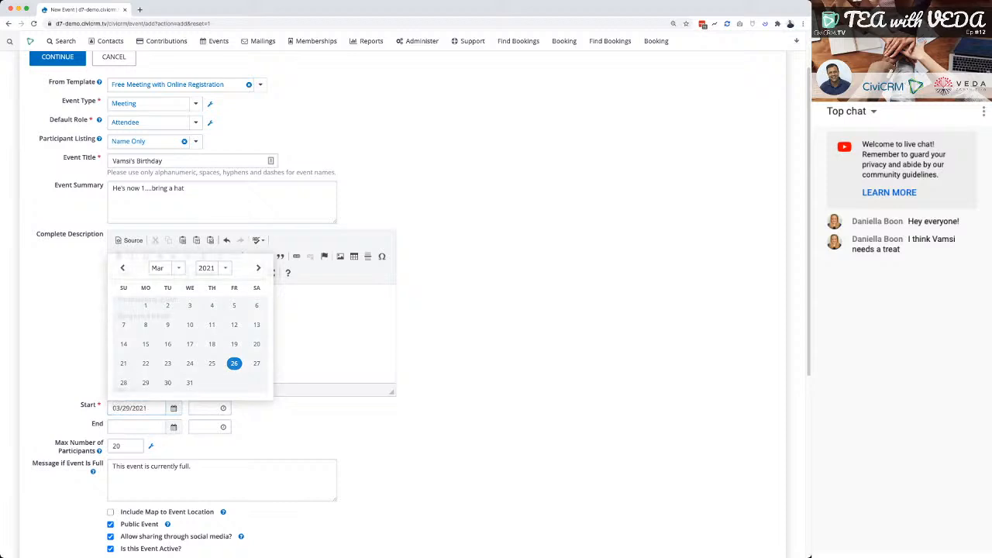
{"action": "left_click", "coordinate": [205, 408]}
{"action": "type", "text": "3:00PM"}
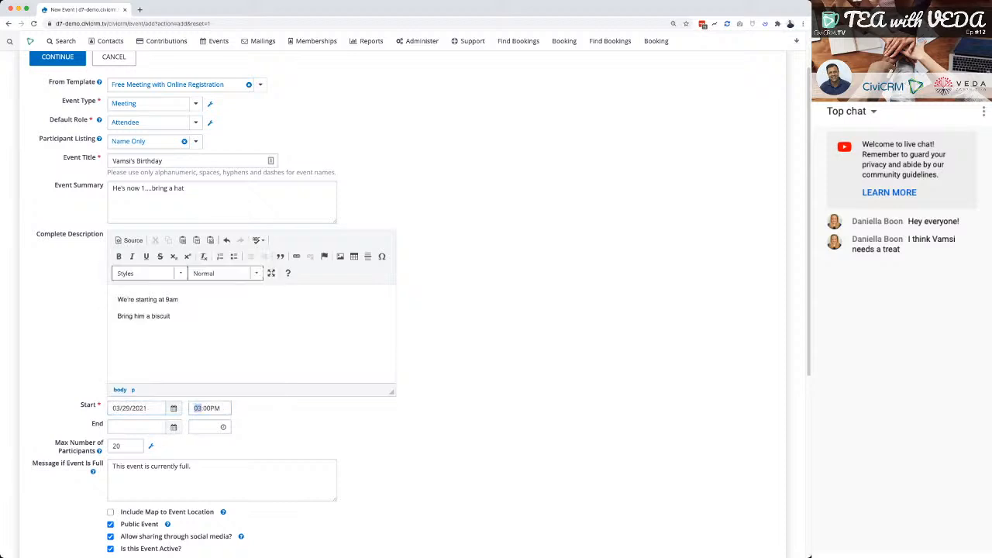
{"action": "key", "text": "Tab"}
{"action": "key", "text": "Tab"}
{"action": "key", "text": "Tab"}
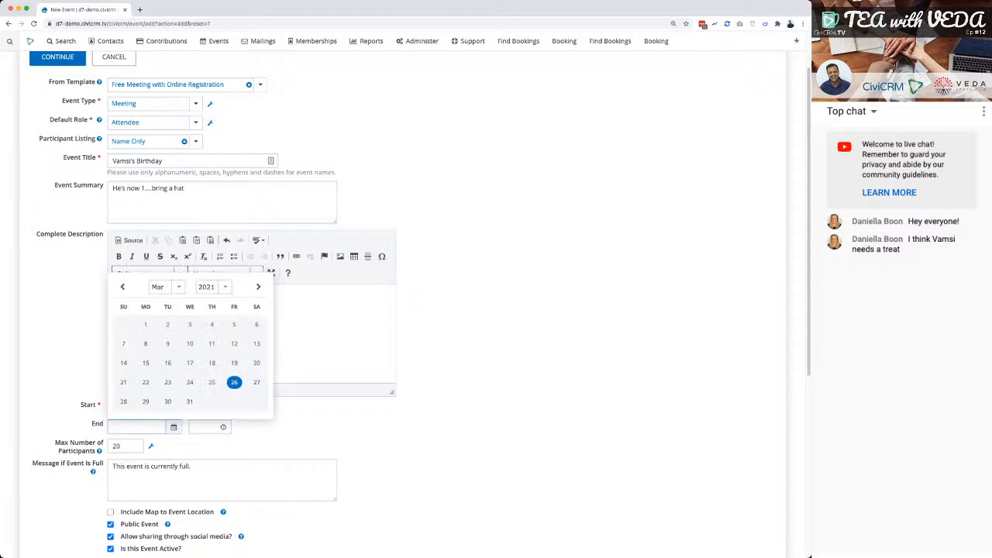
Set the event's end to 03/29/2021 at 11:00AM.
{"action": "left_click", "coordinate": [146, 401]}
{"action": "left_click", "coordinate": [205, 427]}
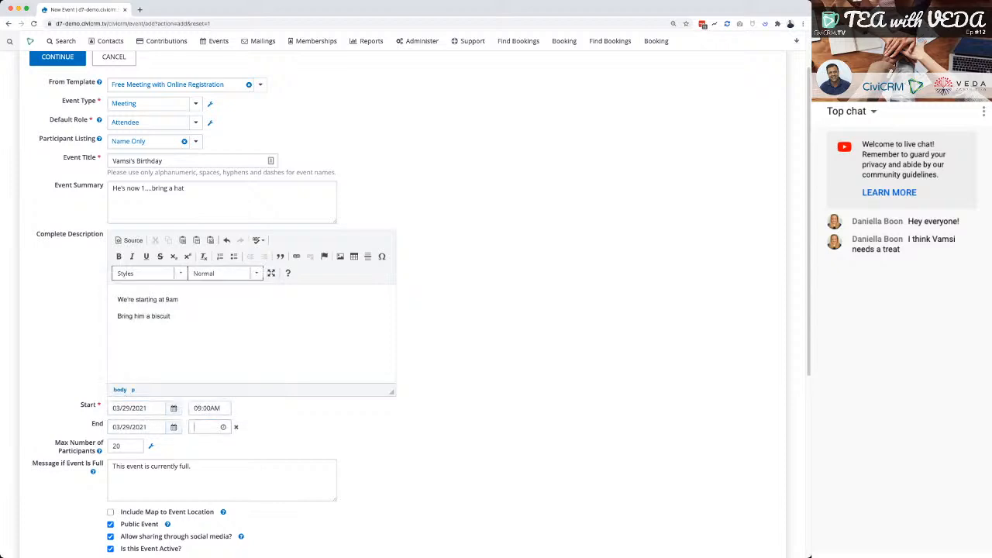
{"action": "type", "text": "11:00AM"}
{"action": "key", "text": "Right"}
{"action": "key", "text": "Down"}
{"action": "key", "text": "Right"}
{"action": "key", "text": "Down"}
{"action": "key", "text": "Tab"}
Clear the maximum number of participants to check the event-full message field, and restore the limit to 20.
{"action": "scroll", "coordinate": [403, 303], "scroll_direction": "down", "scroll_amount": 1}
{"action": "key", "text": "Tab"}
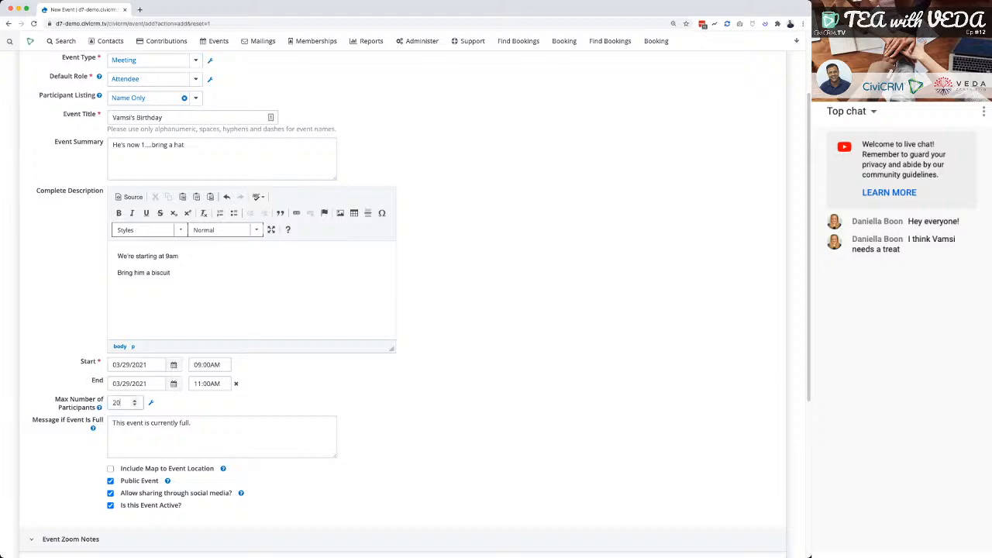
{"action": "scroll", "coordinate": [403, 302], "scroll_direction": "down", "scroll_amount": 2}
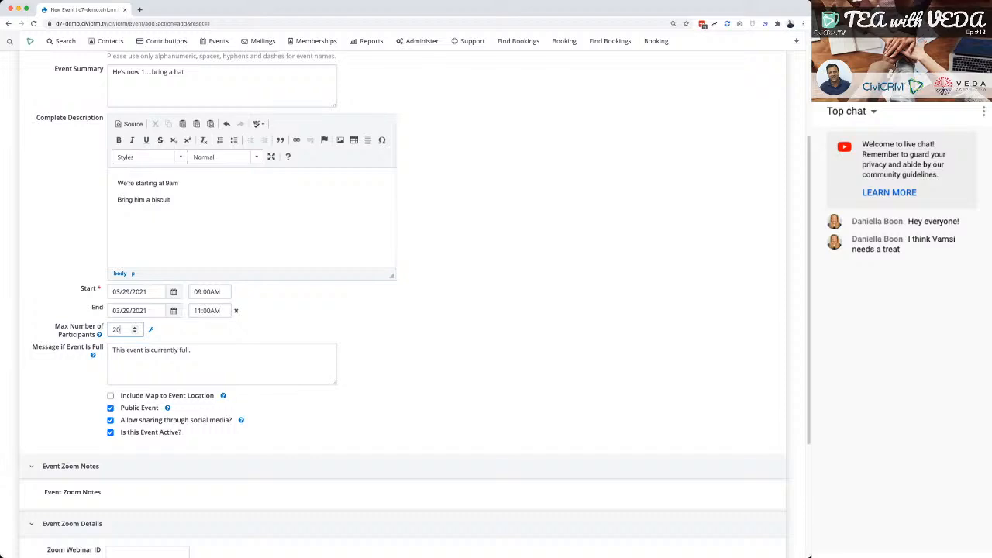
{"action": "key", "text": "BackSpace"}
{"action": "key", "text": "BackSpace"}
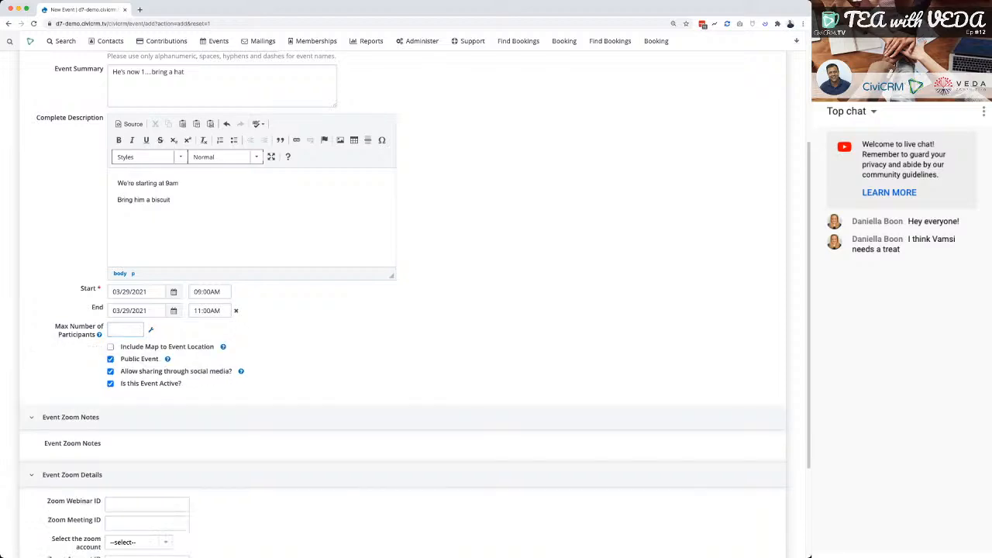
{"action": "type", "text": "20"}
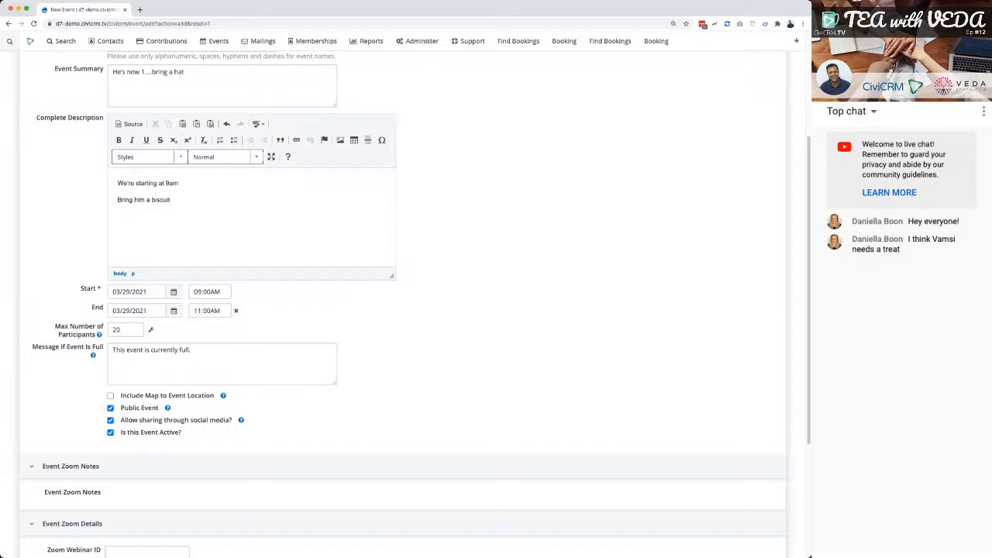
Enable Include Map to Event Location and keep the event set as active.
{"action": "scroll", "coordinate": [403, 302], "scroll_direction": "down", "scroll_amount": 1}
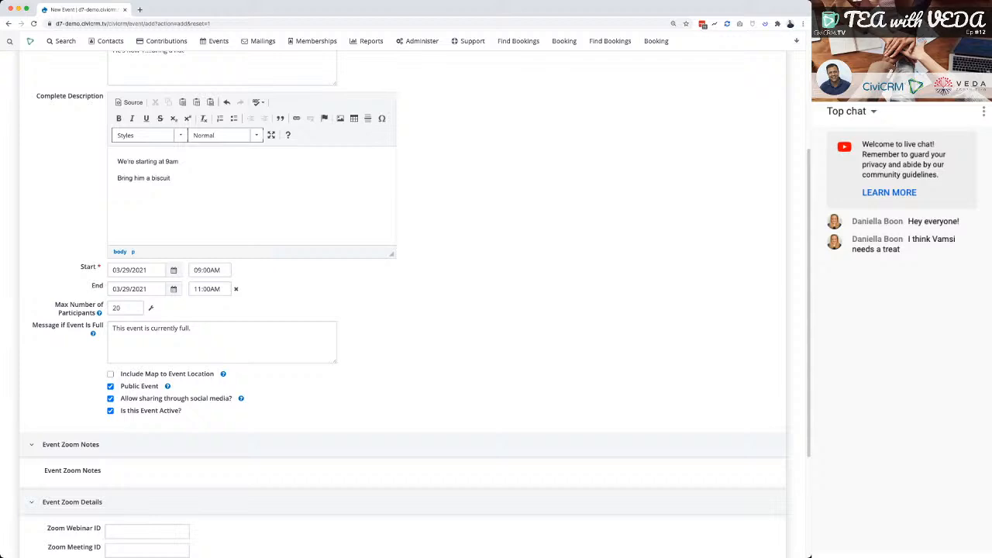
{"action": "scroll", "coordinate": [403, 303], "scroll_direction": "down", "scroll_amount": 1}
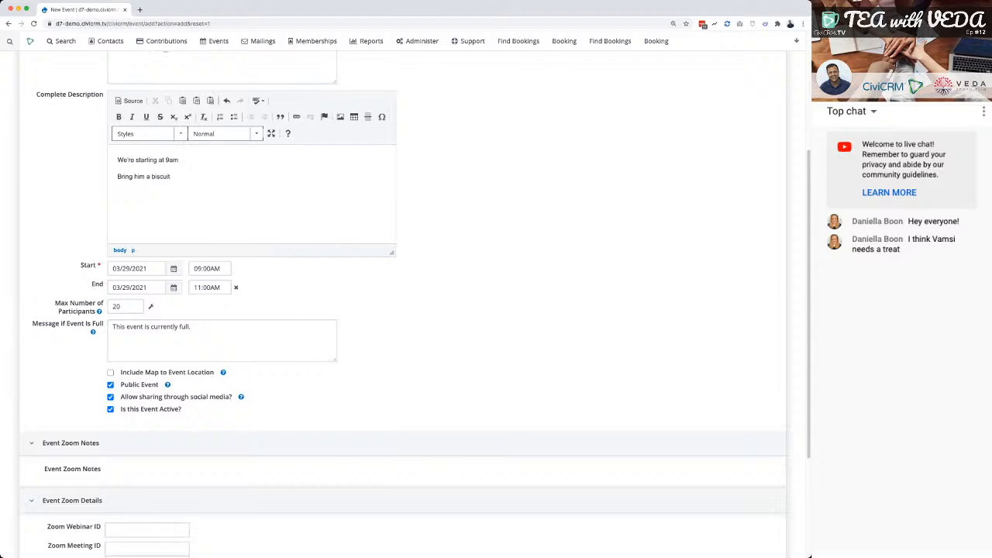
{"action": "scroll", "coordinate": [403, 302], "scroll_direction": "down", "scroll_amount": 2}
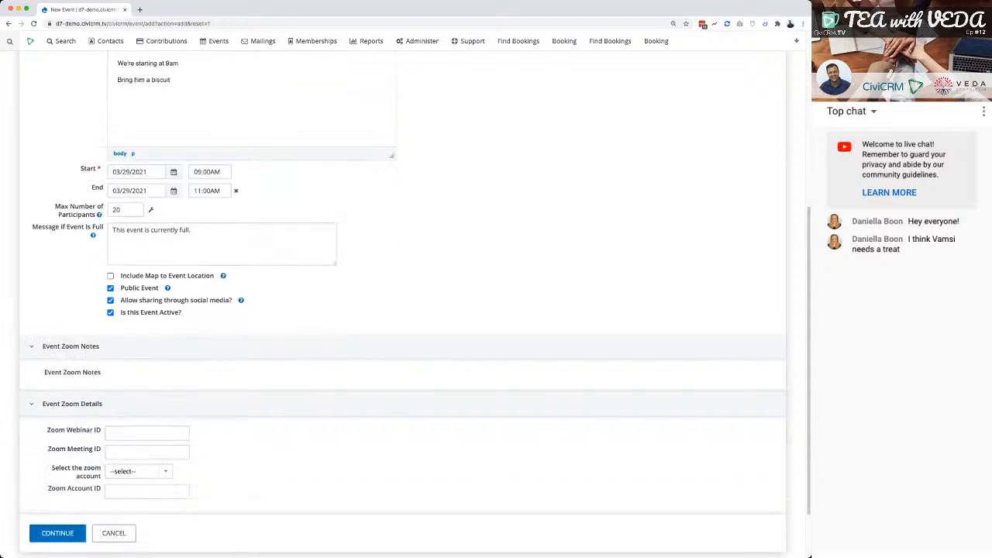
{"action": "left_click", "coordinate": [111, 276]}
{"action": "left_click", "coordinate": [110, 314]}
{"action": "left_click", "coordinate": [110, 312]}
Review the completed new event form and continue to the event's location settings.
{"action": "scroll", "coordinate": [403, 302], "scroll_direction": "down", "scroll_amount": 1}
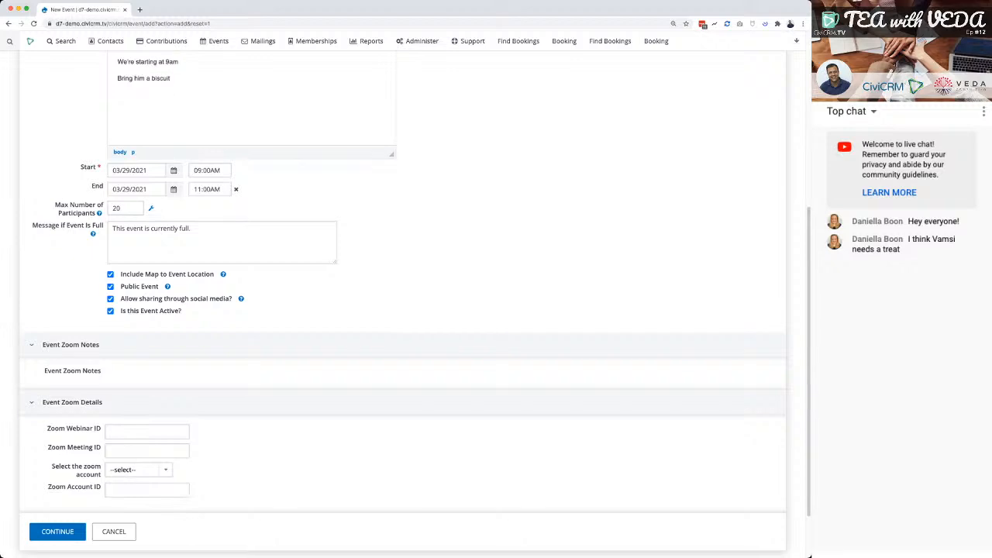
{"action": "scroll", "coordinate": [403, 302], "scroll_direction": "down", "scroll_amount": 2}
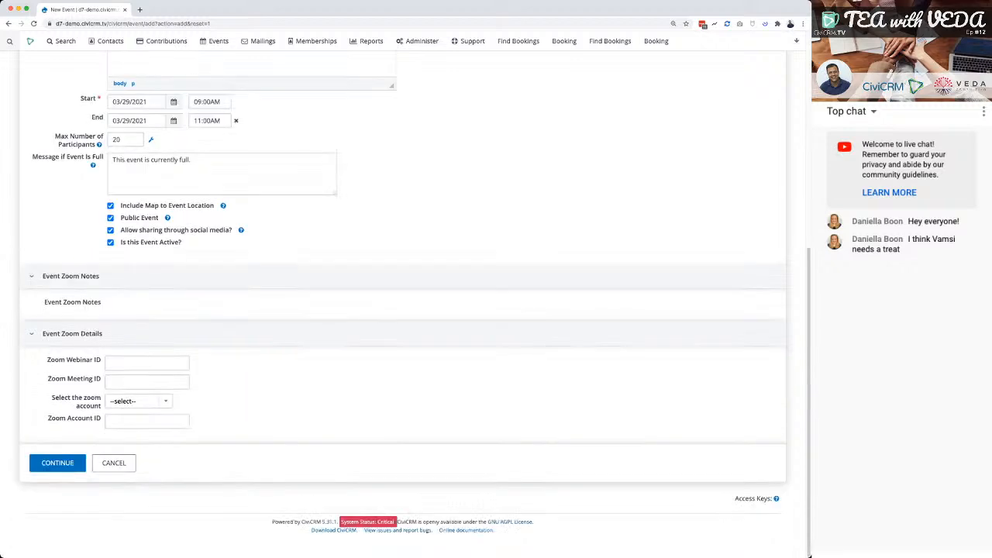
{"action": "scroll", "coordinate": [403, 302], "scroll_direction": "up", "scroll_amount": 4}
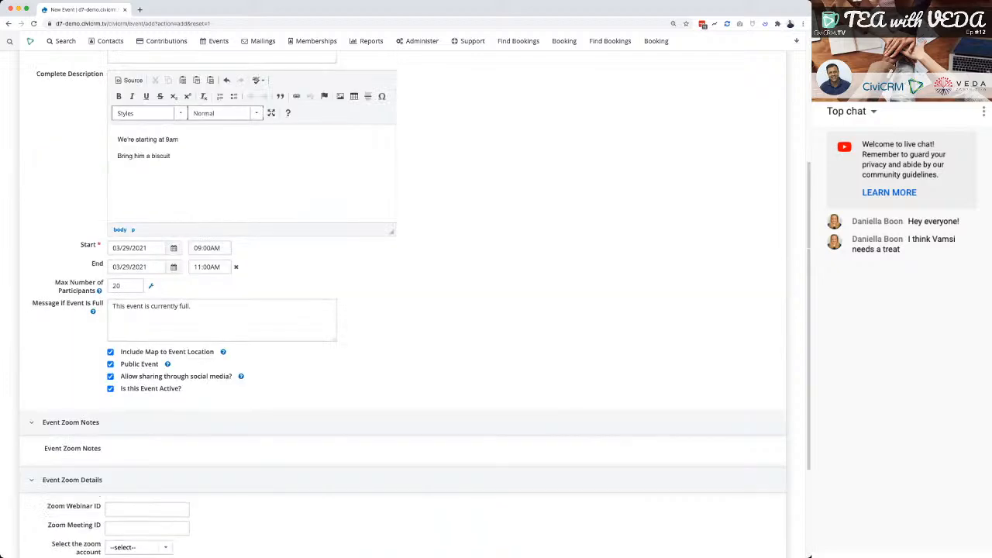
{"action": "scroll", "coordinate": [403, 302], "scroll_direction": "down", "scroll_amount": 4}
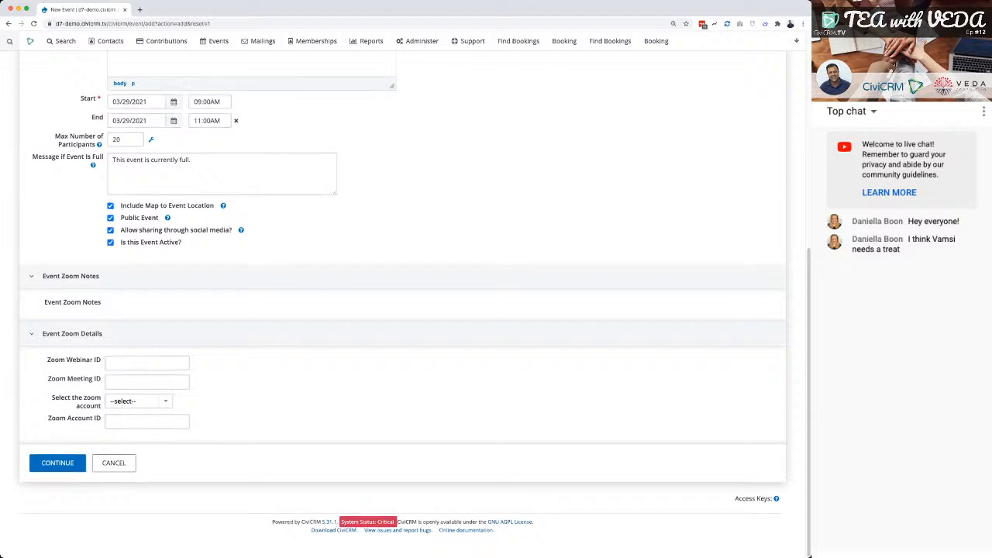
{"action": "scroll", "coordinate": [403, 310], "scroll_direction": "up", "scroll_amount": 5}
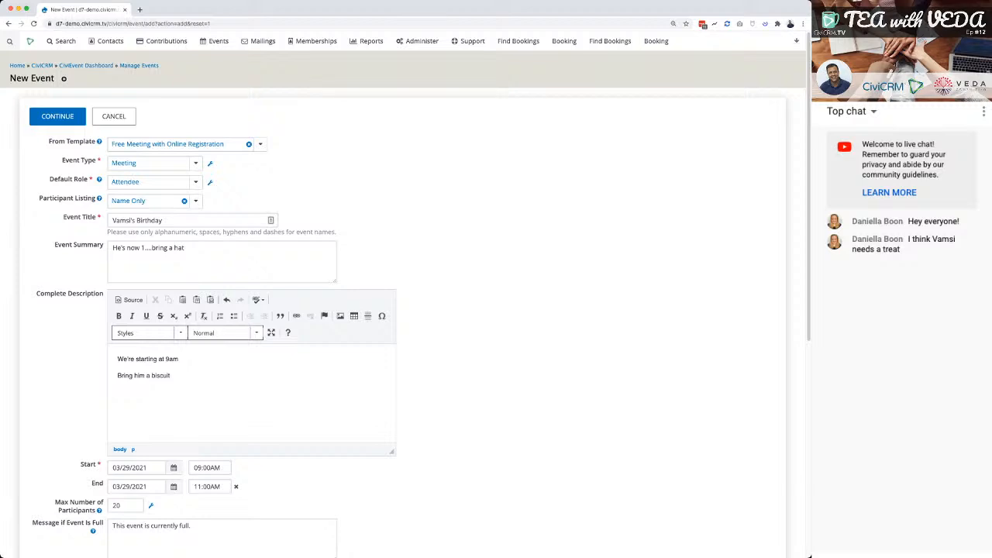
{"action": "scroll", "coordinate": [403, 310], "scroll_direction": "down", "scroll_amount": 5}
{"action": "left_click", "coordinate": [57, 463]}
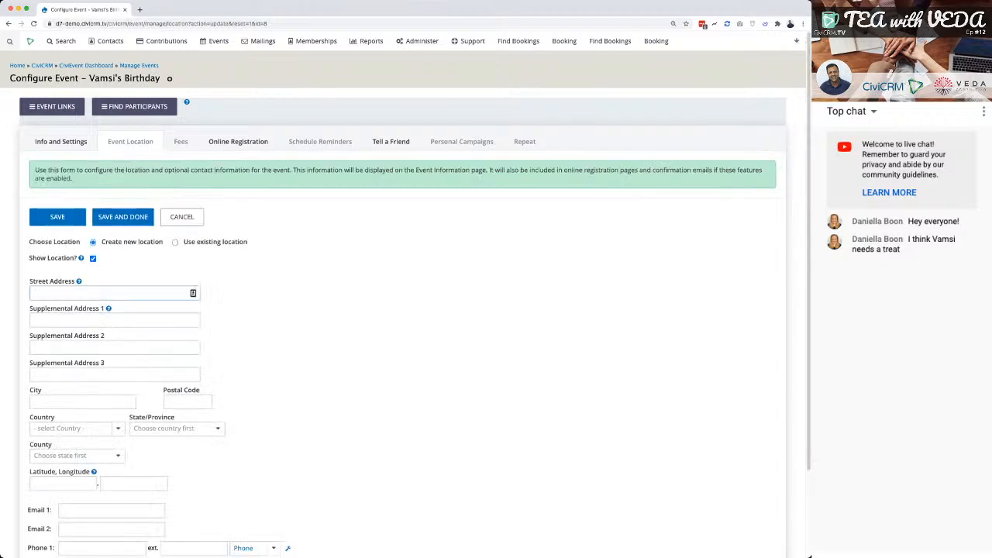
Assign the existing Santa Fe, New Mexico location to the event and save the location settings.
{"action": "left_click", "coordinate": [175, 242]}
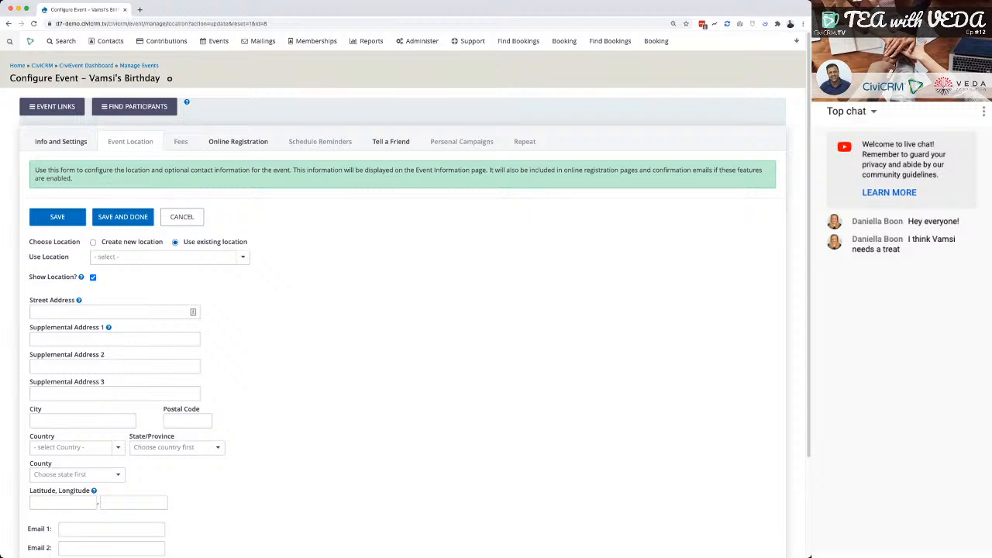
{"action": "left_click", "coordinate": [170, 258]}
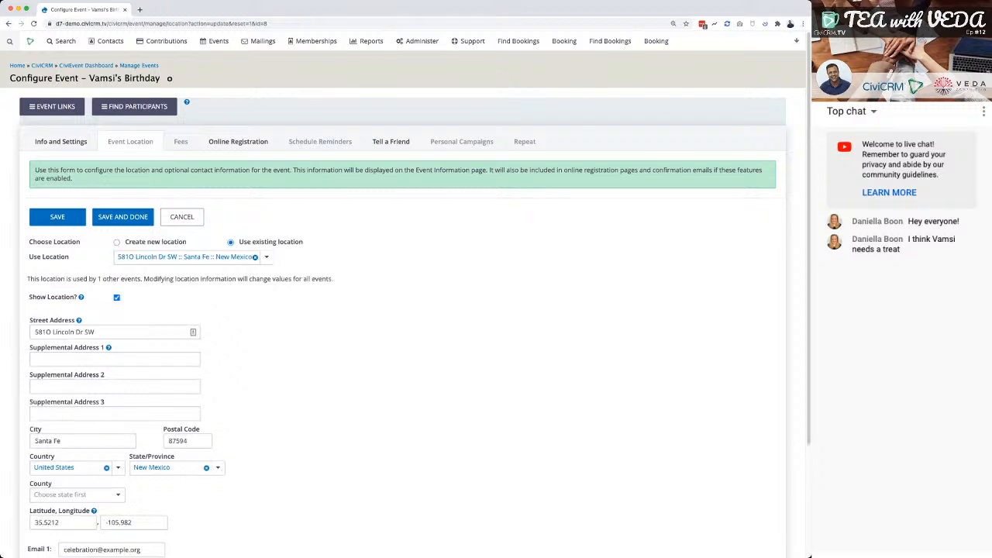
{"action": "scroll", "coordinate": [404, 310], "scroll_direction": "down", "scroll_amount": 3}
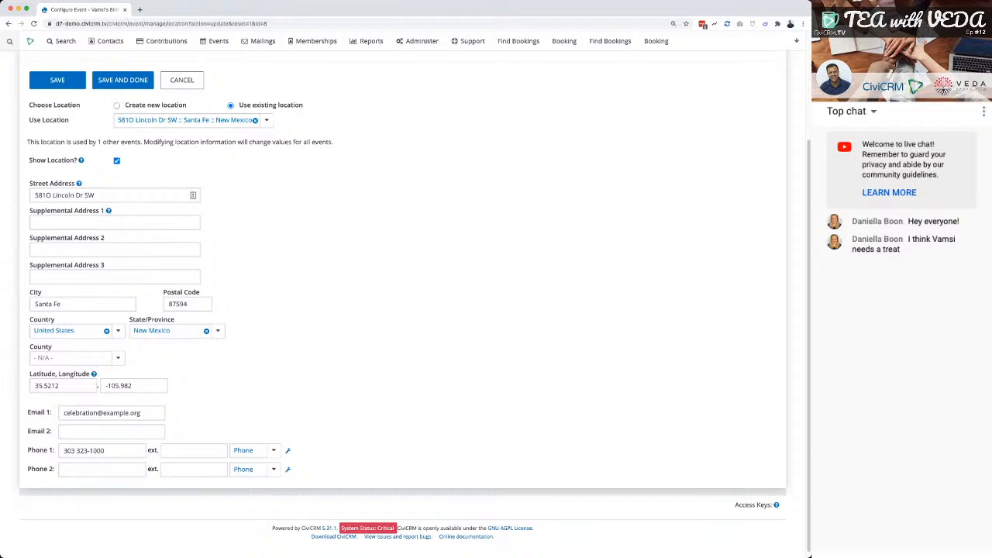
{"action": "scroll", "coordinate": [403, 310], "scroll_direction": "up", "scroll_amount": 3}
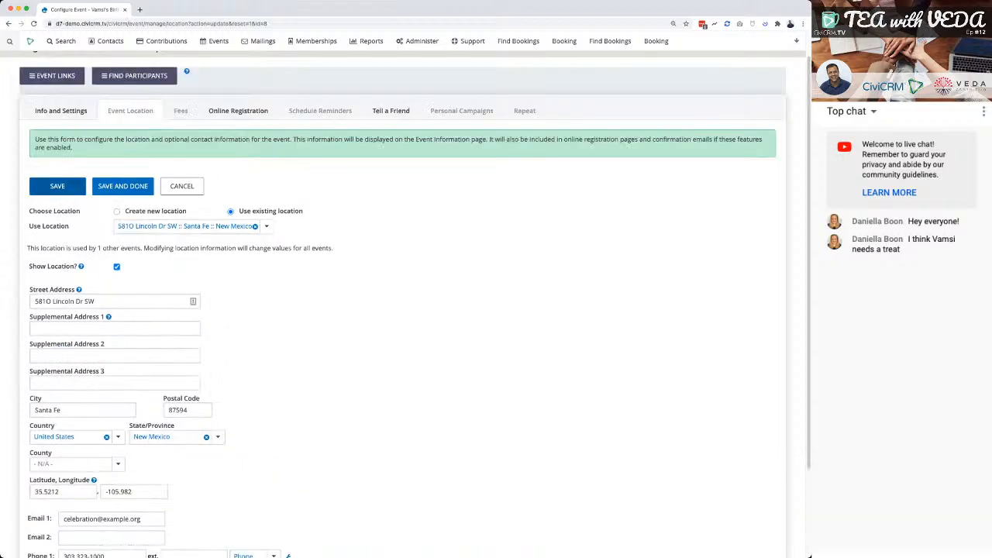
{"action": "left_click", "coordinate": [57, 186]}
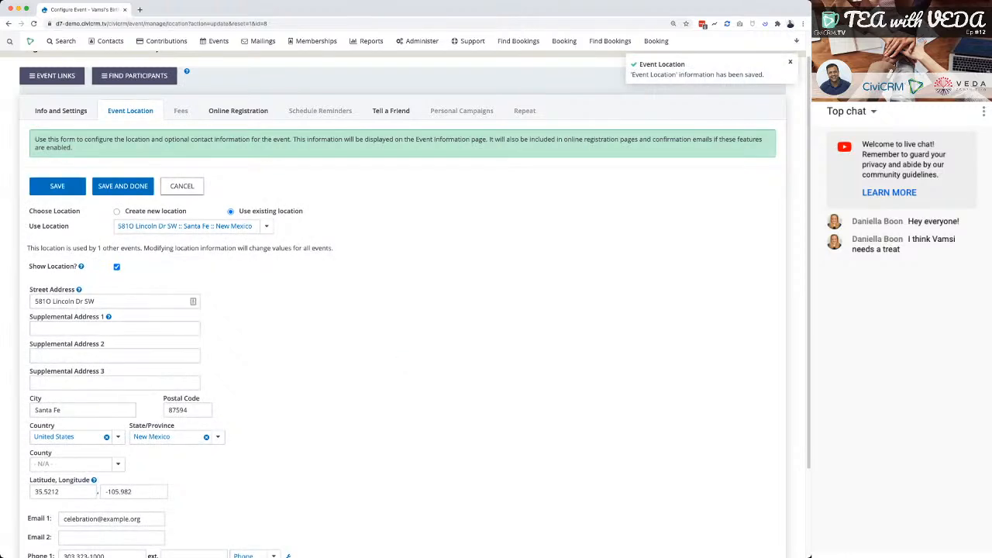
Check the event's Fees and Online Registration settings.
{"action": "left_click", "coordinate": [181, 111]}
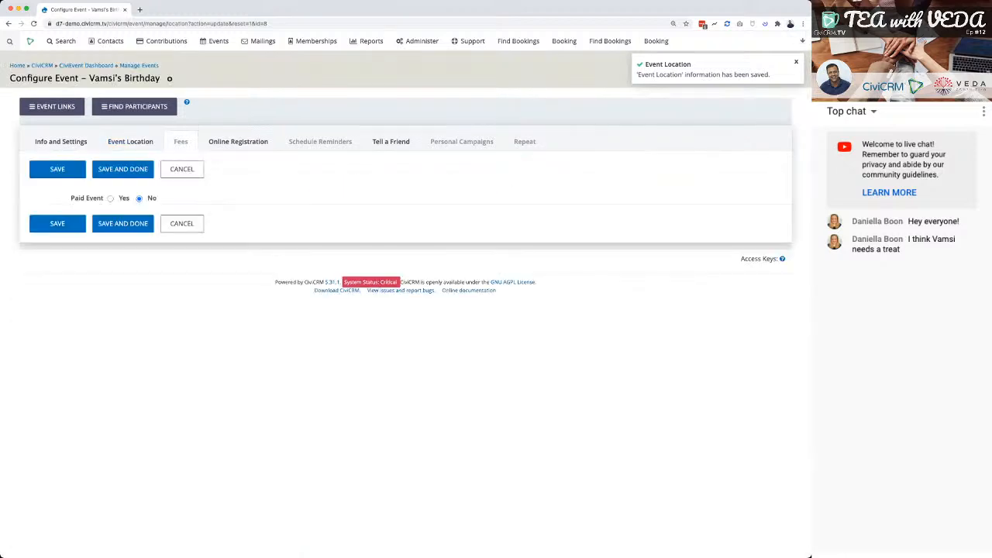
{"action": "left_click", "coordinate": [238, 142]}
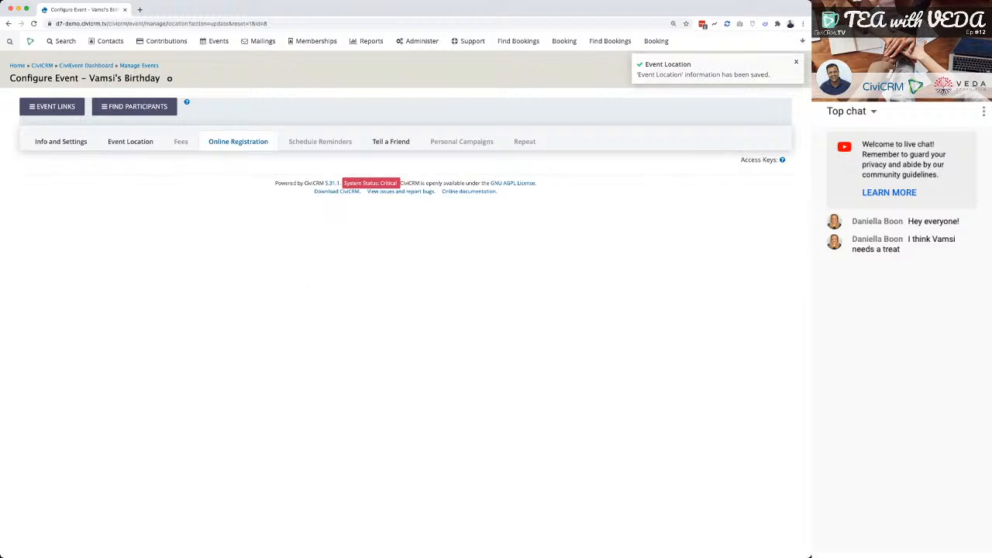
{"action": "left_click", "coordinate": [130, 142]}
Open the birthday event's information page in a new browser tab from the URL in its Info and Settings, and review the page.
{"action": "left_click", "coordinate": [60, 142]}
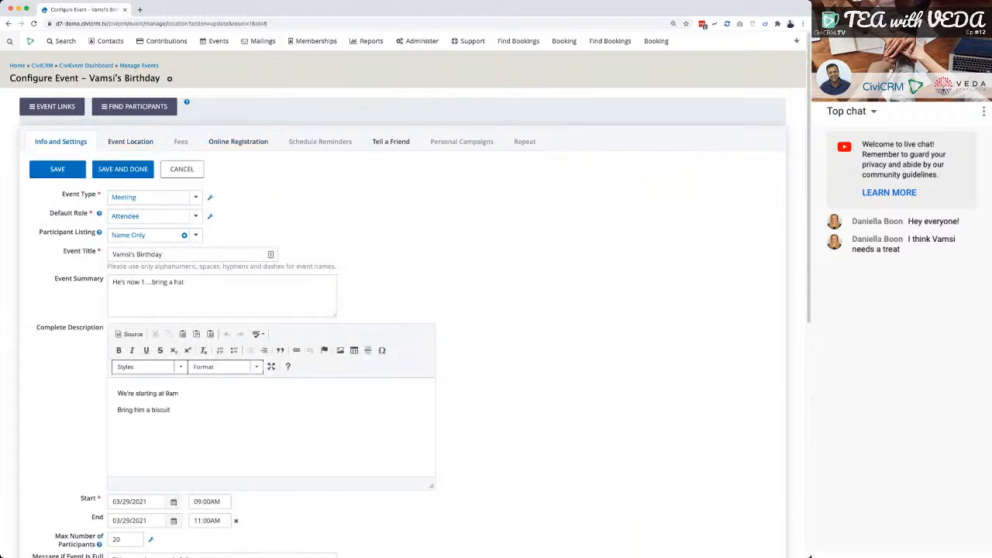
{"action": "scroll", "coordinate": [403, 310], "scroll_direction": "down", "scroll_amount": 5}
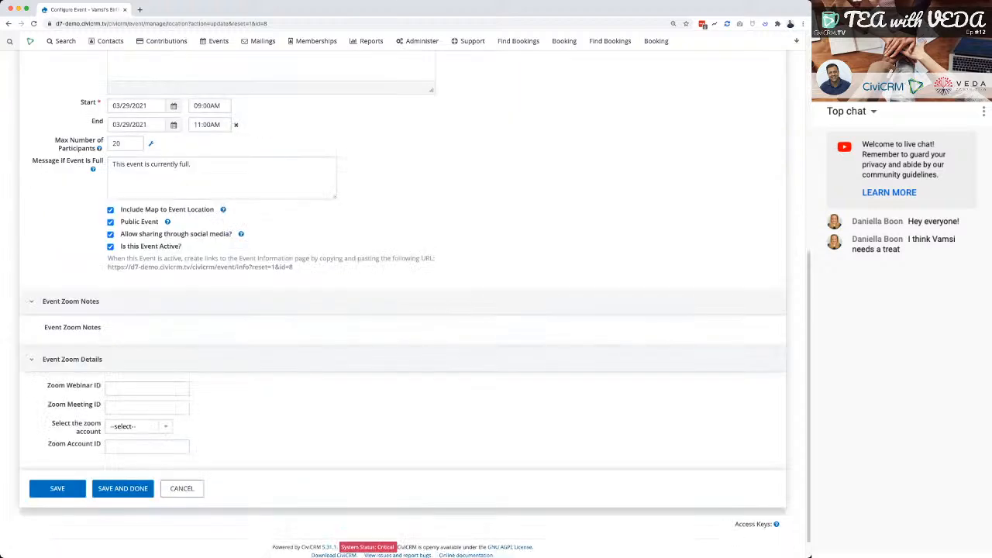
{"action": "left_click_drag", "start_coordinate": [107, 267], "coordinate": [293, 266]}
{"action": "key", "text": "super+c"}
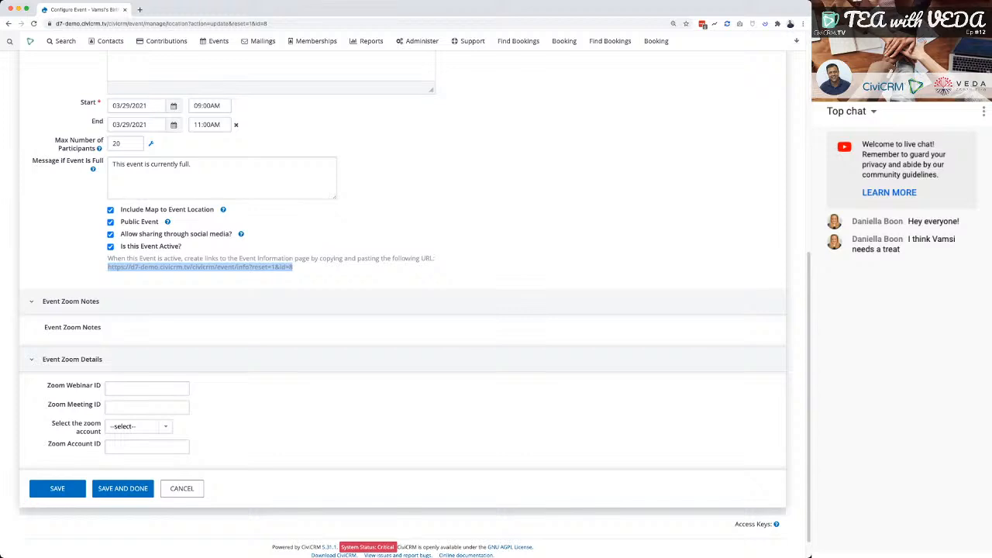
{"action": "left_click", "coordinate": [139, 10]}
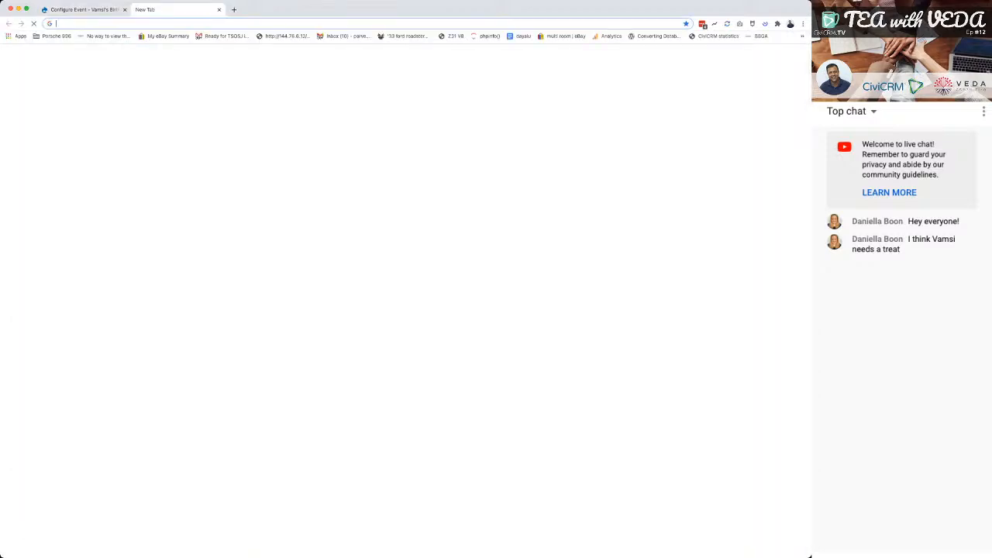
{"action": "key", "text": "super+v"}
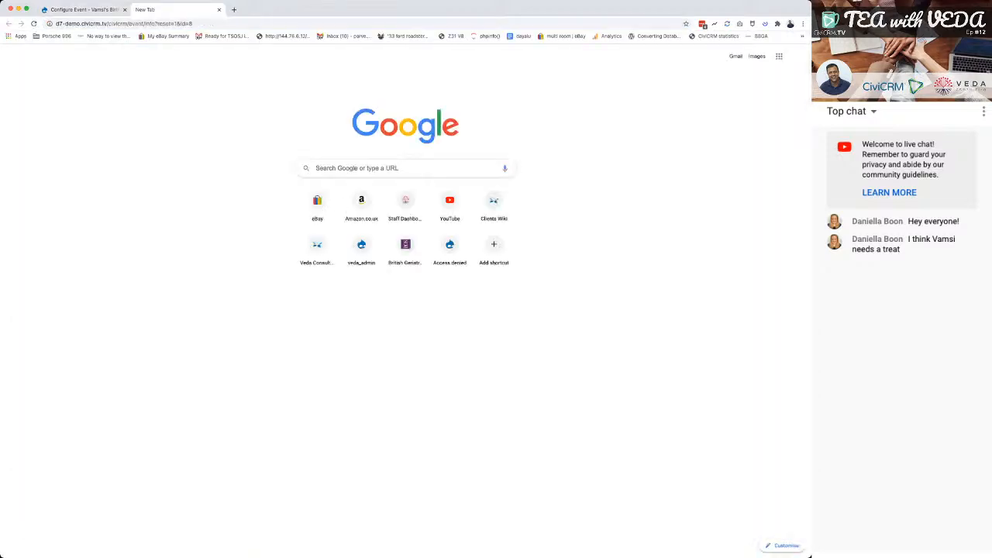
{"action": "key", "text": "Return"}
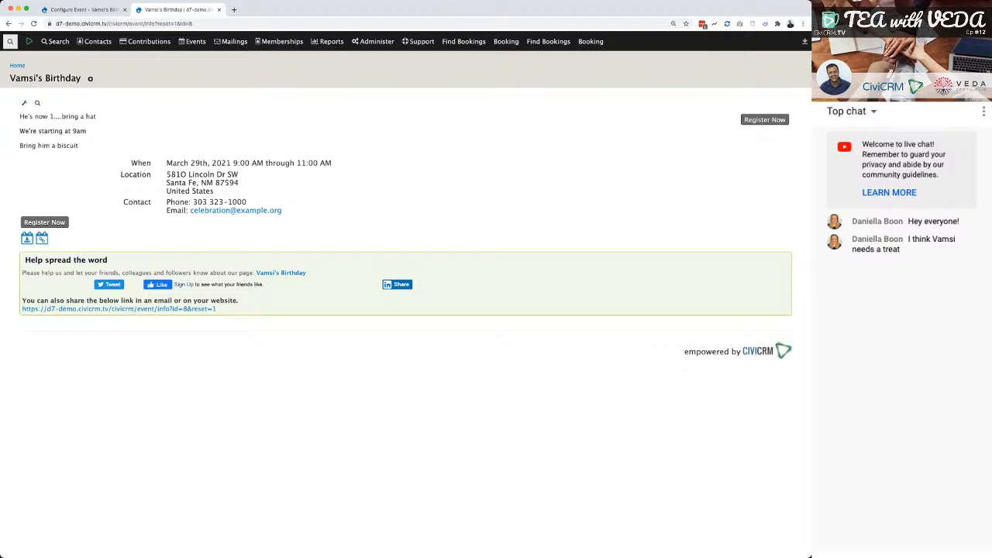
{"action": "left_click_drag", "start_coordinate": [20, 116], "coordinate": [225, 311]}
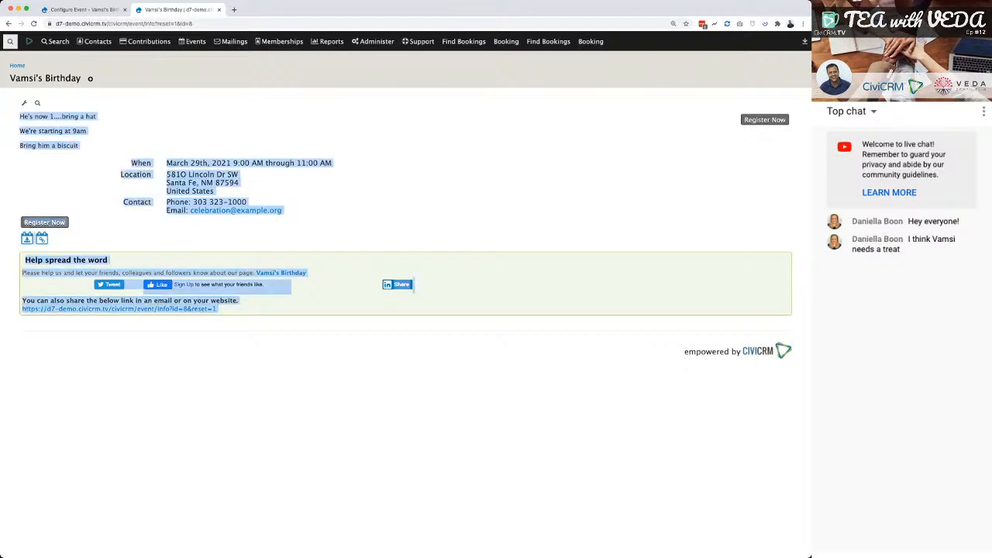
{"action": "left_click", "coordinate": [295, 330]}
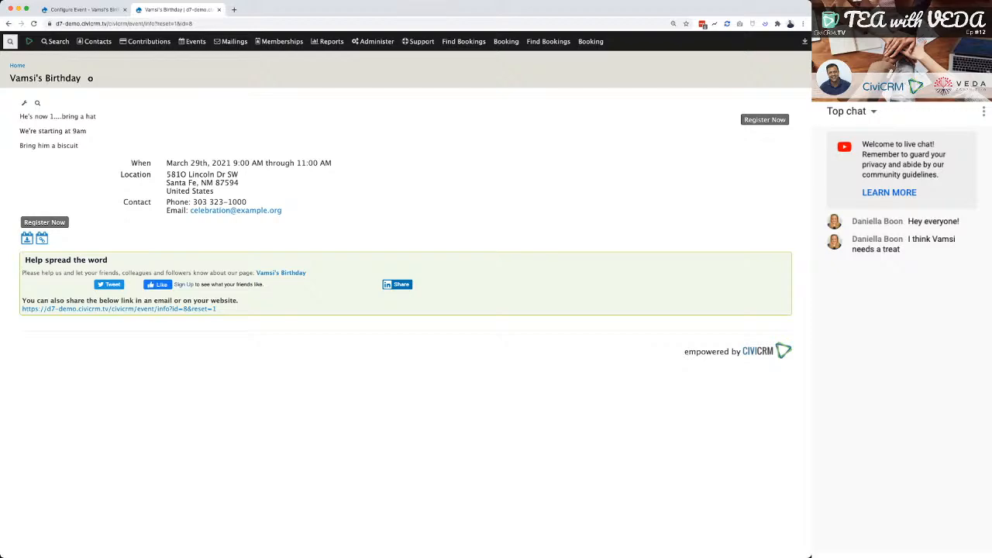
Disable online registration for the birthday event, save the setting, and reload the event information page to check it.
{"action": "left_click", "coordinate": [82, 10]}
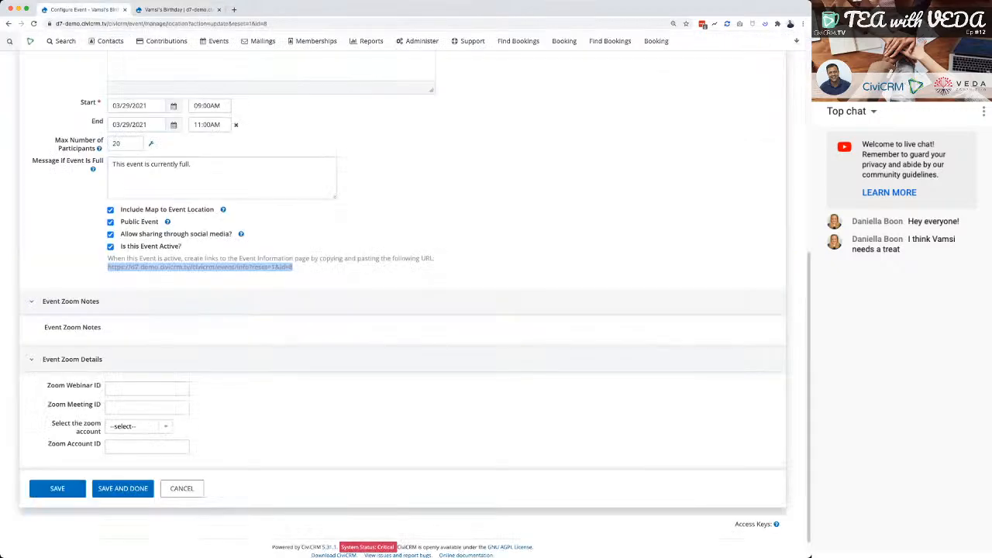
{"action": "scroll", "coordinate": [404, 310], "scroll_direction": "up", "scroll_amount": 3}
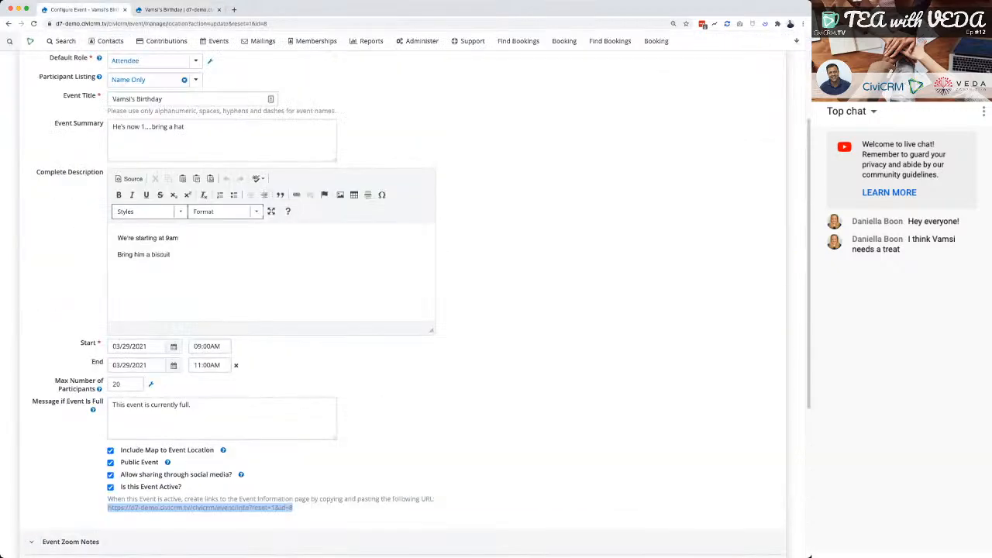
{"action": "scroll", "coordinate": [238, 233], "scroll_direction": "up", "scroll_amount": 3}
{"action": "left_click", "coordinate": [238, 142]}
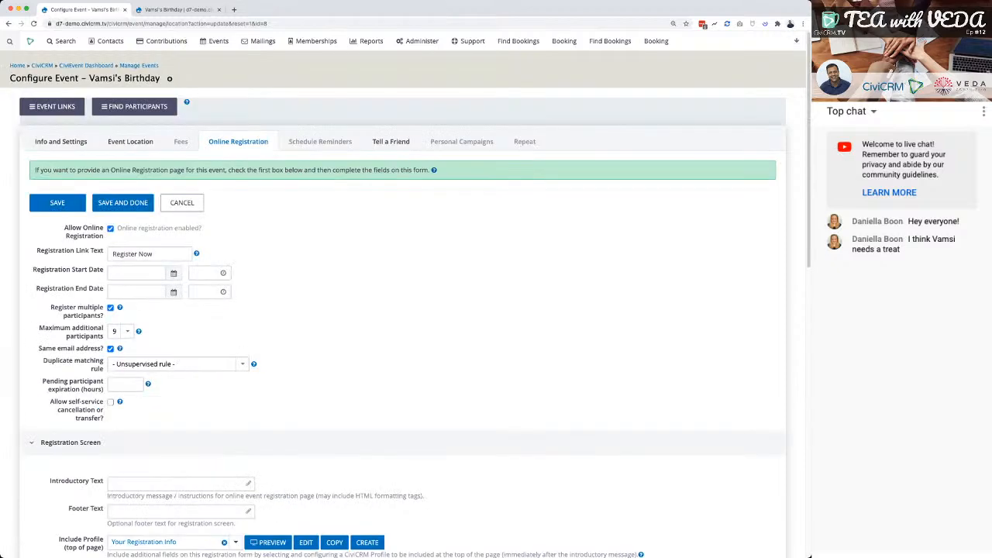
{"action": "left_click", "coordinate": [110, 228]}
{"action": "left_click", "coordinate": [57, 203]}
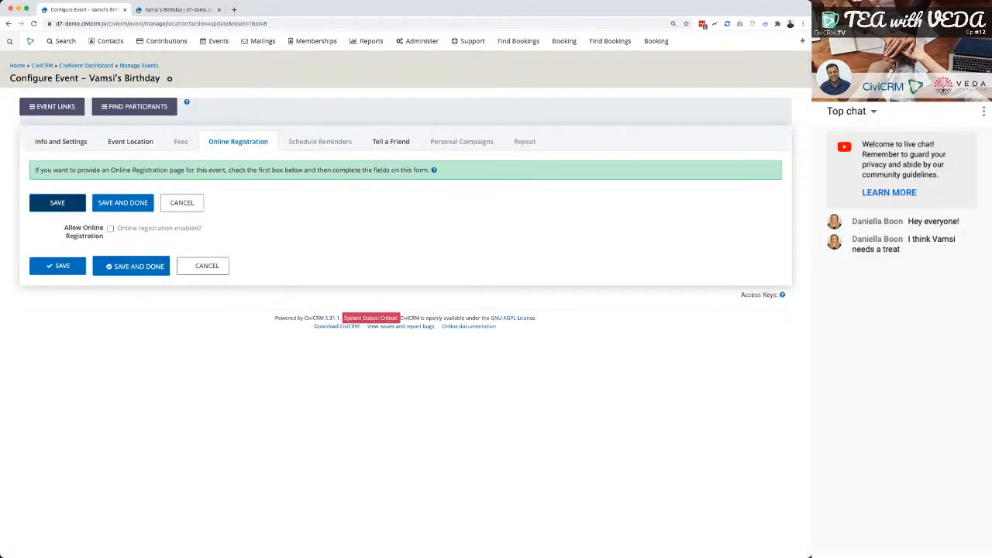
{"action": "left_click", "coordinate": [179, 10]}
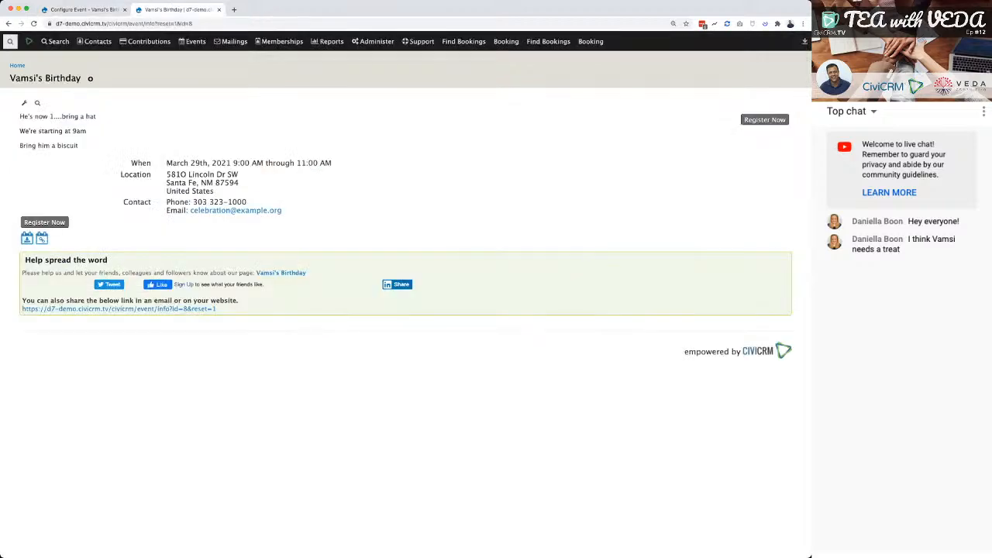
{"action": "key", "text": "super+r"}
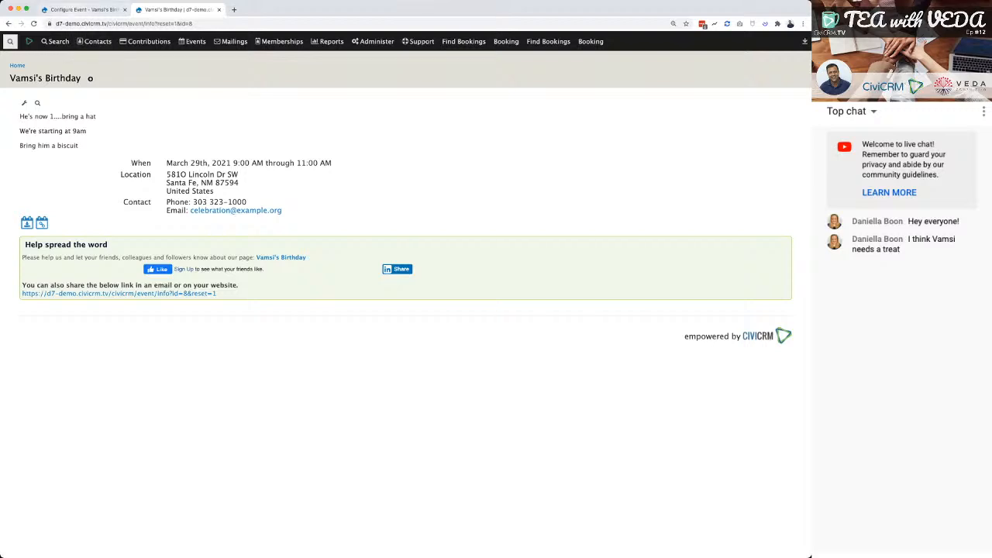
Enable online registration with the registration link text "Book Now", save it, and reload the event information page.
{"action": "left_click", "coordinate": [84, 10]}
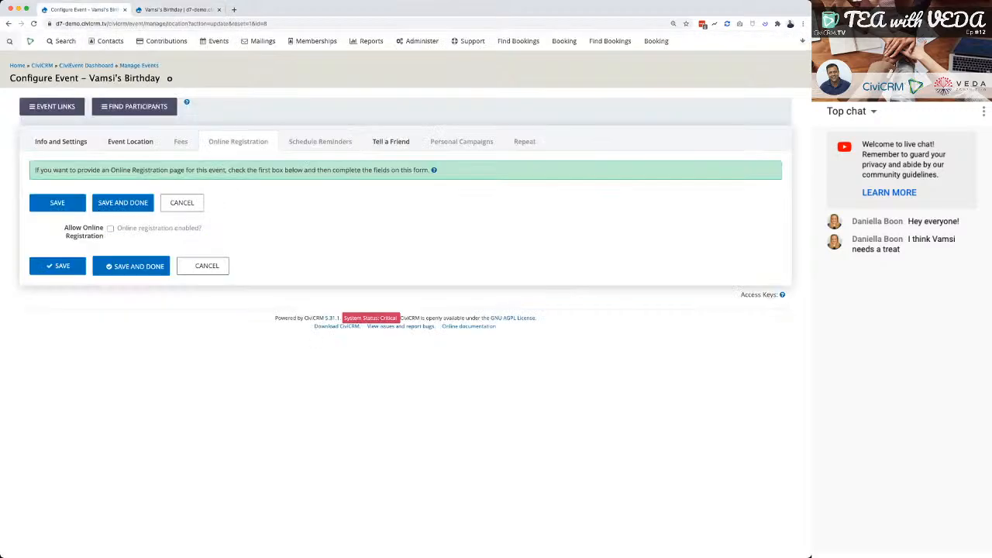
{"action": "key", "text": "ctrl+Tab"}
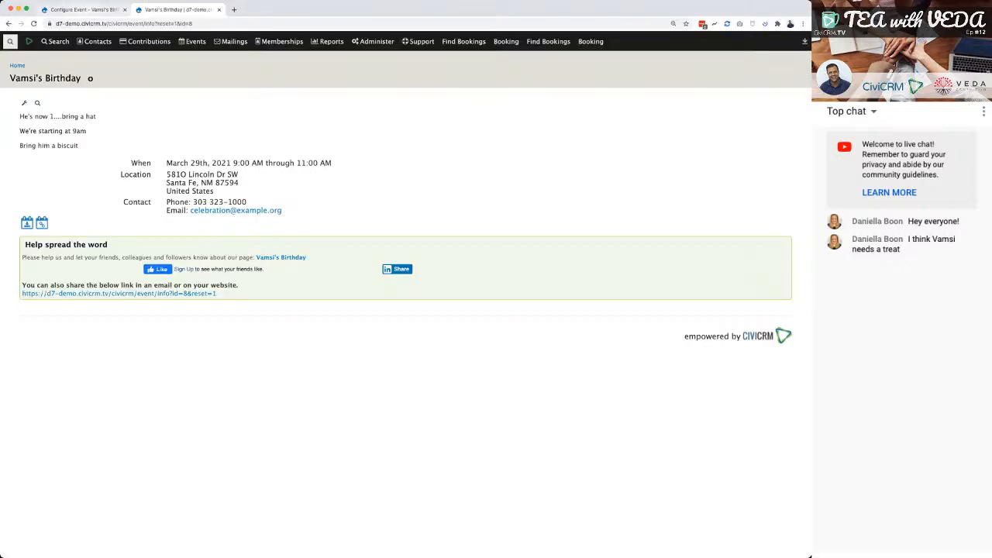
{"action": "key", "text": "ctrl+shift+Tab"}
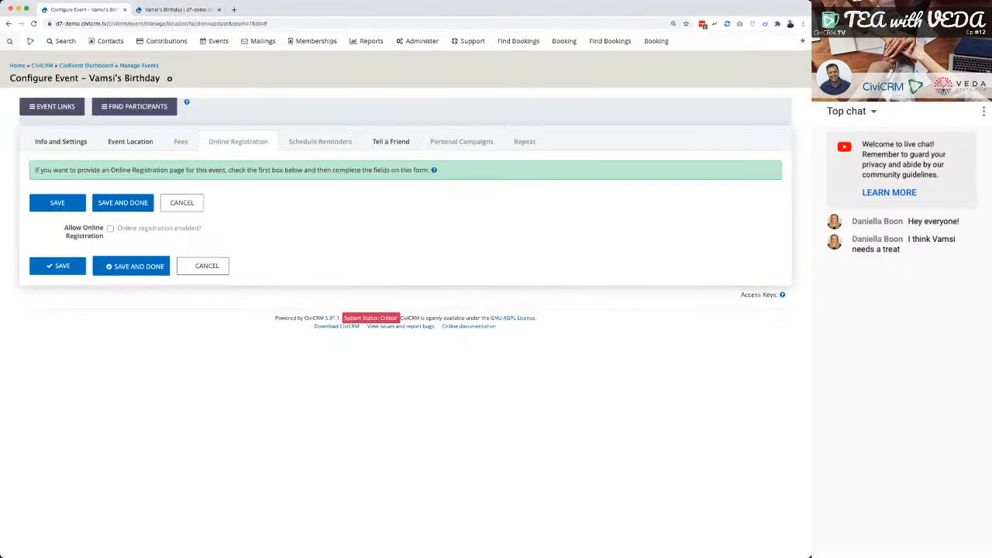
{"action": "left_click", "coordinate": [110, 228]}
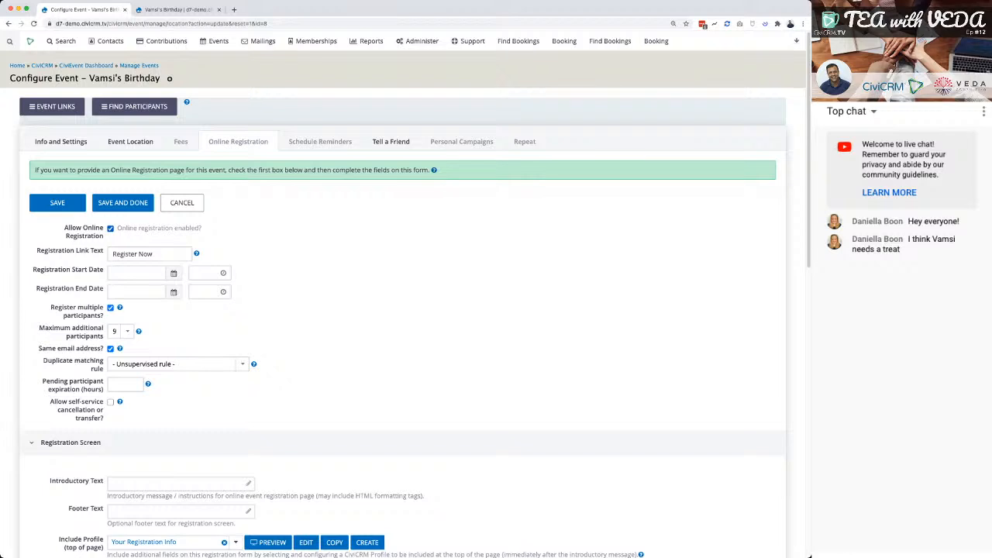
{"action": "key", "text": "Tab"}
{"action": "type", "text": "Book Now"}
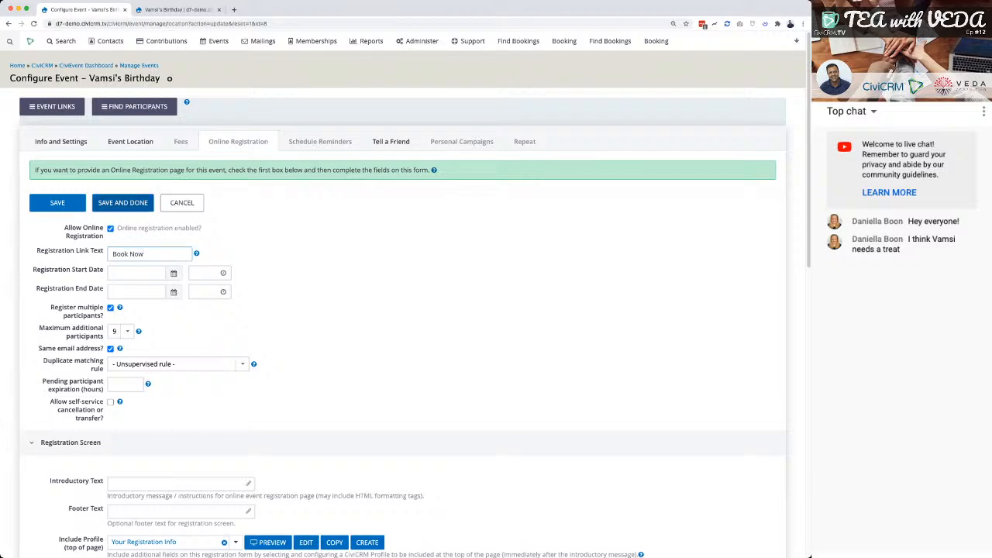
{"action": "left_click", "coordinate": [122, 203]}
{"action": "key", "text": "ctrl+Tab"}
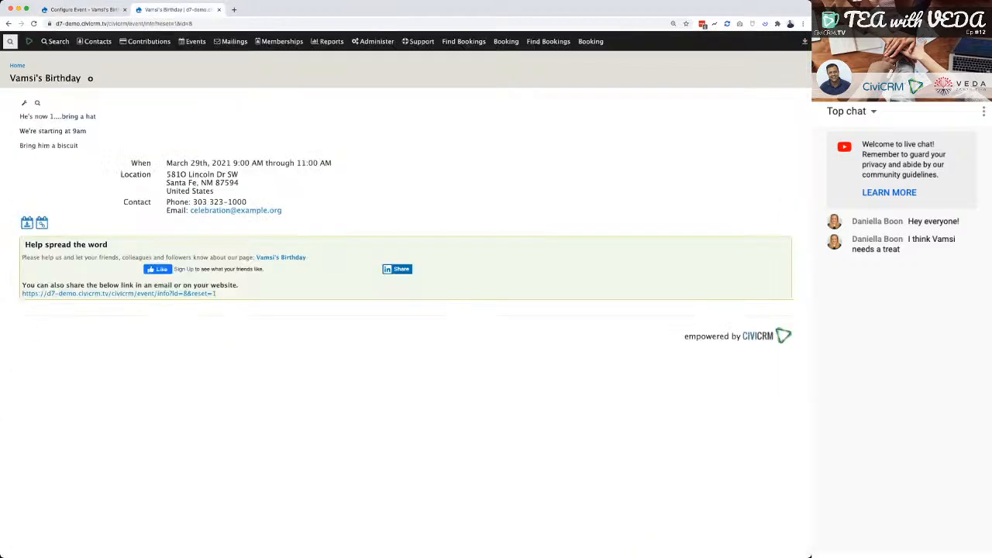
{"action": "key", "text": "super+r"}
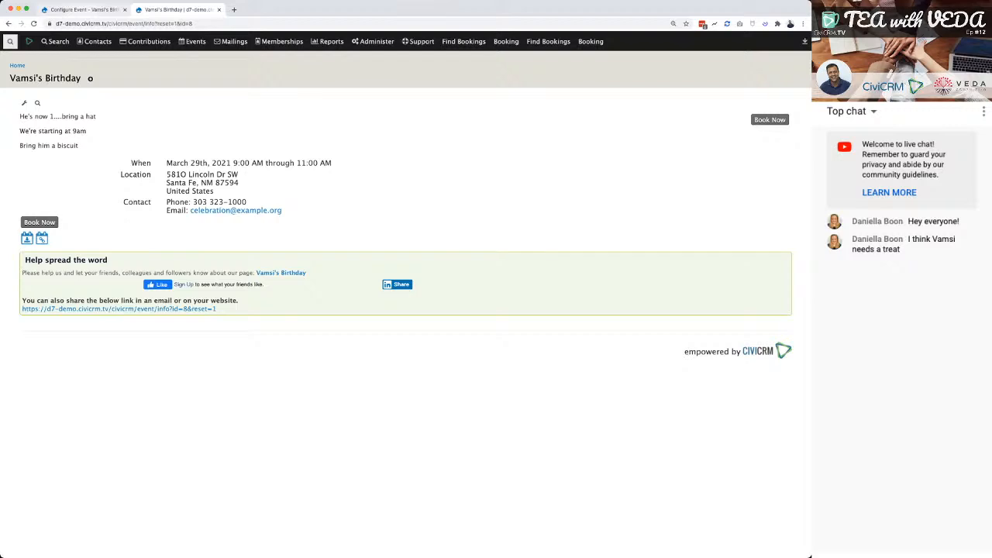
Set the registration start date to 03/01/2021 and the end to 03/29/2021 at 09:00AM, and save the online registration settings.
{"action": "key", "text": "ctrl+shift+Tab"}
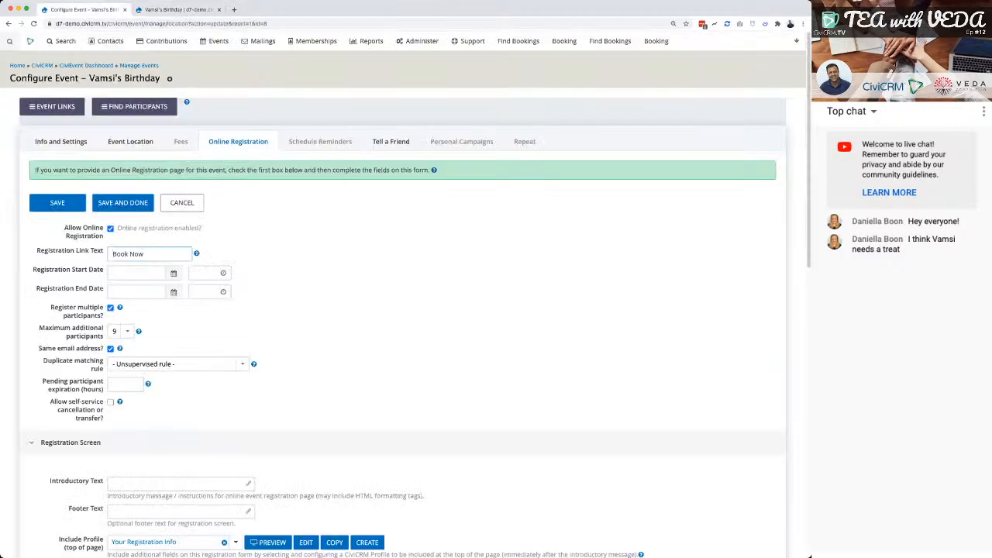
{"action": "left_click", "coordinate": [138, 273]}
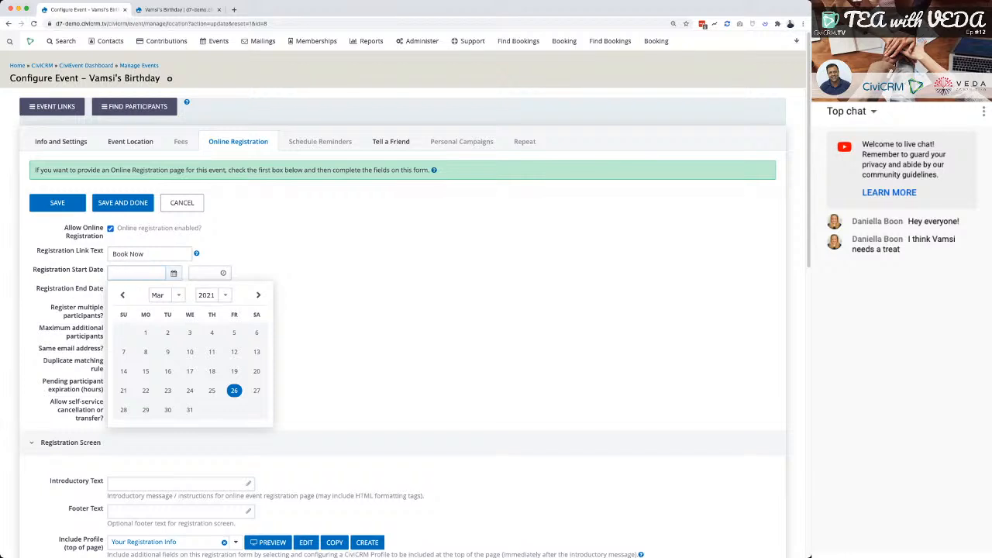
{"action": "left_click", "coordinate": [145, 332]}
{"action": "left_click", "coordinate": [136, 291]}
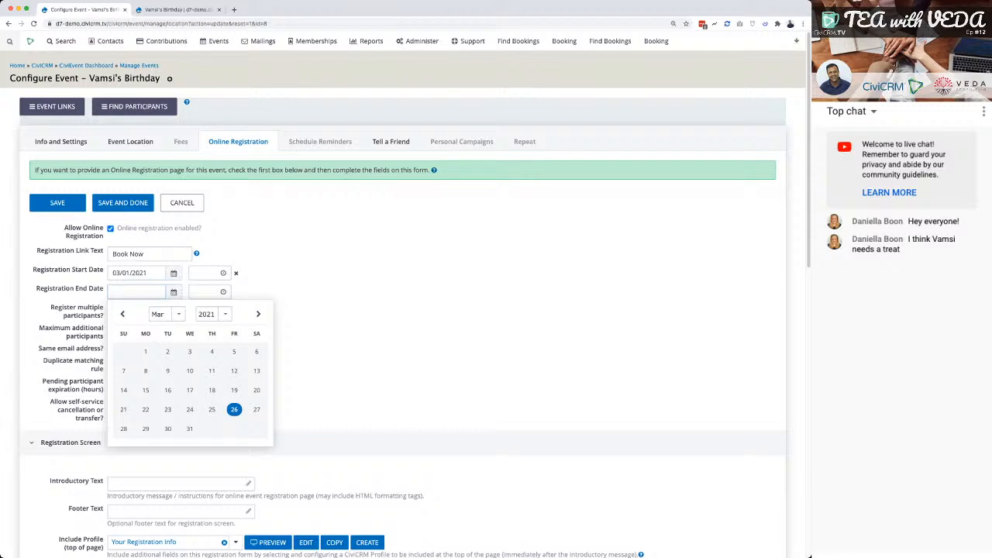
{"action": "left_click", "coordinate": [145, 429]}
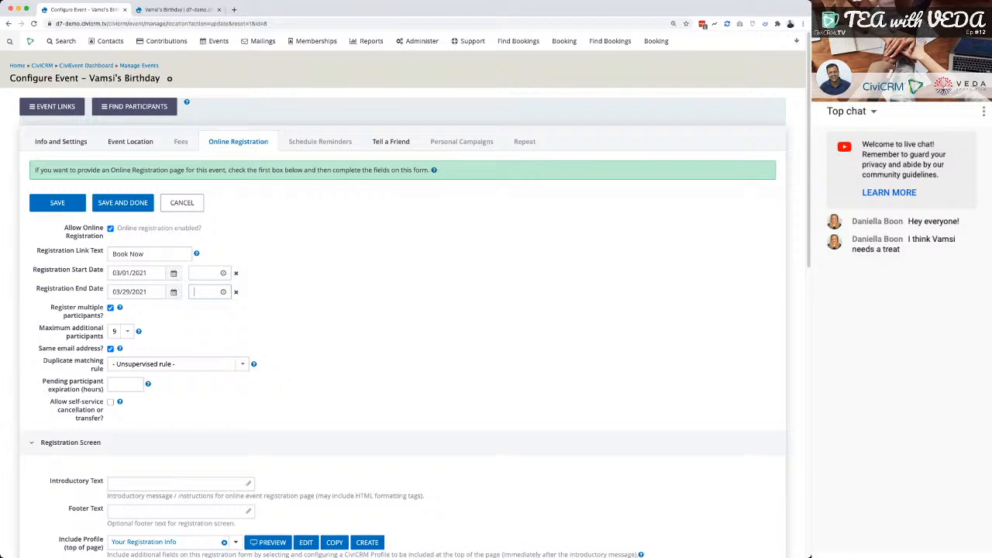
{"action": "type", "text": "9"}
{"action": "key", "text": "Tab"}
{"action": "key", "text": "Tab"}
{"action": "left_click", "coordinate": [57, 203]}
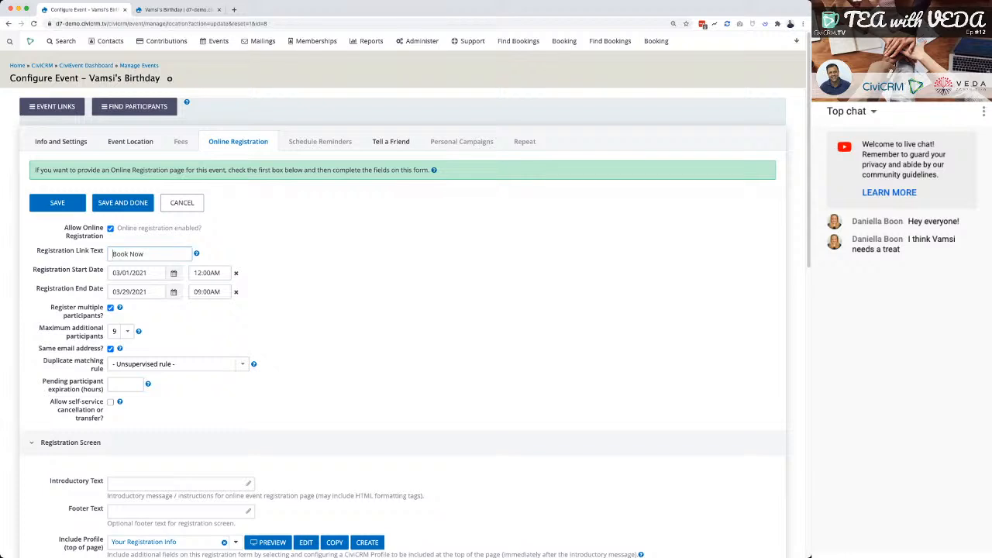
Examine the Register multiple participants setting and the matching number-of-people question on the event's public registration form.
{"action": "scroll", "coordinate": [403, 304], "scroll_direction": "down", "scroll_amount": 1}
{"action": "left_click_drag", "start_coordinate": [49, 296], "coordinate": [105, 303]}
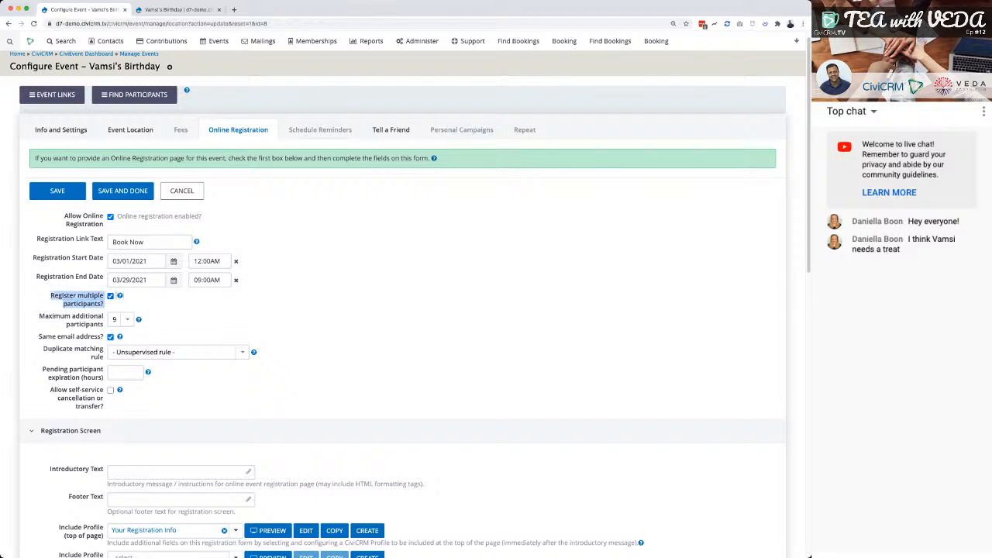
{"action": "left_click", "coordinate": [107, 304]}
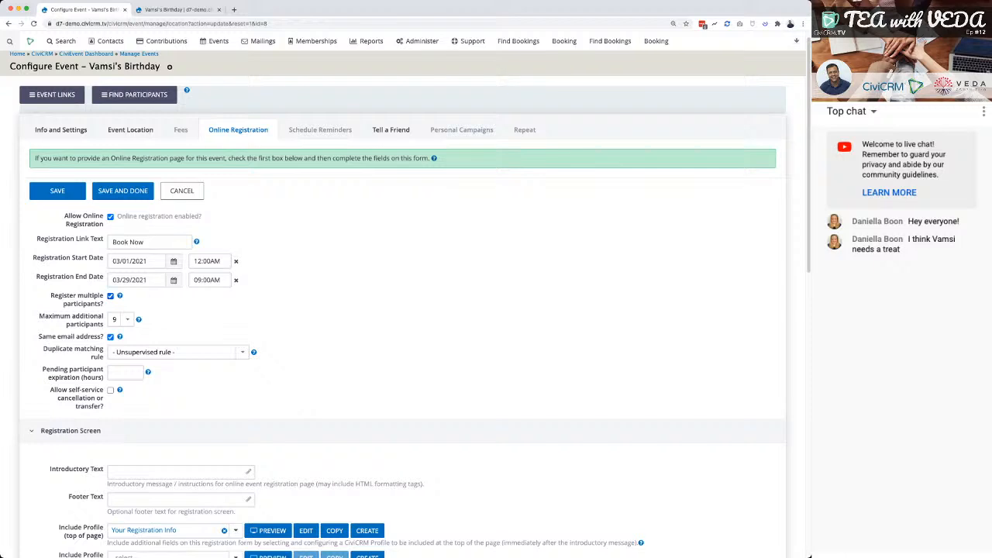
{"action": "left_click", "coordinate": [178, 10]}
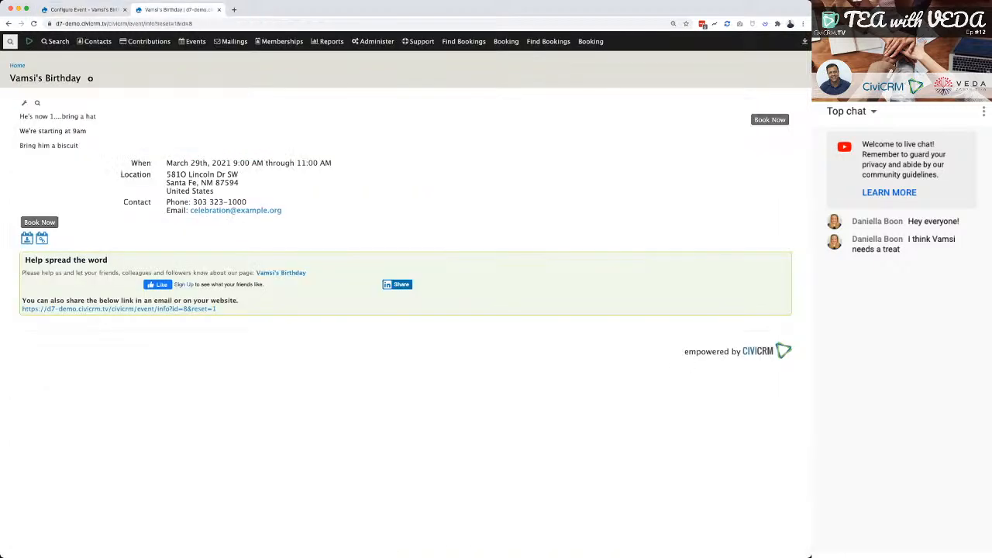
{"action": "left_click", "coordinate": [39, 223]}
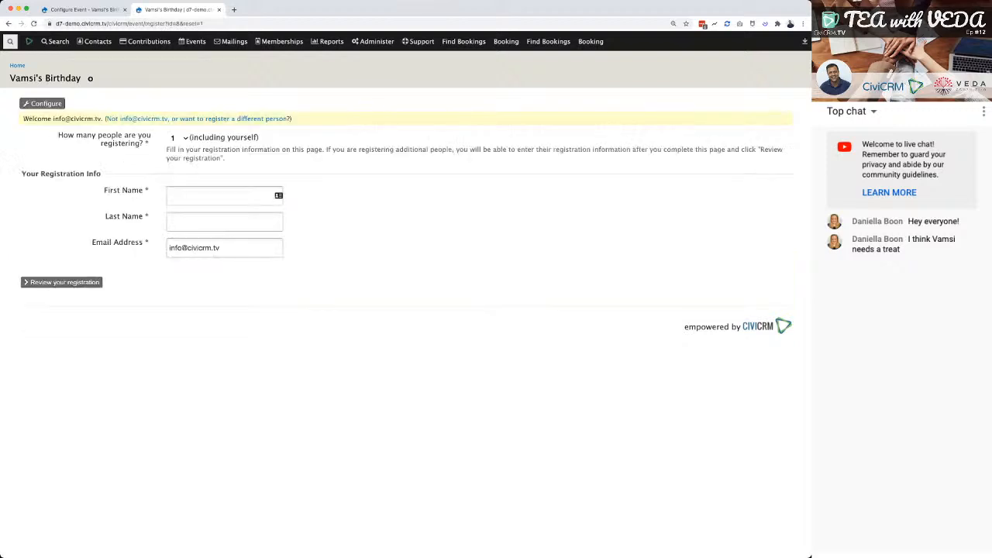
{"action": "left_click_drag", "start_coordinate": [58, 135], "coordinate": [199, 138]}
{"action": "left_click", "coordinate": [199, 138]}
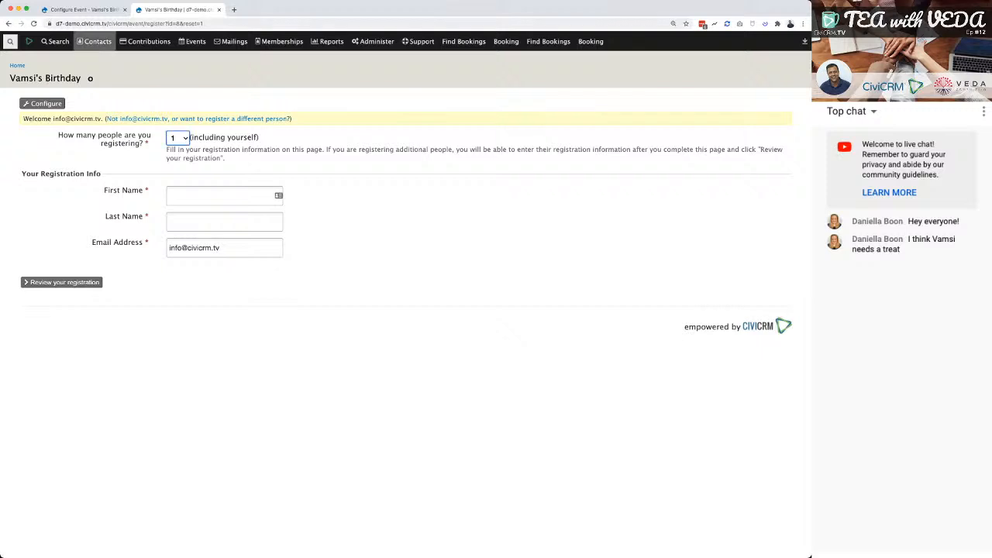
Turn off Register multiple participants, save the online registration settings, and check the public registration form.
{"action": "left_click", "coordinate": [82, 10]}
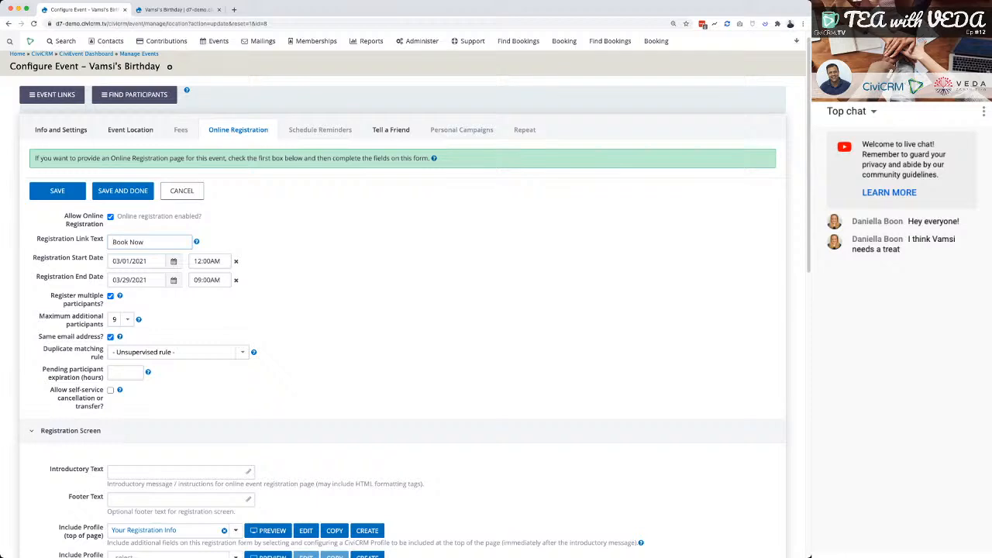
{"action": "left_click", "coordinate": [110, 295]}
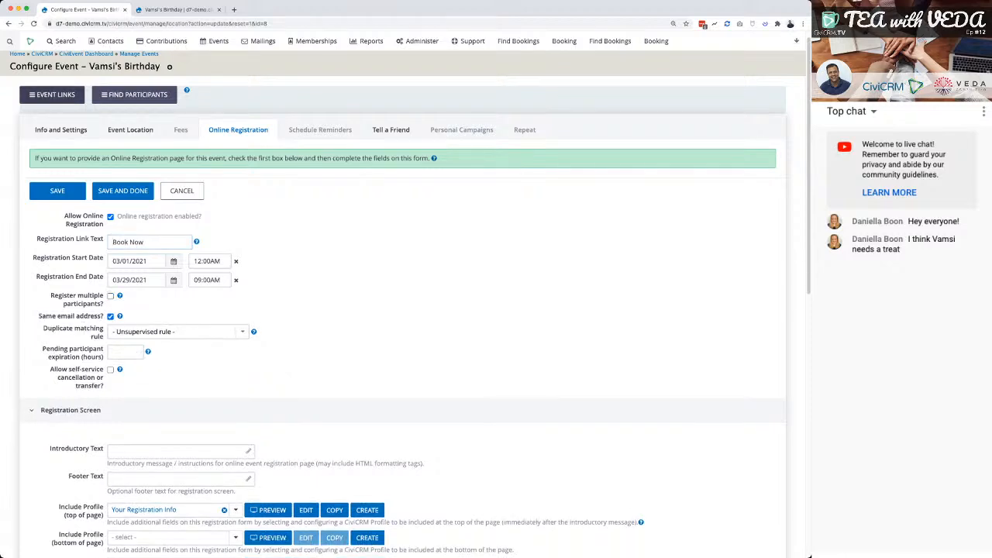
{"action": "left_click", "coordinate": [57, 191]}
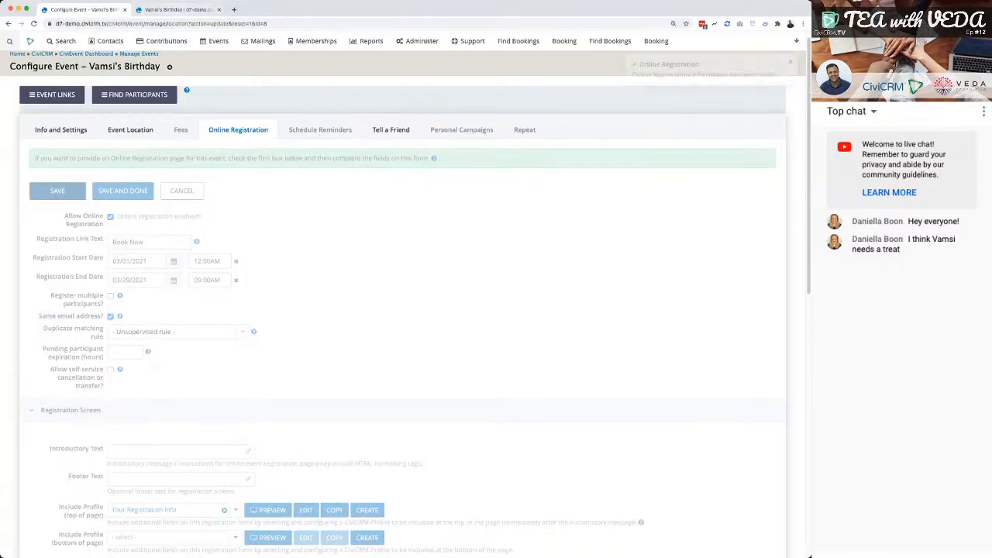
{"action": "left_click", "coordinate": [177, 9]}
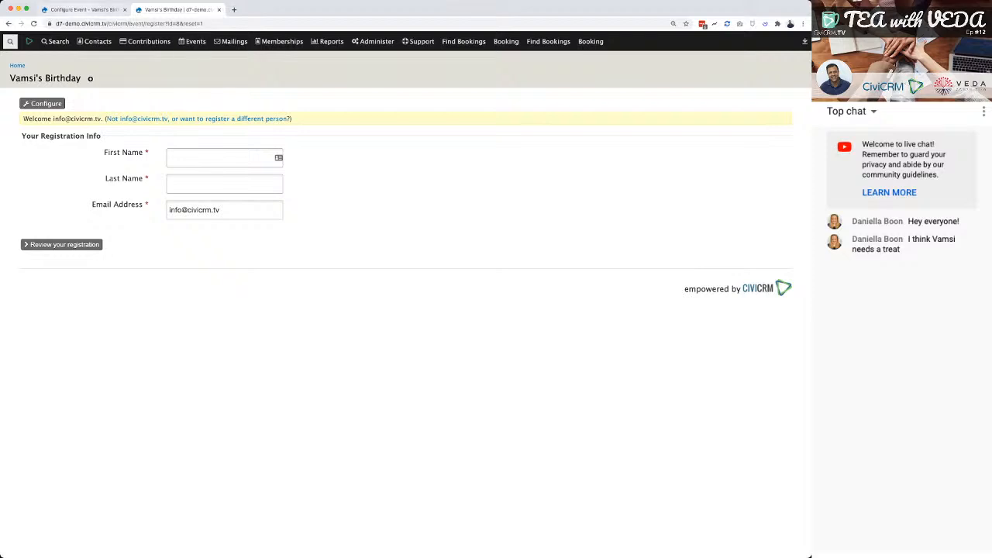
Turn on Register multiple participants and turn off Same email address in the event's online registration settings.
{"action": "left_click", "coordinate": [84, 10]}
{"action": "left_click", "coordinate": [110, 296]}
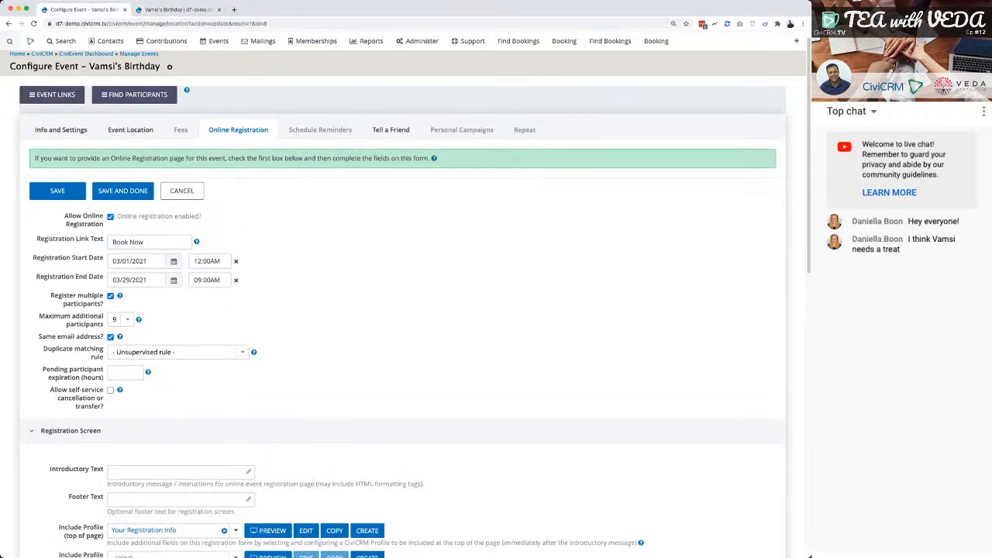
{"action": "scroll", "coordinate": [405, 304], "scroll_direction": "down", "scroll_amount": 1}
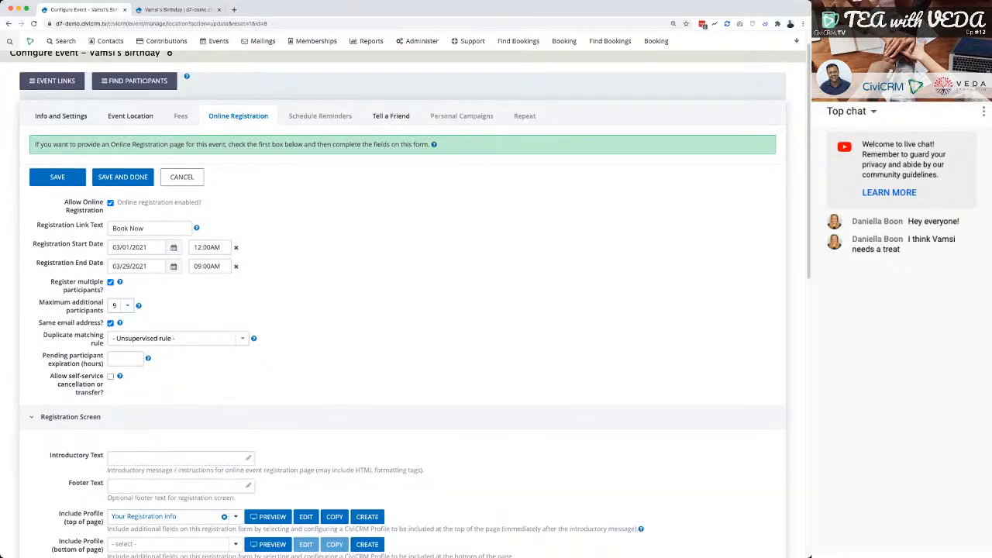
{"action": "scroll", "coordinate": [405, 304], "scroll_direction": "down", "scroll_amount": 1}
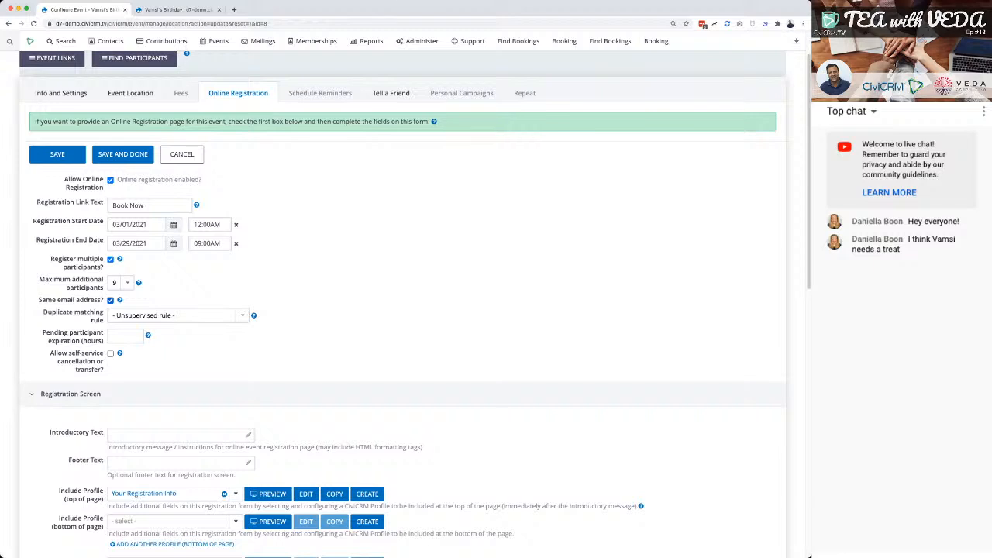
{"action": "left_click", "coordinate": [110, 300]}
{"action": "scroll", "coordinate": [403, 310], "scroll_direction": "down", "scroll_amount": 1}
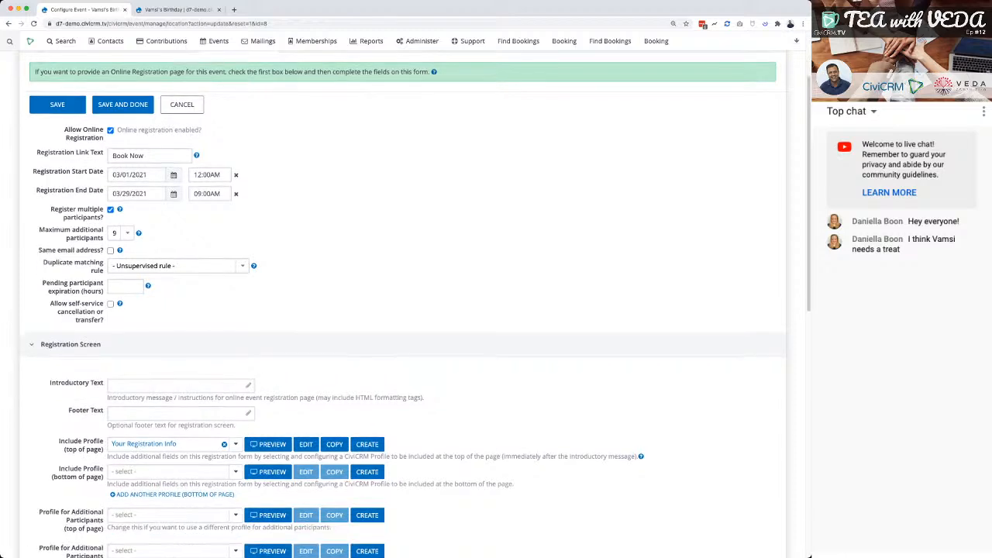
Examine the additional-participant profile and duplicate matching rule settings alongside the email field on the public registration form.
{"action": "scroll", "coordinate": [403, 310], "scroll_direction": "down", "scroll_amount": 2}
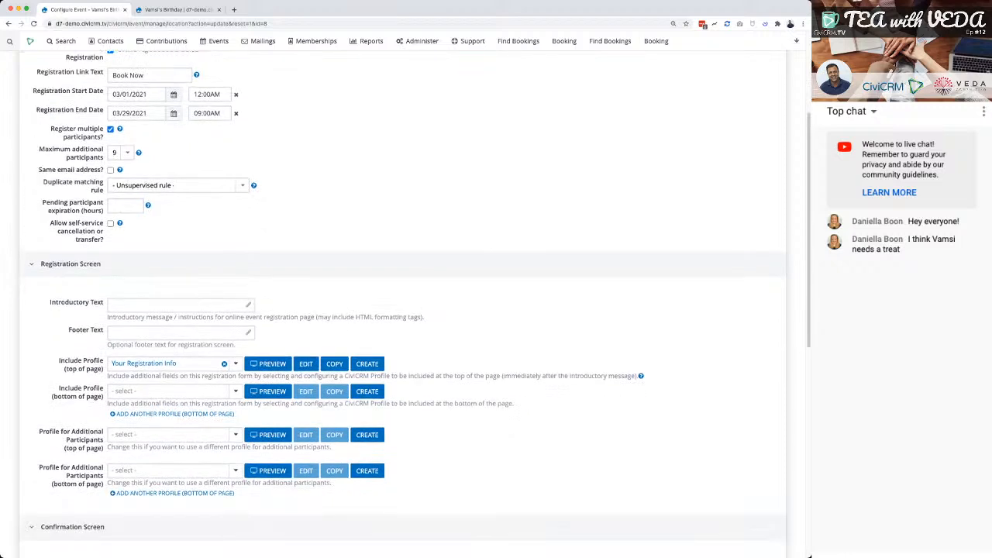
{"action": "left_click_drag", "start_coordinate": [39, 431], "coordinate": [93, 484]}
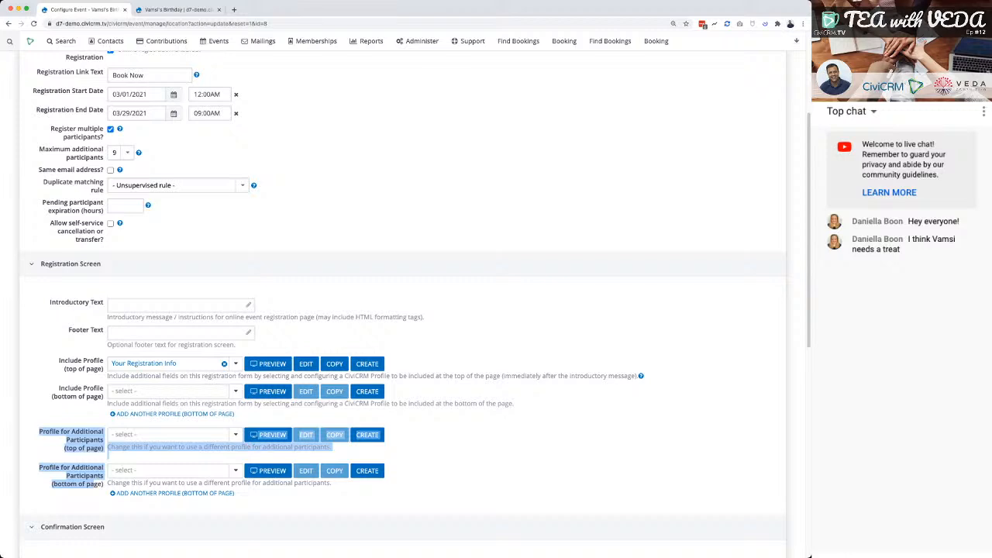
{"action": "left_click", "coordinate": [93, 485]}
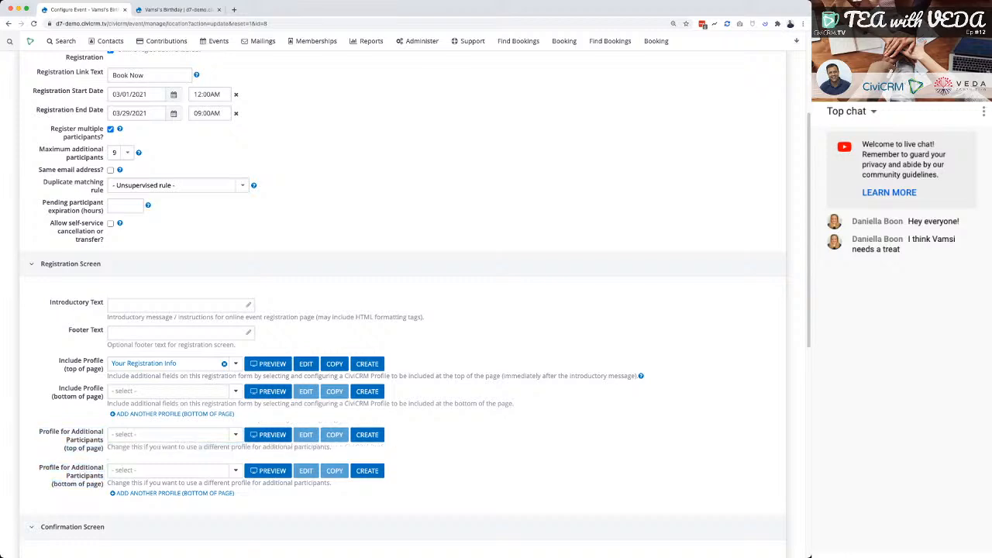
{"action": "double_click", "coordinate": [59, 223]}
{"action": "left_click", "coordinate": [59, 223]}
{"action": "key", "text": "ctrl+Tab"}
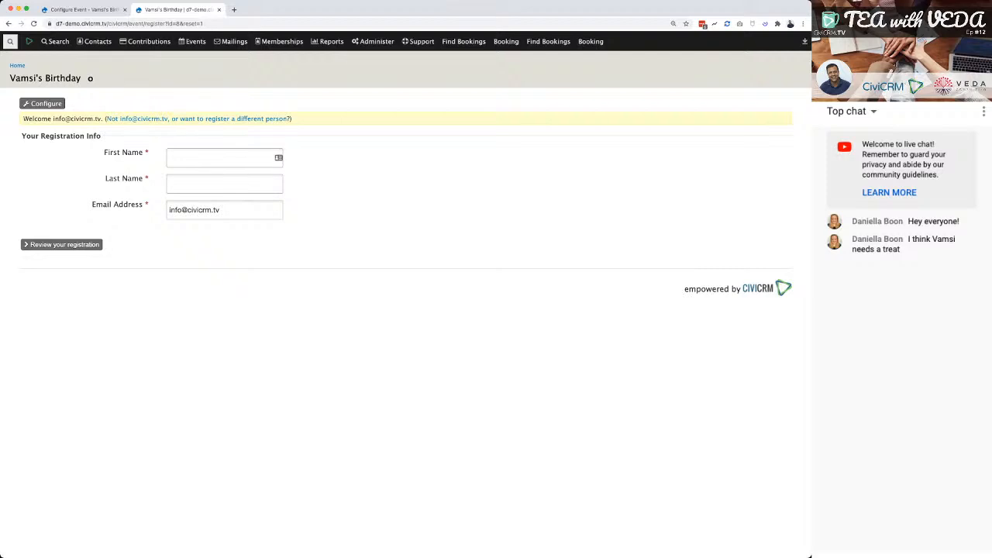
{"action": "key", "text": "ctrl+Tab"}
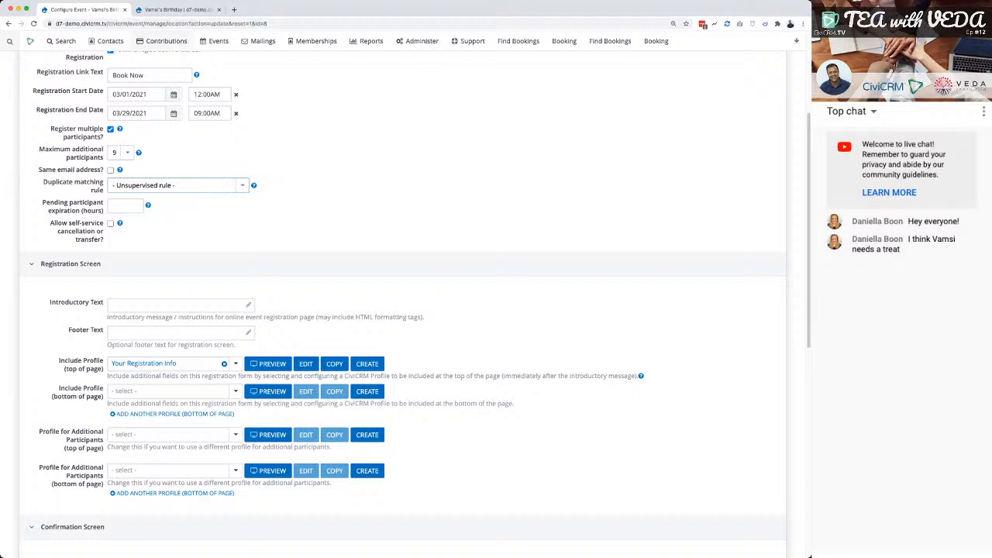
{"action": "key", "text": "ctrl+Tab"}
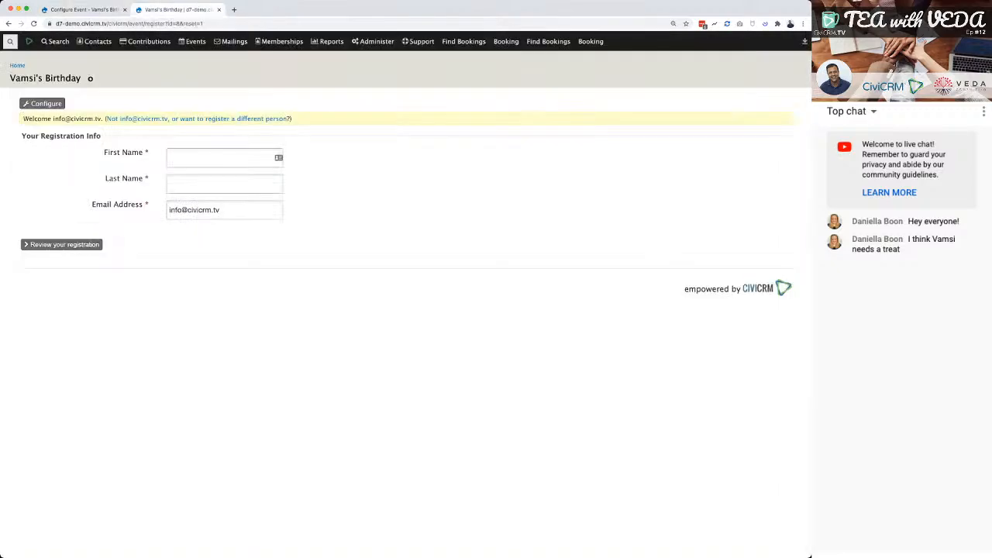
{"action": "left_click_drag", "start_coordinate": [225, 210], "coordinate": [167, 210]}
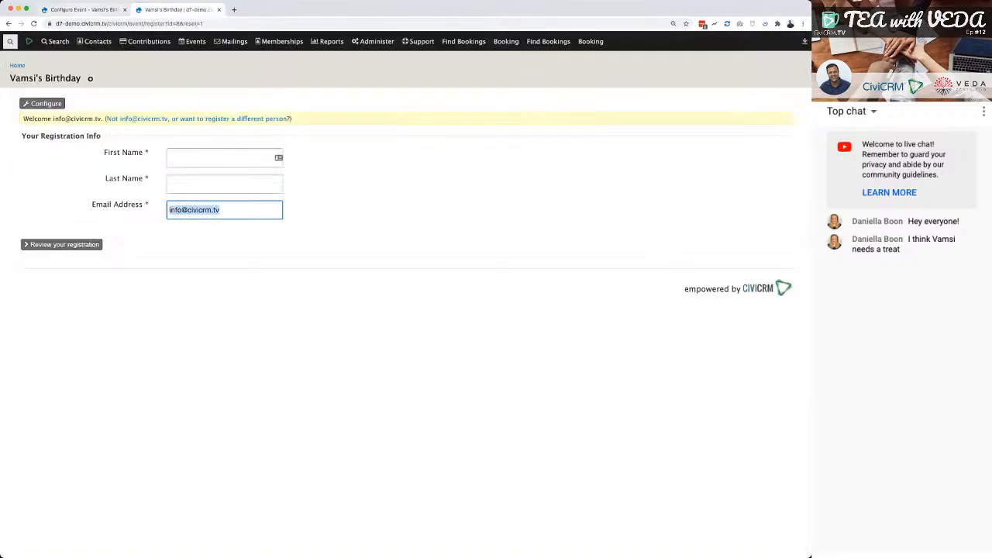
{"action": "key", "text": "ctrl+shift+Tab"}
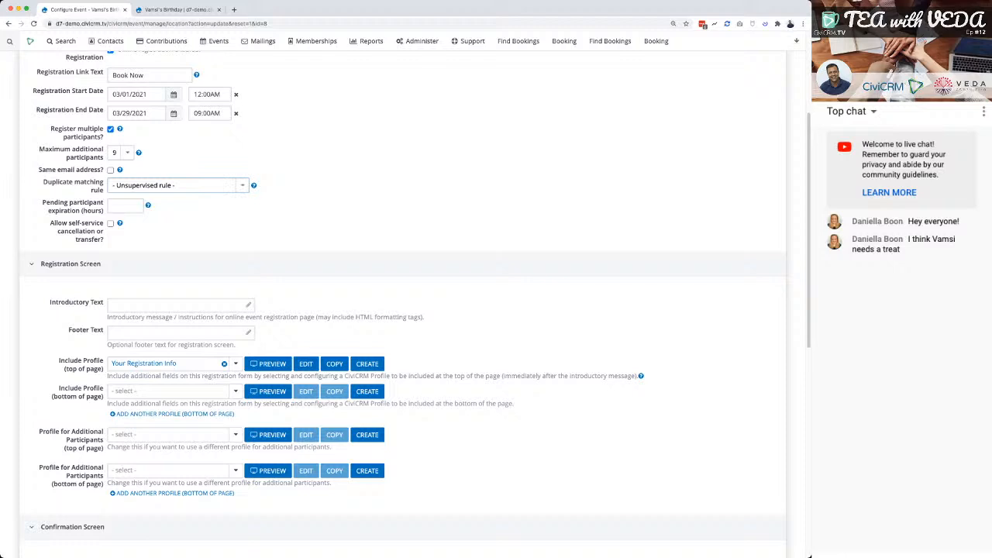
{"action": "key", "text": "Down"}
{"action": "key", "text": "Up"}
{"action": "scroll", "coordinate": [403, 302], "scroll_direction": "up", "scroll_amount": 1}
{"action": "scroll", "coordinate": [403, 303], "scroll_direction": "down", "scroll_amount": 3}
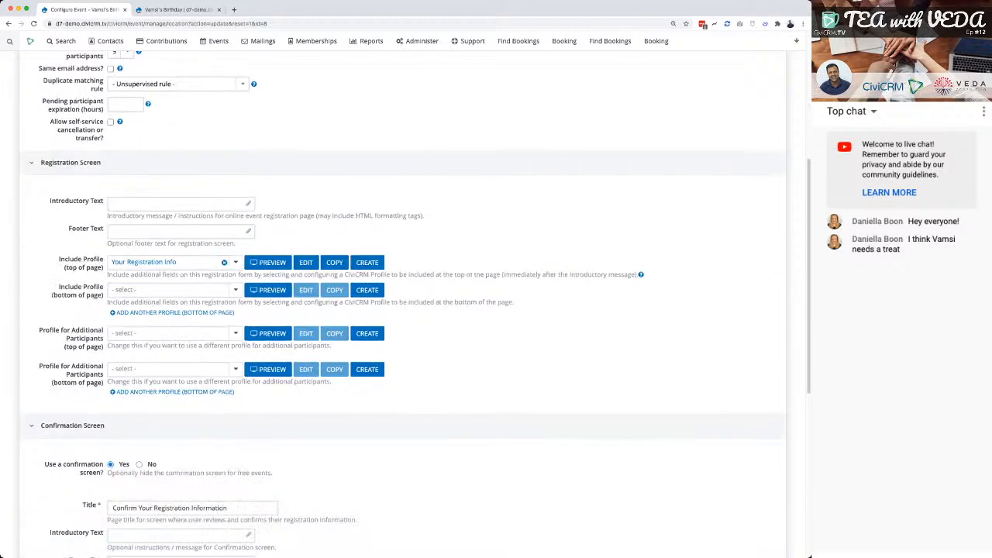
{"action": "scroll", "coordinate": [403, 302], "scroll_direction": "up", "scroll_amount": 1}
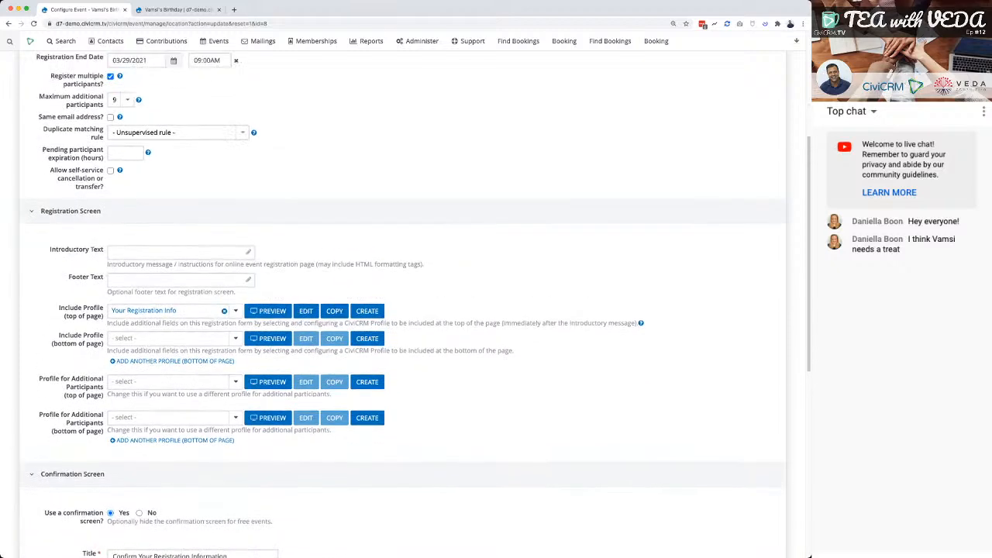
{"action": "scroll", "coordinate": [403, 302], "scroll_direction": "up", "scroll_amount": 4}
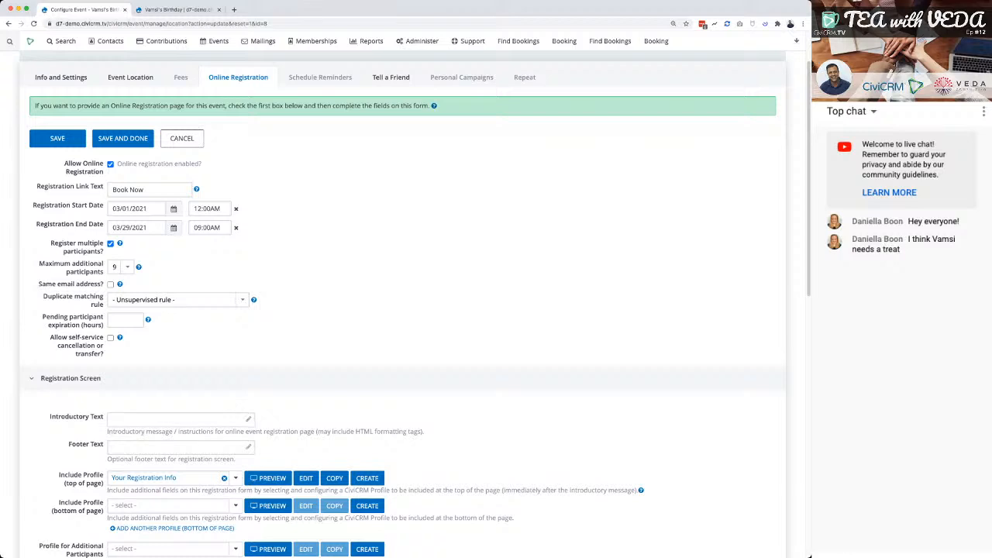
{"action": "scroll", "coordinate": [403, 303], "scroll_direction": "down", "scroll_amount": 3}
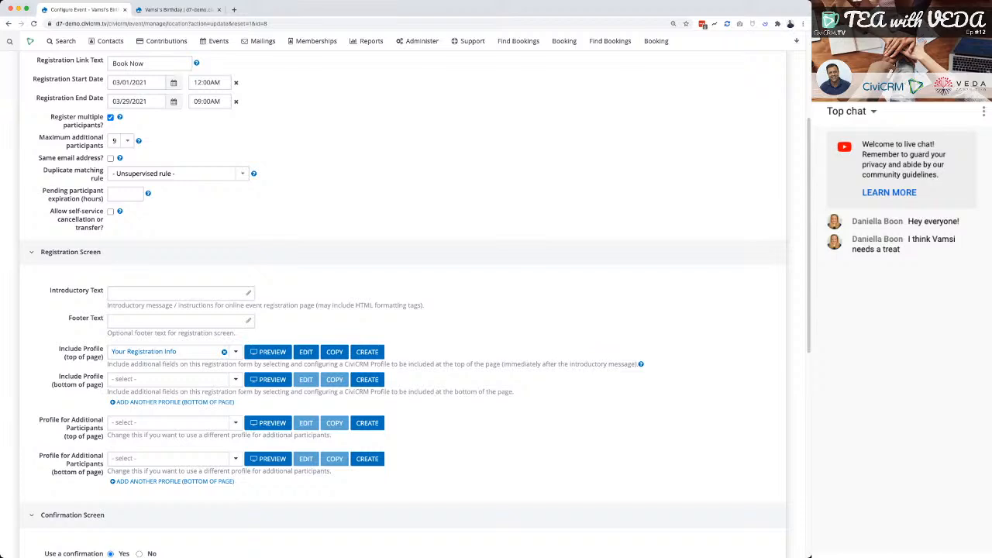
View the help for pending participant expiration and the time limit option offered by self-service cancellation or transfer, leaving self-service off.
{"action": "left_click", "coordinate": [149, 194]}
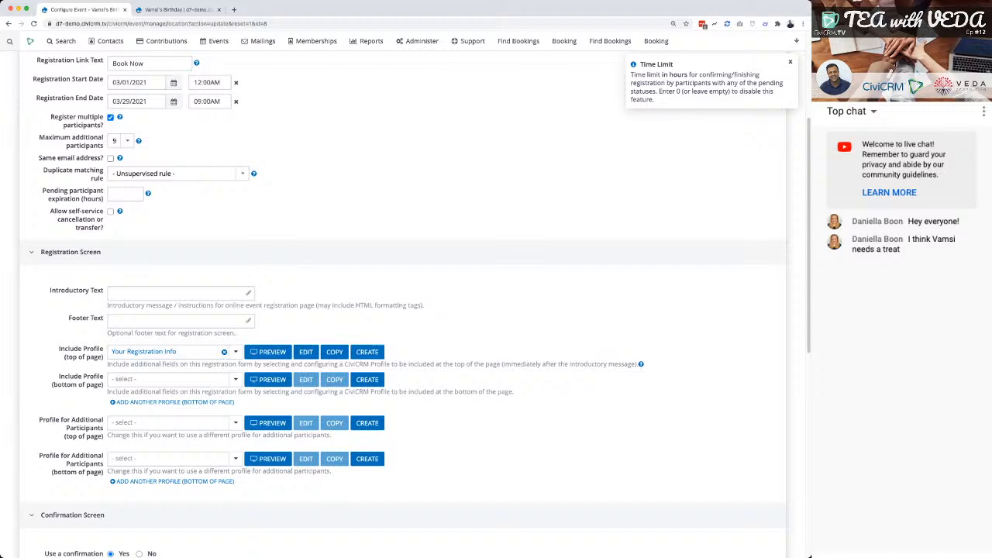
{"action": "left_click", "coordinate": [110, 212]}
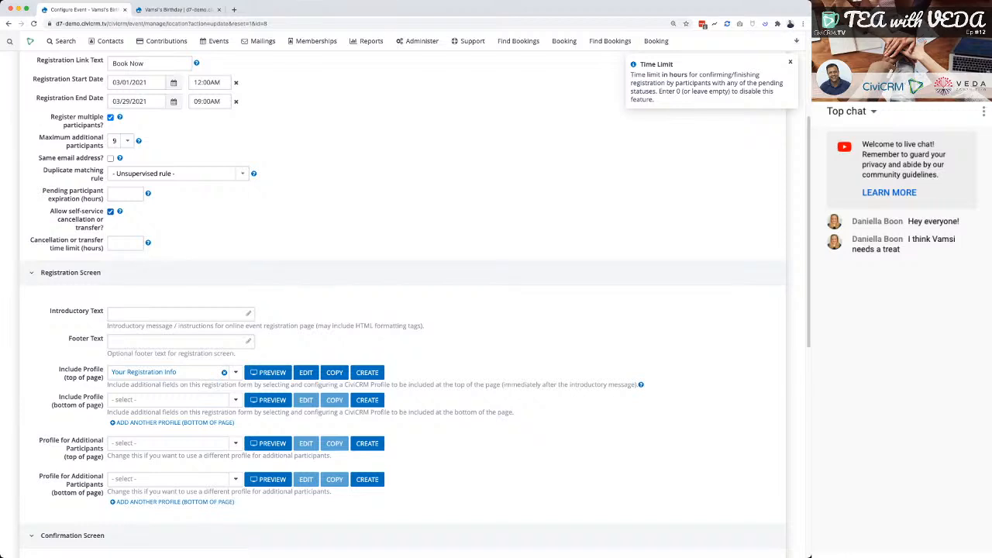
{"action": "left_click", "coordinate": [111, 212]}
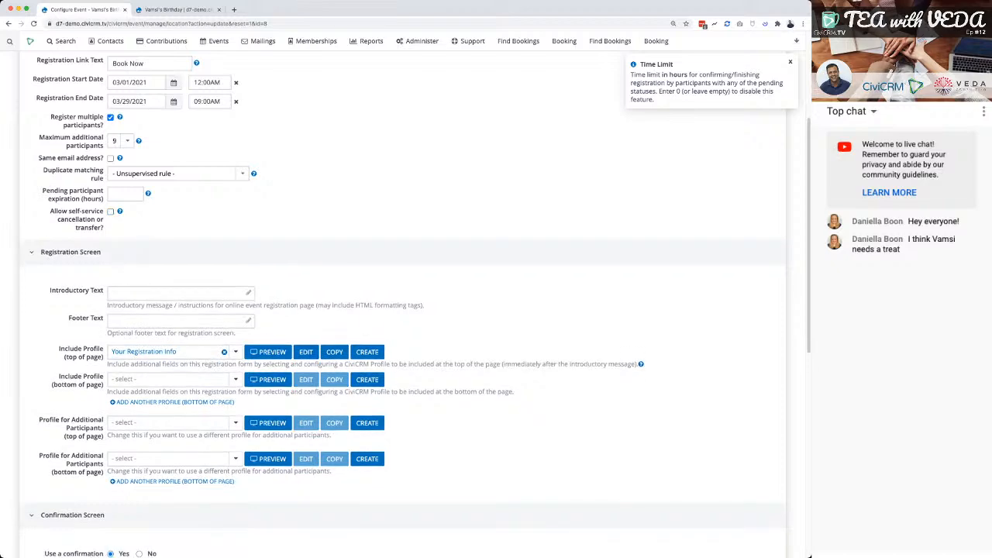
Enter "Hiya, thanks for registering - I've made it as easy as possible" as the registration screen's introductory text.
{"action": "scroll", "coordinate": [415, 306], "scroll_direction": "down", "scroll_amount": 5}
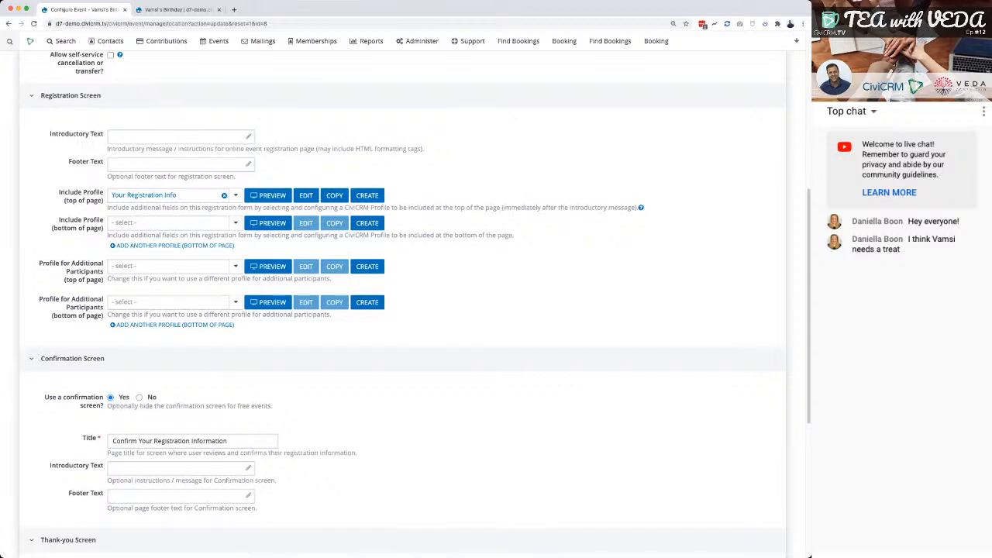
{"action": "scroll", "coordinate": [415, 306], "scroll_direction": "down", "scroll_amount": 1}
{"action": "left_click", "coordinate": [180, 134]}
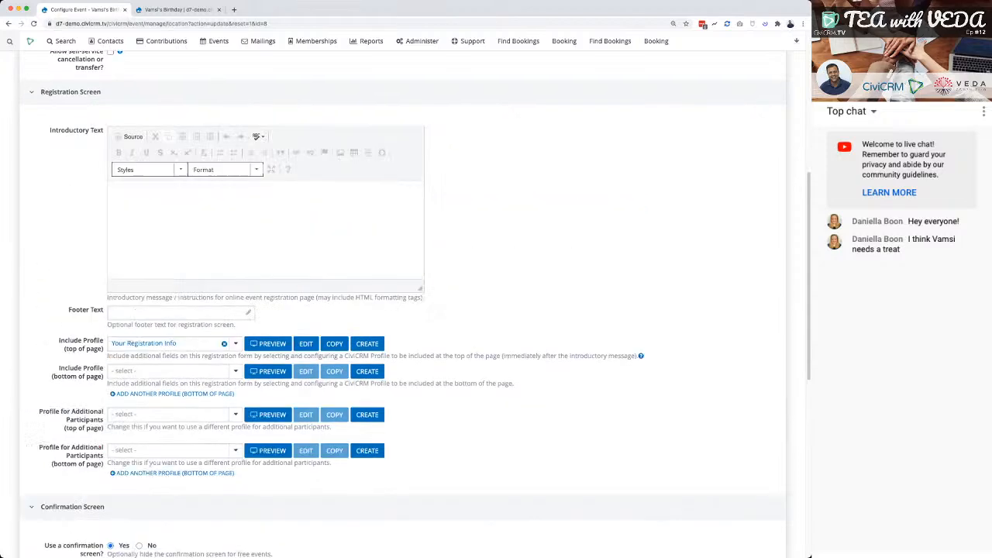
{"action": "type", "text": "Hi A"}
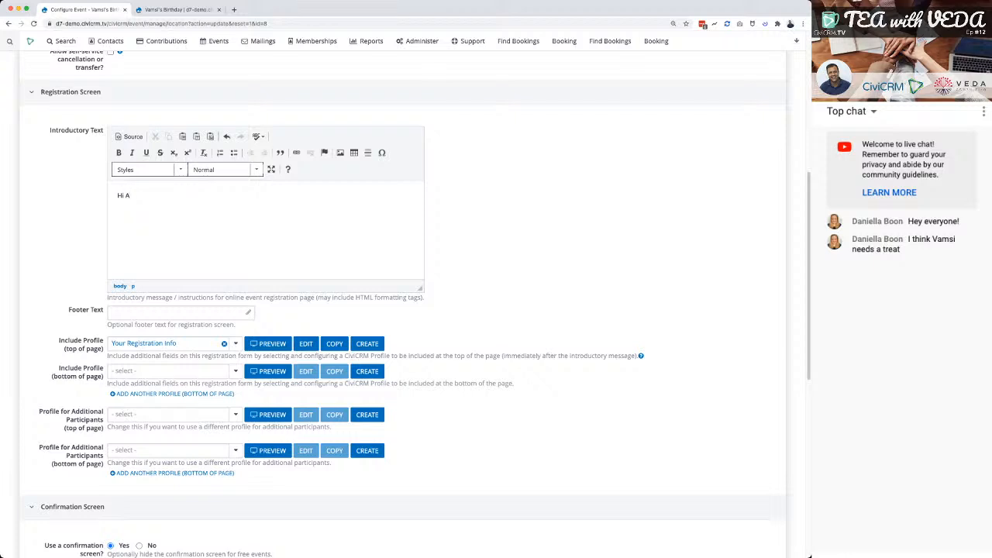
{"action": "key", "text": "BackSpace"}
{"action": "type", "text": "ya"}
{"action": "key", "text": "BackSpace"}
{"action": "type", "text": "a, thanks for registering - I've made it w"}
{"action": "key", "text": "BackSpace"}
{"action": "type", "text": "as easy "}
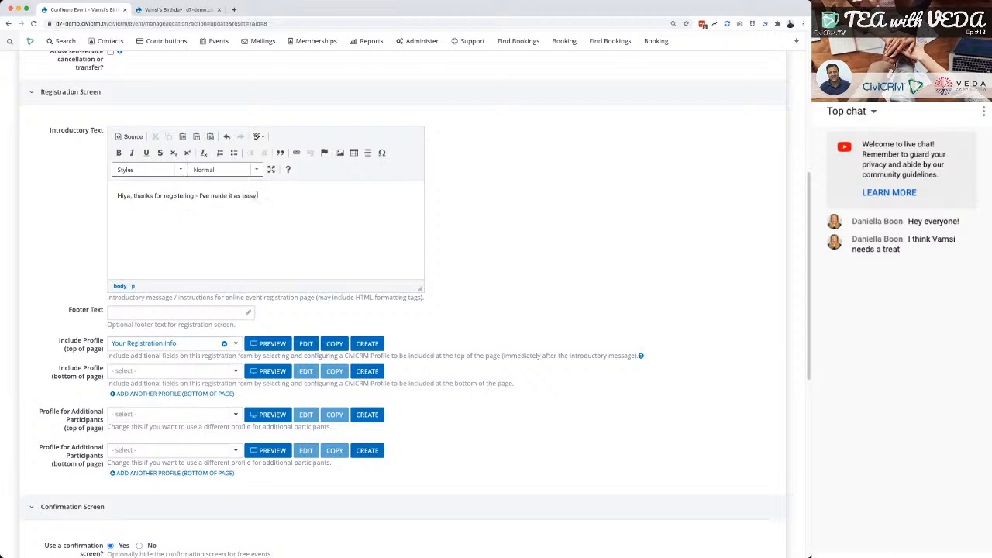
{"action": "type", "text": "as possible"}
Set the registration screen's footer text to "Thanks again" and save the online registration settings.
{"action": "left_click", "coordinate": [180, 313]}
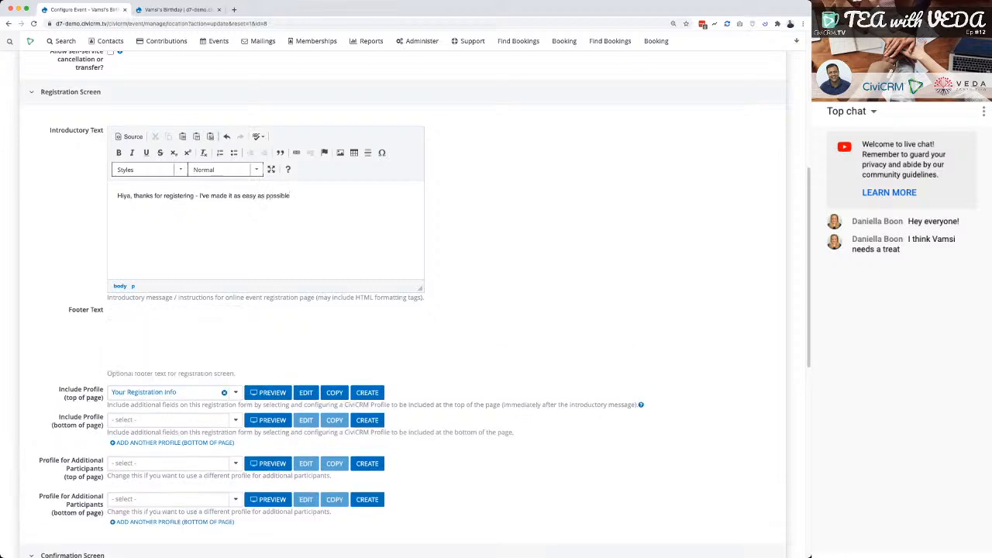
{"action": "type", "text": "hanks again"}
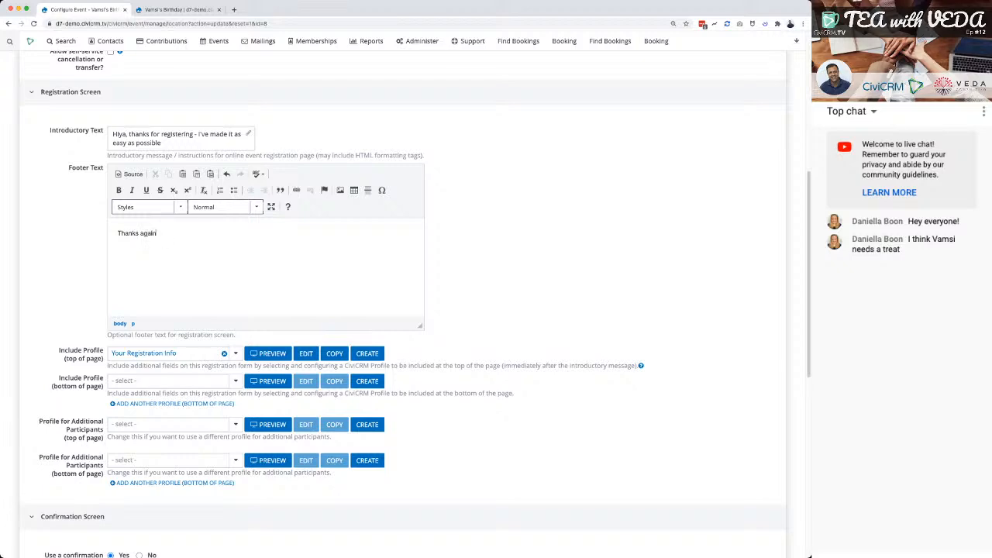
{"action": "left_click", "coordinate": [535, 264]}
{"action": "scroll", "coordinate": [535, 264], "scroll_direction": "up", "scroll_amount": 5}
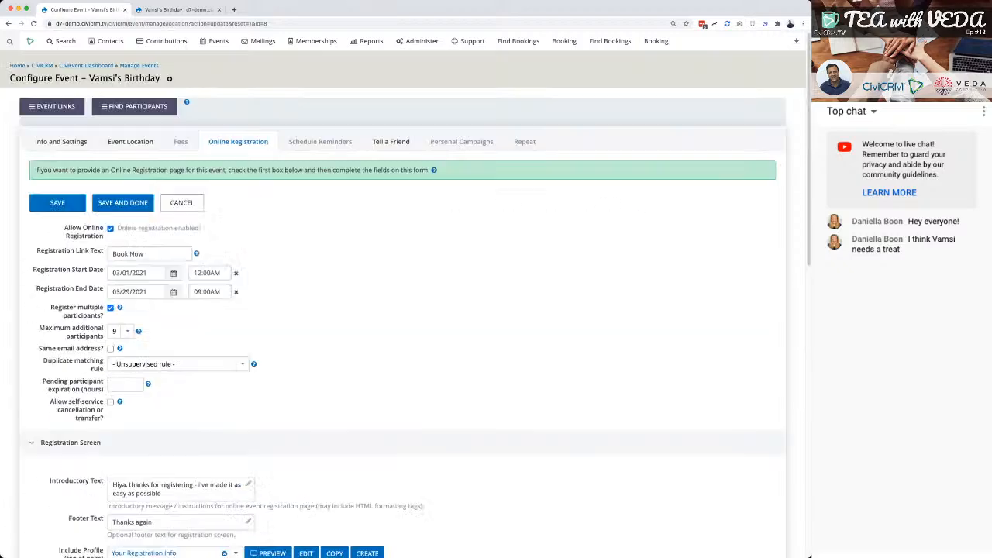
{"action": "left_click", "coordinate": [57, 203]}
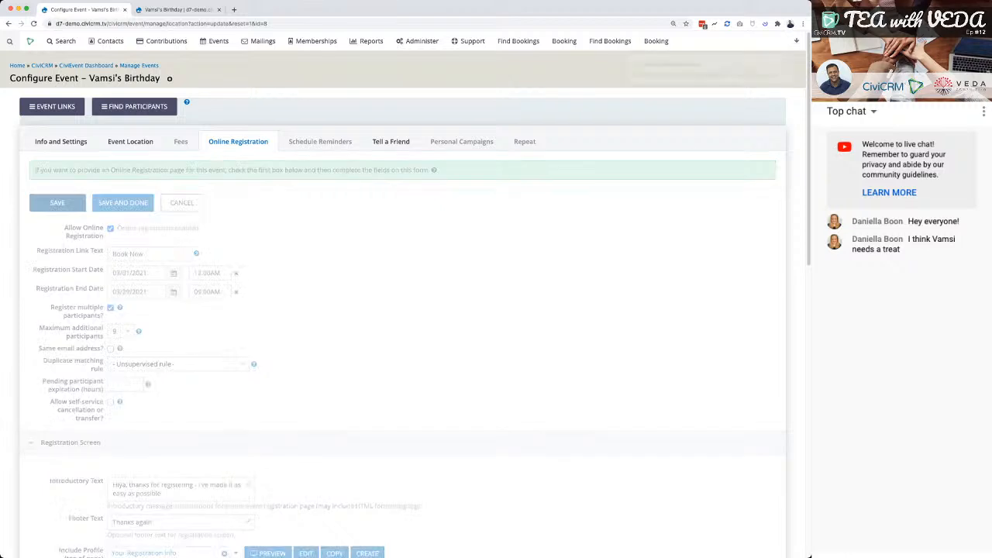
Reload the public registration form and check its introductory and footer texts.
{"action": "left_click", "coordinate": [178, 10]}
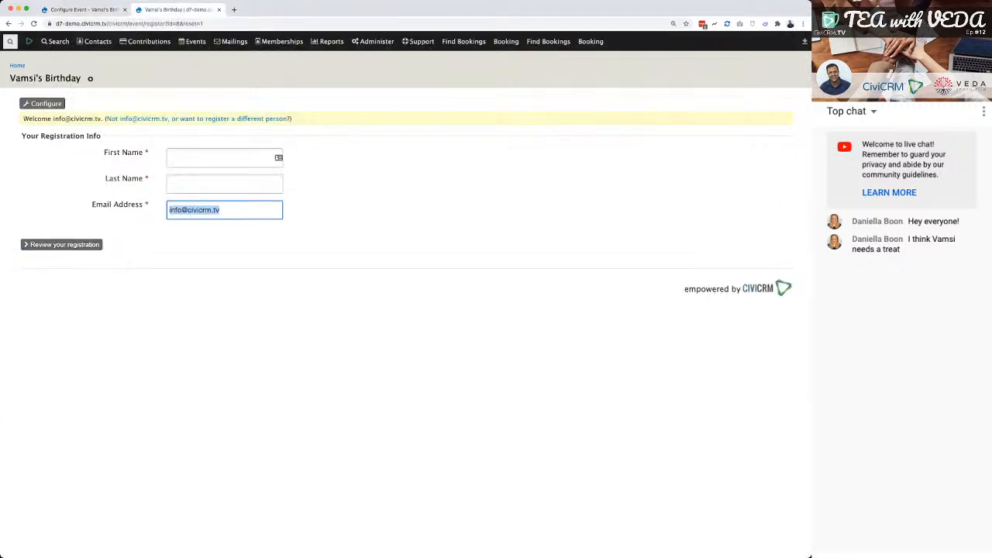
{"action": "key", "text": "super+r"}
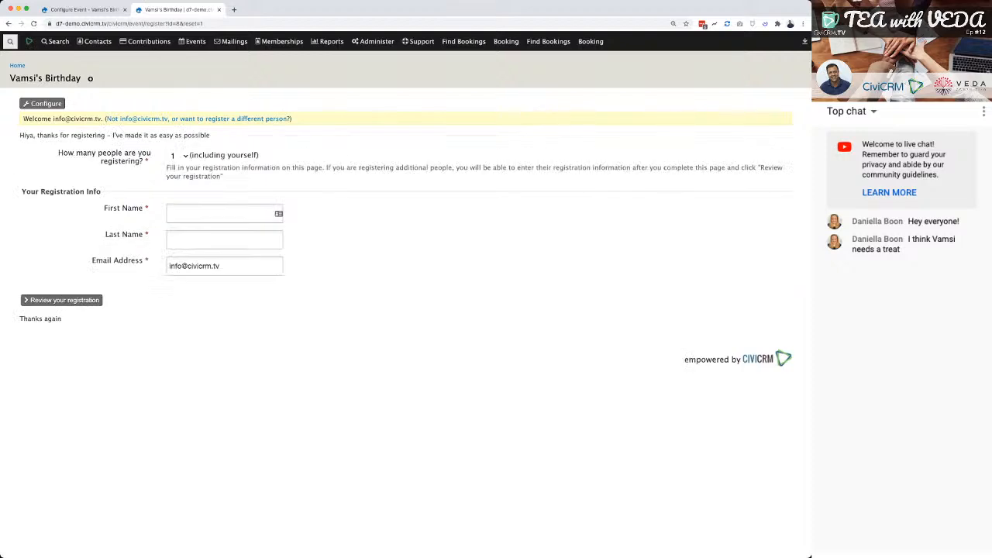
{"action": "left_click_drag", "start_coordinate": [20, 136], "coordinate": [210, 136]}
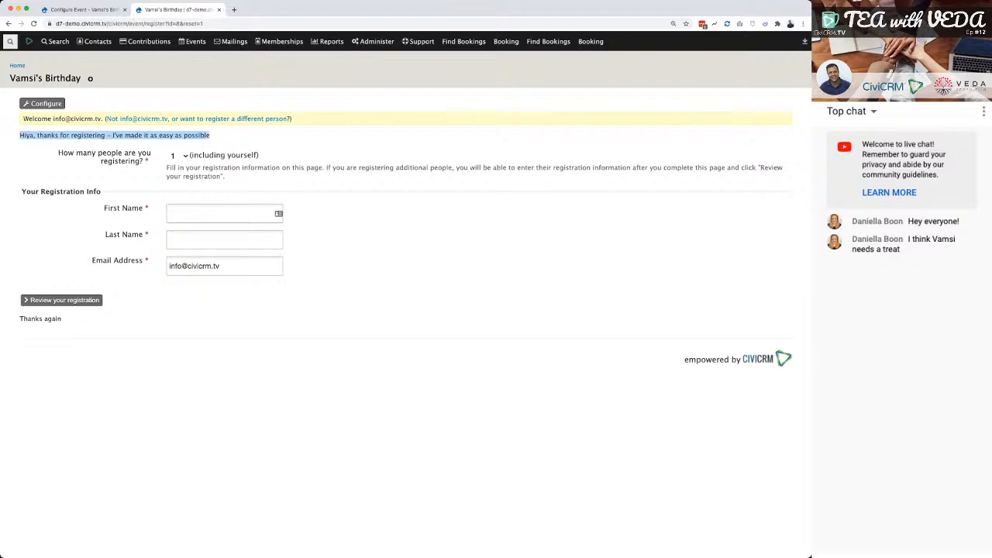
{"action": "left_click_drag", "start_coordinate": [61, 319], "coordinate": [19, 318]}
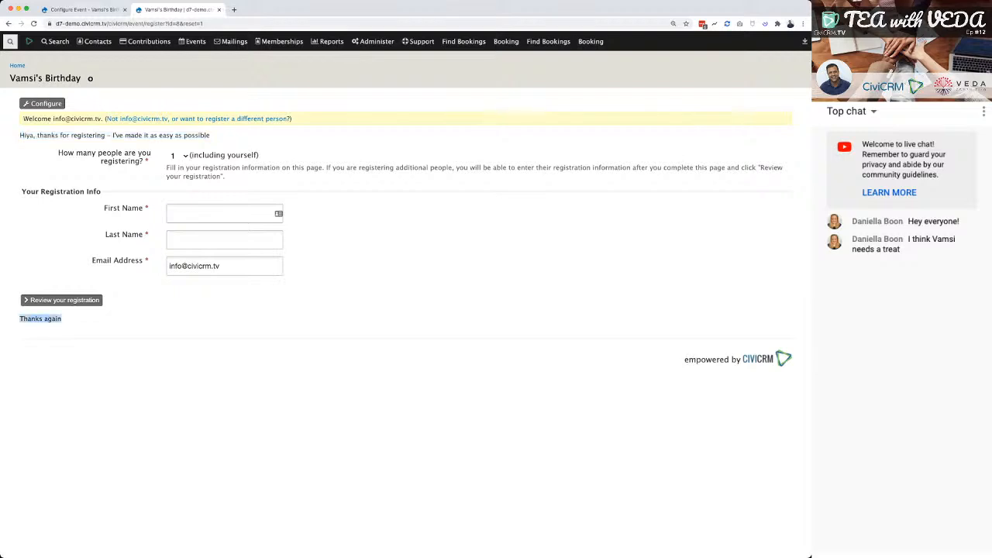
Return to the online registration settings and review the profiles included on the registration screen.
{"action": "key", "text": "ctrl+shift+Tab"}
{"action": "scroll", "coordinate": [416, 302], "scroll_direction": "down", "scroll_amount": 3}
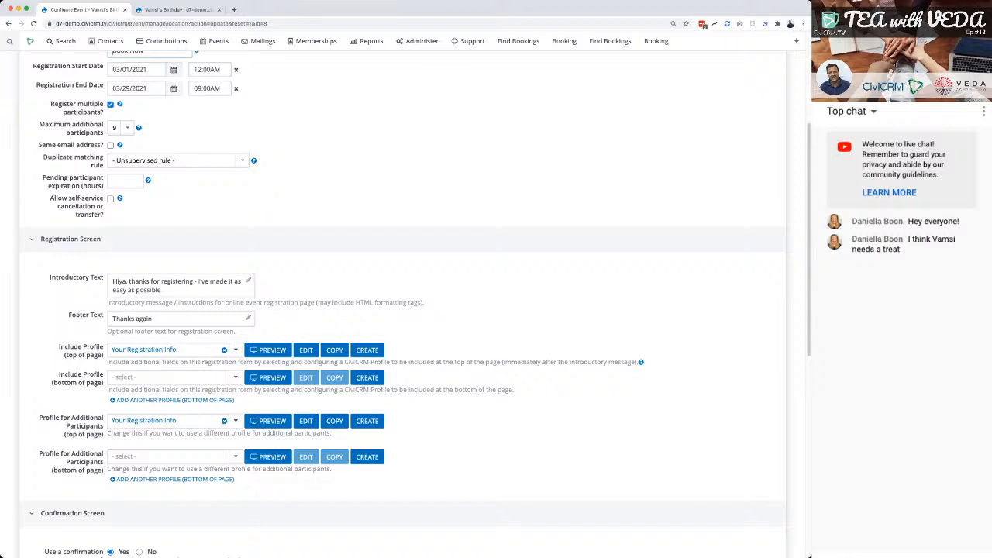
{"action": "scroll", "coordinate": [403, 303], "scroll_direction": "down", "scroll_amount": 1}
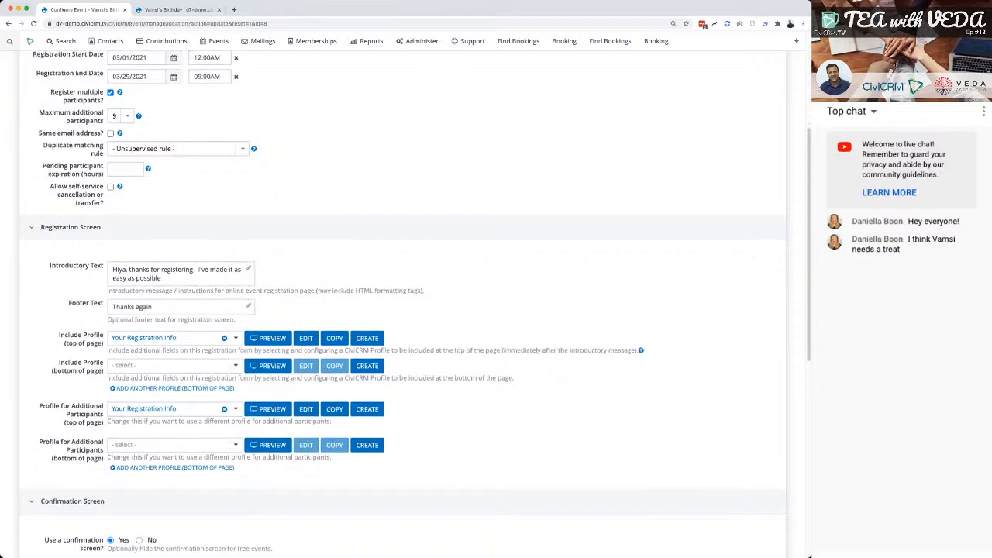
{"action": "scroll", "coordinate": [403, 302], "scroll_direction": "down", "scroll_amount": 1}
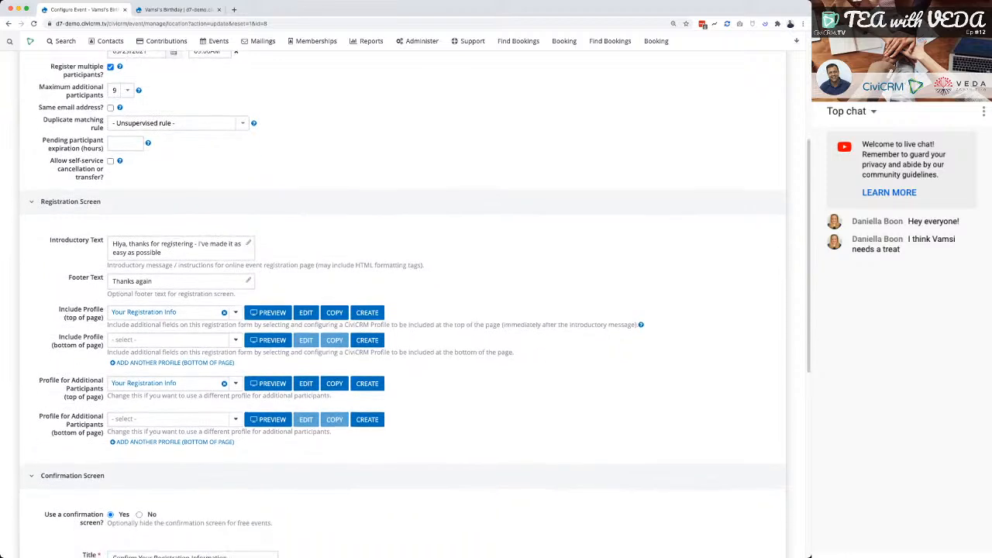
{"action": "scroll", "coordinate": [404, 303], "scroll_direction": "down", "scroll_amount": 1}
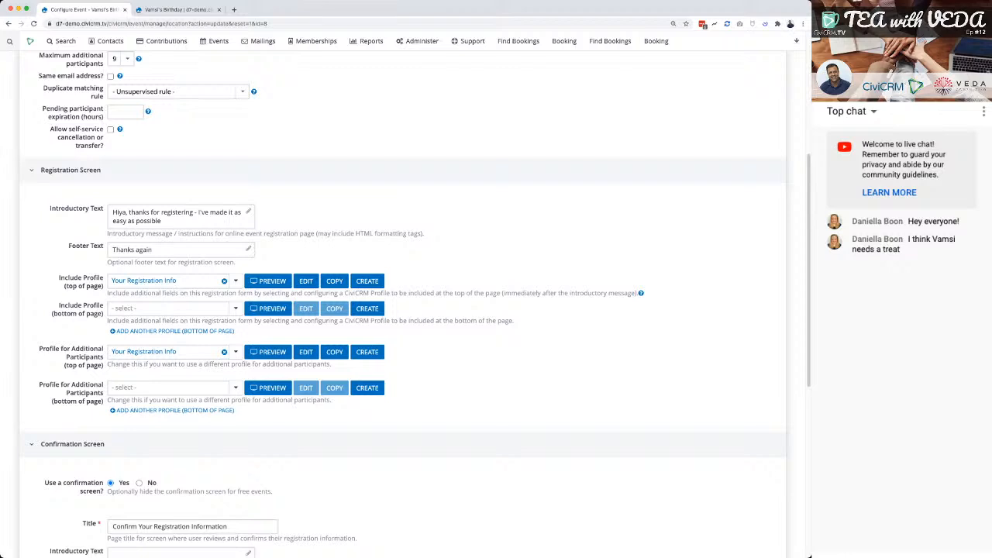
Preview the top-of-page Your Registration Info profile, then add the individual's Birth Date field below Email Address and save the profile.
{"action": "left_click_drag", "start_coordinate": [59, 278], "coordinate": [104, 287]}
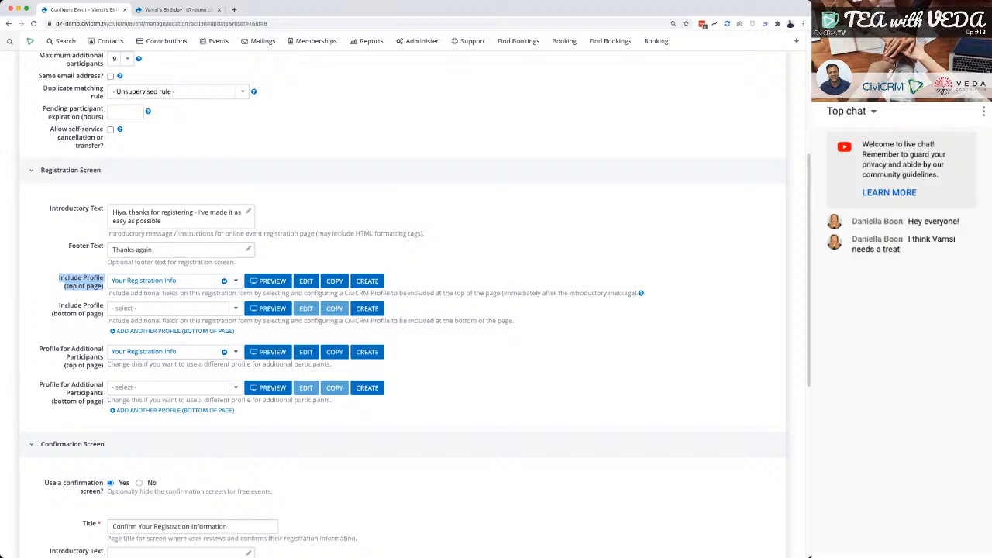
{"action": "left_click", "coordinate": [268, 281]}
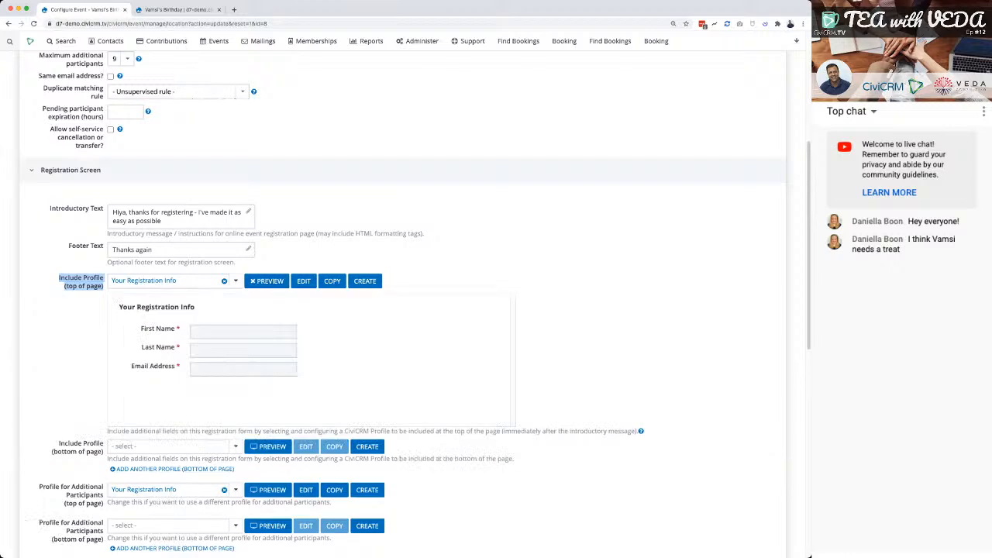
{"action": "left_click", "coordinate": [303, 280]}
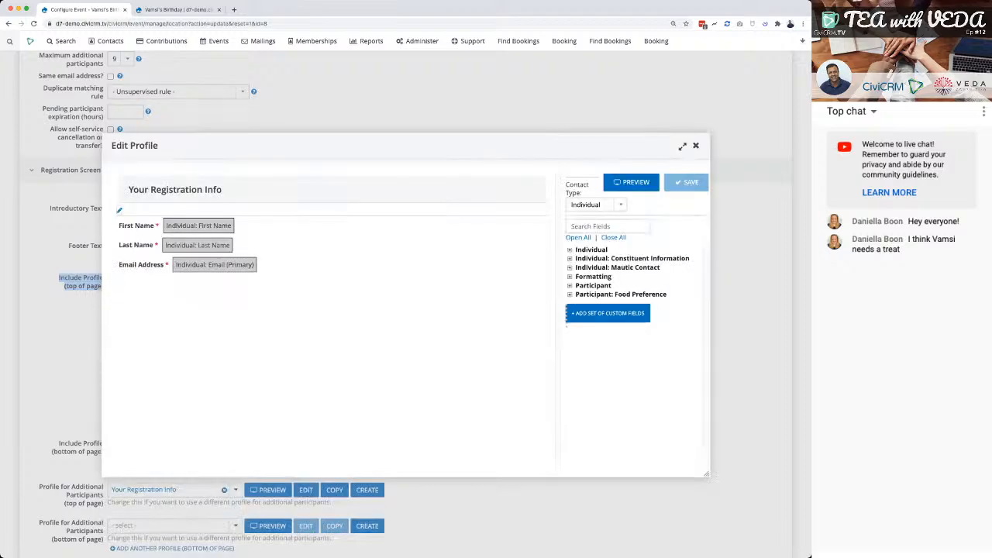
{"action": "scroll", "coordinate": [636, 422], "scroll_direction": "down", "scroll_amount": 4}
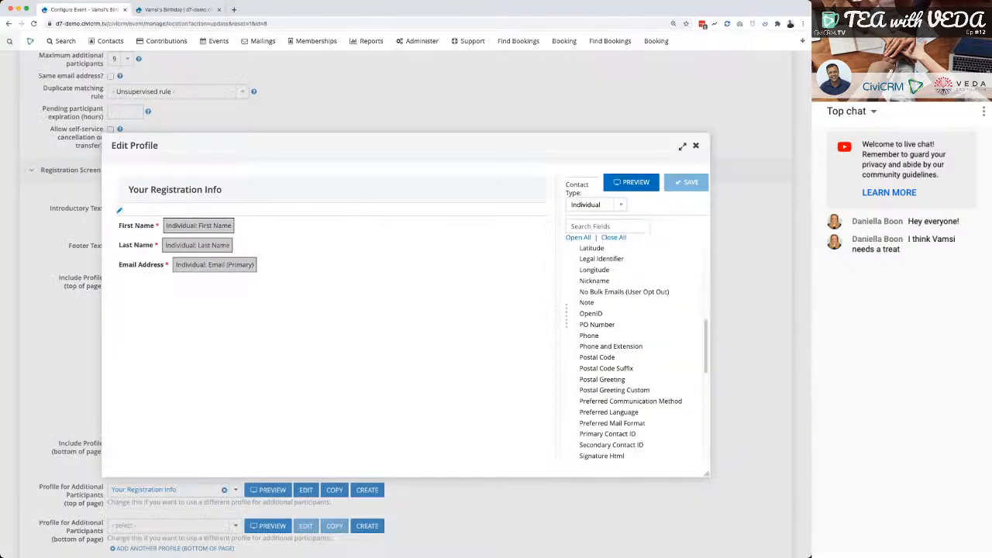
{"action": "scroll", "coordinate": [635, 388], "scroll_direction": "up", "scroll_amount": 1}
{"action": "type", "text": "date"}
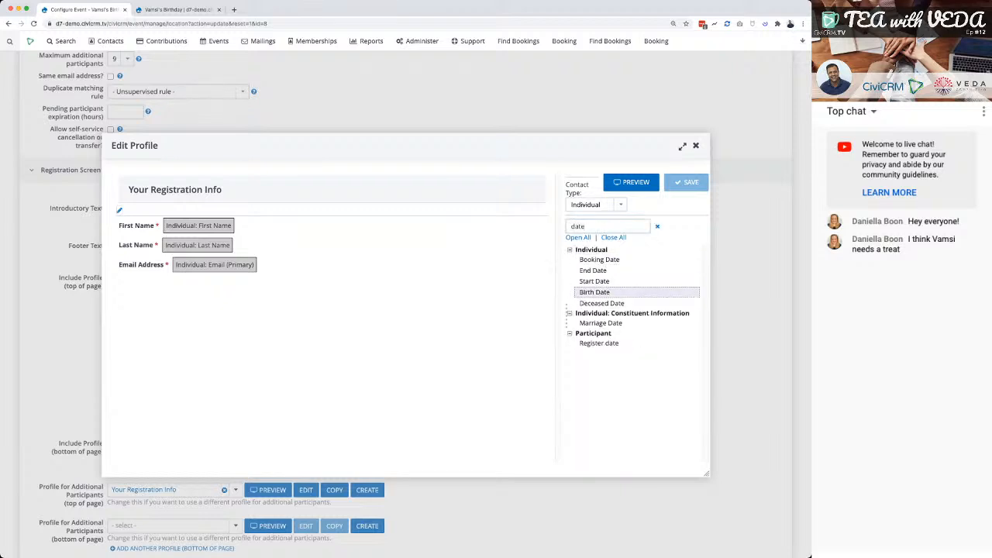
{"action": "left_click_drag", "start_coordinate": [595, 291], "coordinate": [215, 294]}
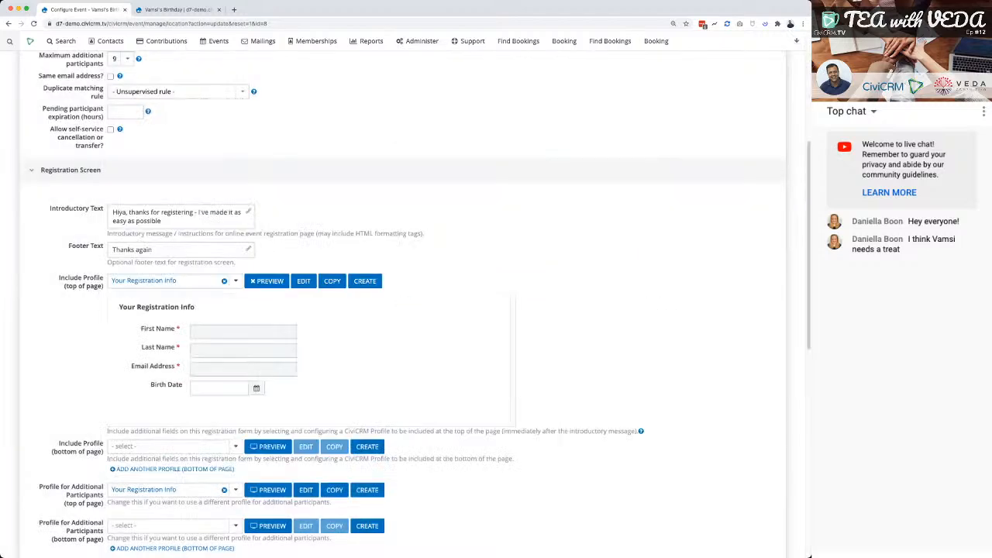
Reload the public registration form and check the Birth Date field and its date picker.
{"action": "left_click", "coordinate": [160, 10]}
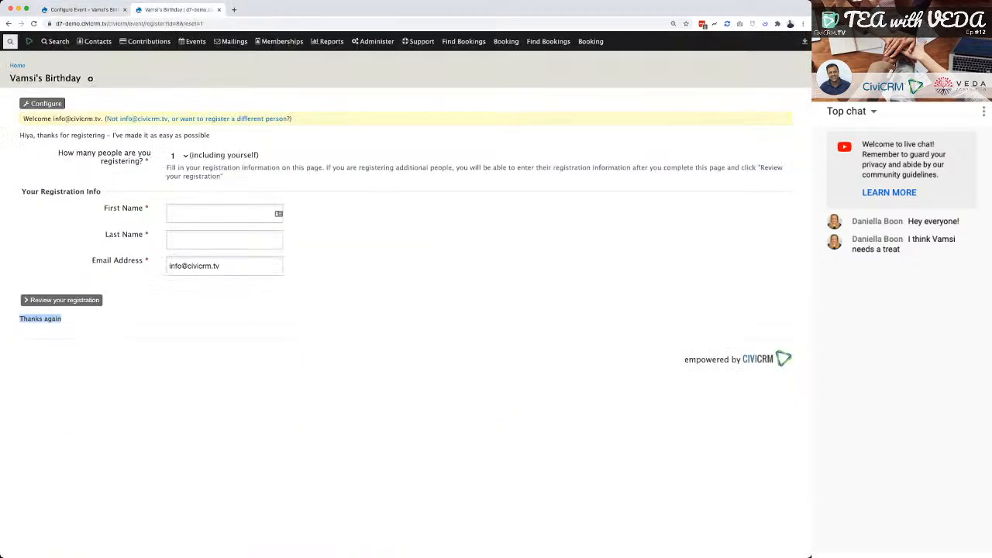
{"action": "left_click", "coordinate": [33, 24]}
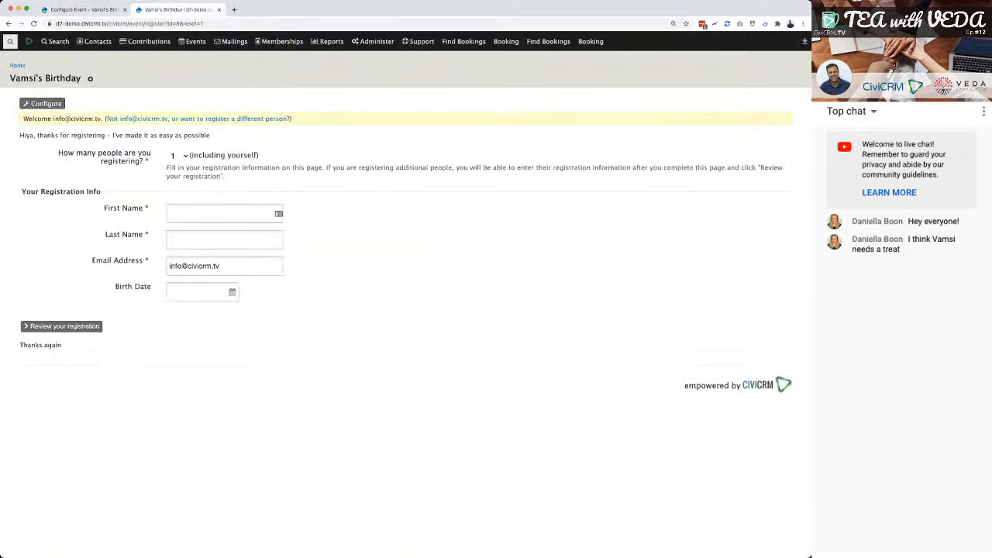
{"action": "left_click", "coordinate": [197, 293]}
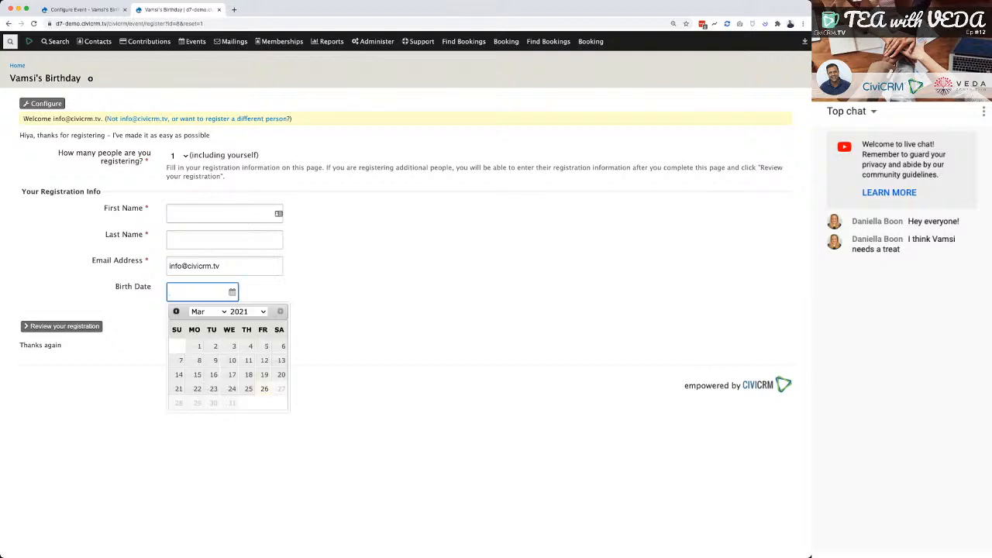
{"action": "left_click", "coordinate": [365, 303]}
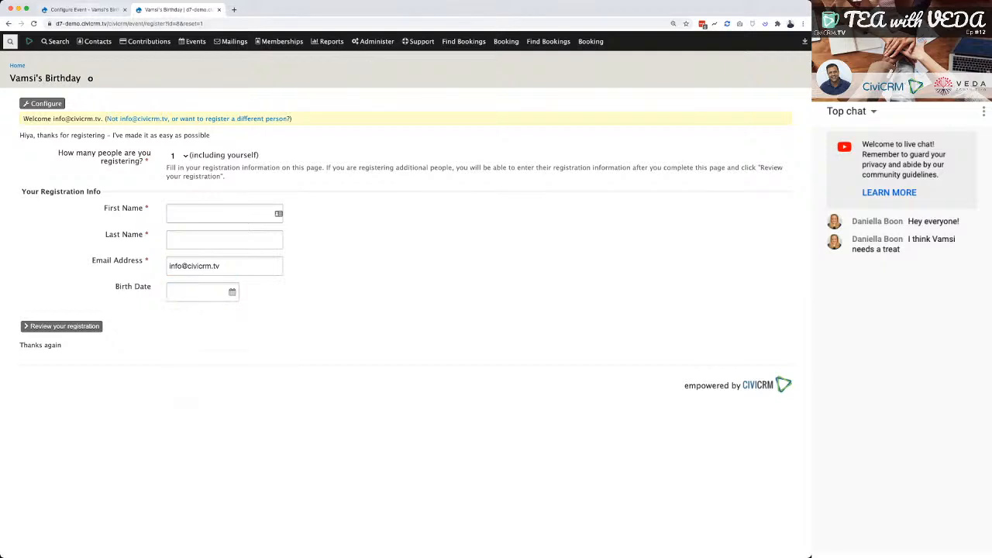
Return to the online registration settings, close the profile preview and review the profiles available for the bottom of the page.
{"action": "key", "text": "ctrl+shift+Tab"}
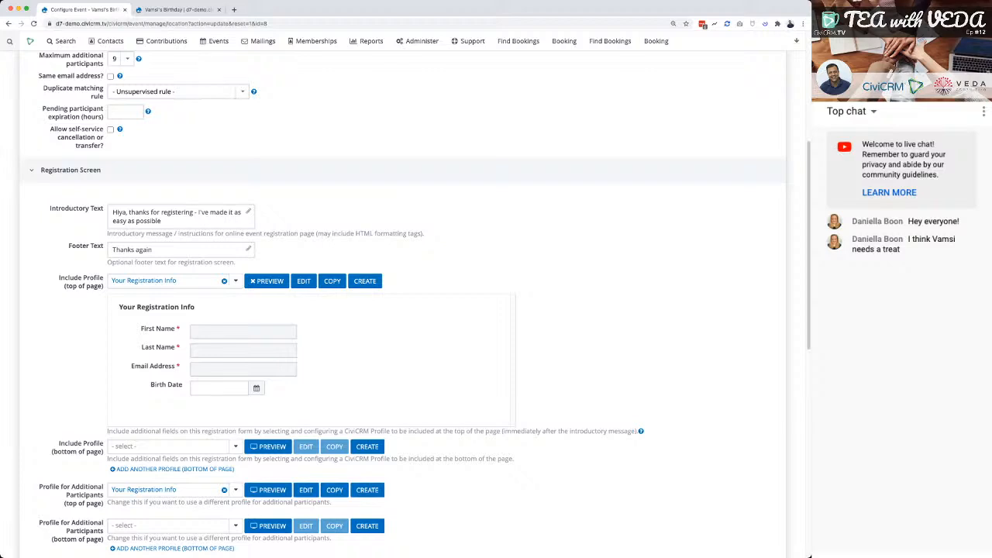
{"action": "left_click", "coordinate": [268, 281]}
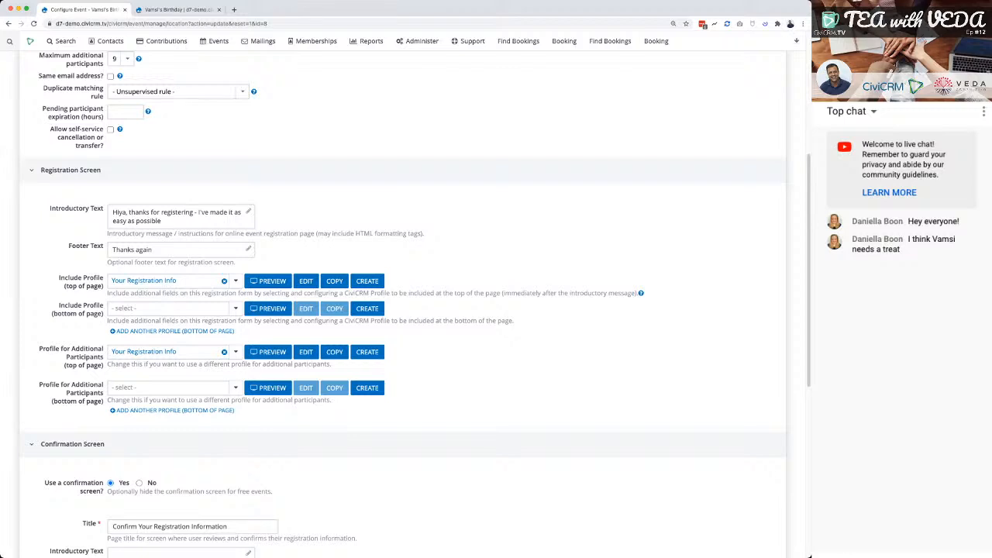
{"action": "left_click", "coordinate": [235, 309]}
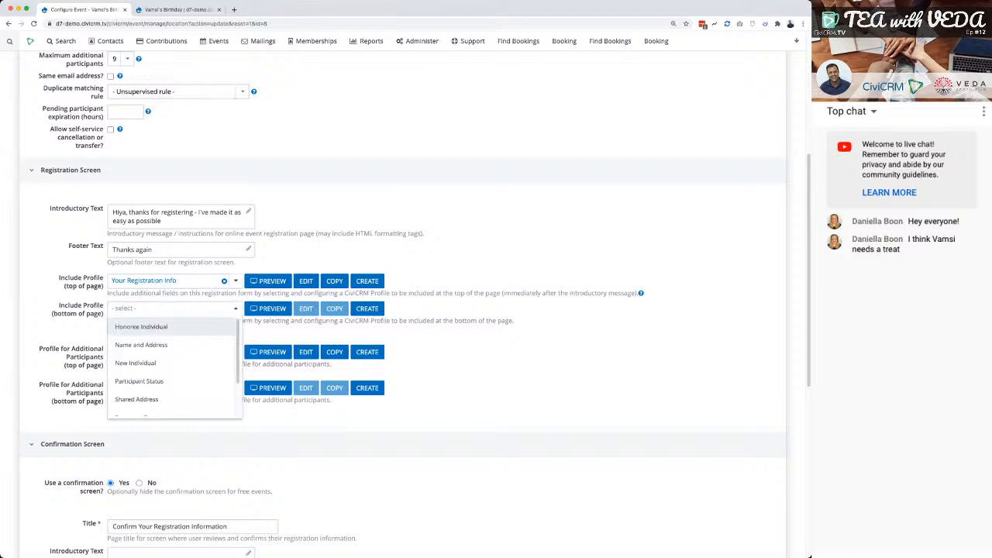
{"action": "key", "text": "Escape"}
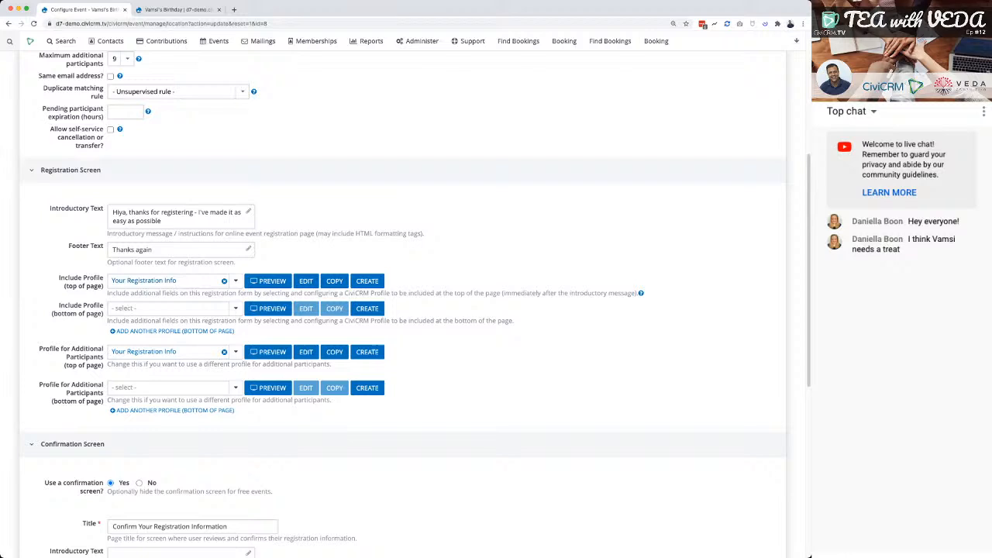
Preview the top-of-page profile, clear it to browse the alternatives, and reselect Your Registration Info.
{"action": "left_click", "coordinate": [268, 281]}
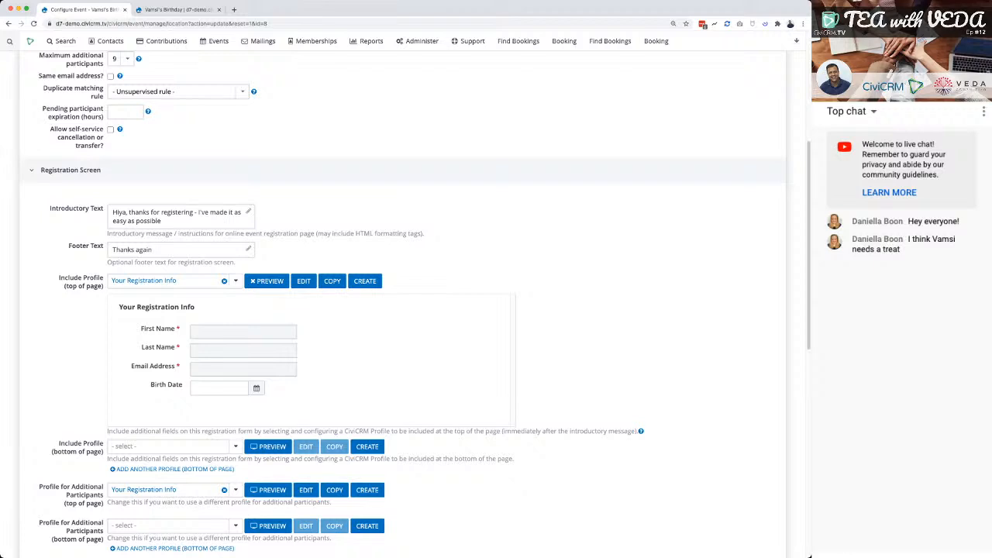
{"action": "left_click", "coordinate": [224, 281]}
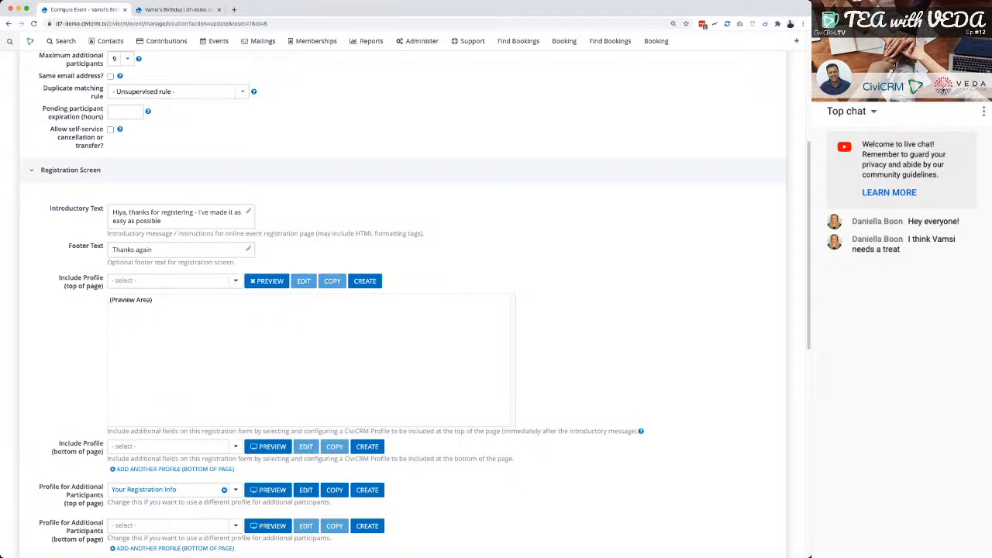
{"action": "left_click", "coordinate": [224, 281]}
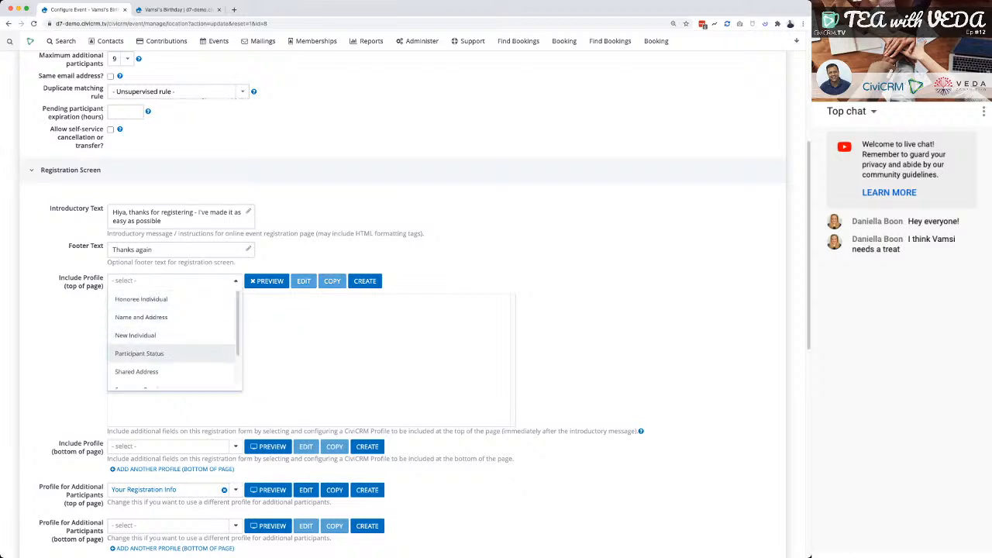
{"action": "scroll", "coordinate": [173, 360], "scroll_direction": "down", "scroll_amount": 1}
{"action": "key", "text": "Escape"}
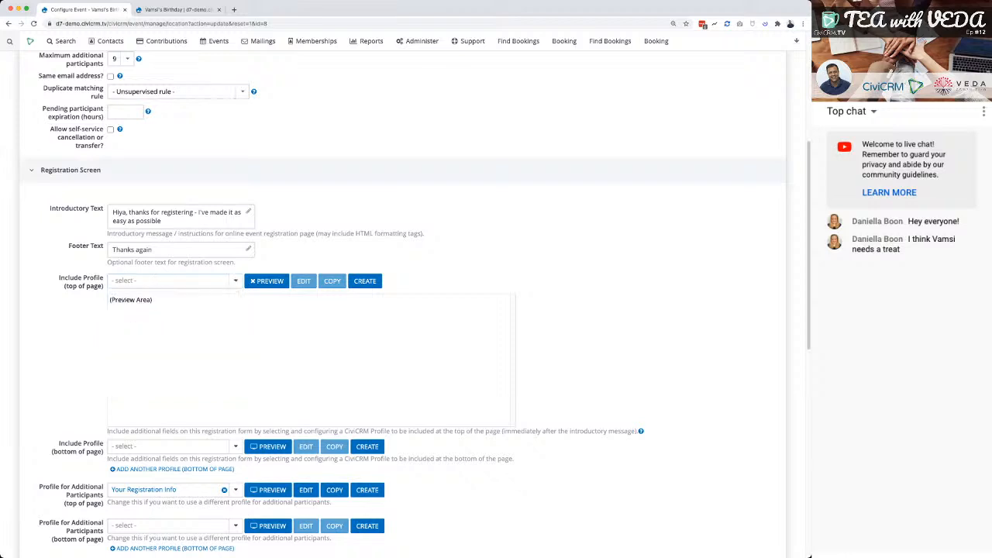
{"action": "left_click", "coordinate": [209, 281]}
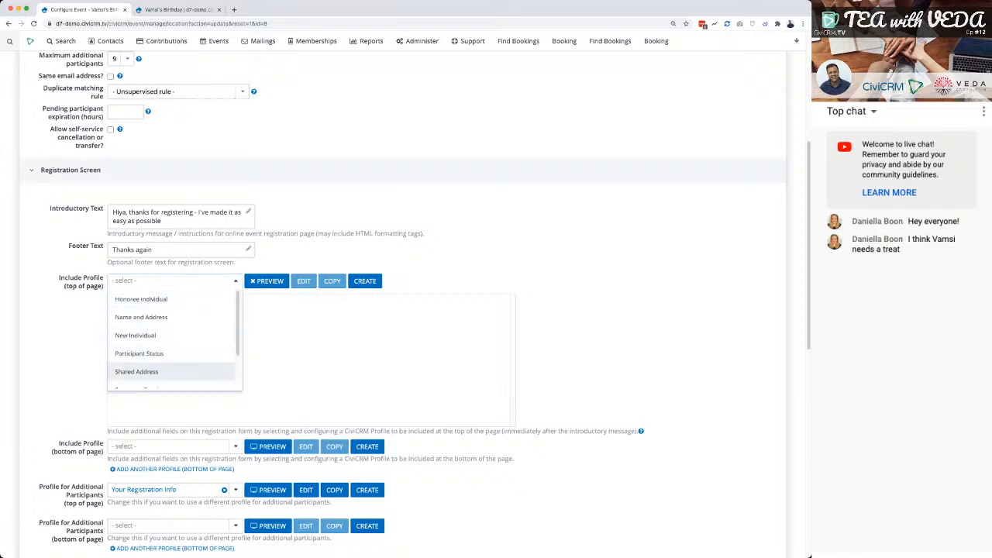
{"action": "scroll", "coordinate": [172, 369], "scroll_direction": "down", "scroll_amount": 2}
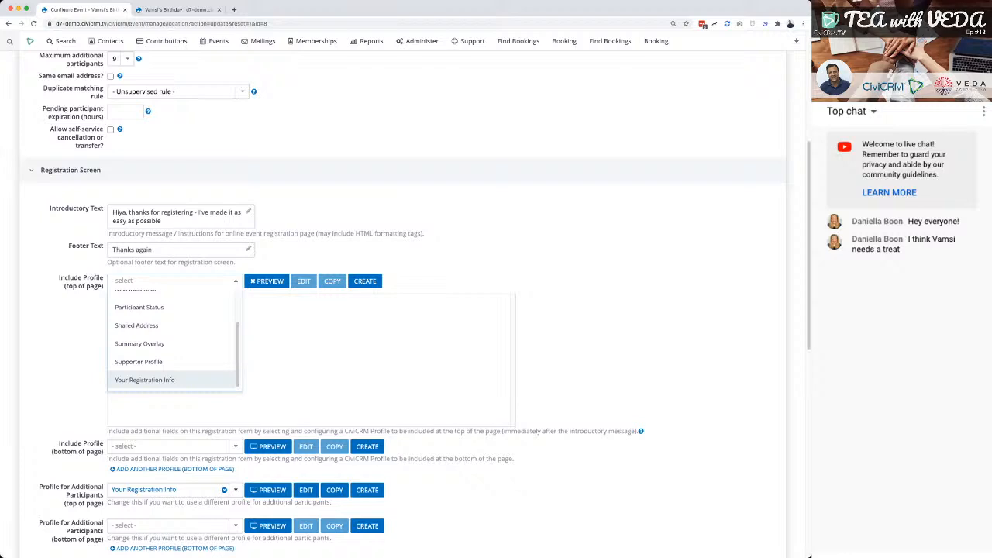
{"action": "key", "text": "Return"}
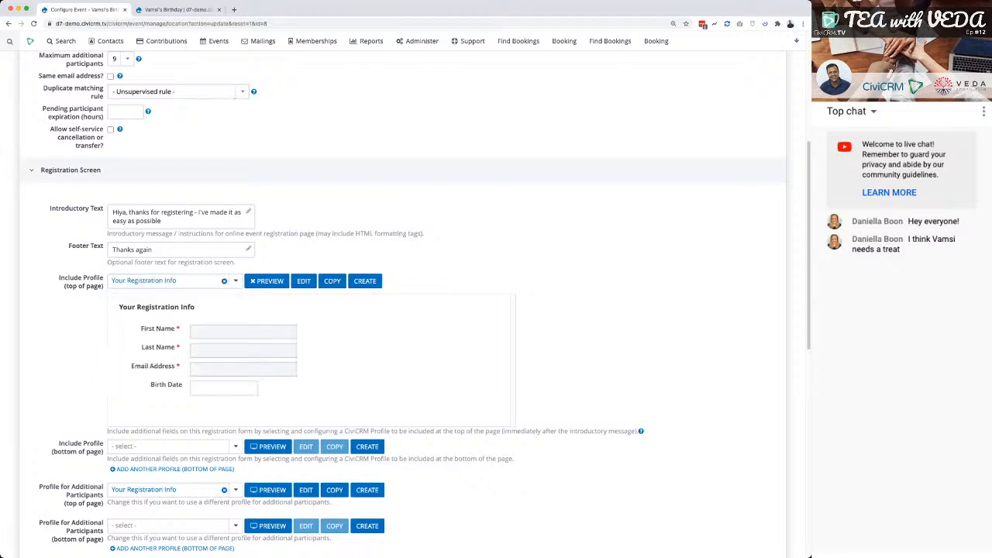
Try Honoree Individual as the bottom-of-page registration profile, then clear the selection.
{"action": "left_click", "coordinate": [172, 446]}
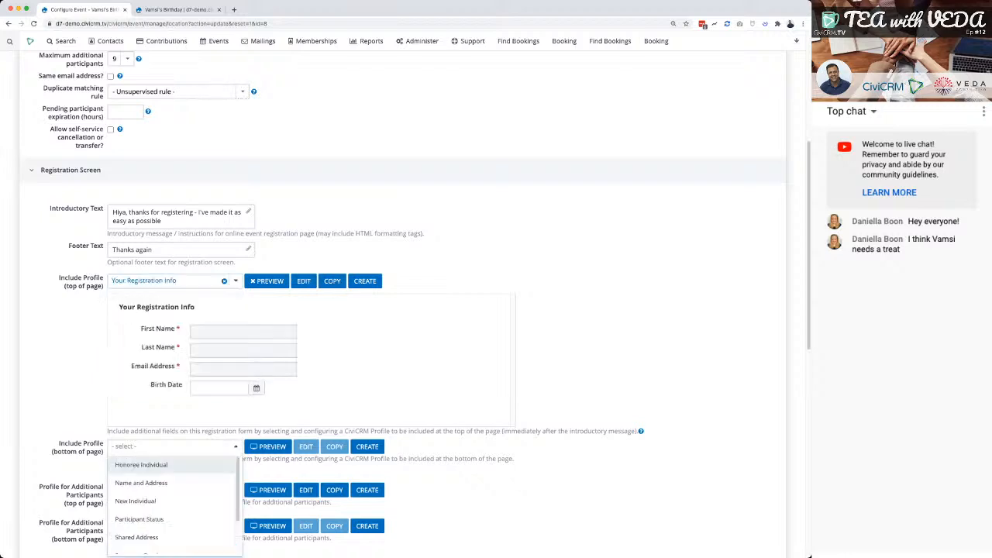
{"action": "scroll", "coordinate": [172, 472], "scroll_direction": "down", "scroll_amount": 2}
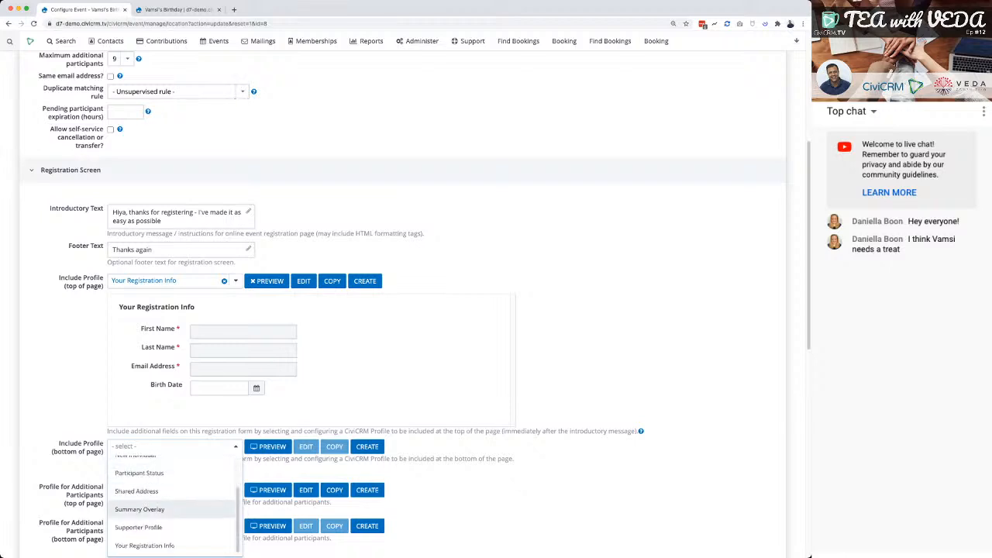
{"action": "scroll", "coordinate": [172, 511], "scroll_direction": "up", "scroll_amount": 2}
{"action": "left_click", "coordinate": [172, 466]}
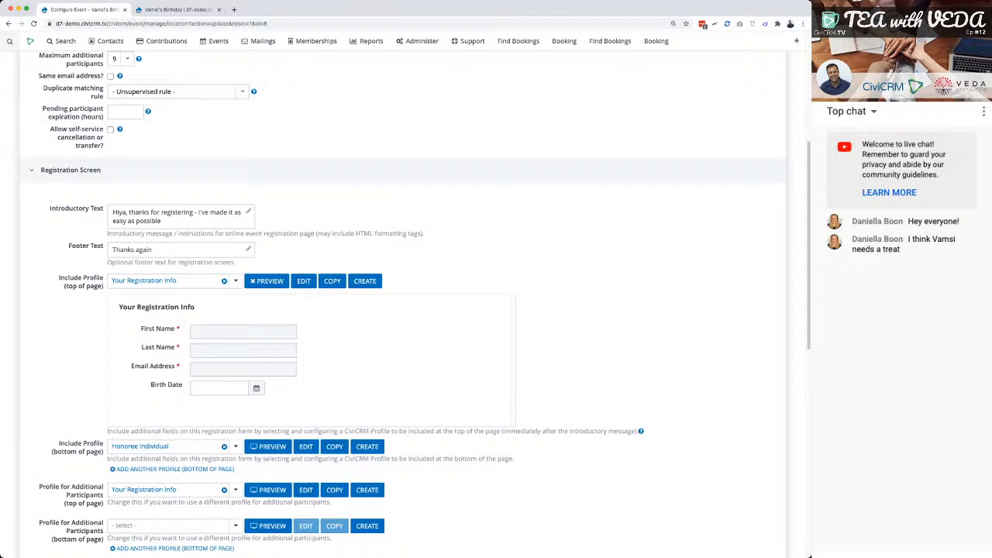
{"action": "left_click", "coordinate": [224, 447]}
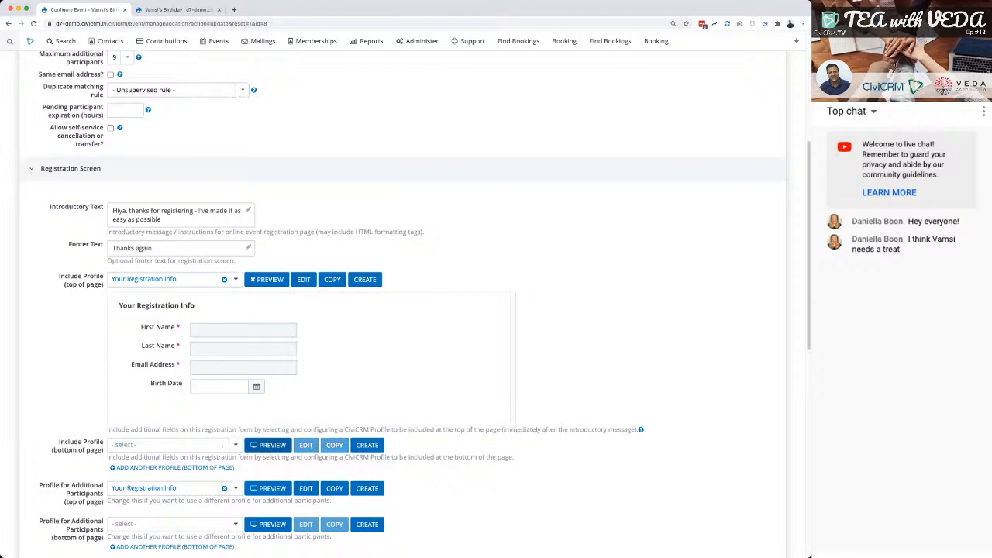
Examine the profile choices for additional participants and the top of the page, plus the confirmation and thank-you screen settings.
{"action": "scroll", "coordinate": [404, 310], "scroll_direction": "down", "scroll_amount": 3}
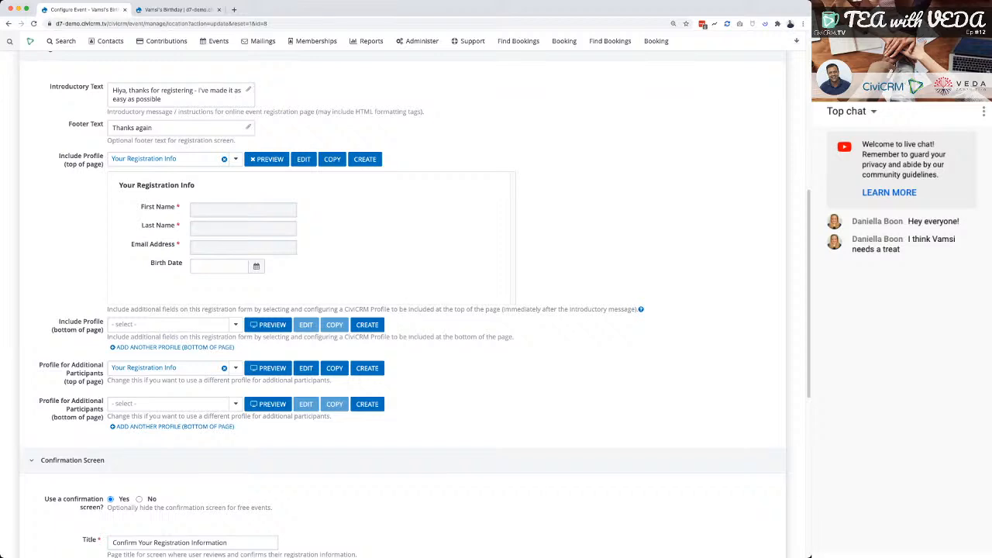
{"action": "left_click", "coordinate": [174, 404]}
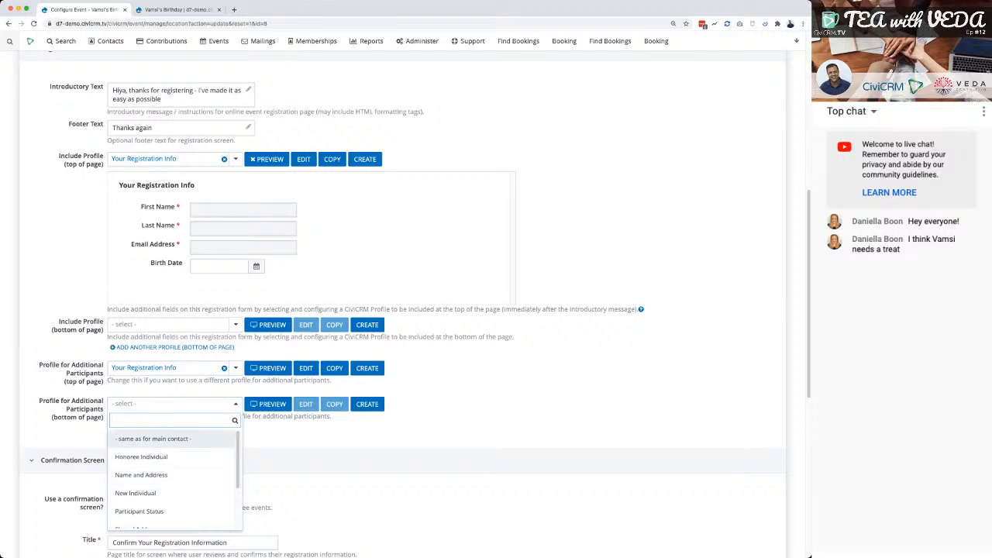
{"action": "key", "text": "Escape"}
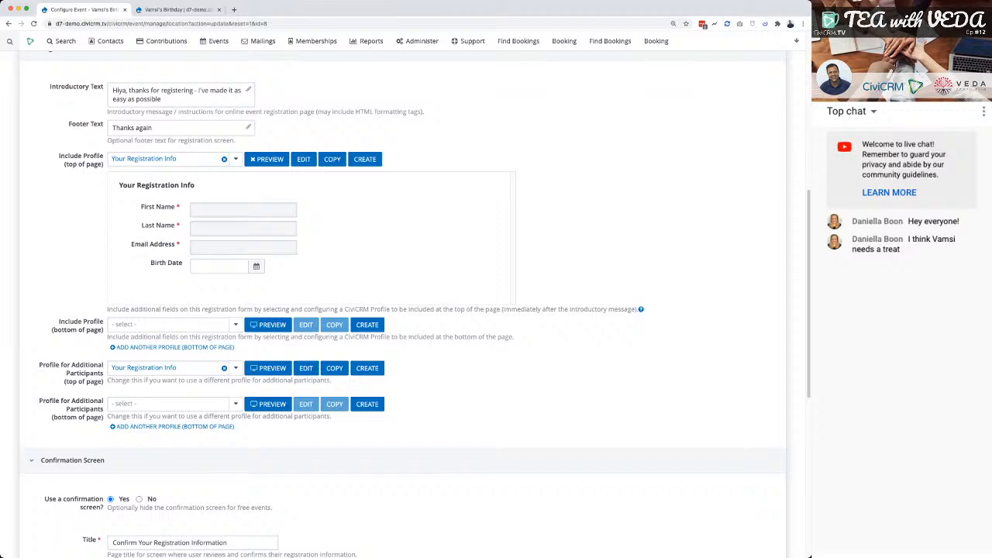
{"action": "left_click", "coordinate": [236, 159]}
{"action": "scroll", "coordinate": [172, 211], "scroll_direction": "up", "scroll_amount": 1}
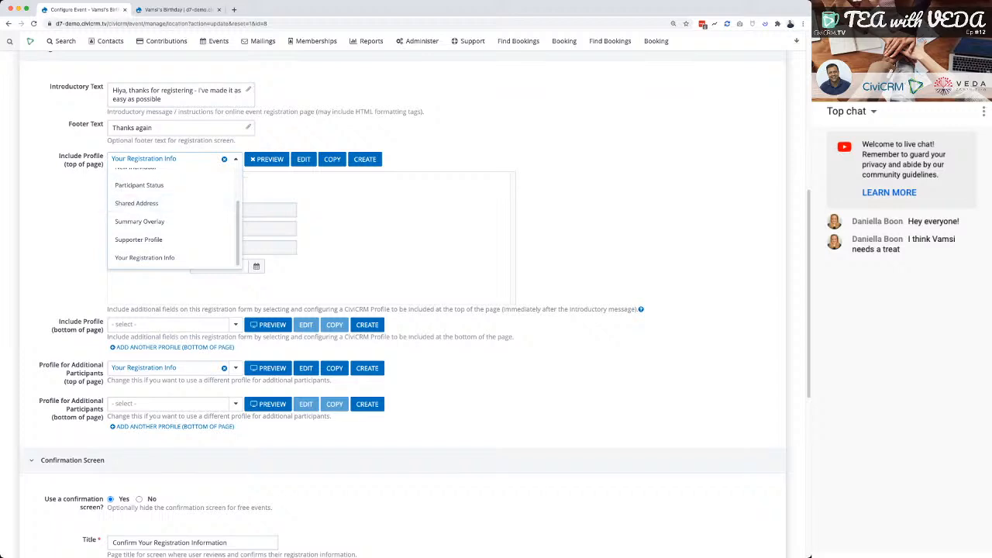
{"action": "key", "text": "Escape"}
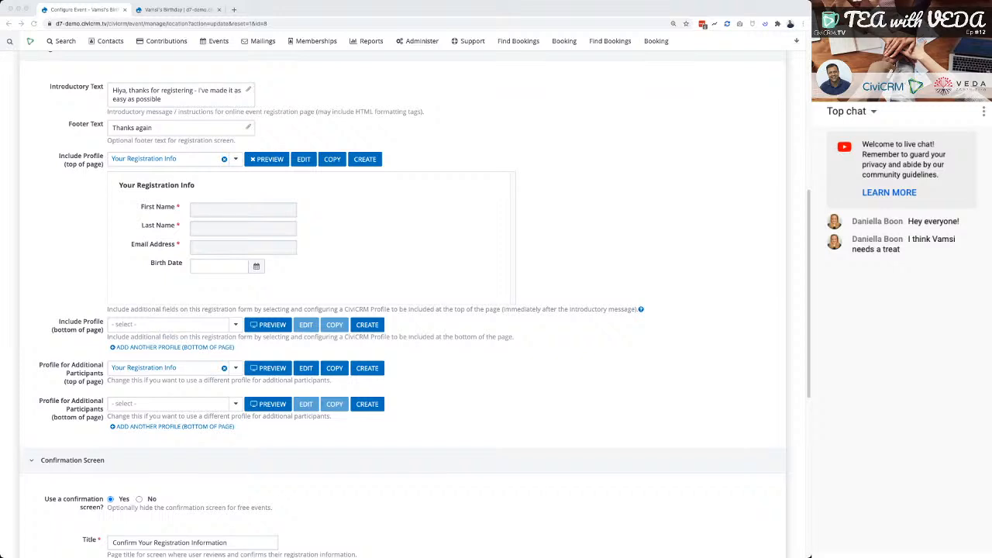
{"action": "key", "text": "super+Tab"}
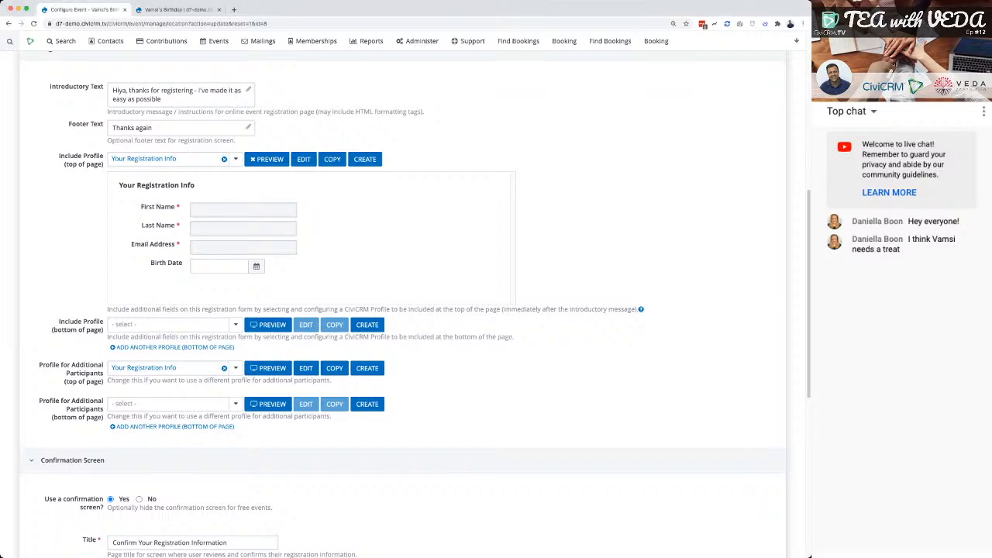
{"action": "scroll", "coordinate": [403, 302], "scroll_direction": "down", "scroll_amount": 5}
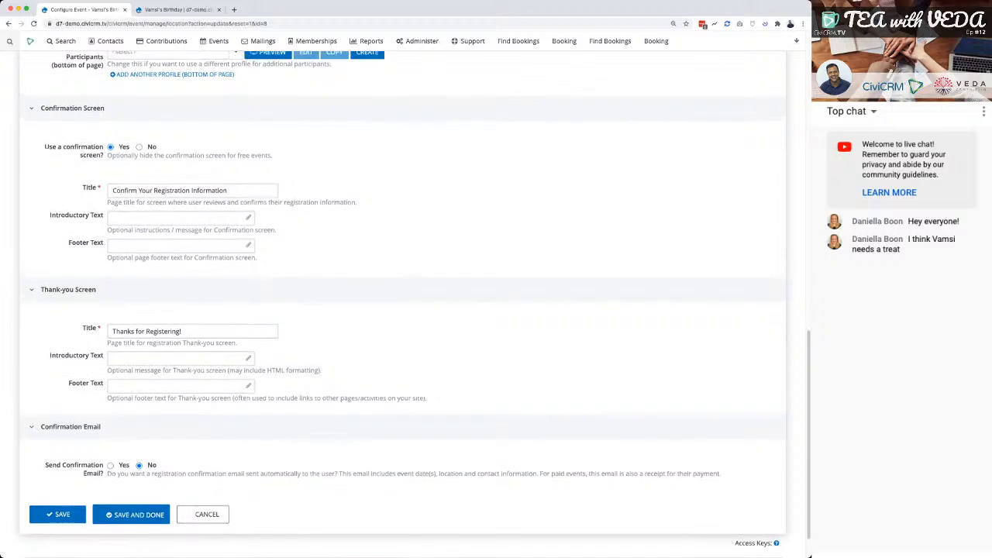
{"action": "scroll", "coordinate": [403, 302], "scroll_direction": "up", "scroll_amount": 1}
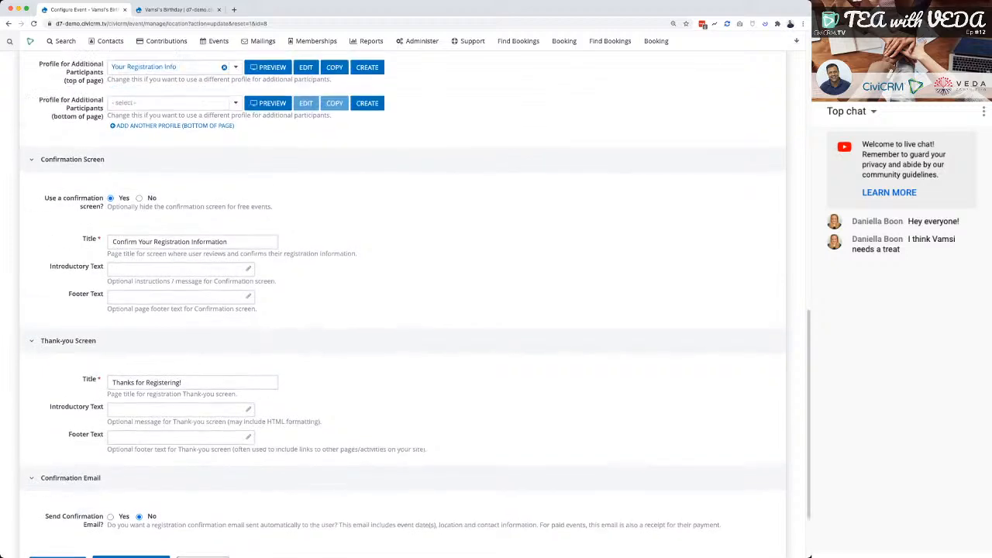
{"action": "scroll", "coordinate": [403, 302], "scroll_direction": "up", "scroll_amount": 3}
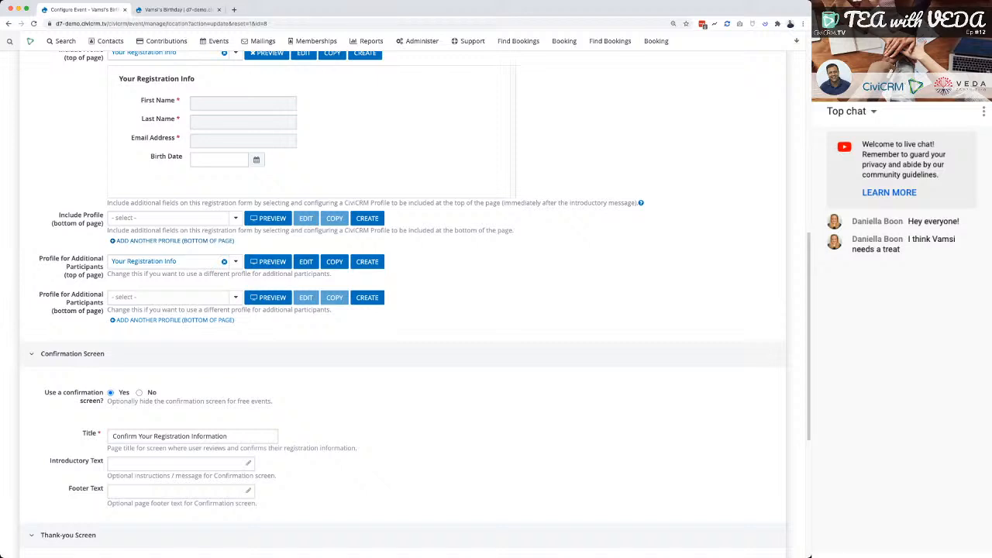
Add a second bottom-of-page profile, browse its profile choices without selecting any, and remove it.
{"action": "left_click", "coordinate": [174, 241]}
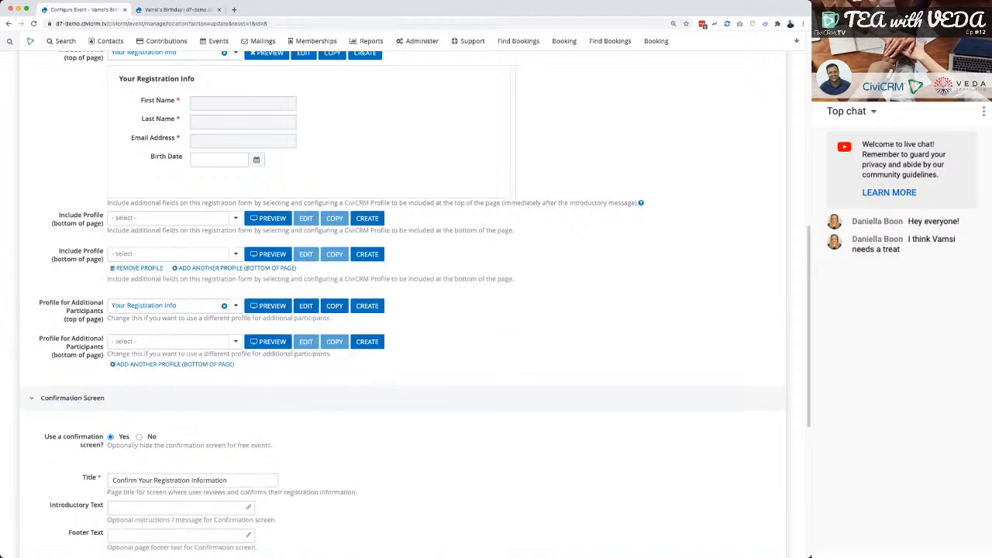
{"action": "left_click", "coordinate": [174, 254]}
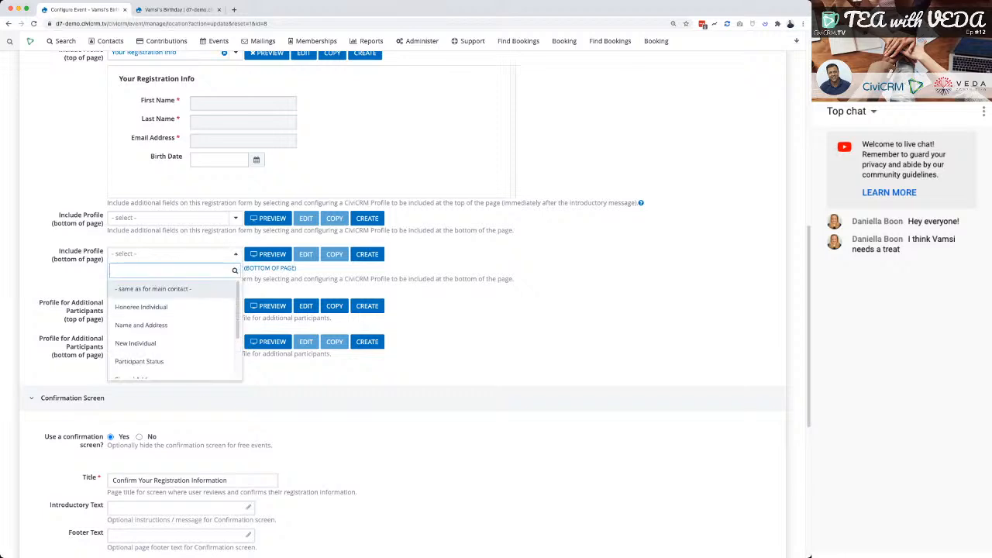
{"action": "key", "text": "Escape"}
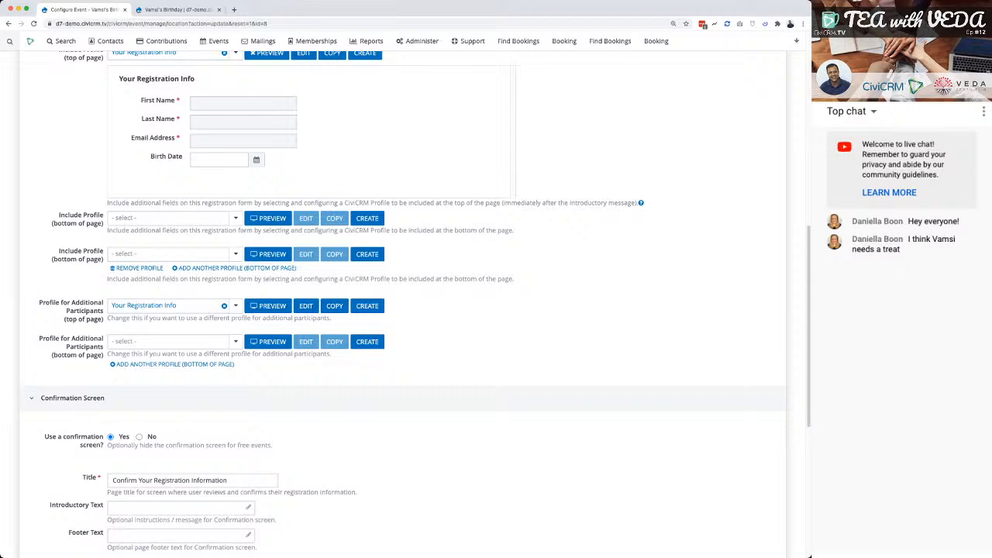
{"action": "scroll", "coordinate": [403, 303], "scroll_direction": "down", "scroll_amount": 1}
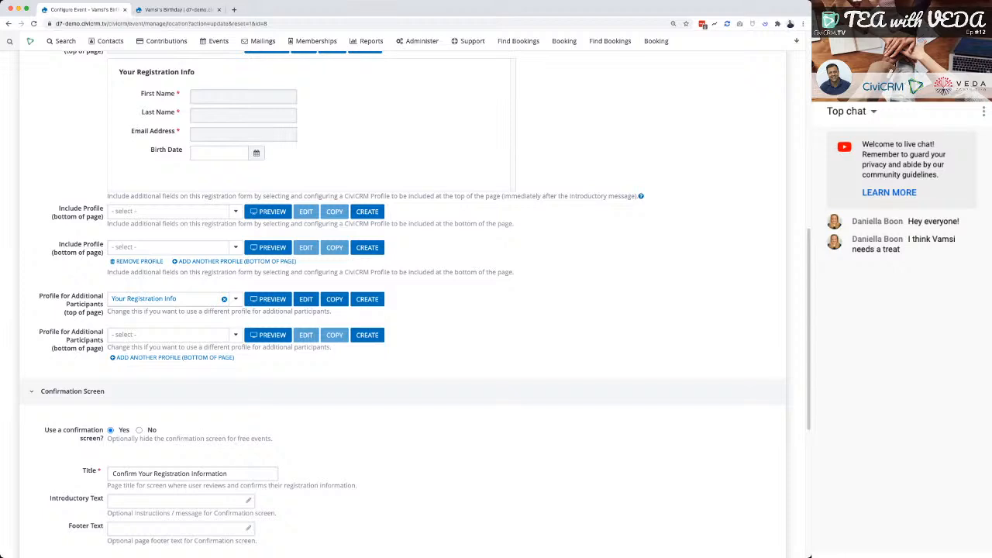
{"action": "scroll", "coordinate": [403, 302], "scroll_direction": "down", "scroll_amount": 1}
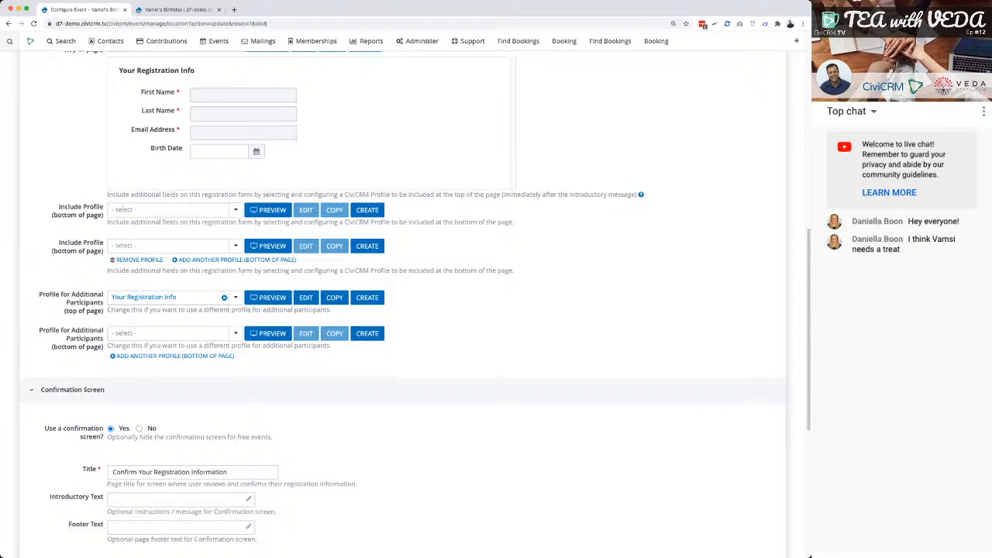
{"action": "left_click", "coordinate": [138, 260]}
Turn off the confirmation screen for the event registration.
{"action": "scroll", "coordinate": [403, 302], "scroll_direction": "down", "scroll_amount": 1}
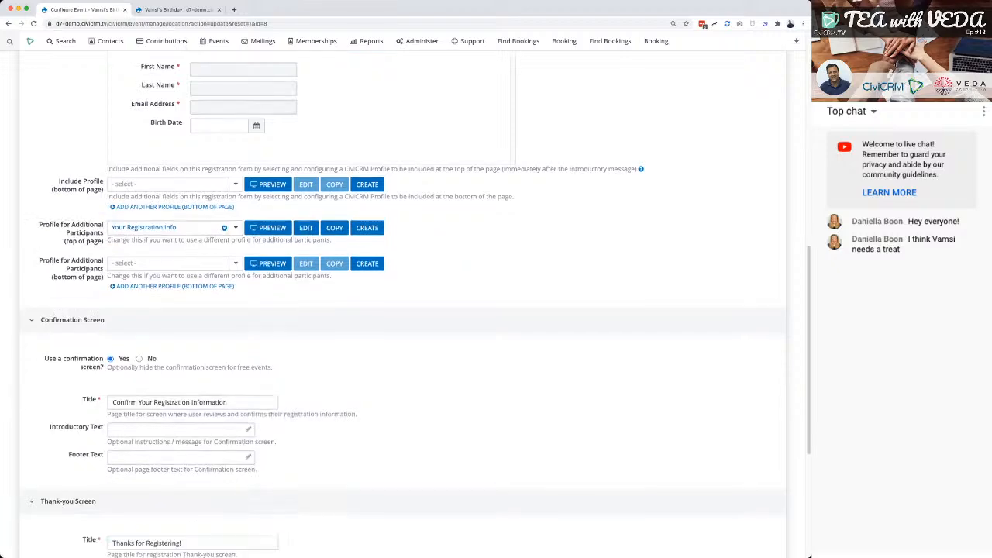
{"action": "scroll", "coordinate": [404, 302], "scroll_direction": "down", "scroll_amount": 5}
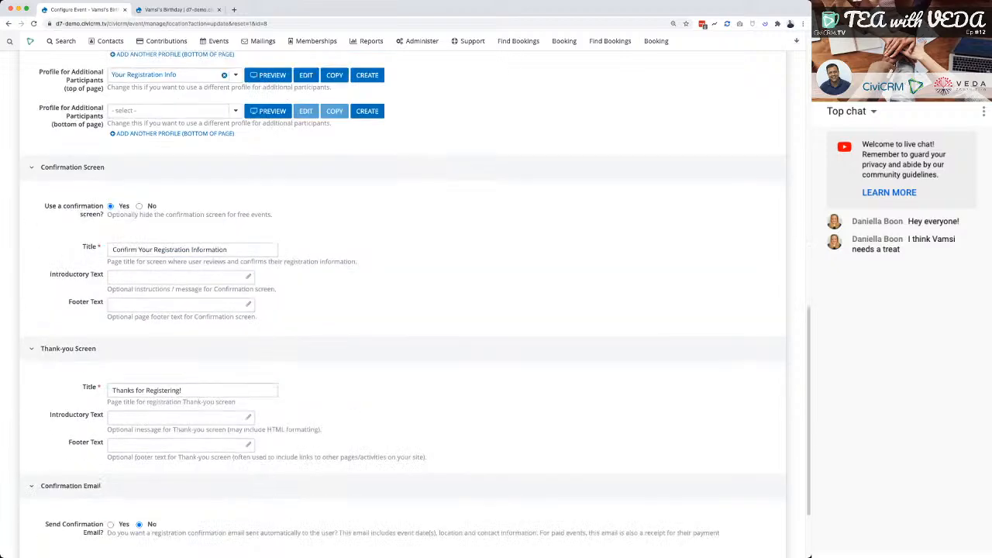
{"action": "left_click", "coordinate": [139, 206]}
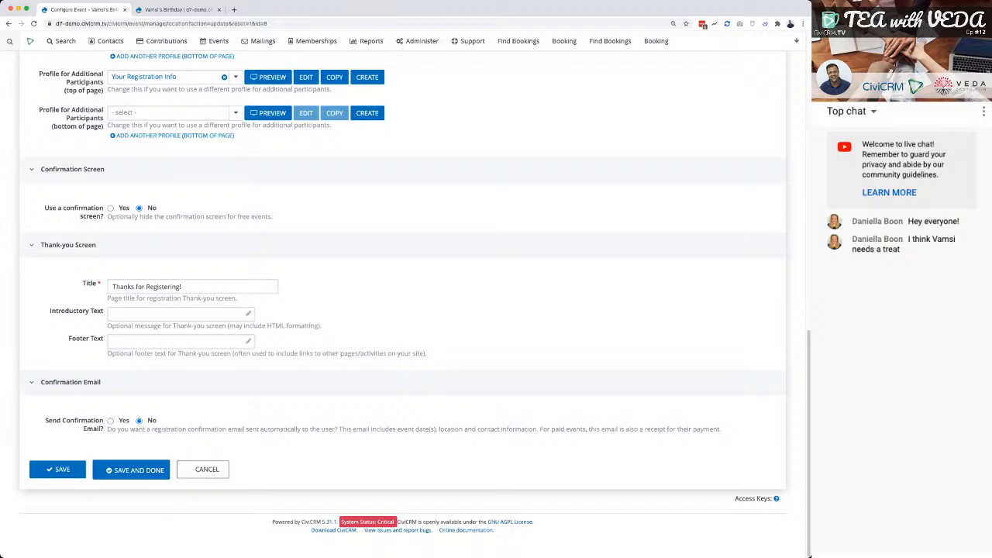
Check the public registration form and re-enable the confirmation screen in the event settings.
{"action": "key", "text": "ctrl+Tab"}
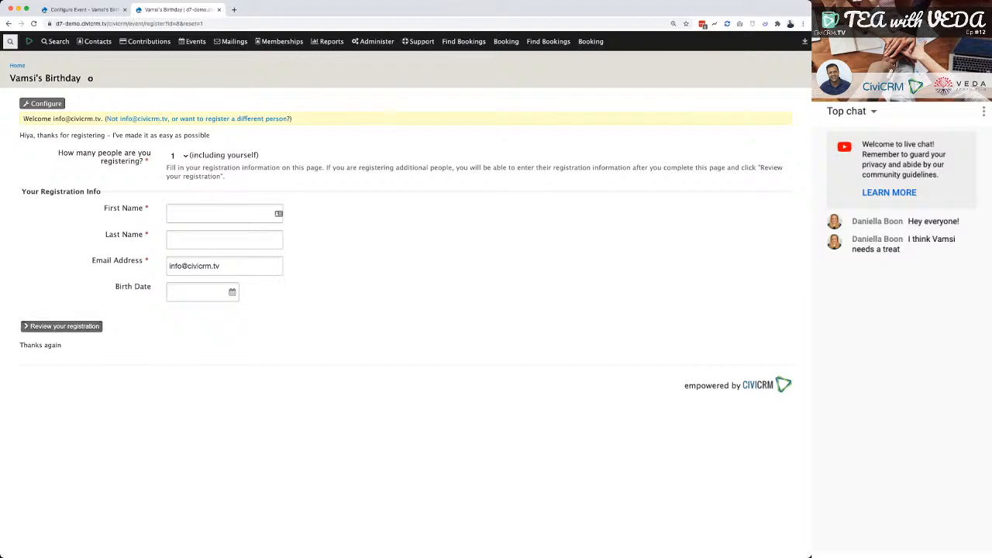
{"action": "left_click", "coordinate": [81, 10]}
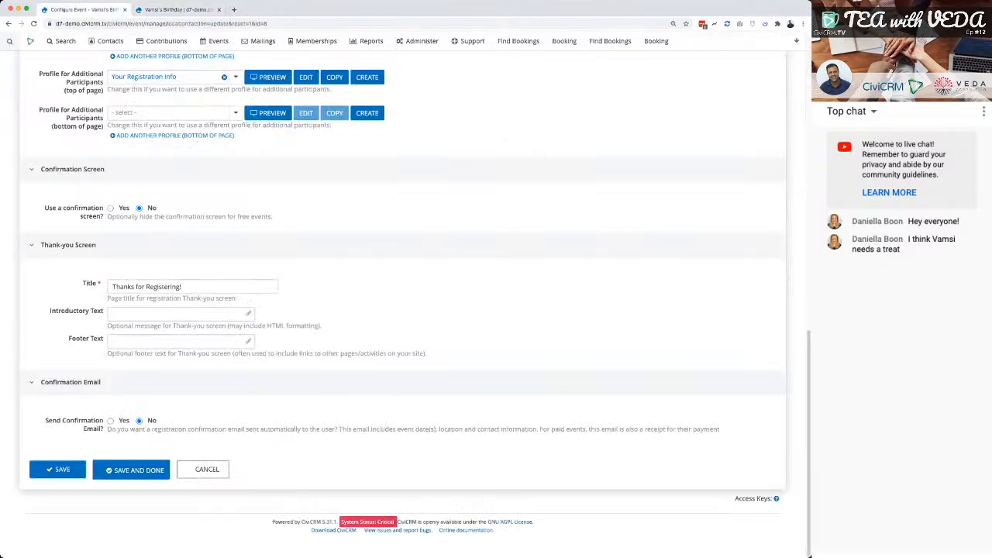
{"action": "left_click", "coordinate": [111, 209]}
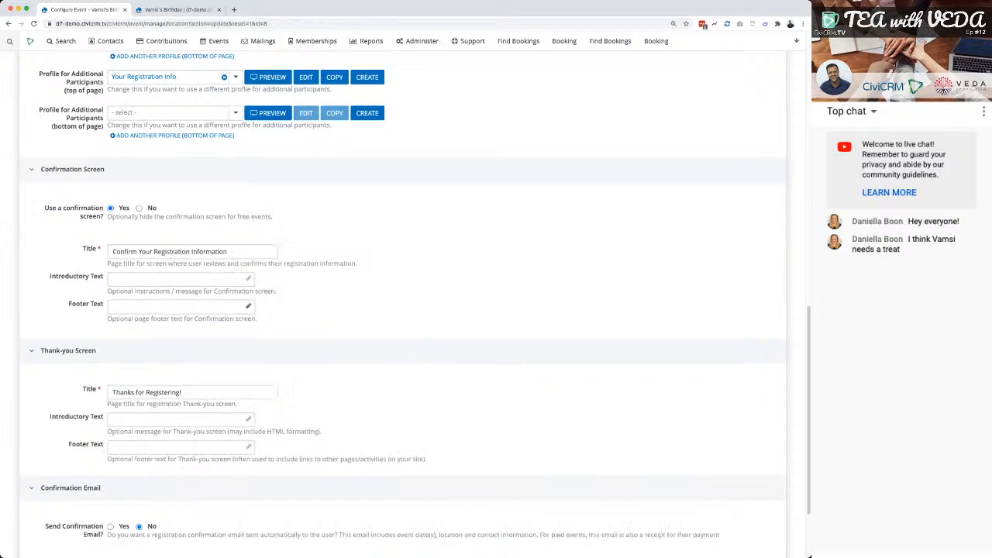
Enable the registration confirmation email and fill in the events team's address as the Confirm From Email.
{"action": "scroll", "coordinate": [403, 302], "scroll_direction": "down", "scroll_amount": 3}
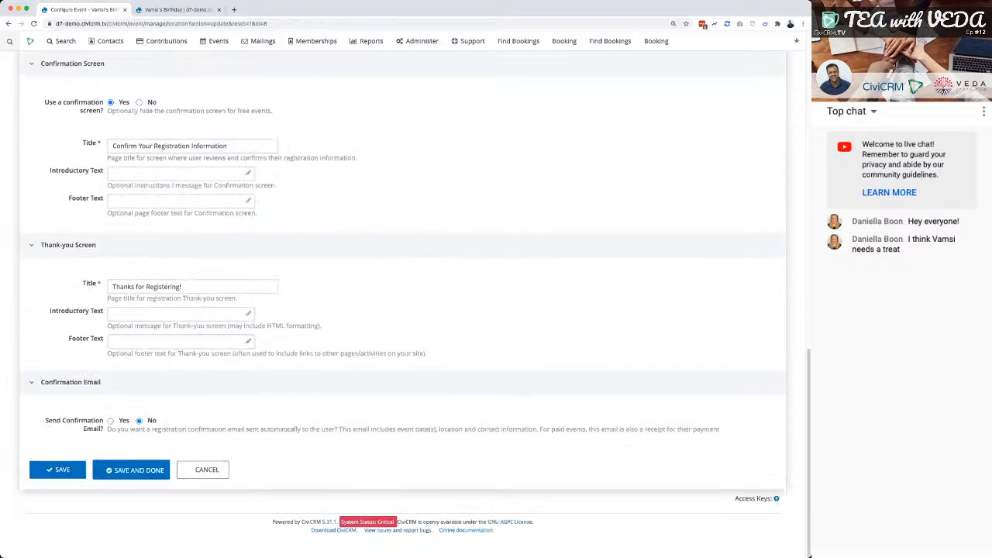
{"action": "left_click", "coordinate": [111, 421]}
{"action": "scroll", "coordinate": [404, 303], "scroll_direction": "down", "scroll_amount": 5}
{"action": "left_click", "coordinate": [150, 327]}
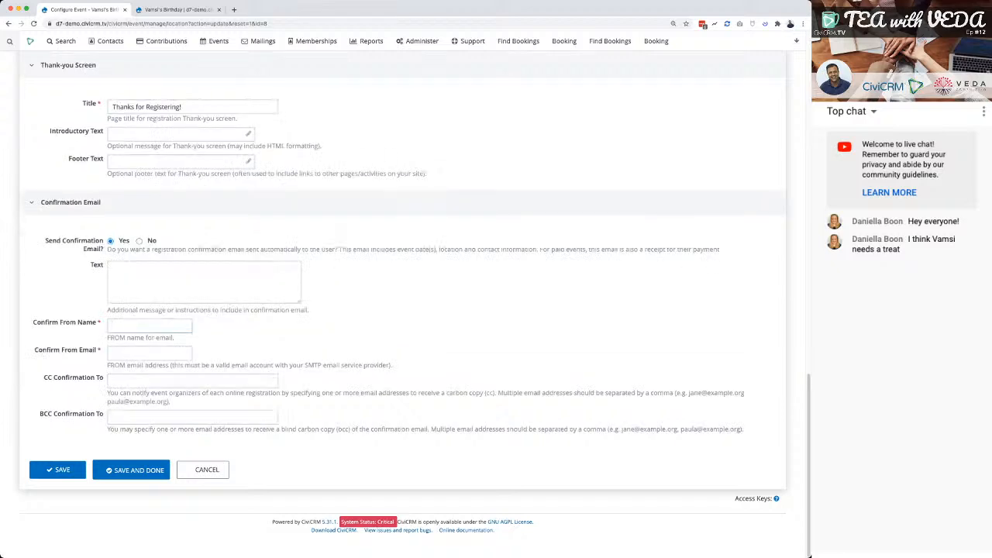
{"action": "key", "text": "super+a"}
{"action": "key", "text": "super+c"}
{"action": "key", "text": "Tab"}
{"action": "key", "text": "super+v"}
Set the Confirm From Name of the confirmation email to Events Admin.
{"action": "key", "text": "shift+Tab"}
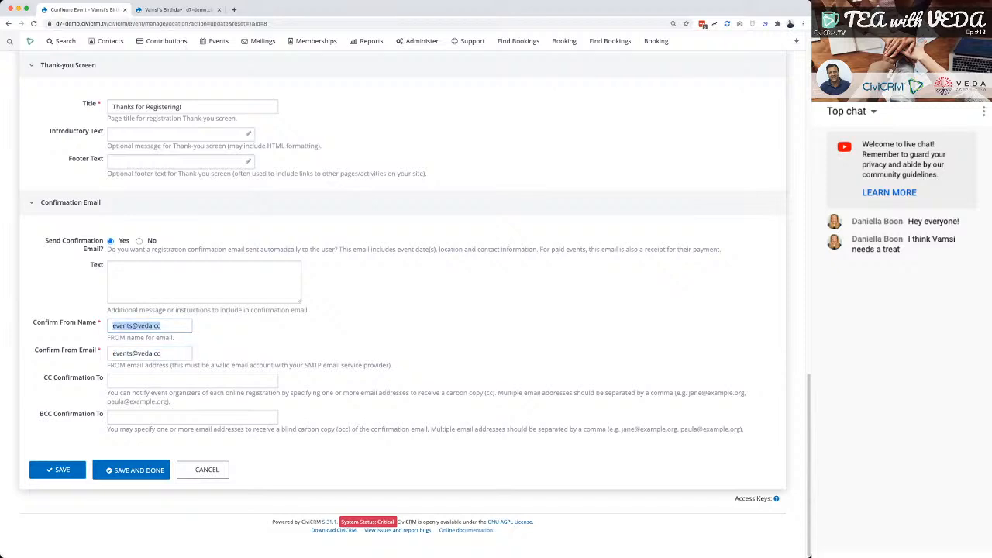
{"action": "type", "text": "Events Admin"}
{"action": "key", "text": "Tab"}
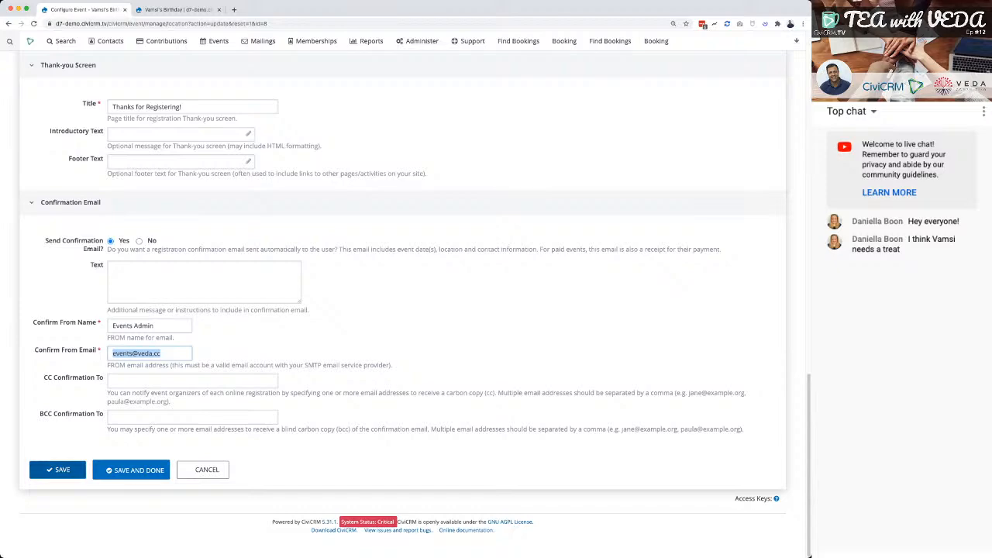
Save the birthday event's online registration settings and look over the saved confirmation email section.
{"action": "key", "text": "Return"}
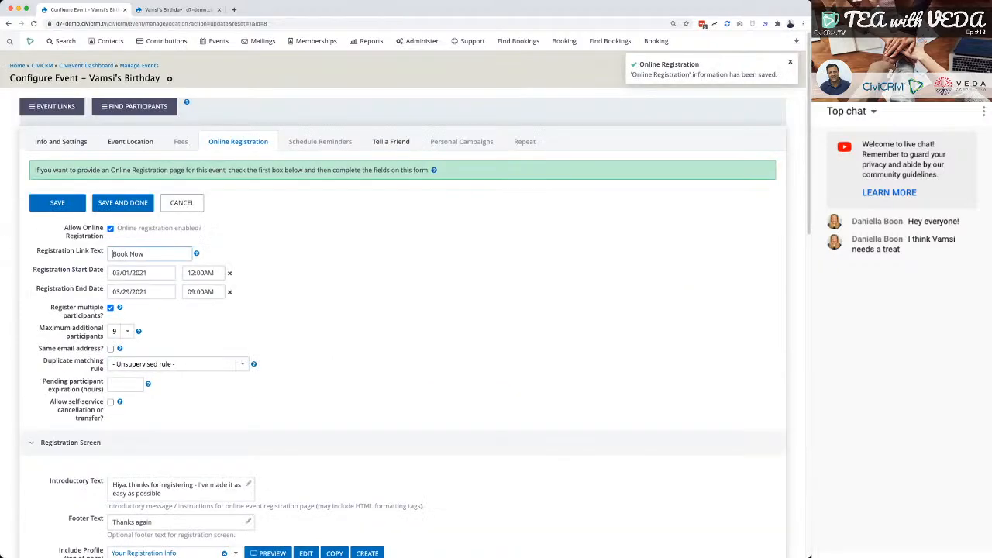
{"action": "scroll", "coordinate": [403, 310], "scroll_direction": "down", "scroll_amount": 5}
{"action": "scroll", "coordinate": [403, 310], "scroll_direction": "down", "scroll_amount": 7}
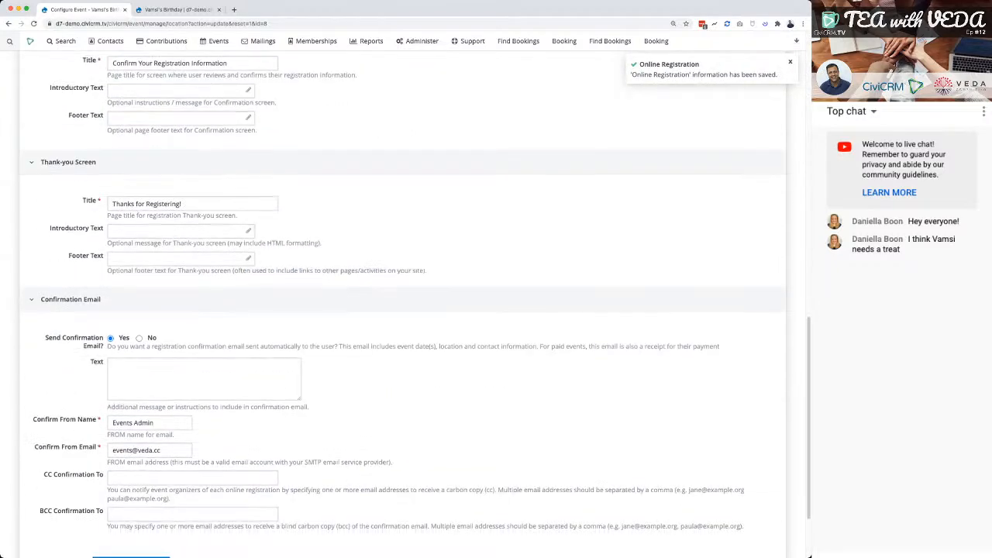
{"action": "scroll", "coordinate": [403, 310], "scroll_direction": "up", "scroll_amount": 12}
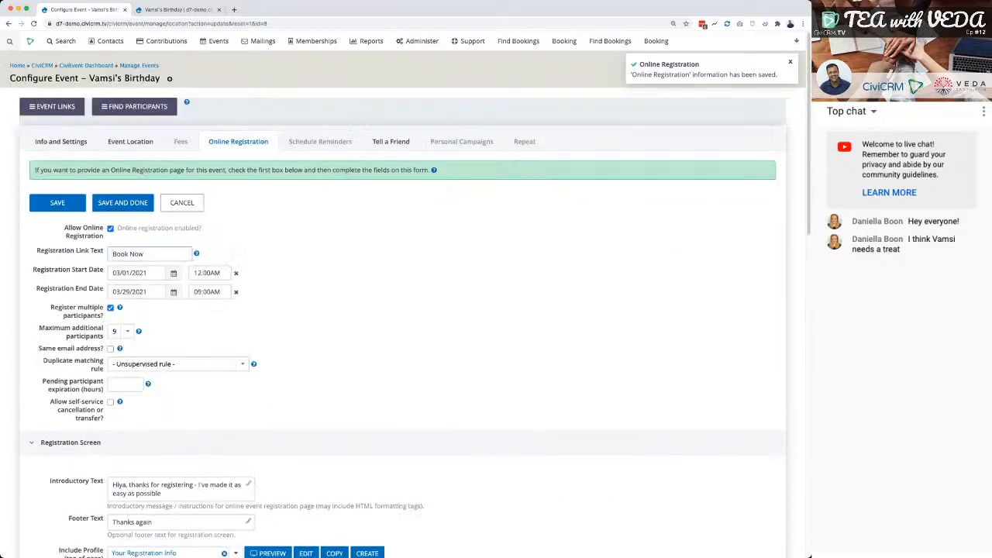
Reload the public registration form and fill in the registrant's first and last name, leaving the prefilled email address.
{"action": "key", "text": "ctrl+Tab"}
{"action": "key", "text": "super+r"}
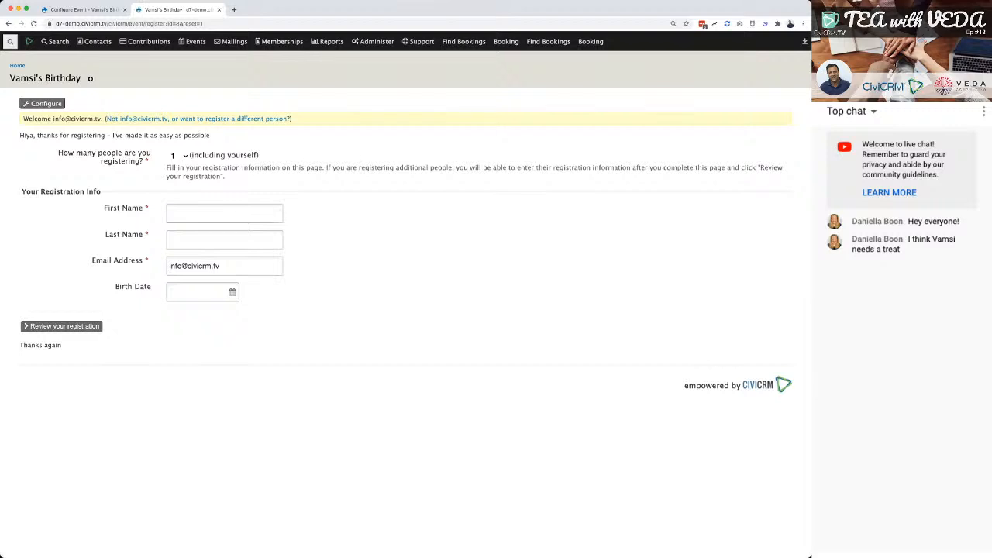
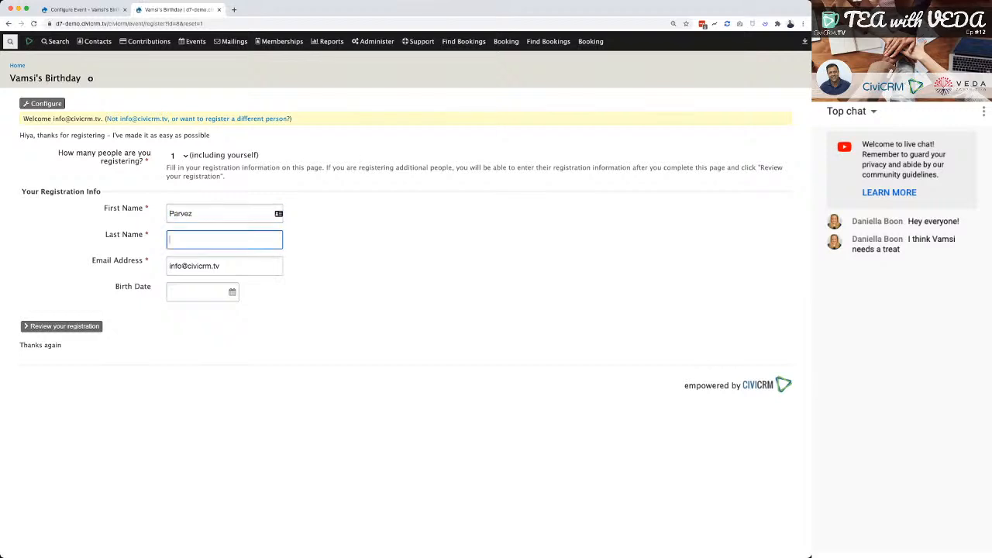
{"action": "type", "text": "h"}
{"action": "key", "text": "Tab"}
{"action": "key", "text": "Tab"}
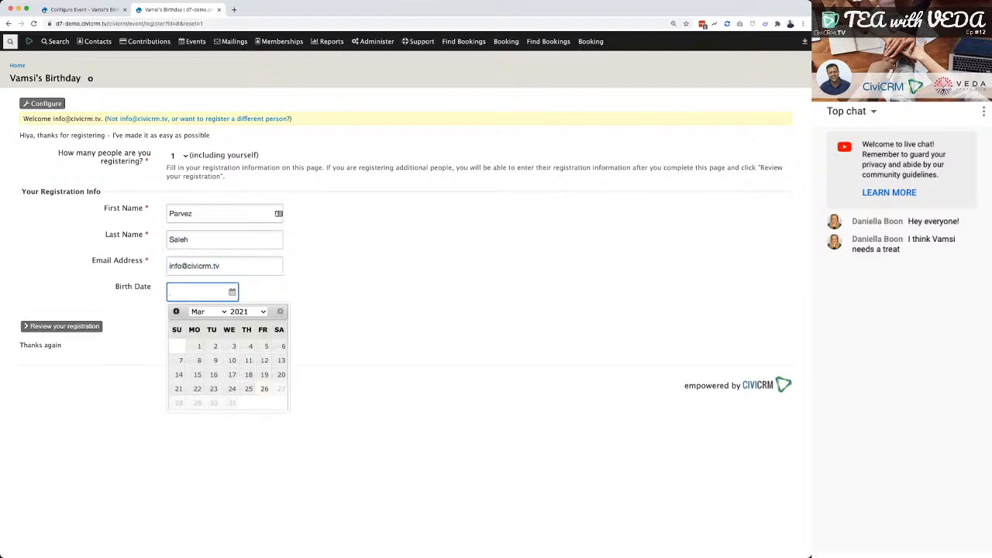
Fill in the registrant's birth date on the public registration form using the date picker.
{"action": "left_click", "coordinate": [248, 312]}
{"action": "left_click", "coordinate": [248, 312]}
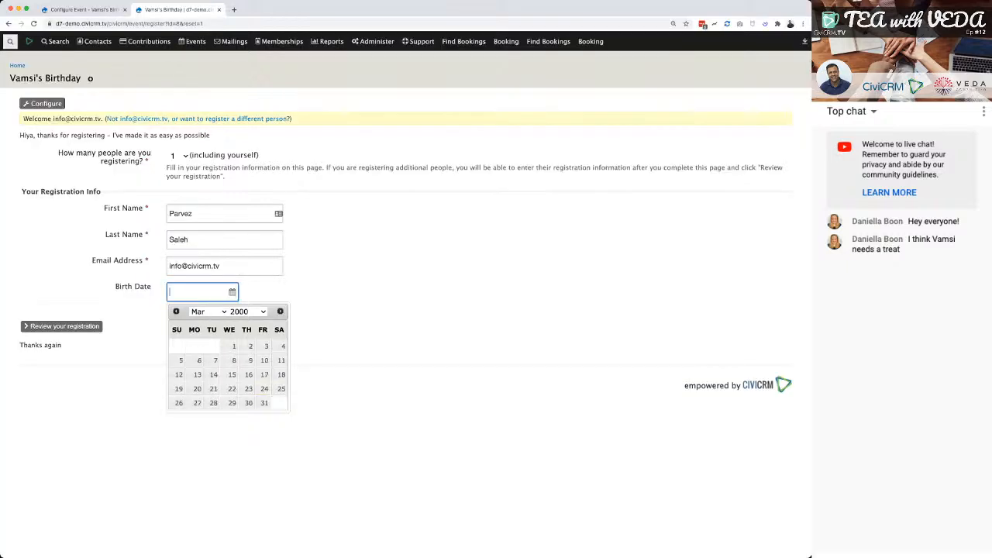
{"action": "left_click", "coordinate": [232, 292]}
{"action": "left_click", "coordinate": [248, 312]}
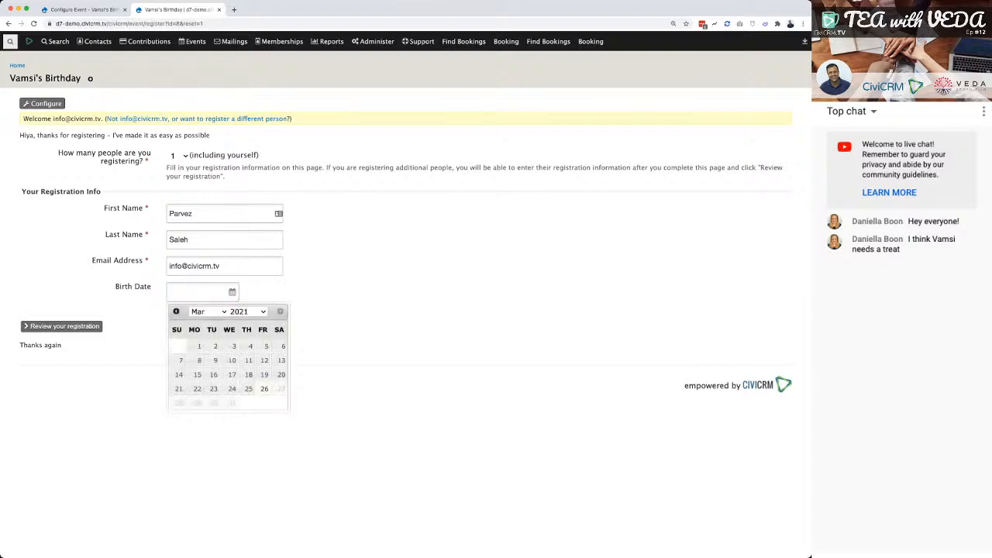
{"action": "left_click", "coordinate": [248, 311]}
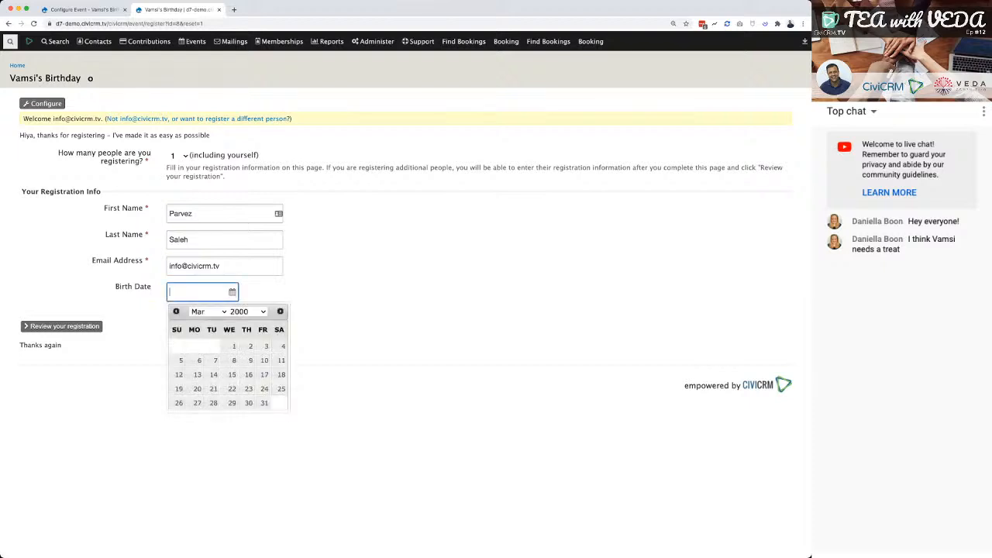
{"action": "left_click", "coordinate": [232, 346]}
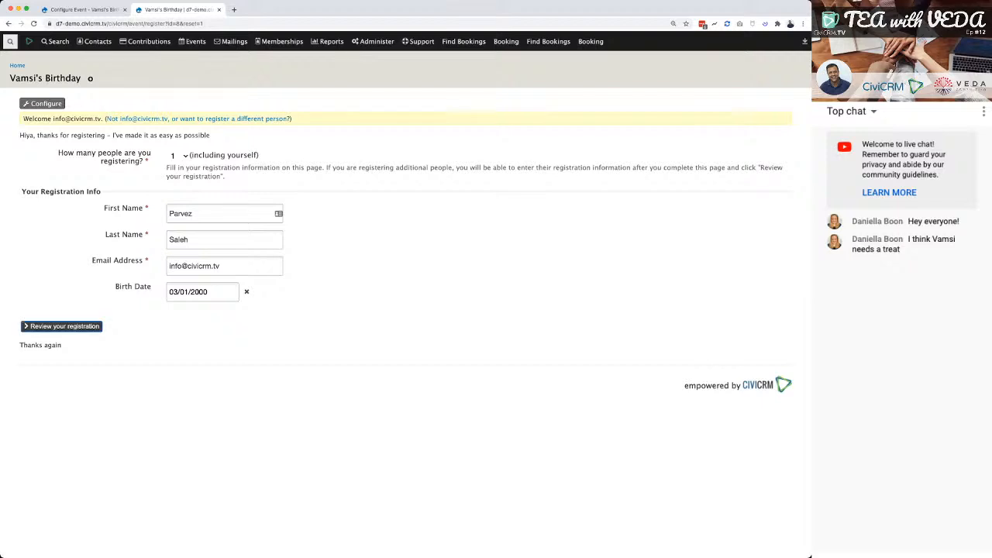
Review and submit the event registration, and read through the thank-you page.
{"action": "left_click", "coordinate": [28, 327]}
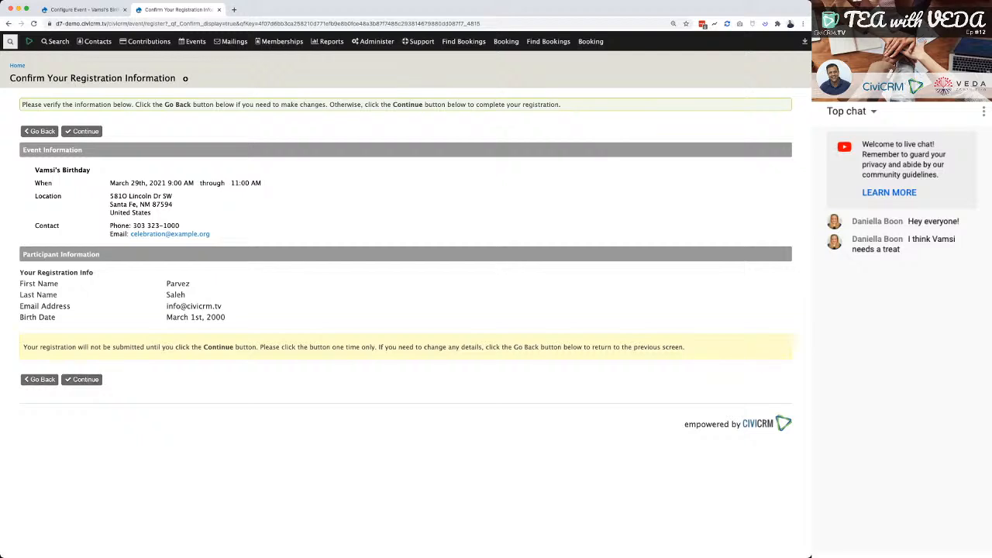
{"action": "left_click", "coordinate": [81, 379]}
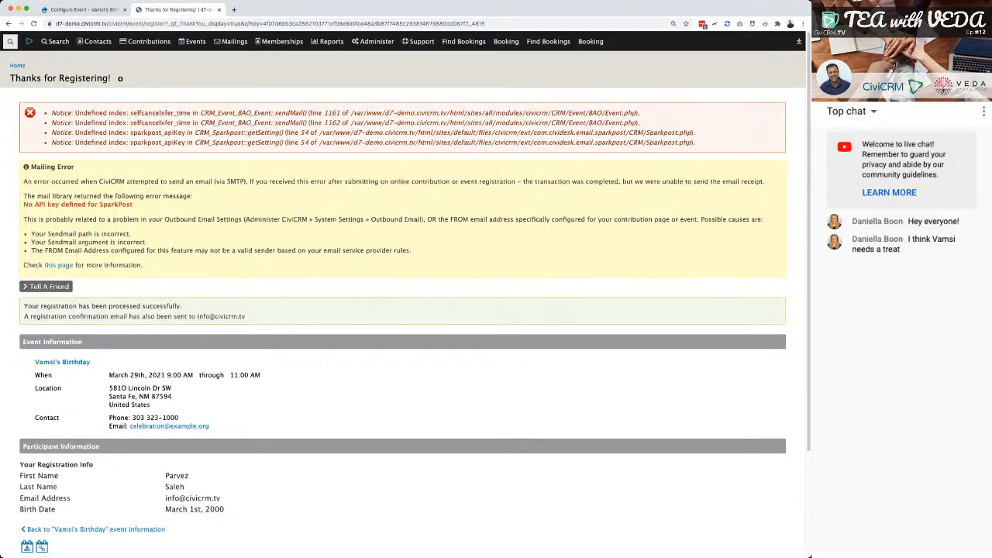
{"action": "scroll", "coordinate": [403, 310], "scroll_direction": "down", "scroll_amount": 5}
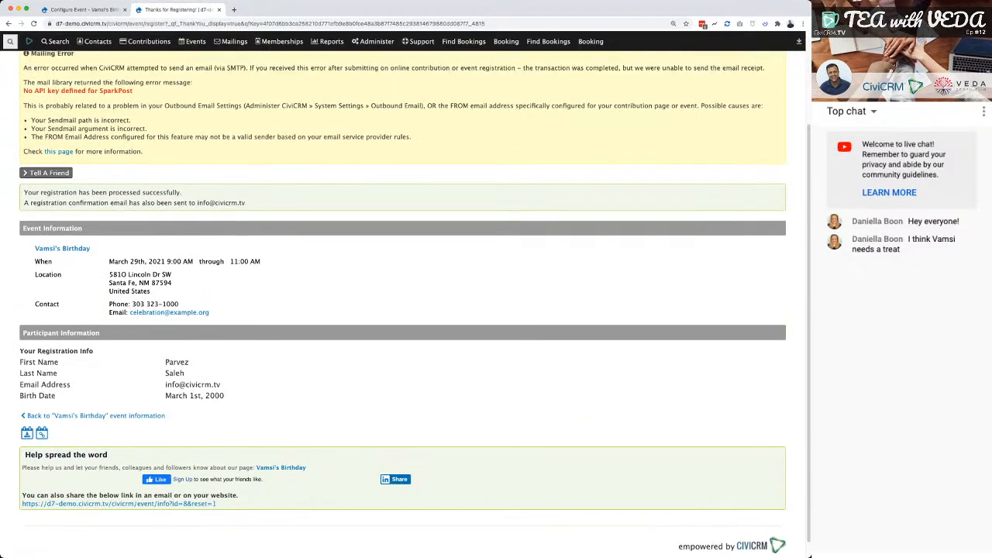
{"action": "scroll", "coordinate": [403, 310], "scroll_direction": "down", "scroll_amount": 1}
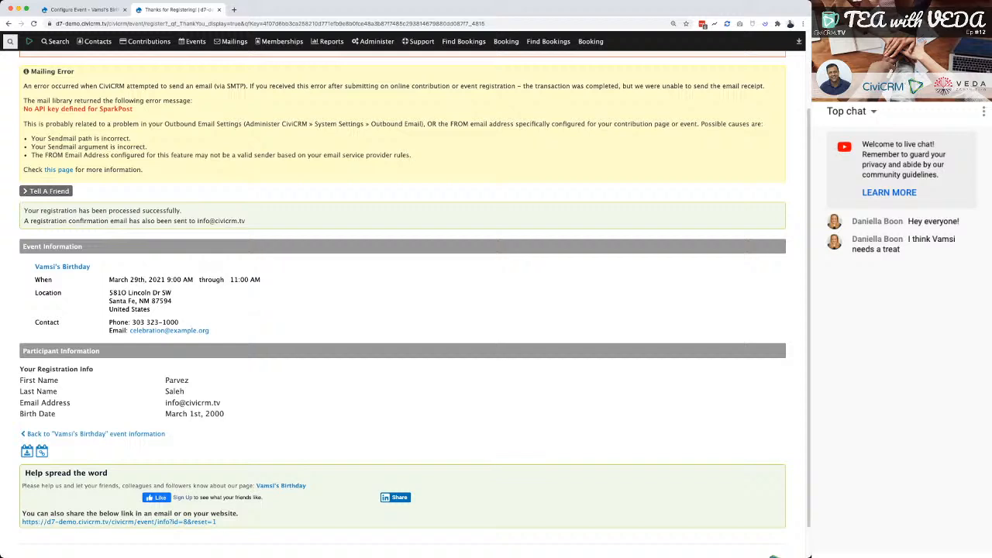
{"action": "scroll", "coordinate": [403, 311], "scroll_direction": "down", "scroll_amount": 2}
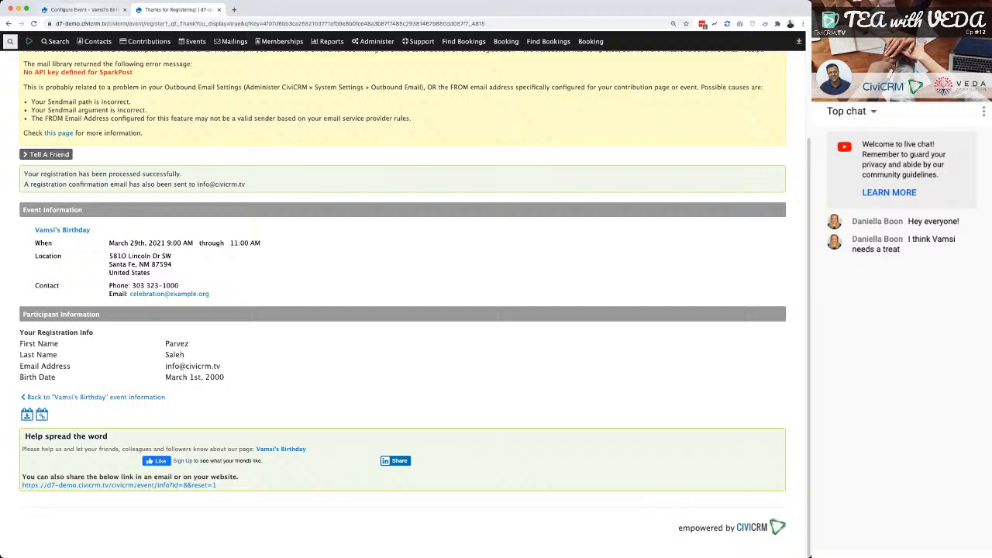
Check the new registration on the event dashboard and in the registrant's event and activity records, comparing with the thank-you page.
{"action": "left_click", "coordinate": [84, 10]}
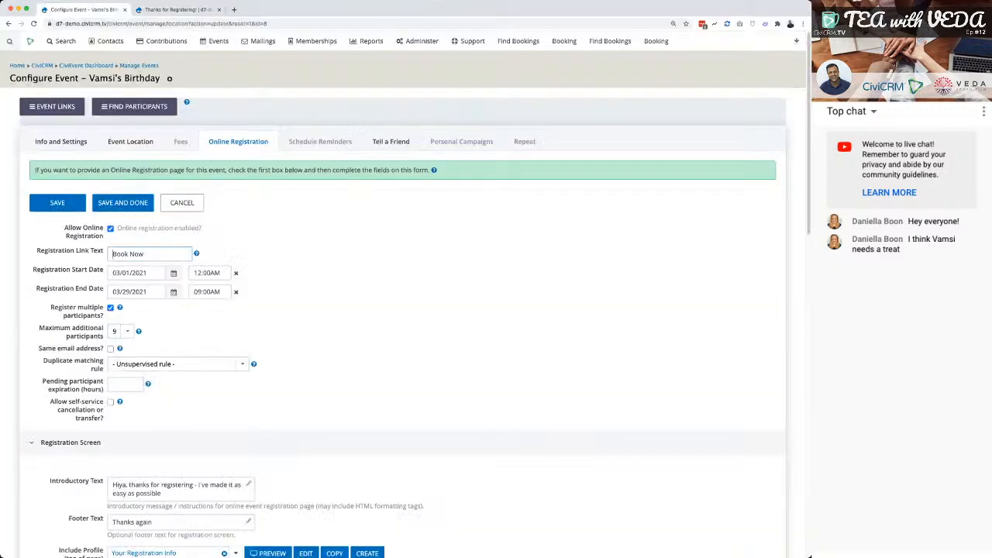
{"action": "mouse_move", "coordinate": [214, 41]}
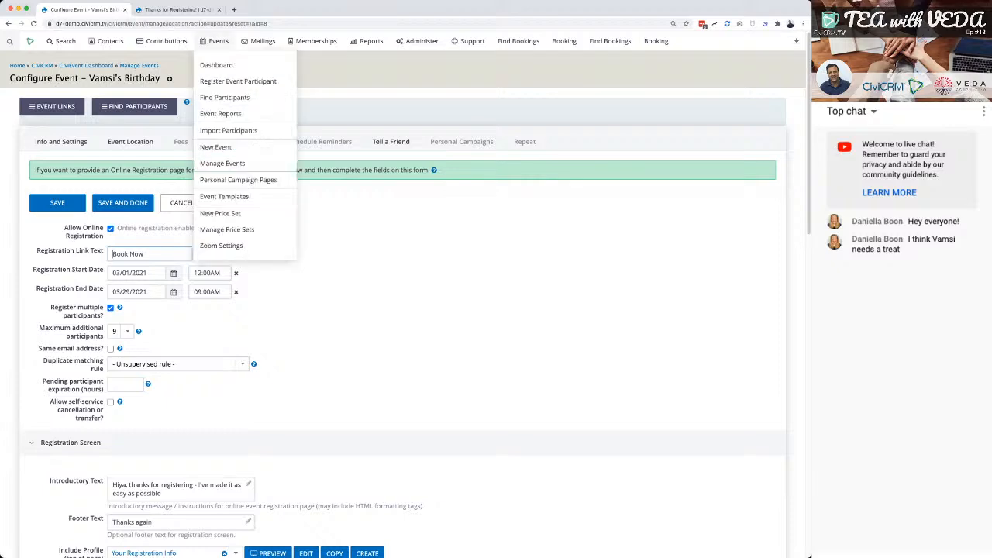
{"action": "left_click", "coordinate": [217, 65]}
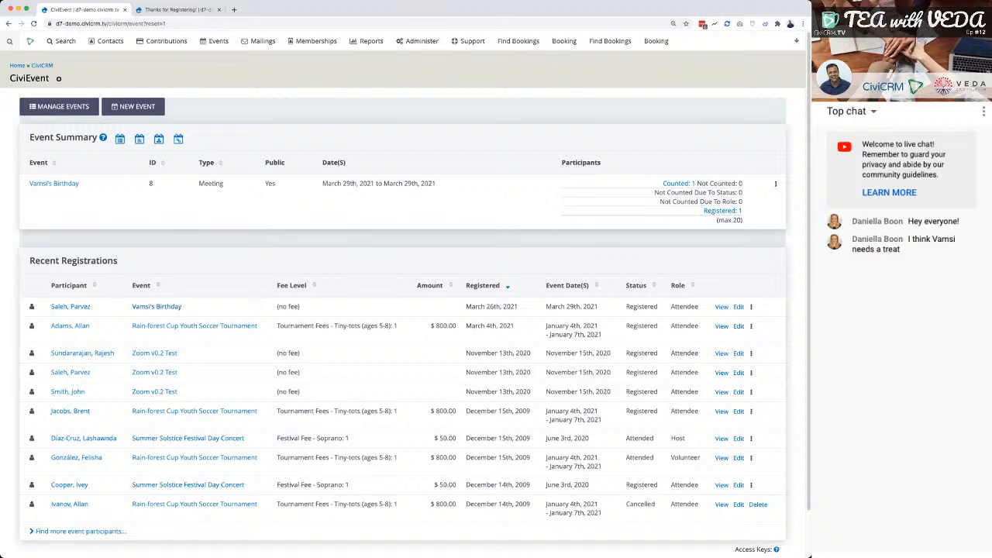
{"action": "left_click", "coordinate": [71, 307]}
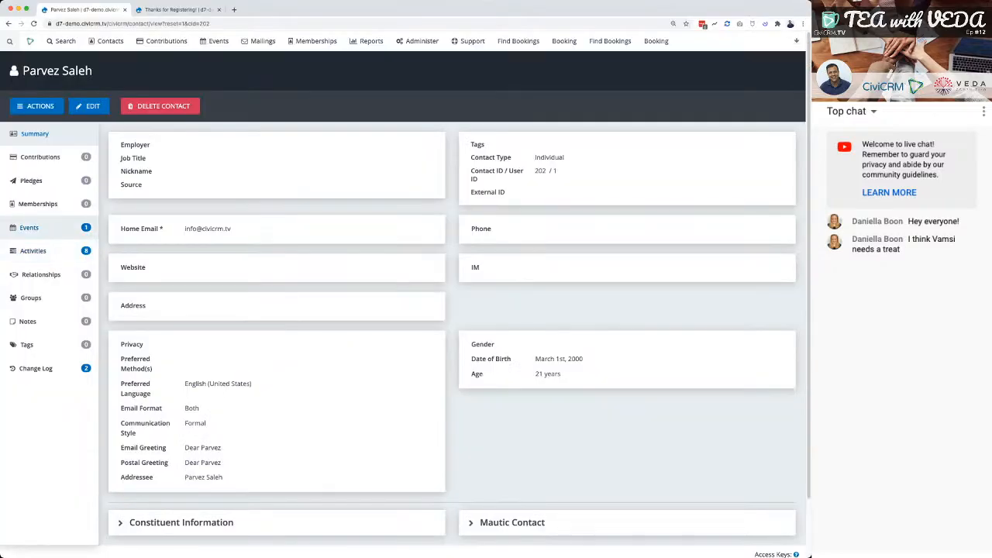
{"action": "left_click", "coordinate": [29, 227]}
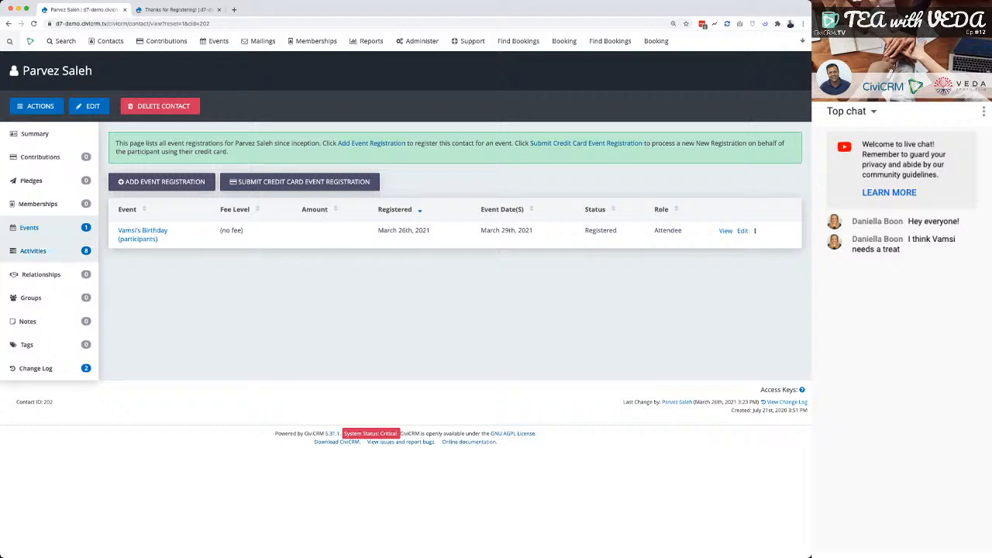
{"action": "left_click", "coordinate": [33, 251]}
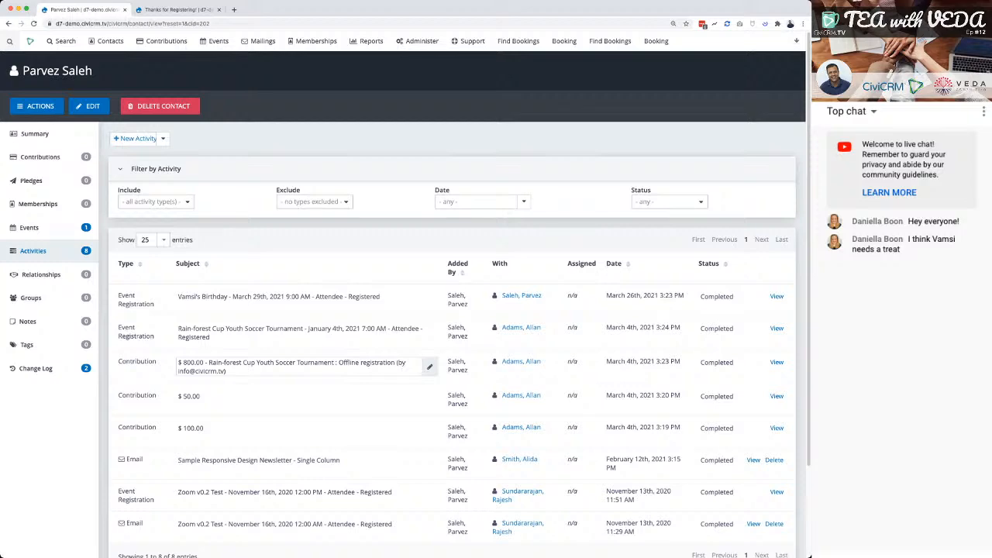
{"action": "left_click", "coordinate": [174, 9]}
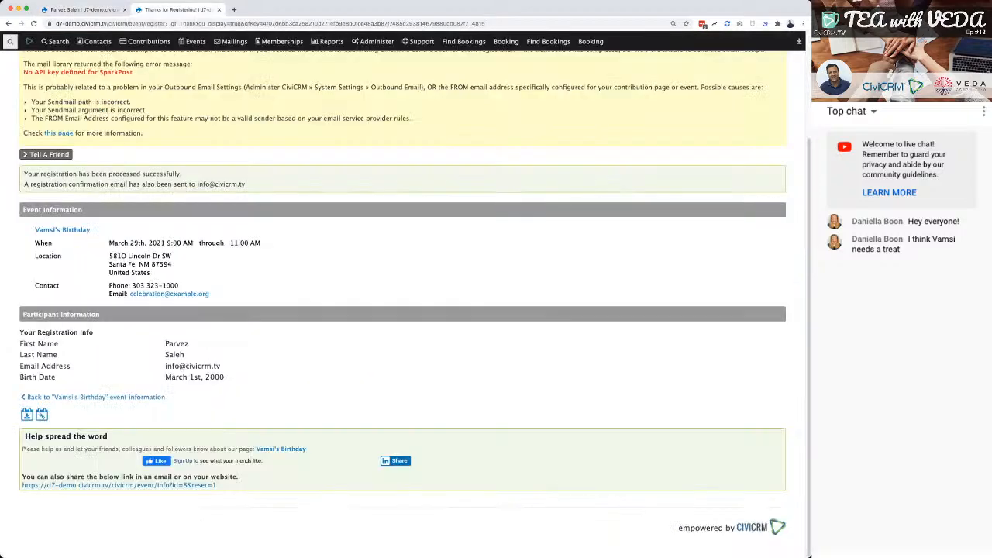
{"action": "left_click", "coordinate": [83, 9]}
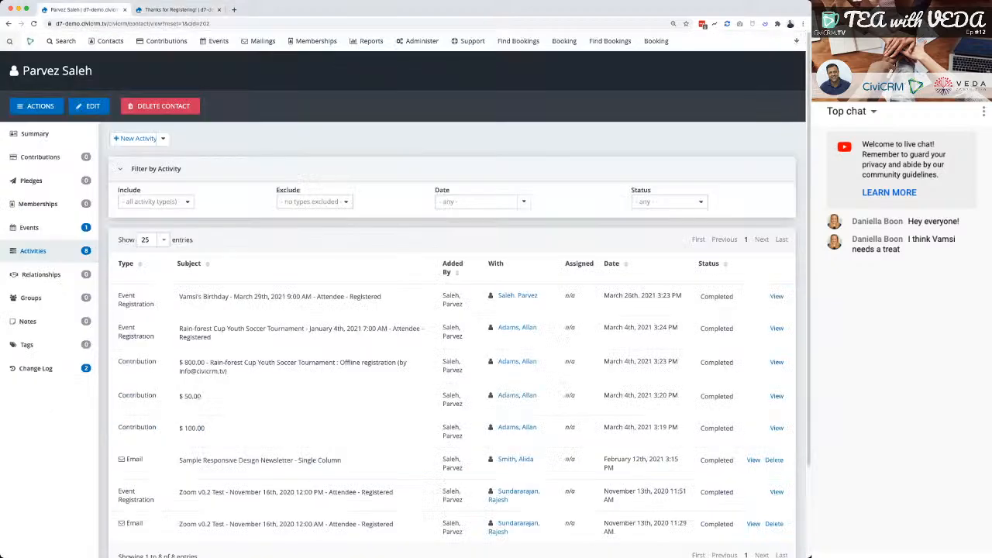
Open the birthday event's configuration from the list of managed events.
{"action": "mouse_move", "coordinate": [219, 43]}
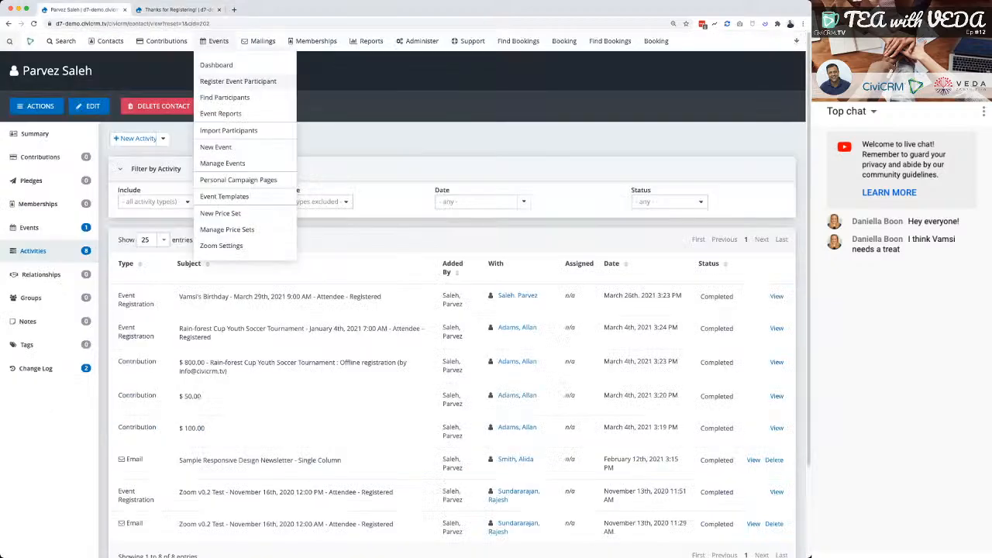
{"action": "left_click", "coordinate": [224, 163]}
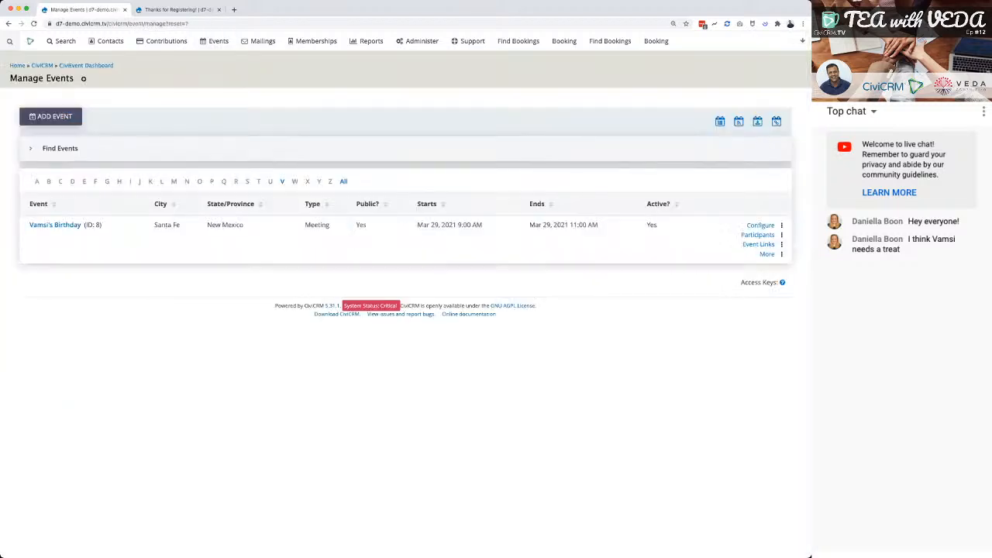
{"action": "left_click", "coordinate": [760, 225]}
{"action": "left_click", "coordinate": [732, 244]}
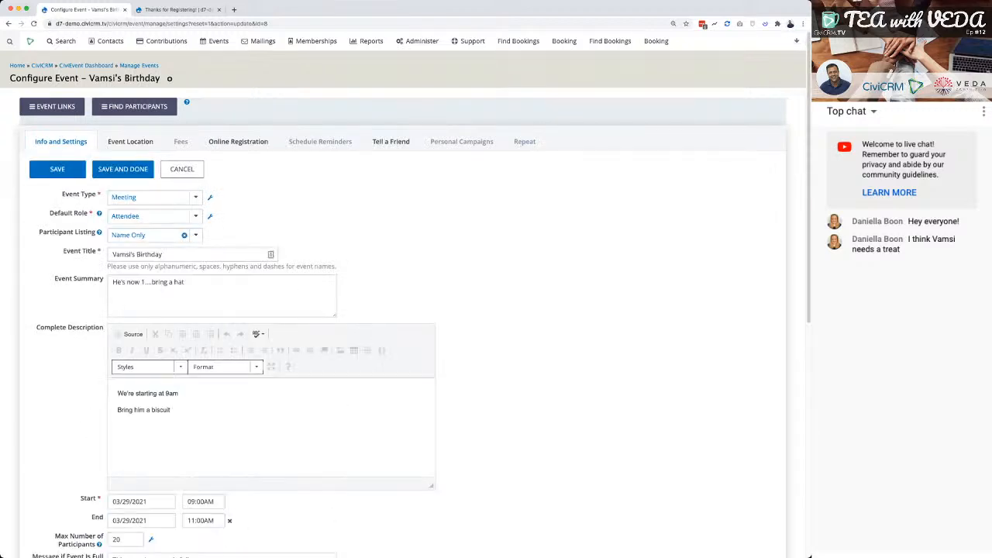
Make the birthday event a paid event and select USD ($) as its fee currency.
{"action": "left_click", "coordinate": [181, 142]}
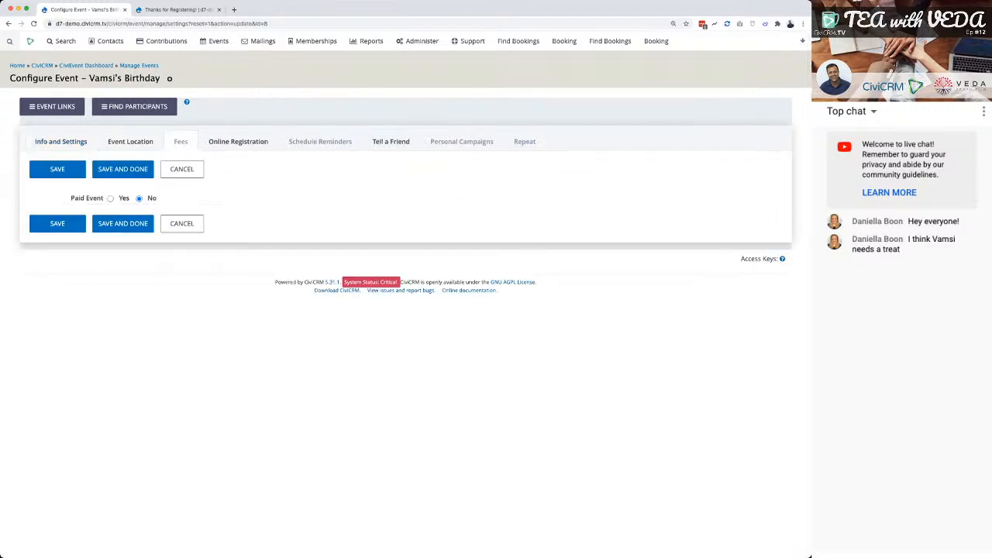
{"action": "left_click", "coordinate": [111, 199]}
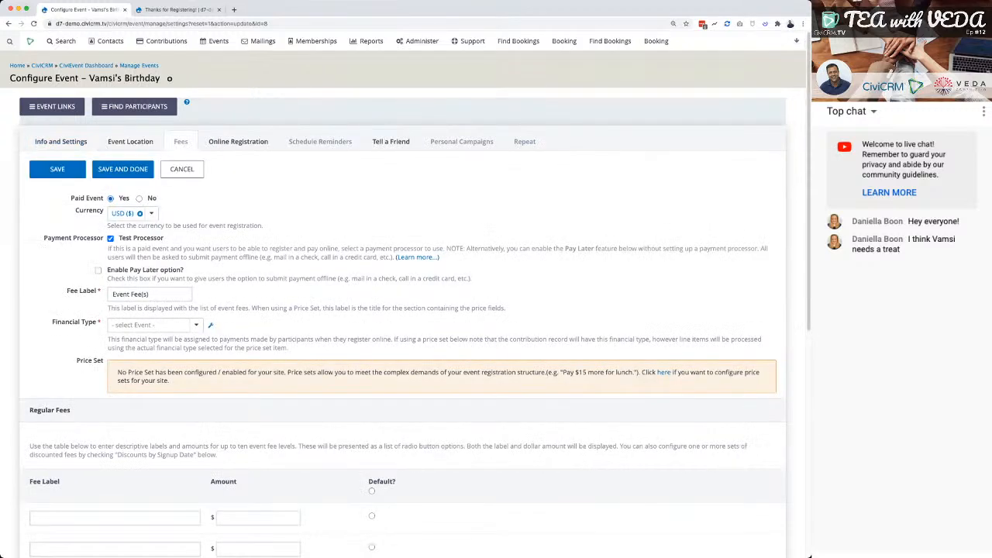
{"action": "left_click", "coordinate": [151, 214]}
{"action": "left_click", "coordinate": [140, 214]}
{"action": "left_click", "coordinate": [140, 214]}
{"action": "left_click", "coordinate": [141, 214]}
{"action": "left_click", "coordinate": [141, 214]}
{"action": "left_click", "coordinate": [140, 214]}
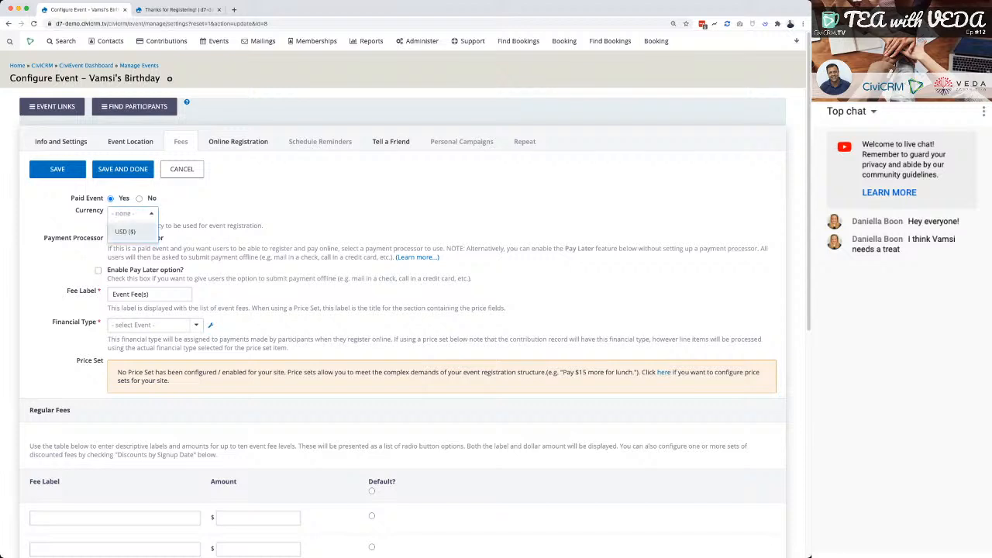
{"action": "left_click", "coordinate": [127, 231]}
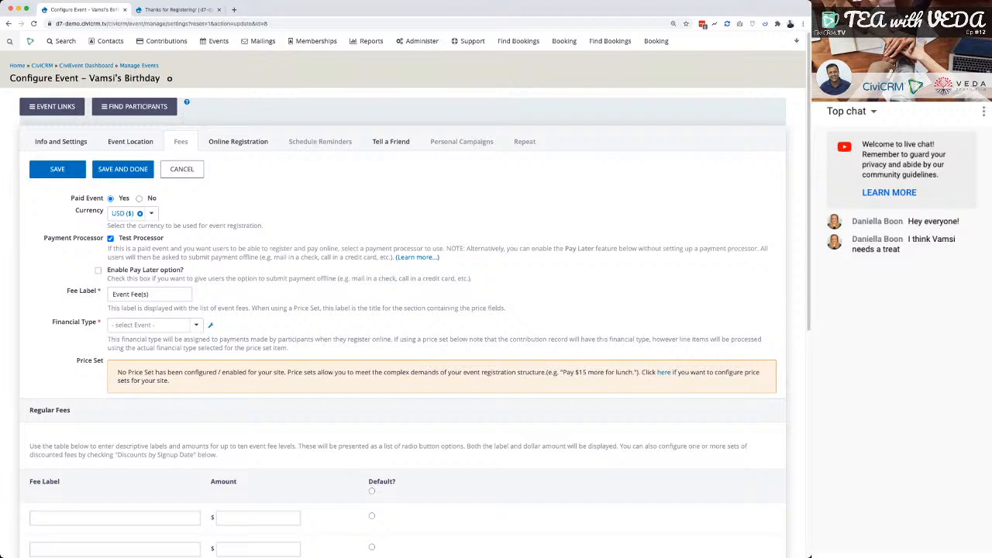
Set the financial type of the event fees to Event Fee and look over the alternative types without changing it.
{"action": "scroll", "coordinate": [403, 310], "scroll_direction": "down", "scroll_amount": 1}
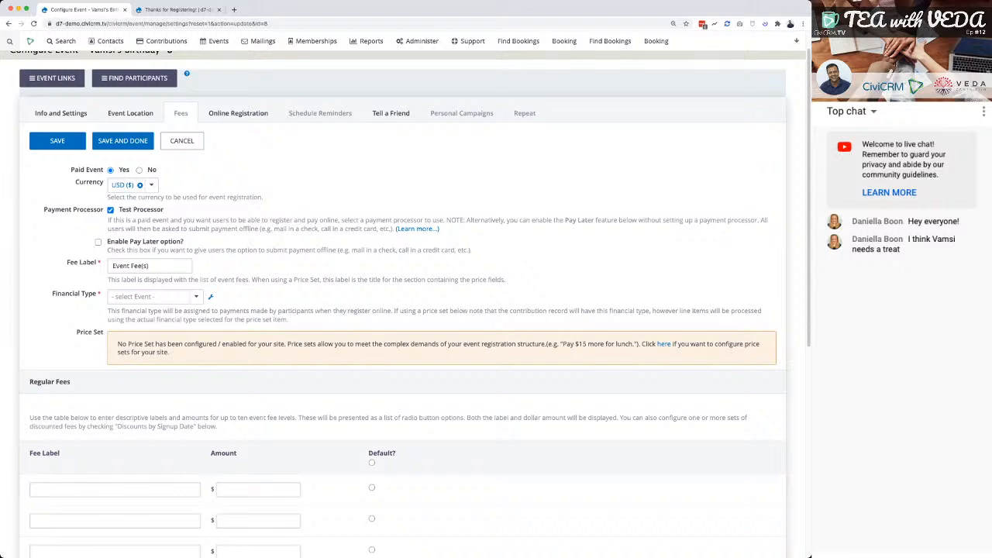
{"action": "left_click", "coordinate": [155, 296]}
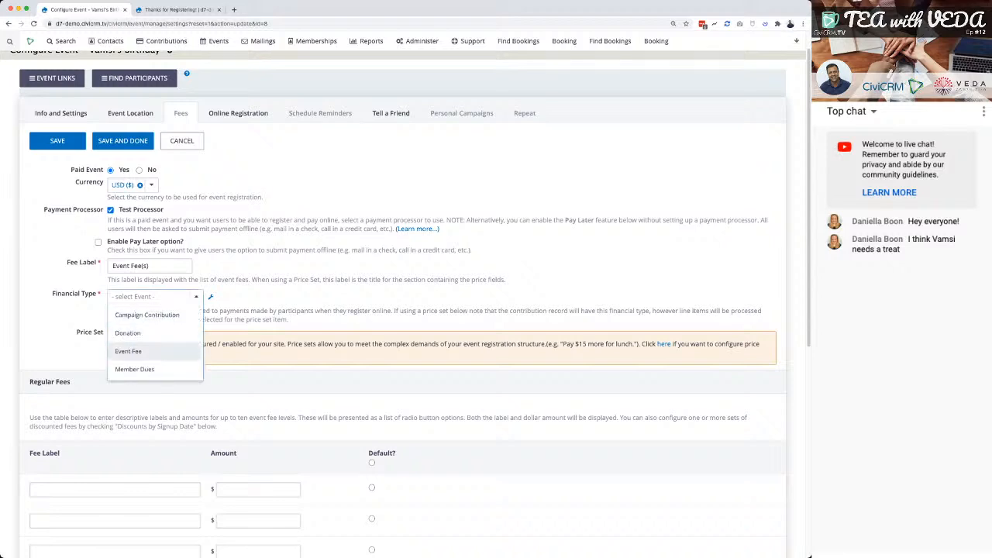
{"action": "left_click", "coordinate": [128, 352]}
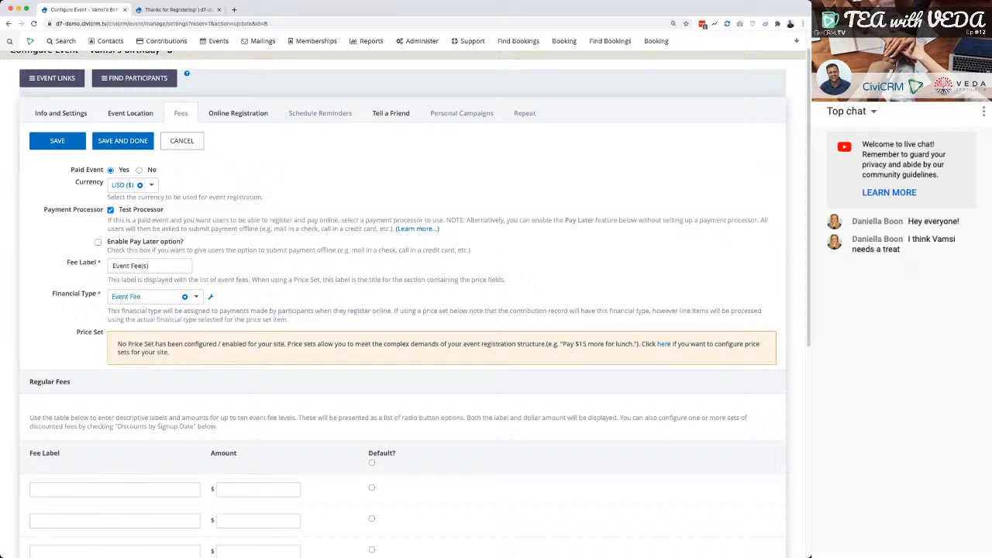
{"action": "left_click", "coordinate": [196, 297]}
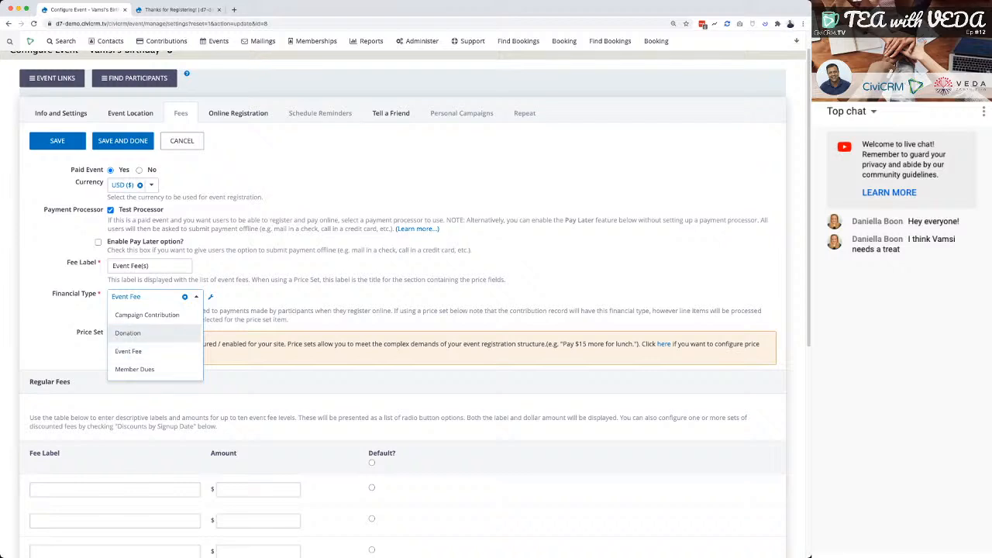
{"action": "key", "text": "Escape"}
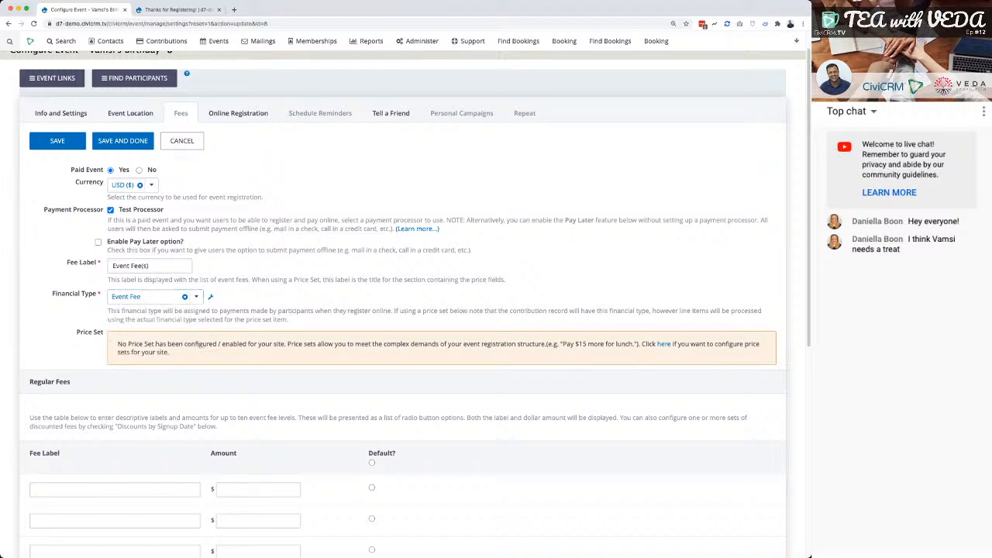
{"action": "scroll", "coordinate": [403, 310], "scroll_direction": "down", "scroll_amount": 4}
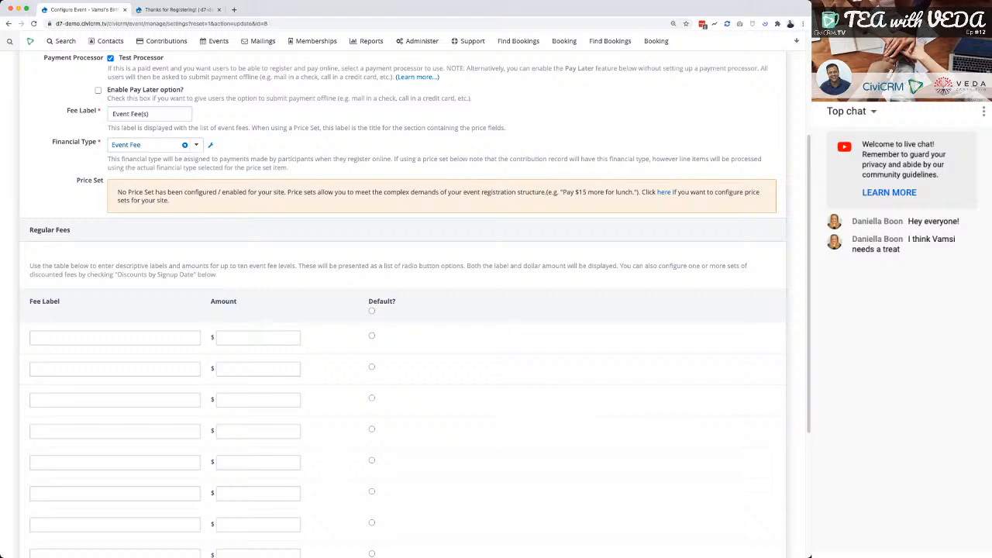
{"action": "left_click", "coordinate": [153, 145]}
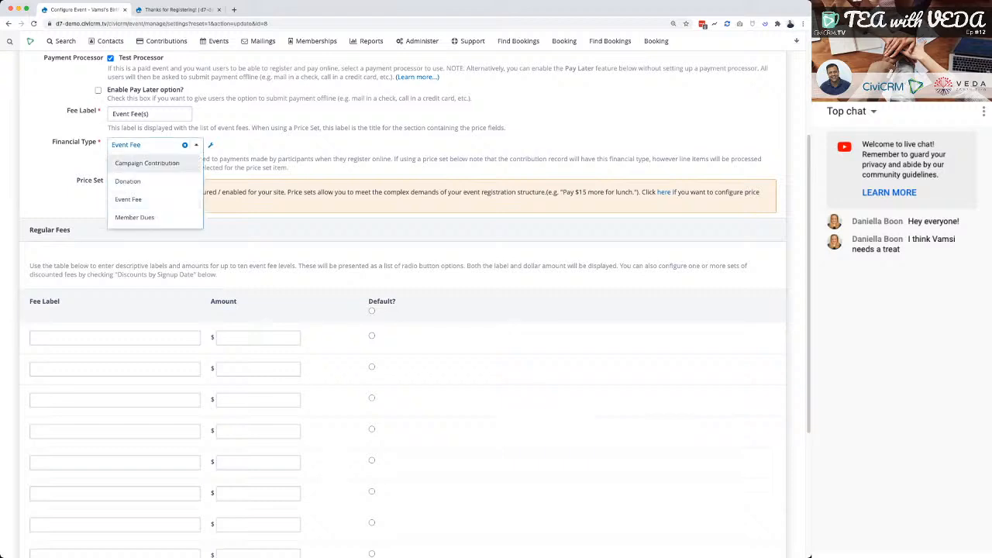
{"action": "left_click", "coordinate": [153, 145]}
Add a regular fee level labelled "Coming for 2 hrs" with an amount of $10.
{"action": "left_click", "coordinate": [114, 338]}
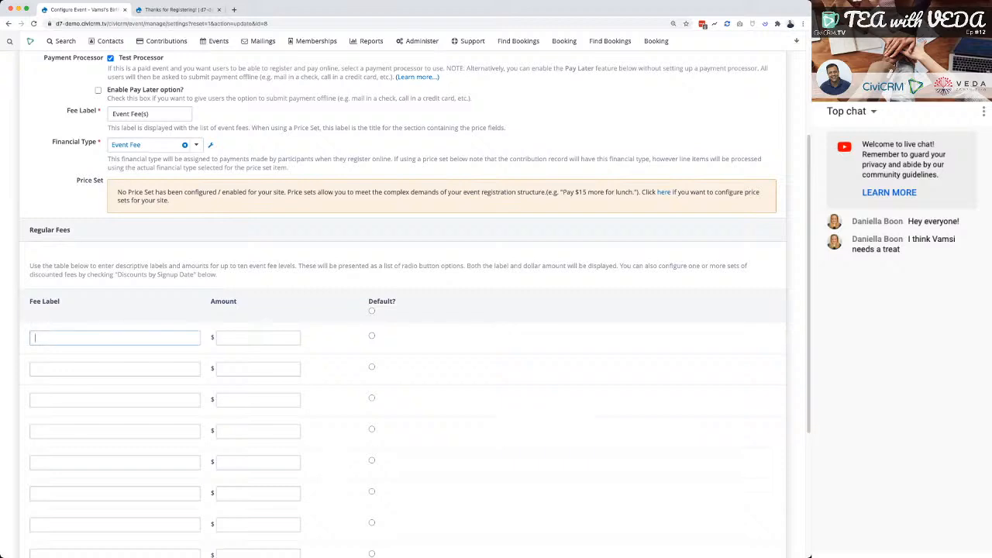
{"action": "type", "text": "Bird"}
{"action": "key", "text": "BackSpace"}
{"action": "key", "text": "BackSpace"}
{"action": "key", "text": "BackSpace"}
{"action": "key", "text": "BackSpace"}
{"action": "type", "text": "Coming for 2 h"}
{"action": "type", "text": "rds"}
{"action": "key", "text": "BackSpace"}
{"action": "type", "text": "s"}
{"action": "key", "text": "Tab"}
{"action": "type", "text": "10"}
{"action": "key", "text": "Tab"}
{"action": "key", "text": "Tab"}
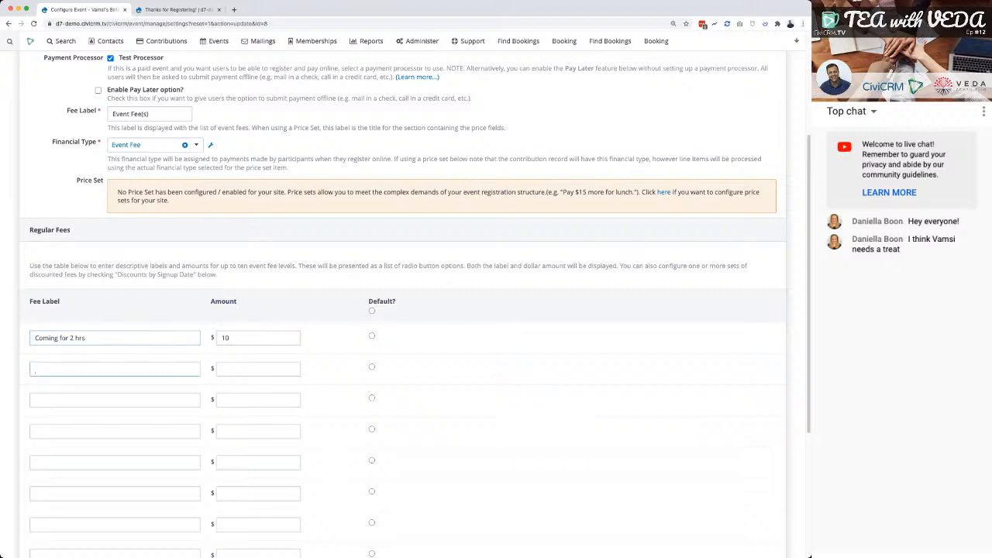
Add a second regular fee level labelled "Coming for 1 hrs" with an amount of $7.
{"action": "type", "text": "Coming for 1 hrs"}
{"action": "key", "text": "Tab"}
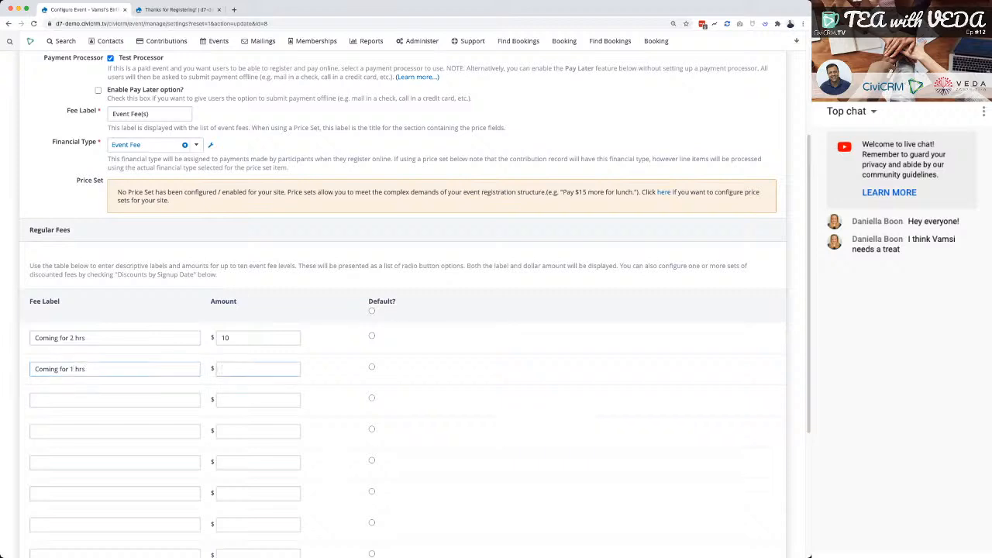
{"action": "type", "text": "7"}
{"action": "key", "text": "Tab"}
{"action": "key", "text": "Tab"}
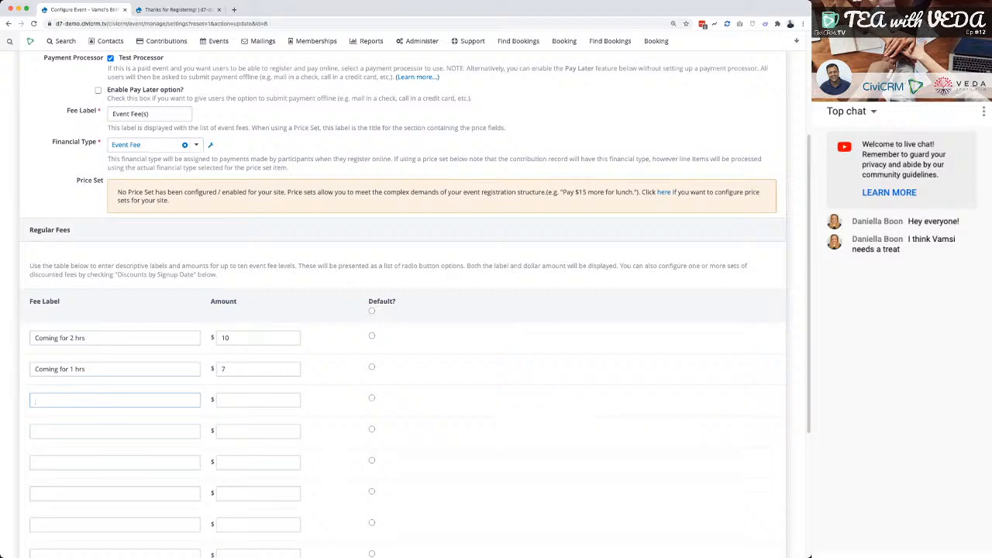
Add a third regular fee level labelled "Coming and won't bring a biscuit" with an amount of $15.
{"action": "type", "text": "C"}
{"action": "key", "text": "BackSpace"}
{"action": "type", "text": "Can"}
{"action": "key", "text": "BackSpace"}
{"action": "key", "text": "BackSpace"}
{"action": "key", "text": "BackSpace"}
{"action": "type", "text": "Coming and won't bring a biscuit"}
{"action": "key", "text": "Tab"}
{"action": "type", "text": "15"}
{"action": "key", "text": "Tab"}
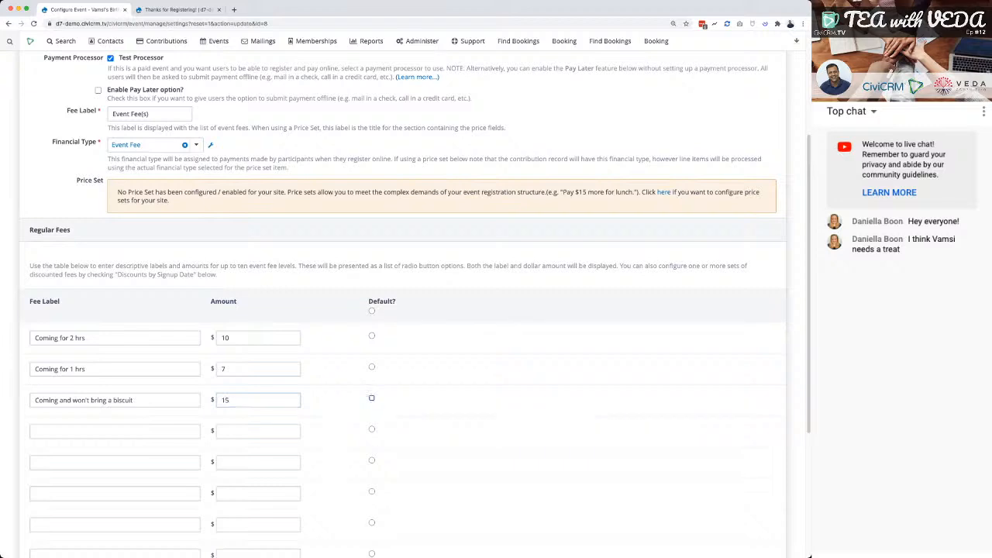
Try the Discounts by Signup Date option to examine its discount set fields, and turn it off again.
{"action": "scroll", "coordinate": [403, 310], "scroll_direction": "down", "scroll_amount": 5}
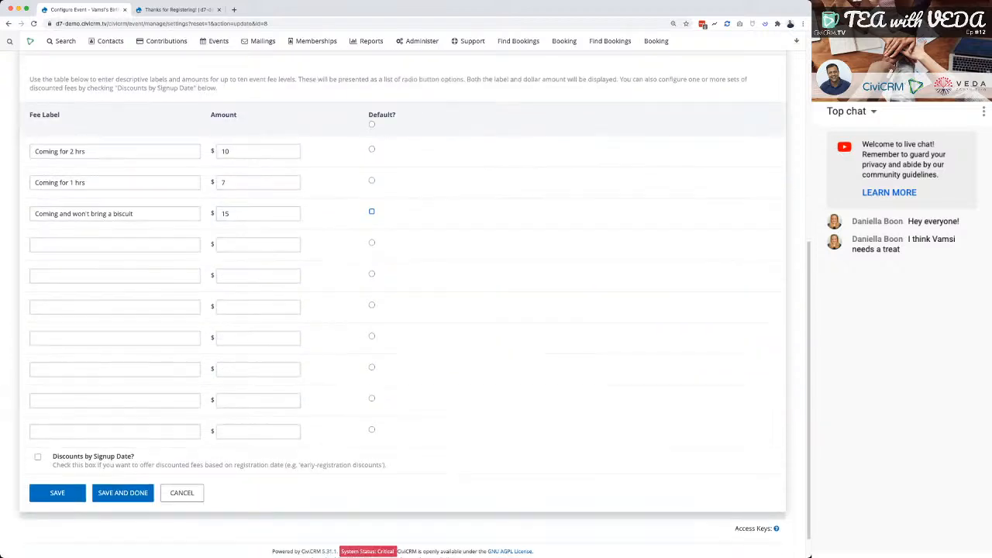
{"action": "left_click", "coordinate": [38, 458]}
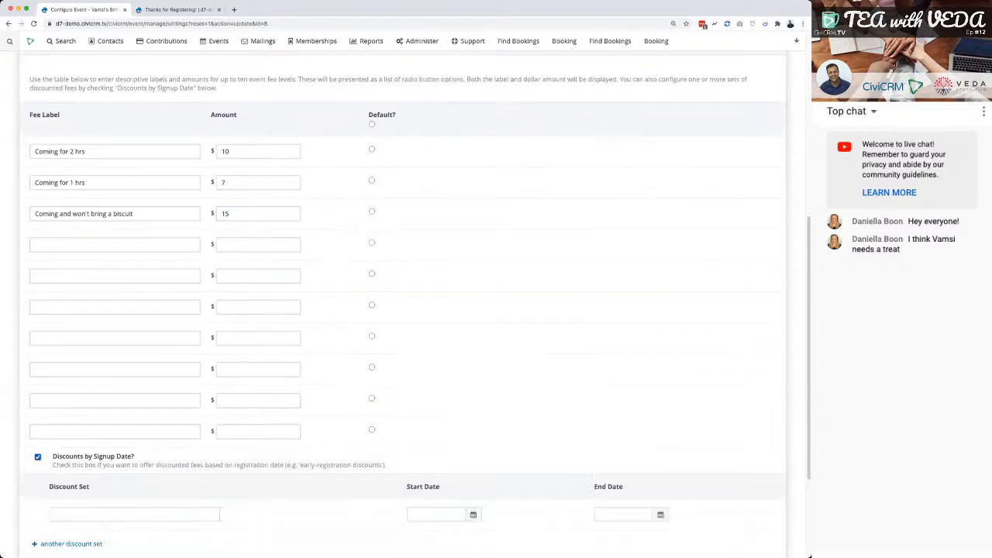
{"action": "left_click", "coordinate": [38, 457]}
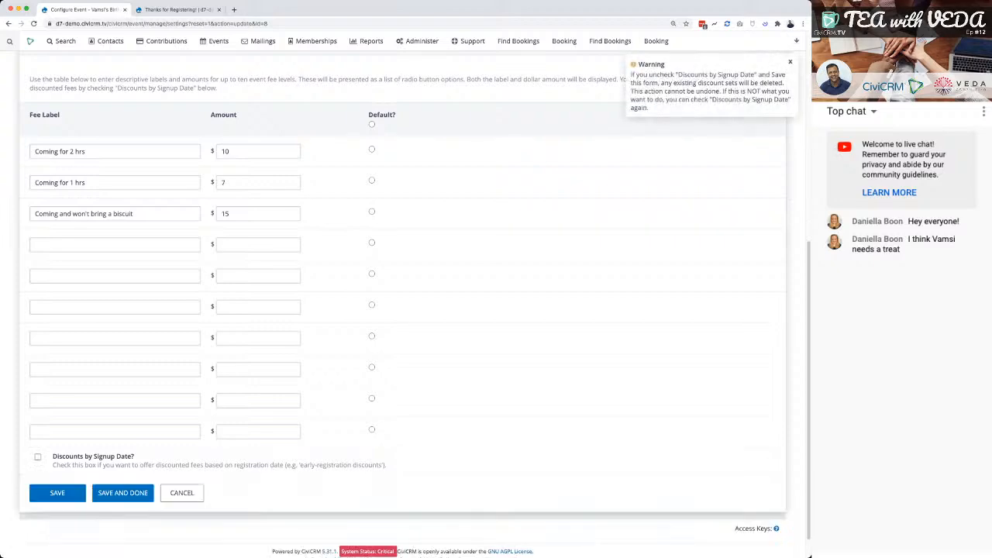
{"action": "left_click", "coordinate": [38, 457]}
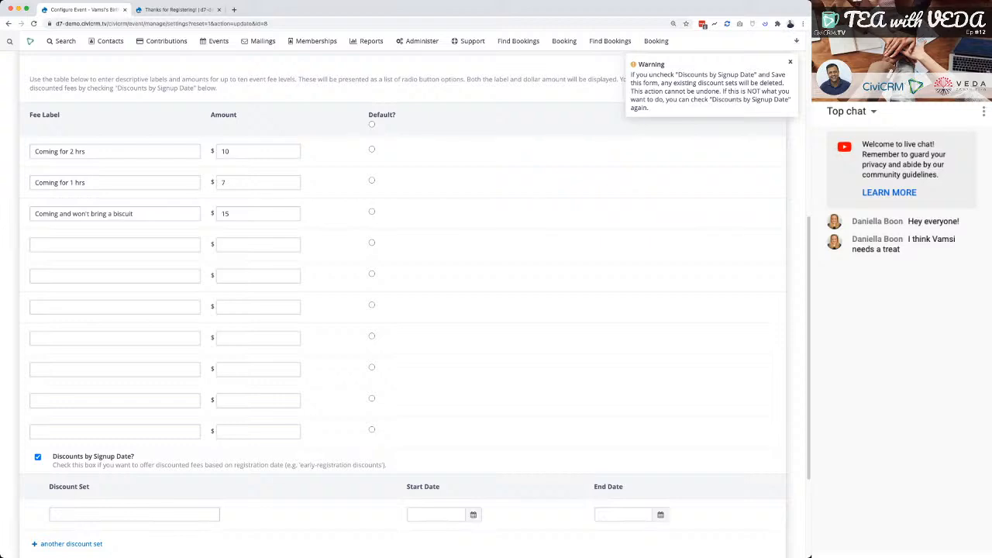
{"action": "scroll", "coordinate": [403, 310], "scroll_direction": "down", "scroll_amount": 4}
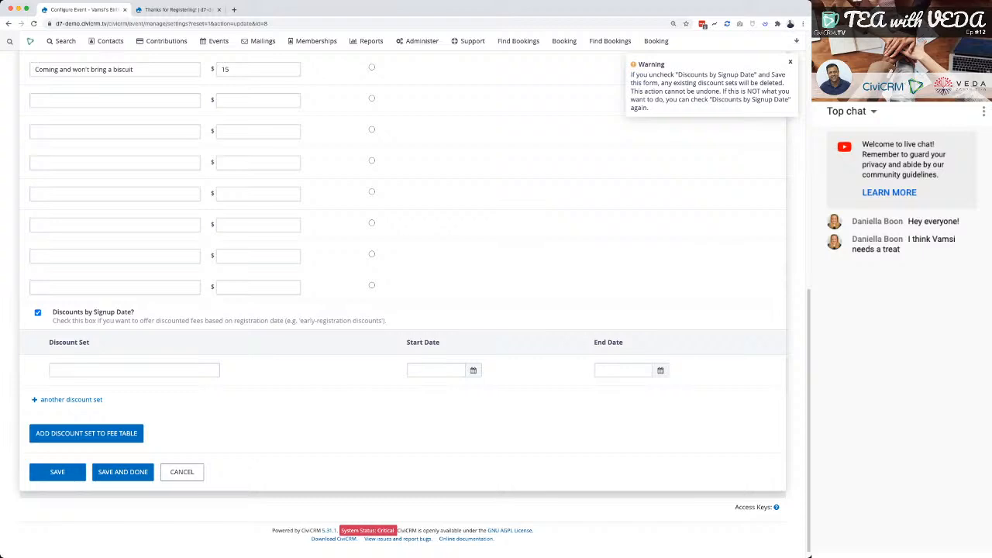
{"action": "left_click", "coordinate": [37, 312]}
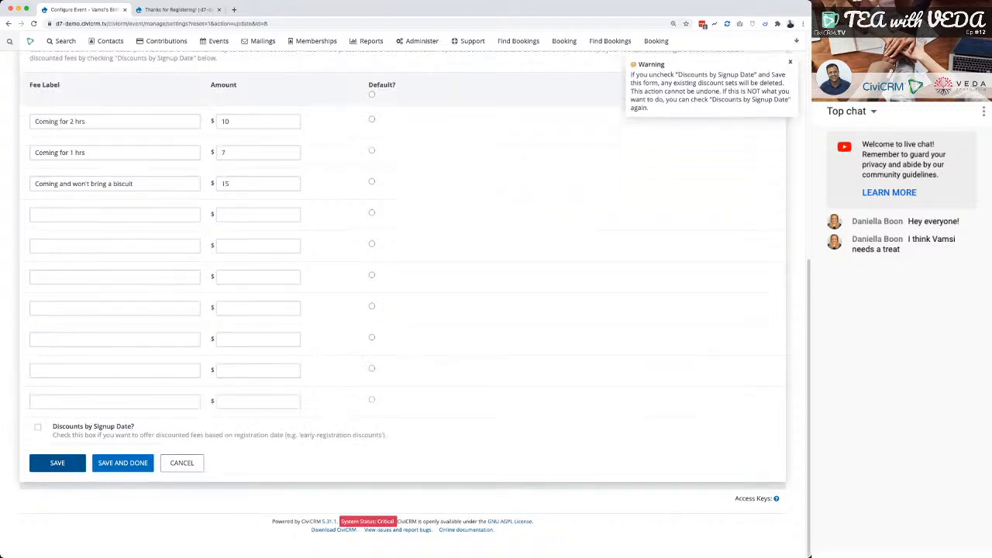
Save the event's fee settings and check the stored fee levels.
{"action": "left_click", "coordinate": [57, 463]}
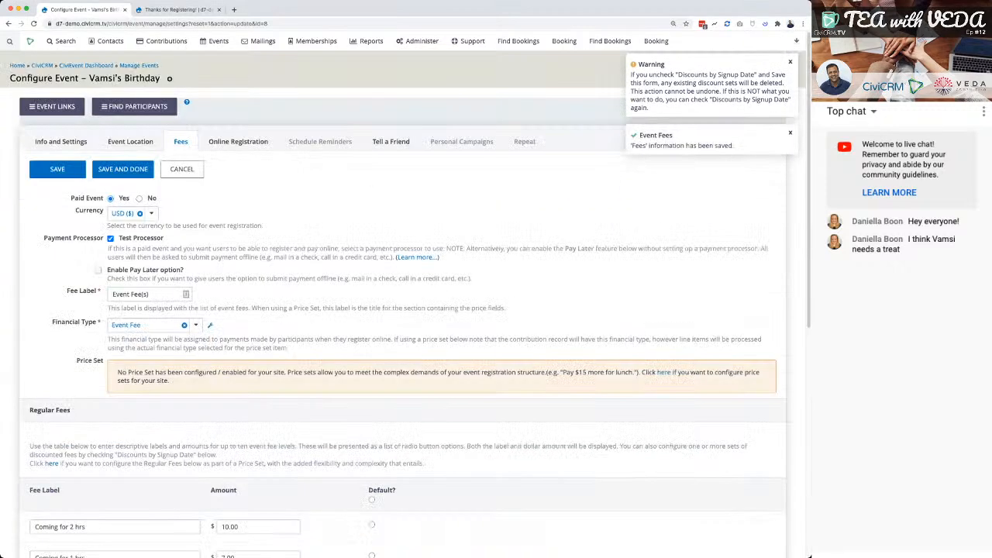
{"action": "scroll", "coordinate": [116, 465], "scroll_direction": "down", "scroll_amount": 5}
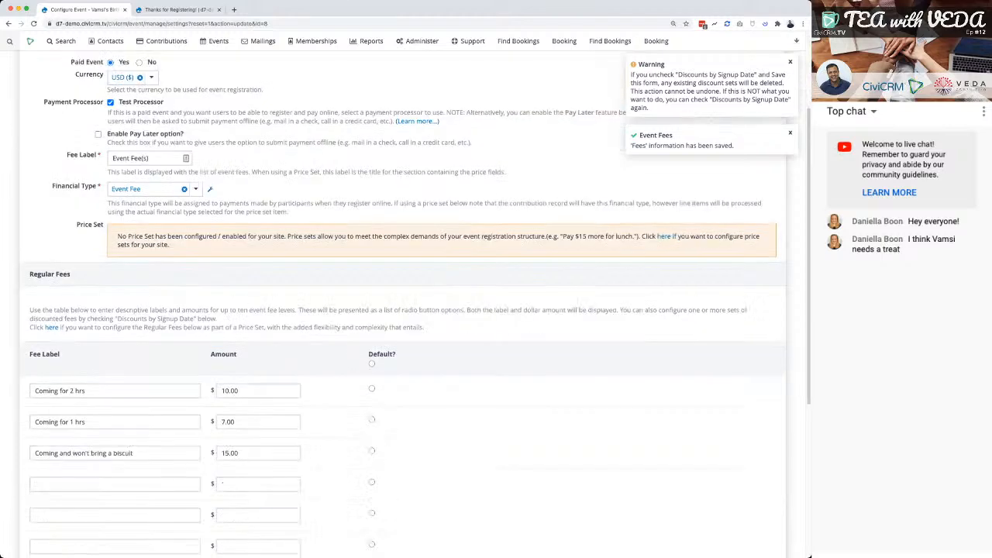
{"action": "scroll", "coordinate": [183, 169], "scroll_direction": "up", "scroll_amount": 5}
Copy the event information URL from the event's info settings and load it in the browser tab showing the thank-you page.
{"action": "left_click", "coordinate": [178, 10]}
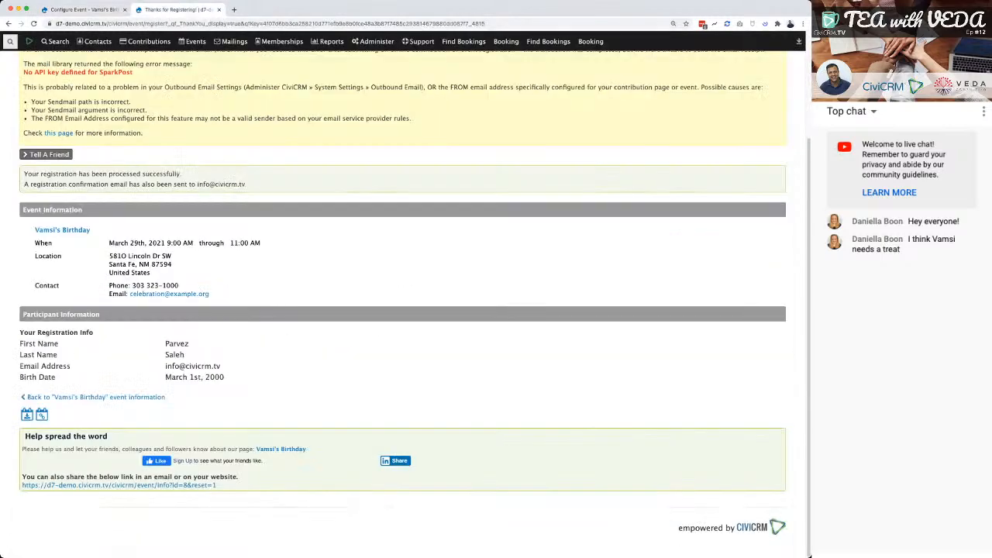
{"action": "left_click", "coordinate": [84, 10]}
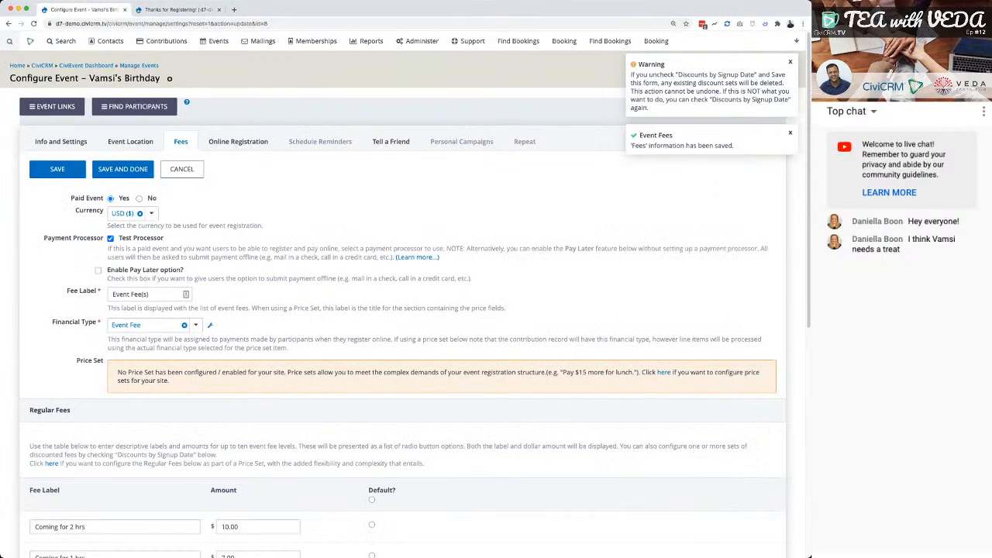
{"action": "left_click", "coordinate": [61, 142]}
{"action": "scroll", "coordinate": [404, 294], "scroll_direction": "down", "scroll_amount": 5}
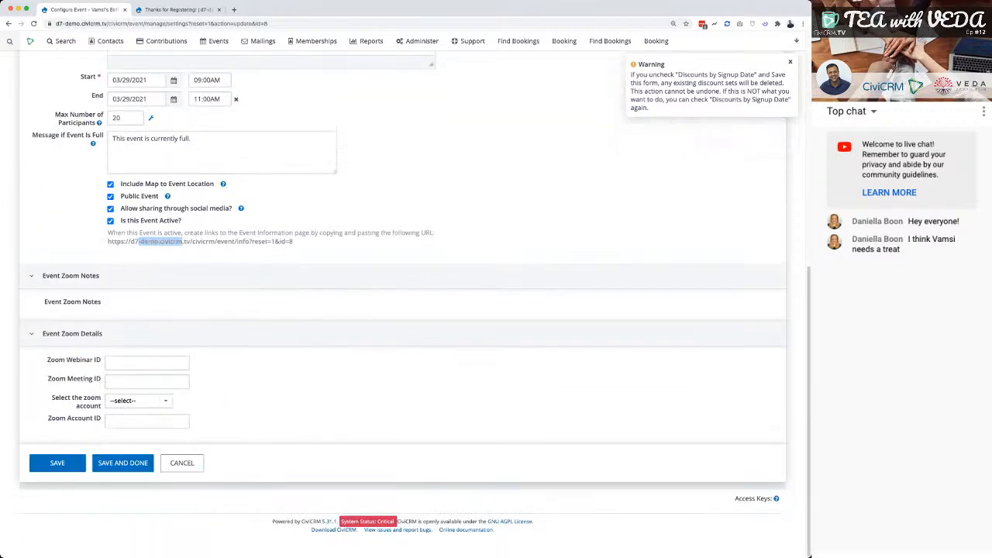
{"action": "triple_click", "coordinate": [160, 241]}
{"action": "key", "text": "super+c"}
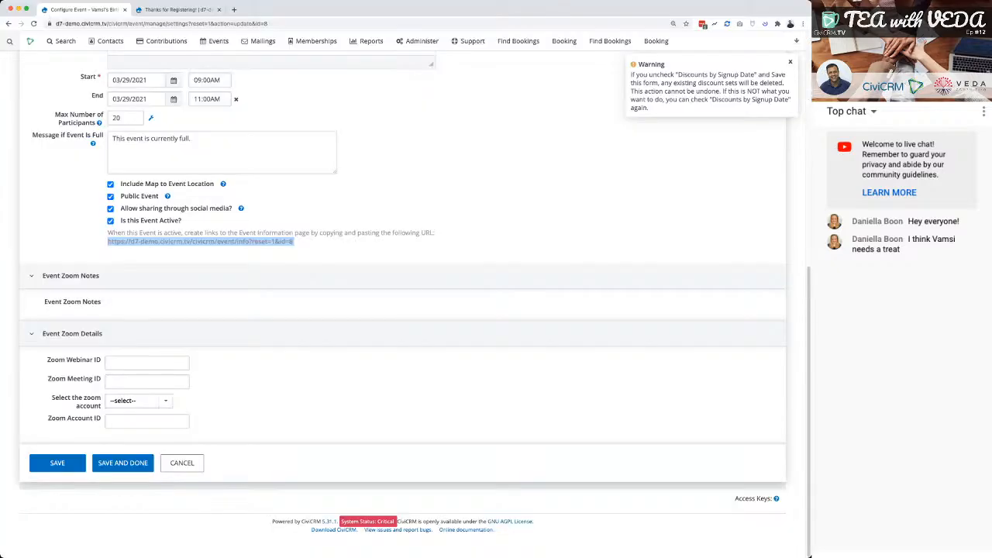
{"action": "left_click", "coordinate": [198, 10]}
{"action": "left_click", "coordinate": [232, 23]}
{"action": "key", "text": "super+v"}
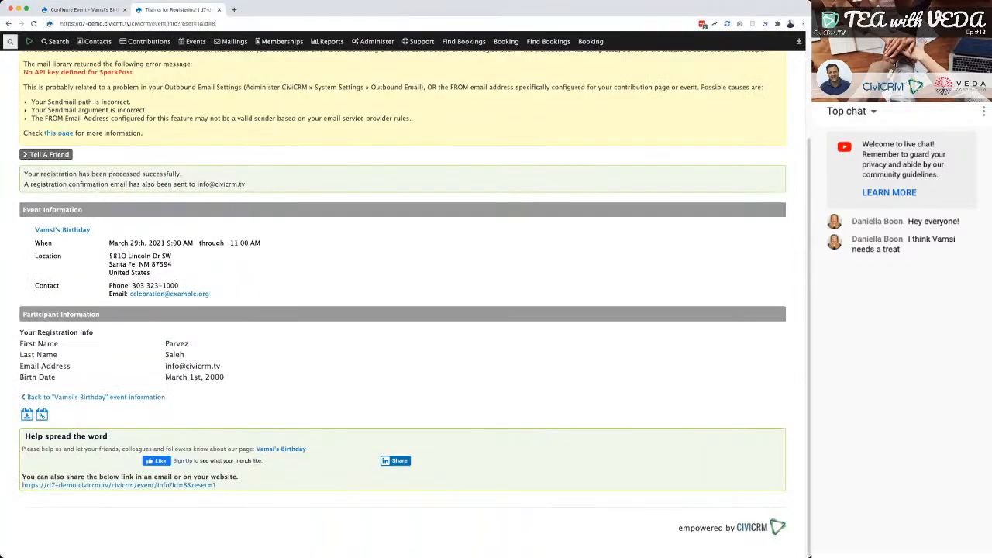
{"action": "key", "text": "Return"}
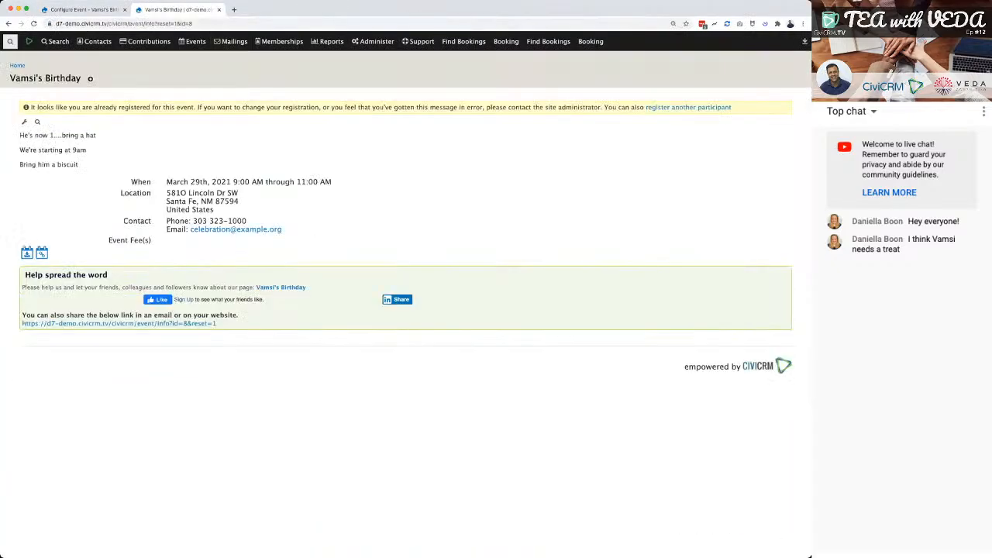
Start registering another participant and enter the participant's first name, last name and email address.
{"action": "left_click", "coordinate": [689, 108]}
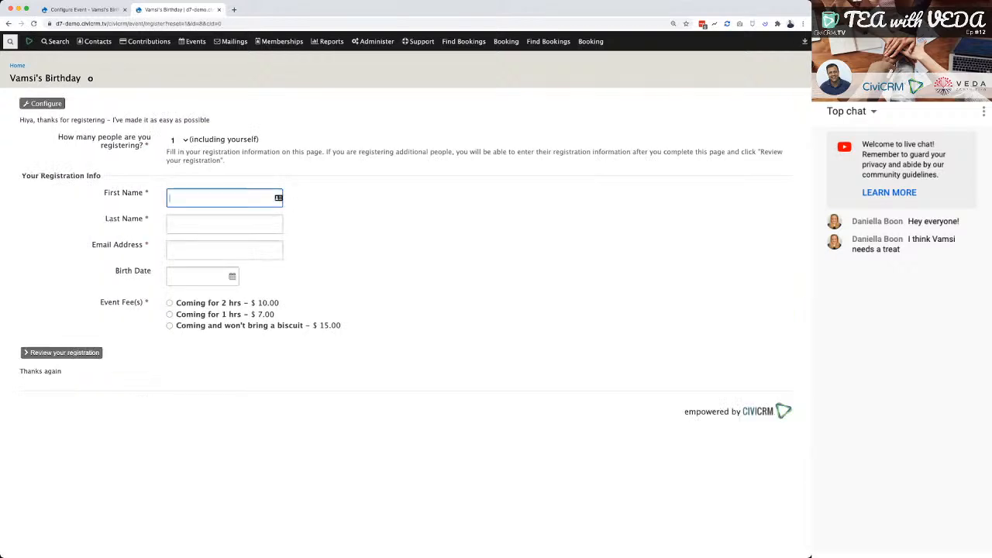
{"action": "type", "text": "Joe"}
{"action": "key", "text": "Tab"}
{"action": "type", "text": "Bloggs"}
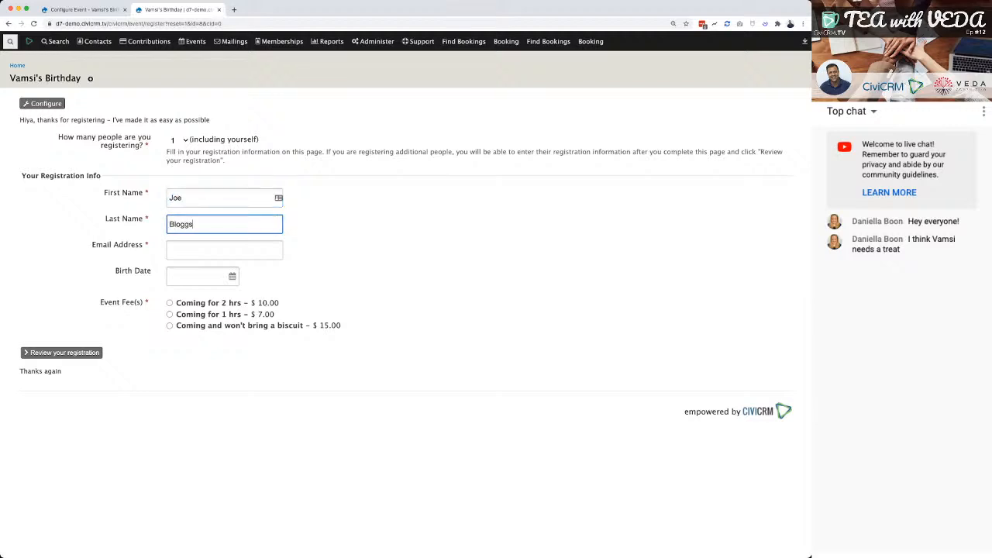
{"action": "key", "text": "Tab"}
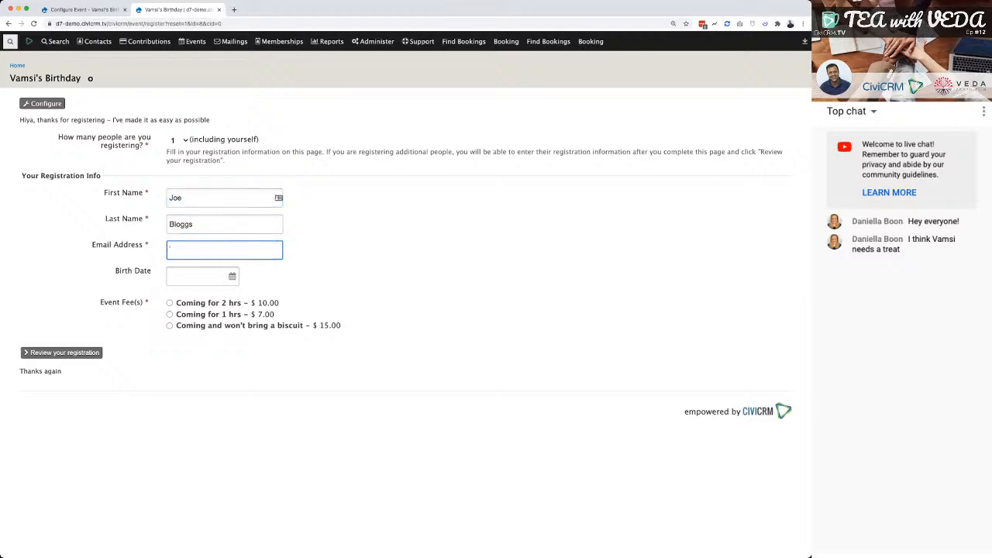
{"action": "key", "text": "Tab"}
Set the participant's birth date and select the "Coming and won't bring a biscuit" fee of $15.00.
{"action": "left_click", "coordinate": [176, 296]}
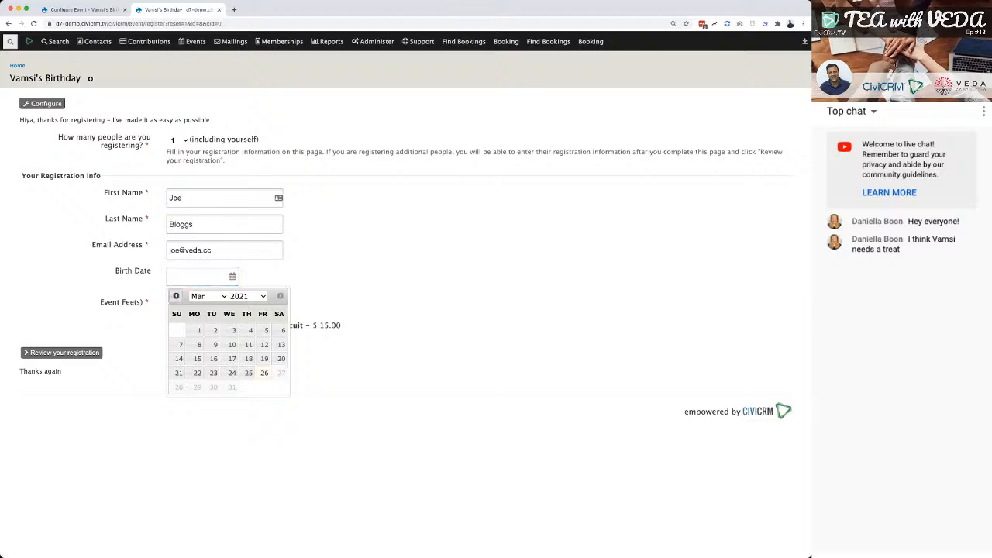
{"action": "left_click", "coordinate": [209, 296]}
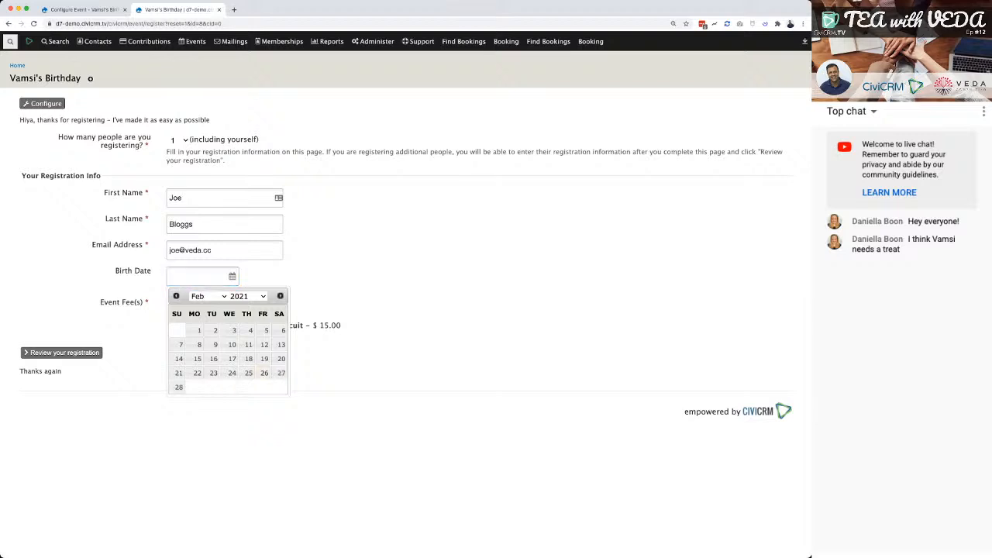
{"action": "left_click", "coordinate": [247, 296]}
{"action": "left_click", "coordinate": [212, 330]}
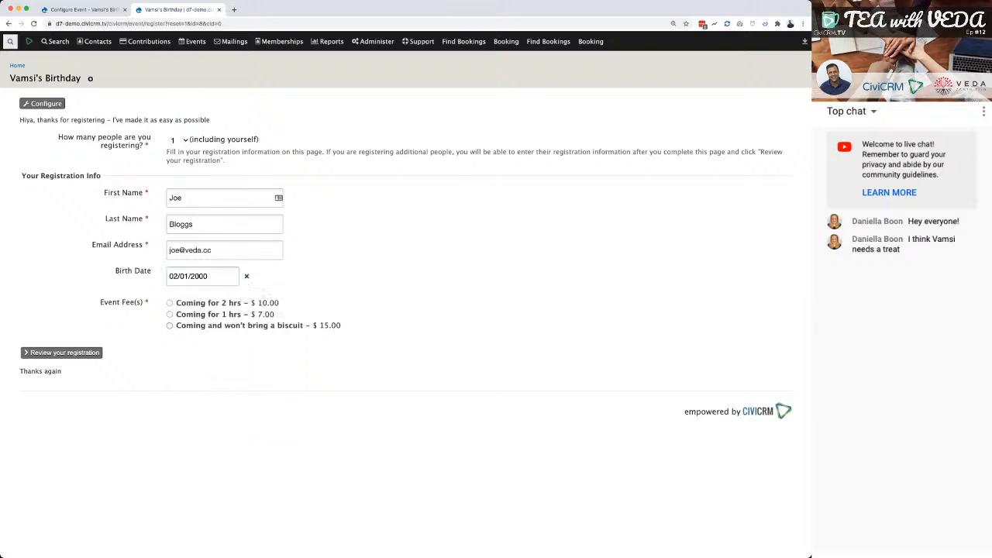
{"action": "left_click", "coordinate": [169, 326]}
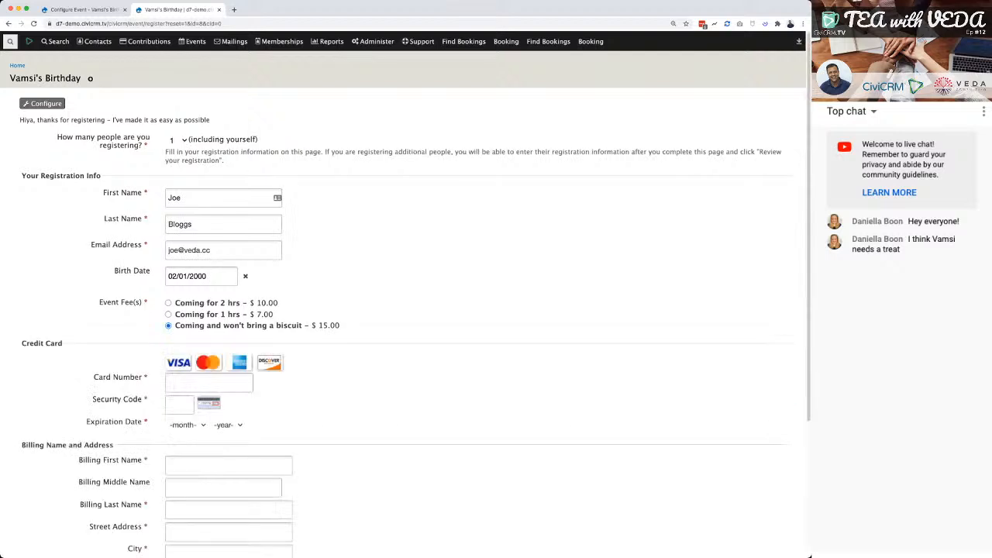
Try to enter a test credit card number for the registration payment.
{"action": "left_click", "coordinate": [209, 383]}
{"action": "key", "text": "super+Tab"}
{"action": "left_click", "coordinate": [209, 383]}
{"action": "type", "text": "222"}
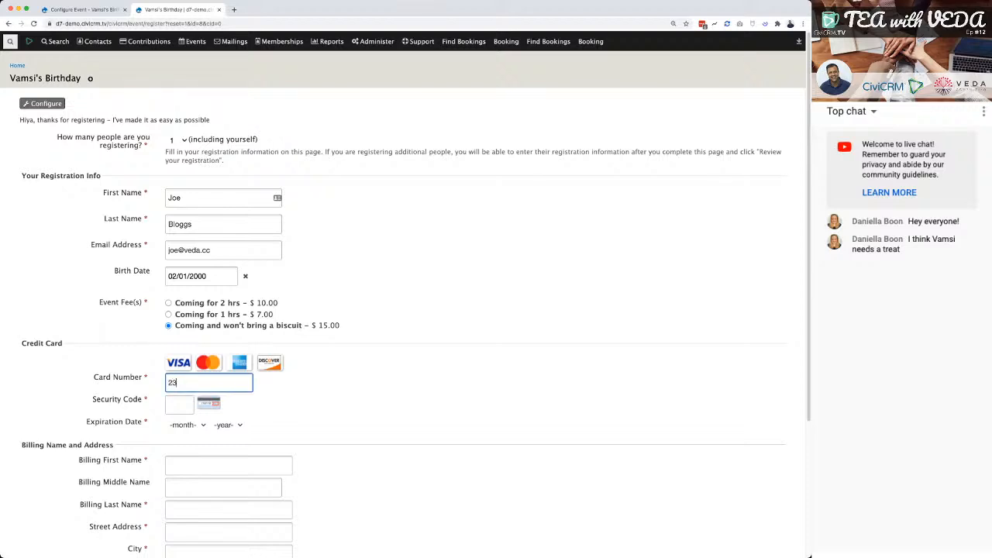
{"action": "key", "text": "BackSpace"}
{"action": "key", "text": "BackSpace"}
{"action": "key", "text": "BackSpace"}
{"action": "type", "text": "1234123412341234"}
{"action": "key", "text": "BackSpace"}
{"action": "key", "text": "BackSpace"}
{"action": "type", "text": "23"}
{"action": "key", "text": "BackSpace"}
{"action": "type", "text": "34"}
{"action": "key", "text": "Tab"}
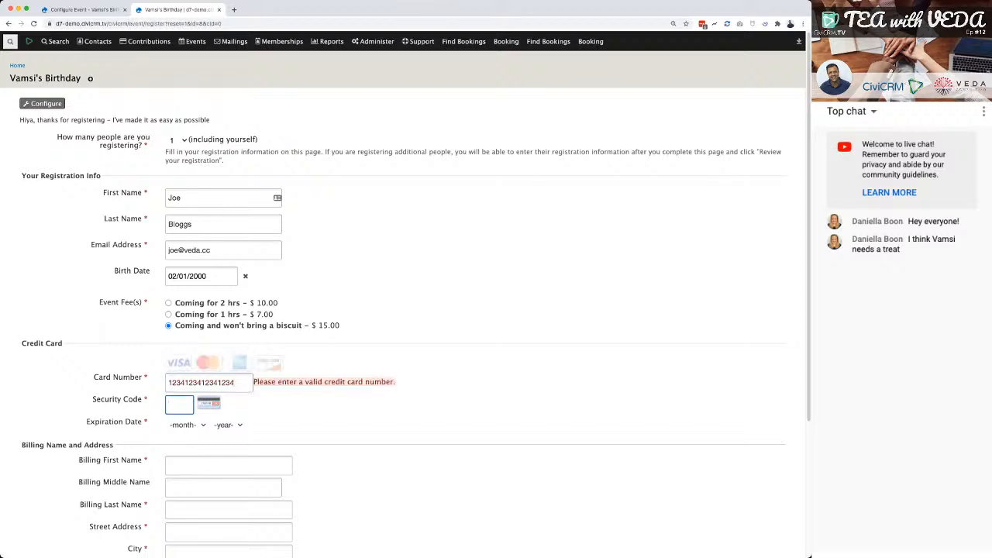
Try replacing the rejected card number with a different test card number.
{"action": "left_click", "coordinate": [235, 383]}
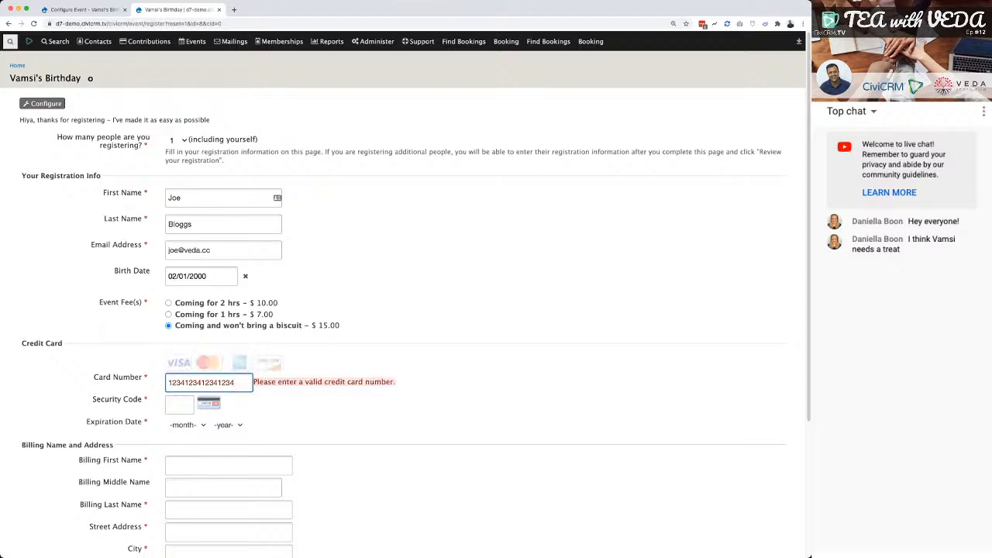
{"action": "left_click_drag", "start_coordinate": [235, 383], "coordinate": [167, 383]}
{"action": "type", "text": "11111111111111111"}
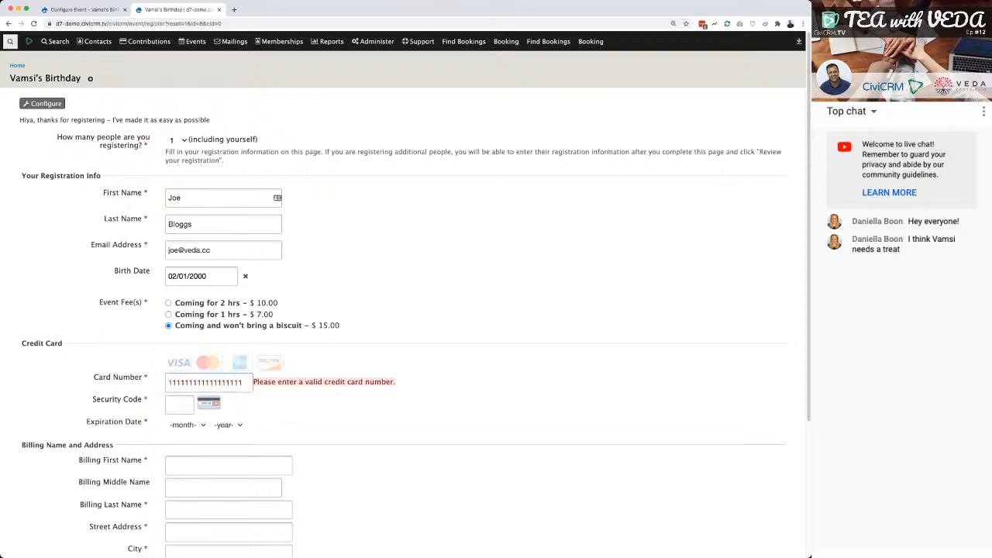
Enter the card's security code and set its expiration date to Feb 2022.
{"action": "key", "text": "Tab"}
{"action": "type", "text": "123"}
{"action": "key", "text": "Tab"}
{"action": "key", "text": "Tab"}
{"action": "key", "text": "Down"}
{"action": "key", "text": "Down"}
{"action": "key", "text": "Return"}
{"action": "key", "text": "Tab"}
{"action": "key", "text": "Down"}
{"action": "key", "text": "Down"}
{"action": "key", "text": "Return"}
Replace the card number with the test number that was tried first.
{"action": "key", "text": "shift+Tab"}
{"action": "key", "text": "shift+Tab"}
{"action": "key", "text": "shift+Tab"}
{"action": "type", "text": "12"}
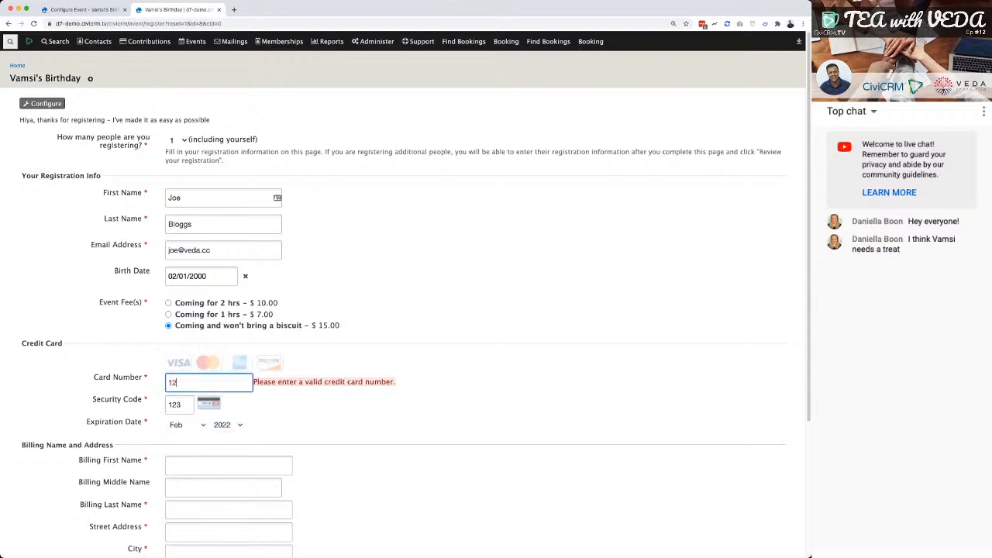
{"action": "type", "text": "34123412341234"}
Fill in the billing first name and billing last name on the registration form.
{"action": "scroll", "coordinate": [403, 311], "scroll_direction": "down", "scroll_amount": 5}
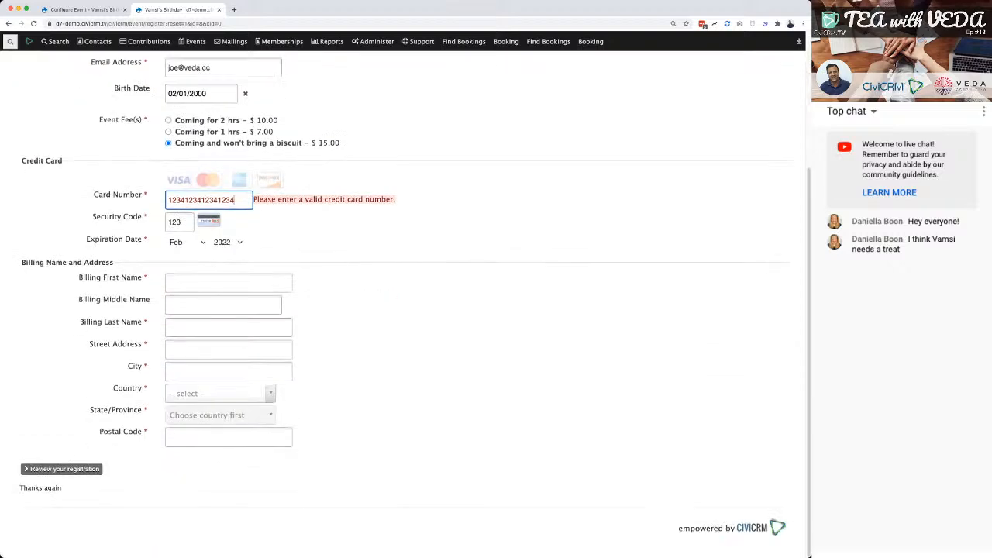
{"action": "left_click", "coordinate": [229, 283]}
{"action": "type", "text": "Joe"}
{"action": "key", "text": "Tab"}
{"action": "key", "text": "Tab"}
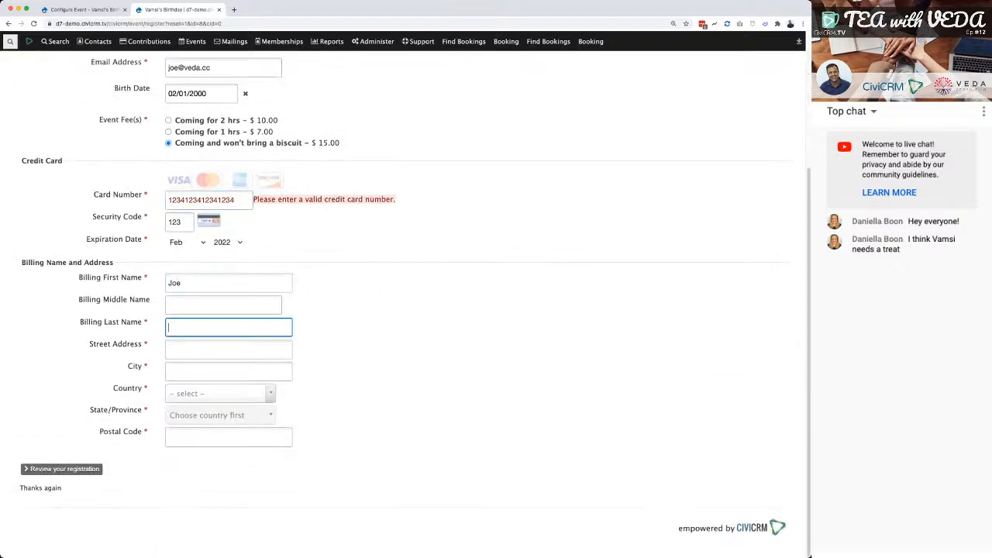
{"action": "type", "text": "Bloggs"}
Fill in the billing street address and city.
{"action": "key", "text": "Tab"}
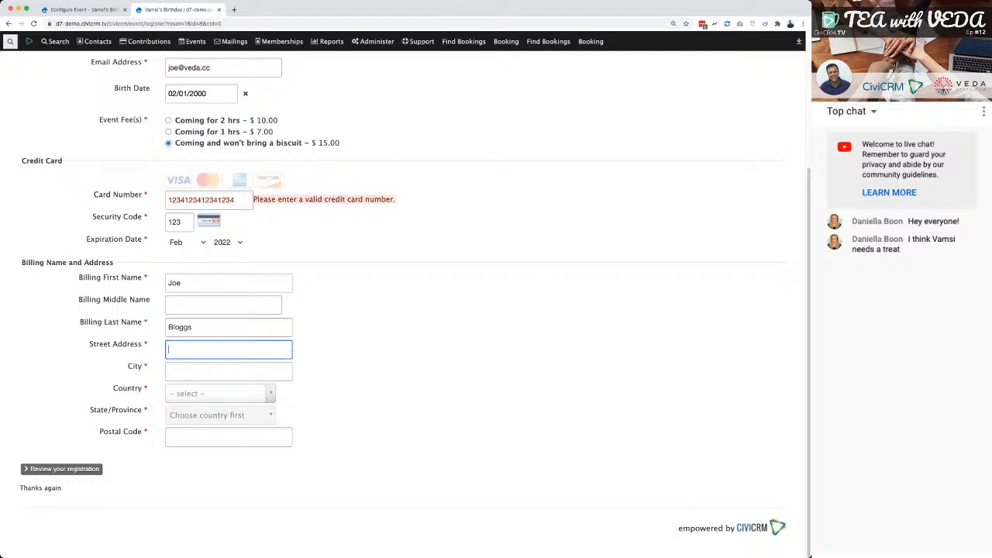
{"action": "type", "text": "London"}
{"action": "key", "text": "Tab"}
{"action": "type", "text": "London"}
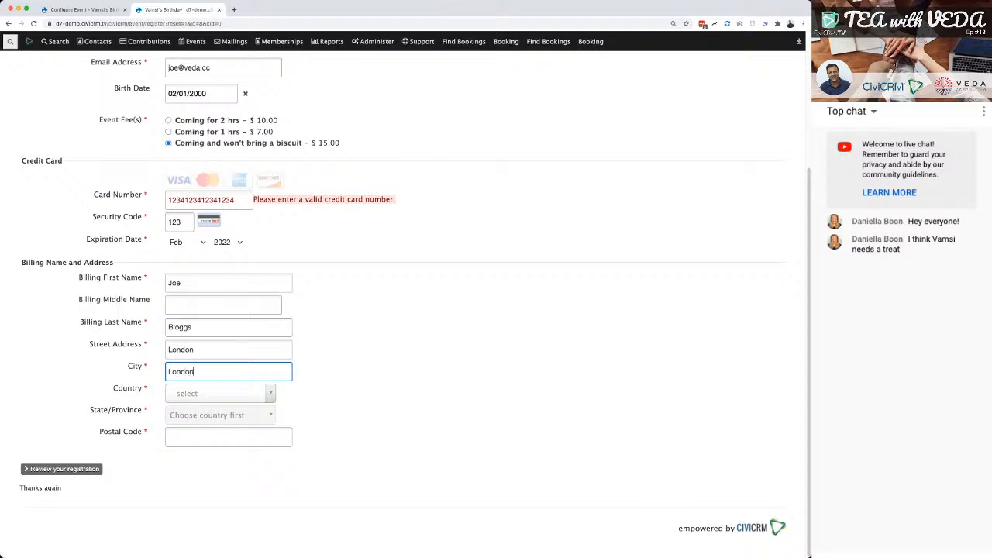
{"action": "key", "text": "Tab"}
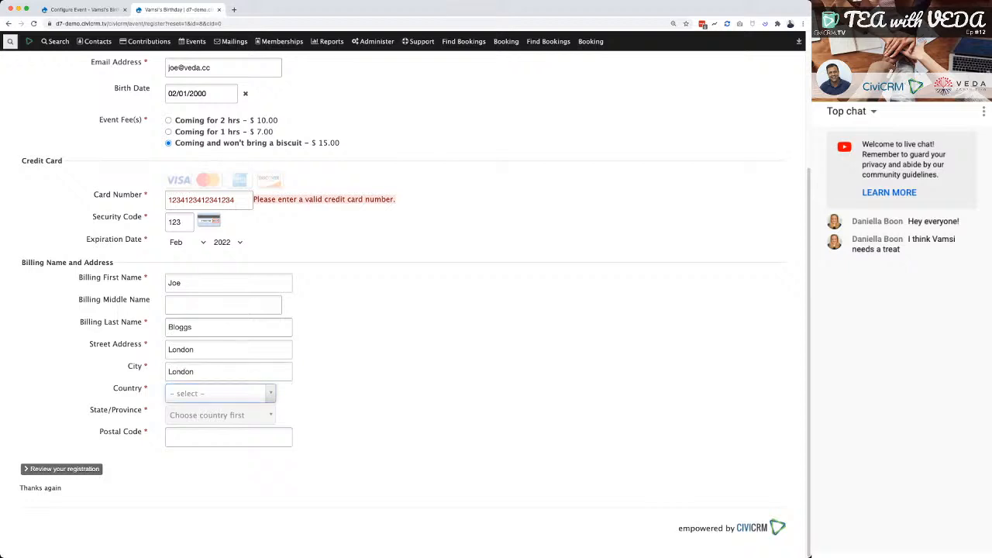
{"action": "key", "text": "Down"}
{"action": "key", "text": "Down"}
{"action": "key", "text": "Down"}
{"action": "key", "text": "Up"}
{"action": "key", "text": "Up"}
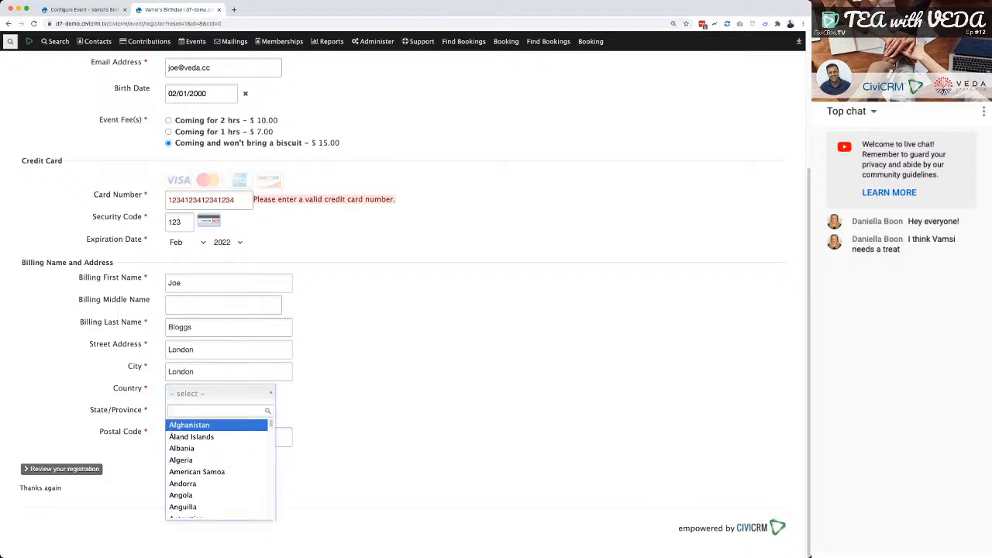
{"action": "type", "text": "lon"}
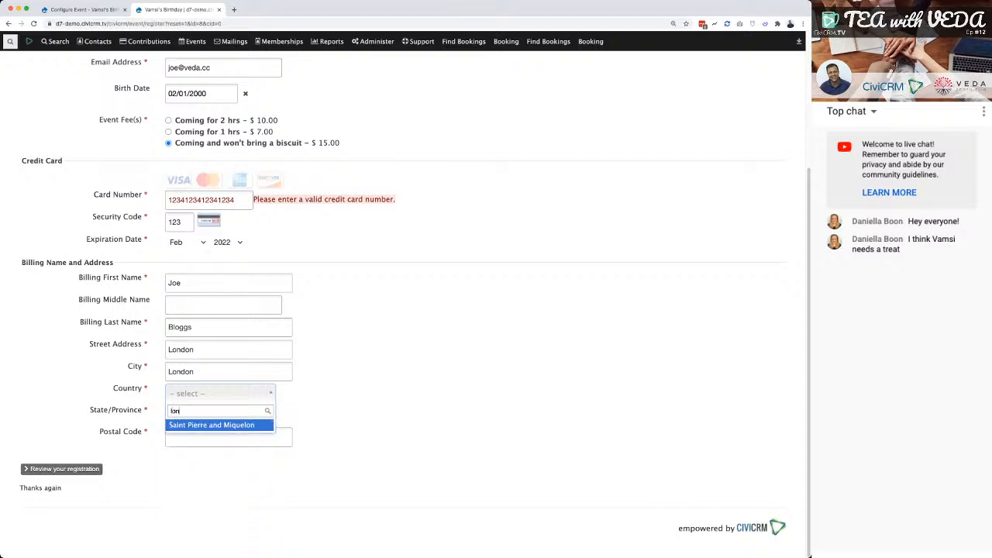
{"action": "key", "text": "BackSpace"}
{"action": "key", "text": "BackSpace"}
{"action": "key", "text": "BackSpace"}
{"action": "type", "text": "great"}
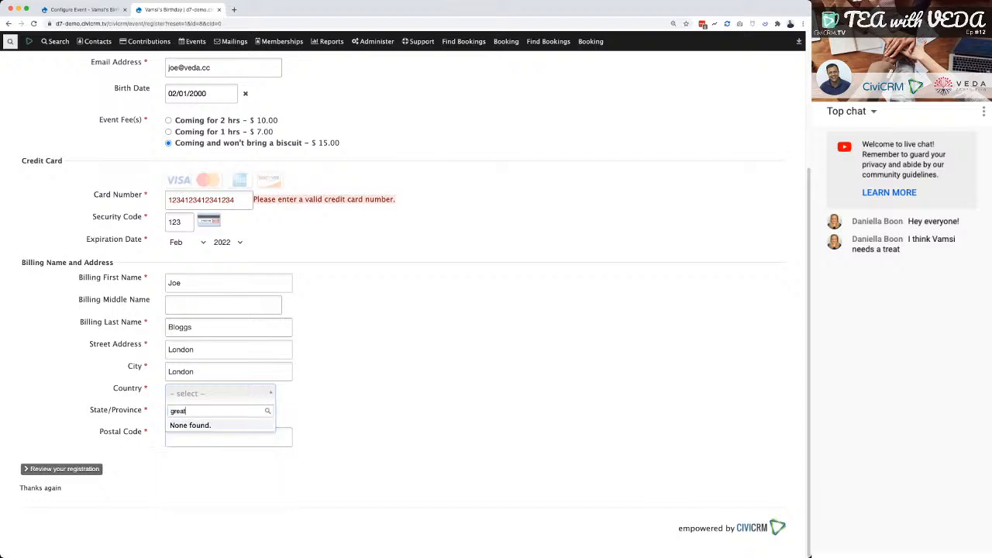
{"action": "key", "text": "BackSpace"}
{"action": "key", "text": "BackSpace"}
{"action": "key", "text": "BackSpace"}
{"action": "key", "text": "BackSpace"}
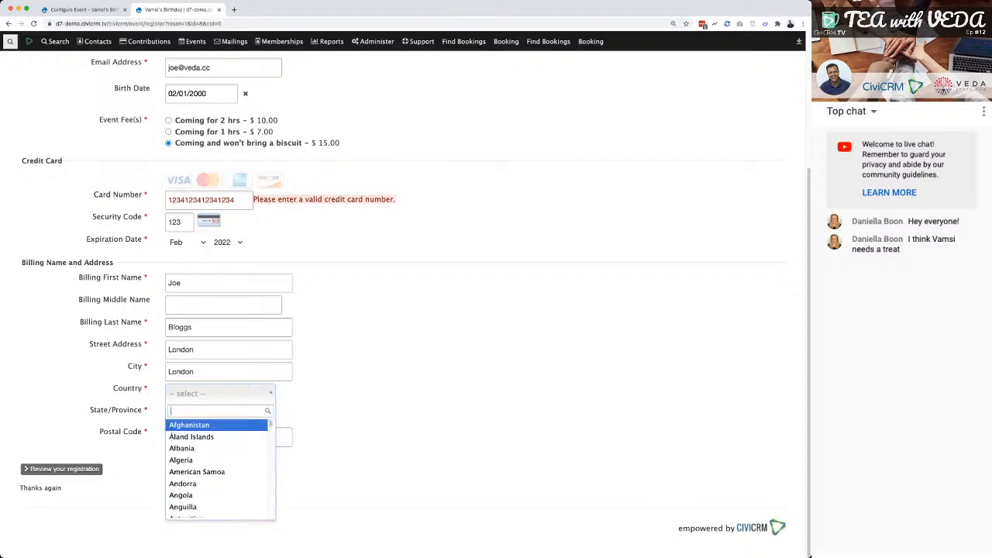
{"action": "type", "text": "lon"}
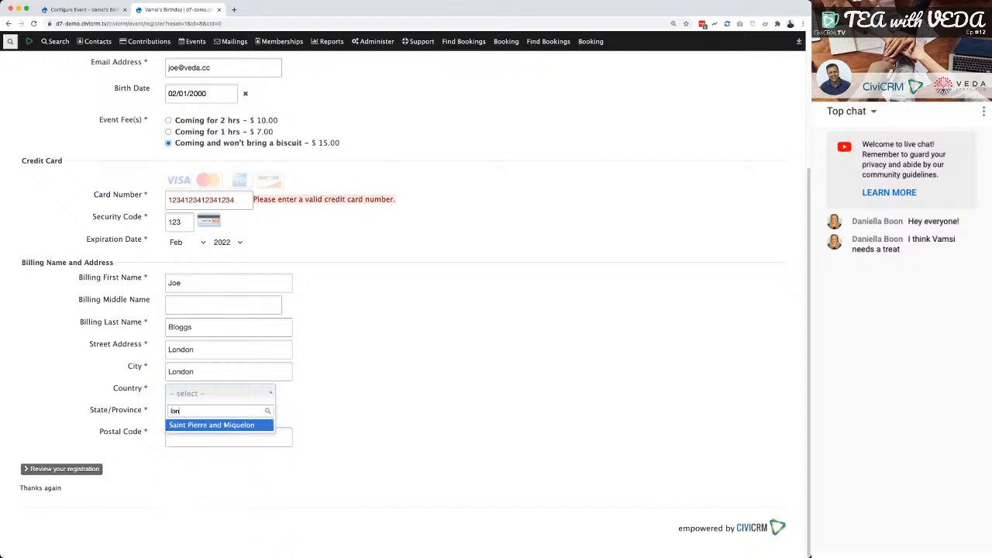
{"action": "key", "text": "Escape"}
Set the billing country to United Kingdom.
{"action": "key", "text": "Down"}
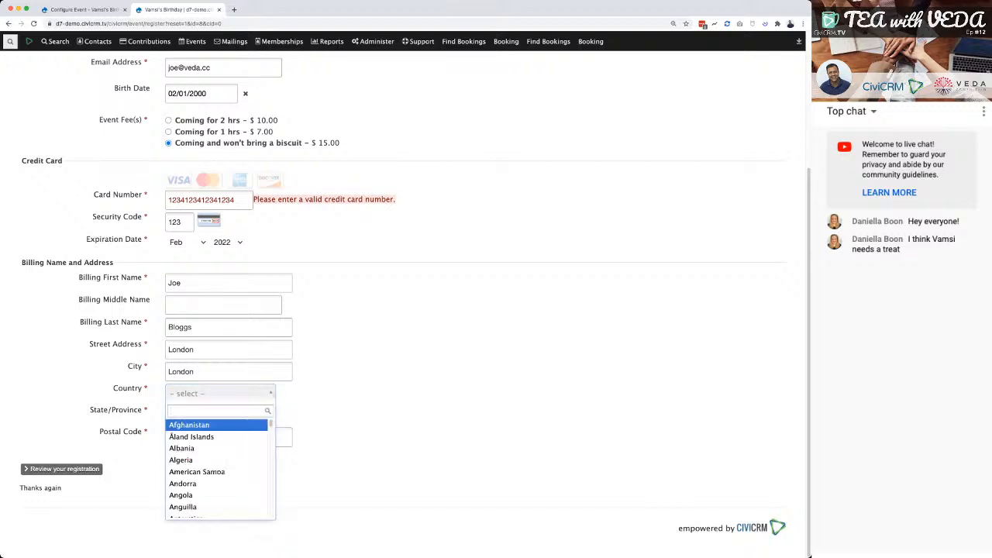
{"action": "type", "text": "unit"}
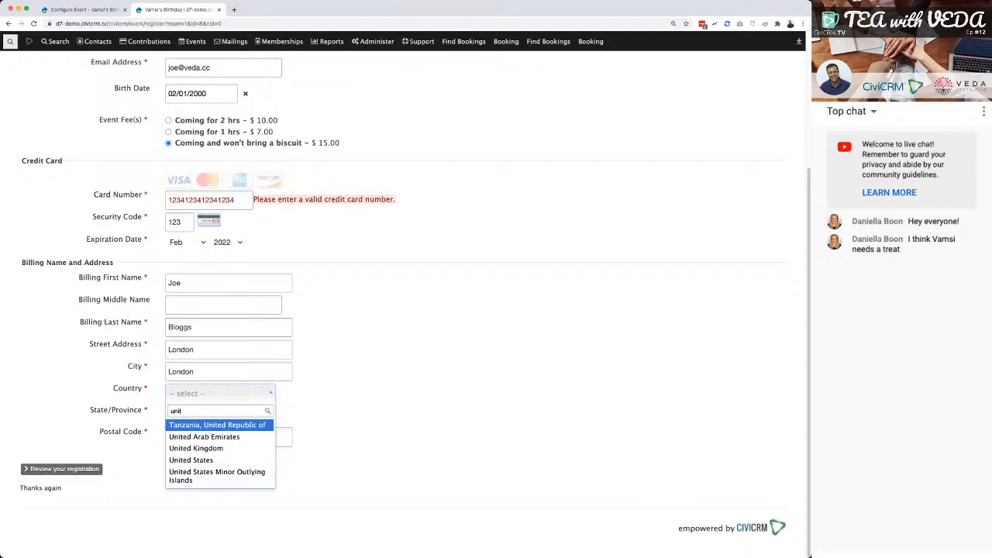
{"action": "key", "text": "Down"}
{"action": "key", "text": "Down"}
{"action": "key", "text": "Down"}
{"action": "key", "text": "Return"}
{"action": "key", "text": "Down"}
{"action": "key", "text": "Up"}
{"action": "key", "text": "Up"}
{"action": "key", "text": "Up"}
{"action": "key", "text": "Up"}
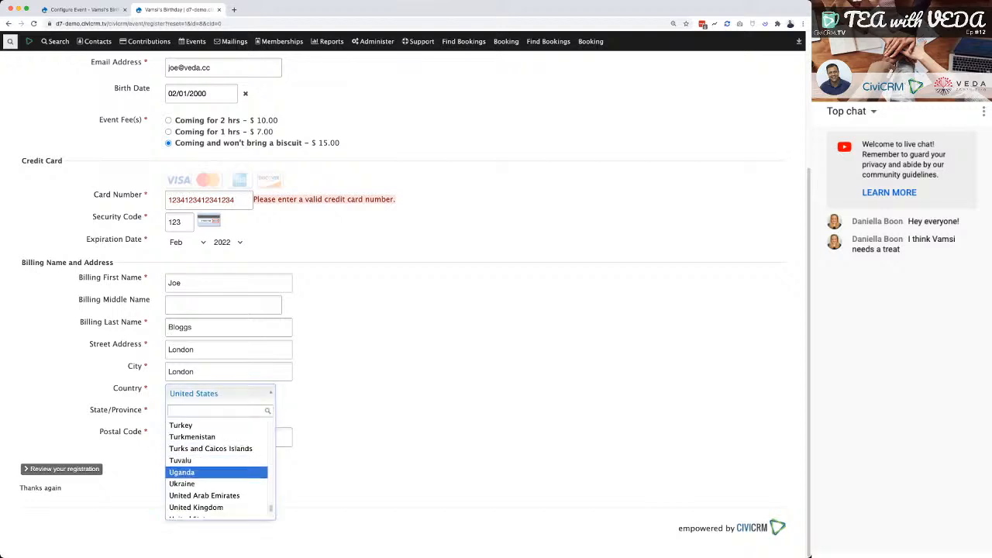
{"action": "key", "text": "Down"}
{"action": "key", "text": "Down"}
{"action": "key", "text": "Return"}
{"action": "key", "text": "Tab"}
Set the billing state/province to London.
{"action": "key", "text": "Down"}
{"action": "key", "text": "Down"}
{"action": "key", "text": "Down"}
{"action": "key", "text": "Down"}
{"action": "key", "text": "Down"}
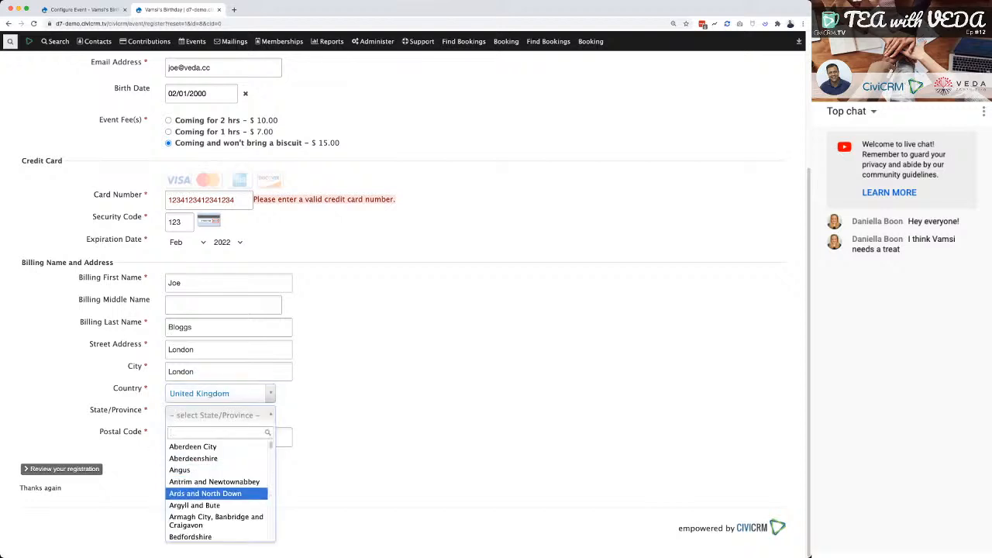
{"action": "key", "text": "Down"}
{"action": "key", "text": "Up"}
{"action": "key", "text": "Up"}
{"action": "type", "text": "lon"}
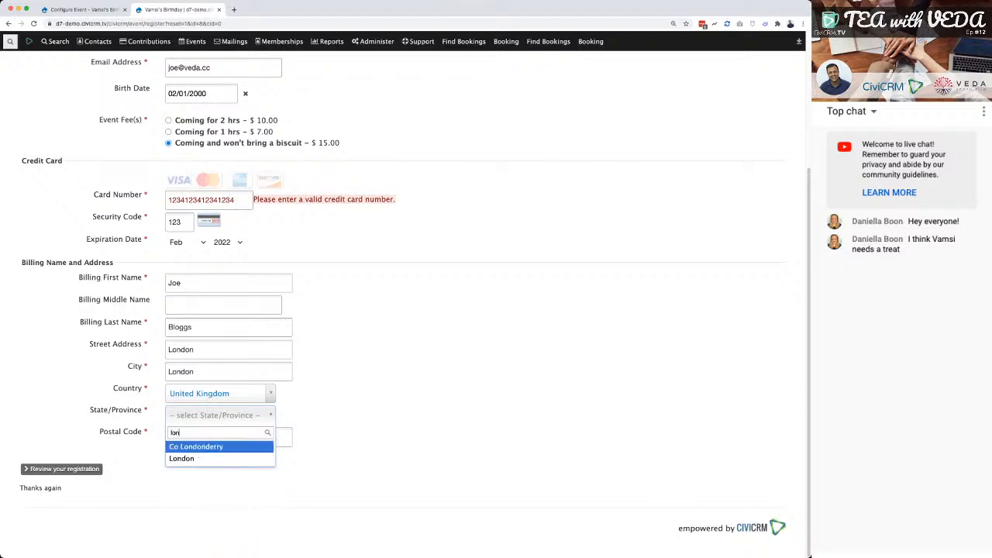
{"action": "key", "text": "Down"}
{"action": "key", "text": "Return"}
{"action": "key", "text": "Tab"}
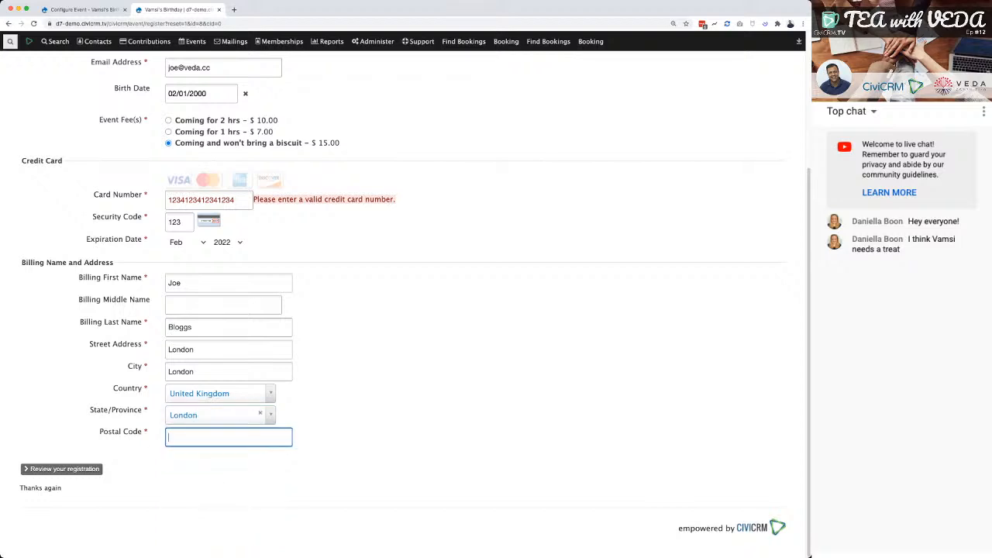
Enter the billing postal code and try to submit the registration for review.
{"action": "type", "text": "E18 1LZ"}
{"action": "key", "text": "Tab"}
{"action": "key", "text": "Return"}
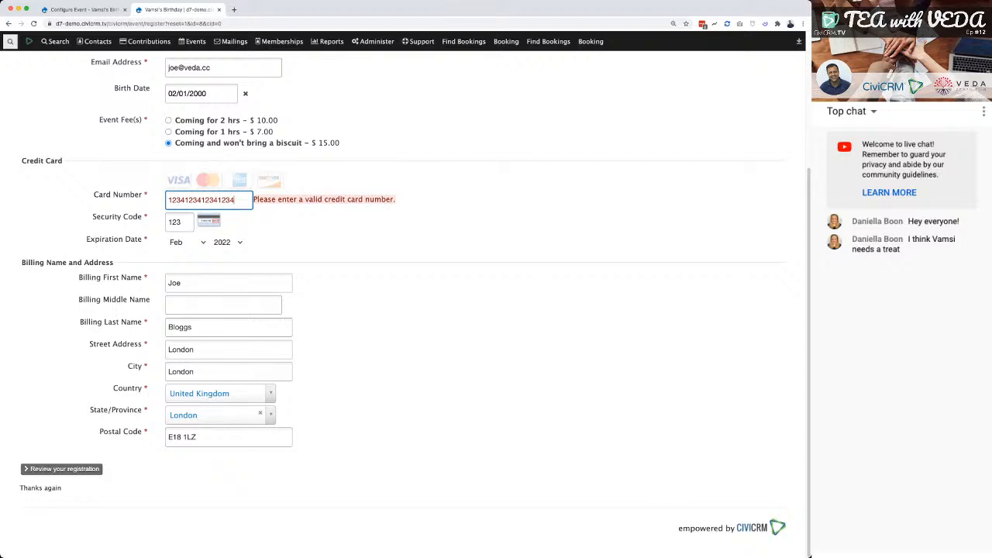
Search the web in a new browser tab for "civicrm test credit card numbers".
{"action": "key", "text": "ctrl+t"}
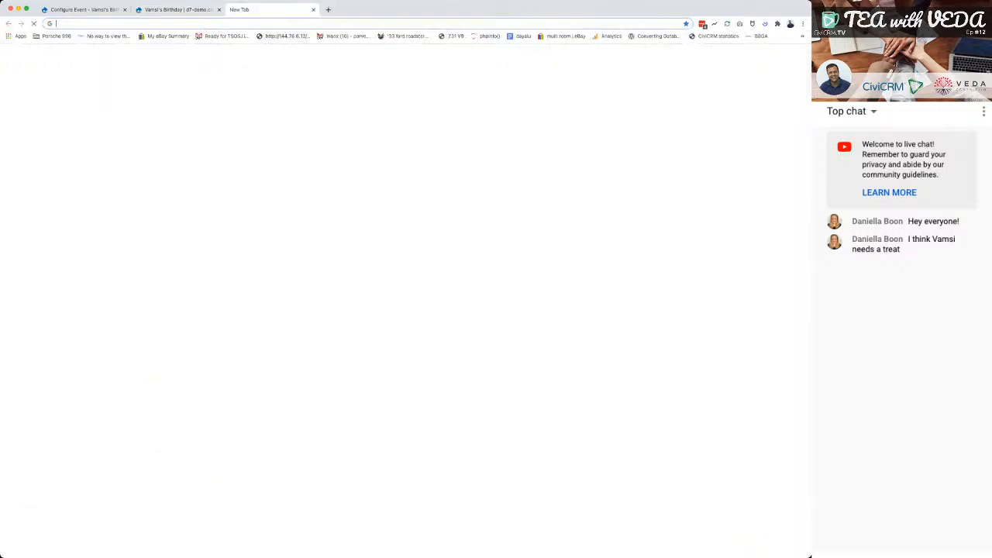
{"action": "type", "text": "civicrm te"}
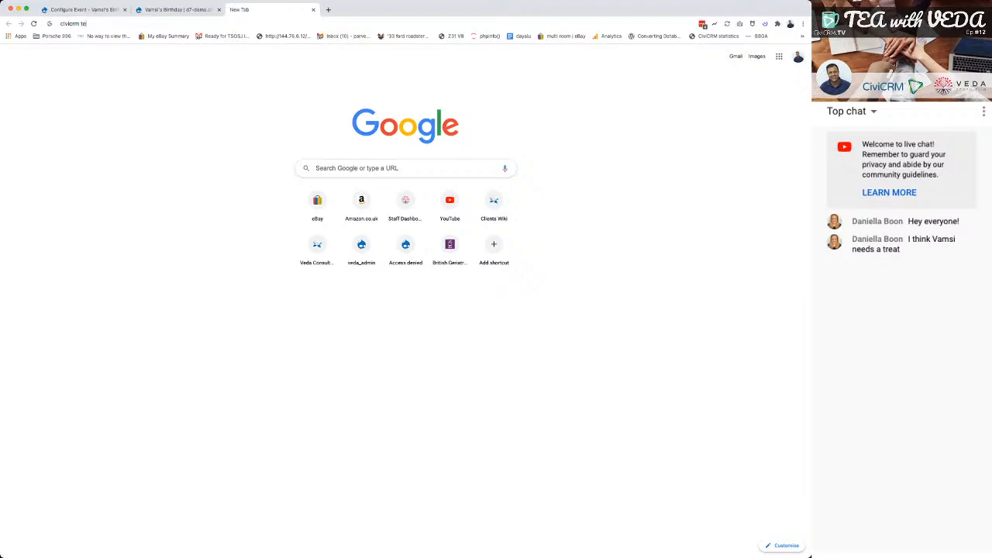
{"action": "type", "text": "st credit card b"}
{"action": "type", "text": "numbers"}
{"action": "key", "text": "Return"}
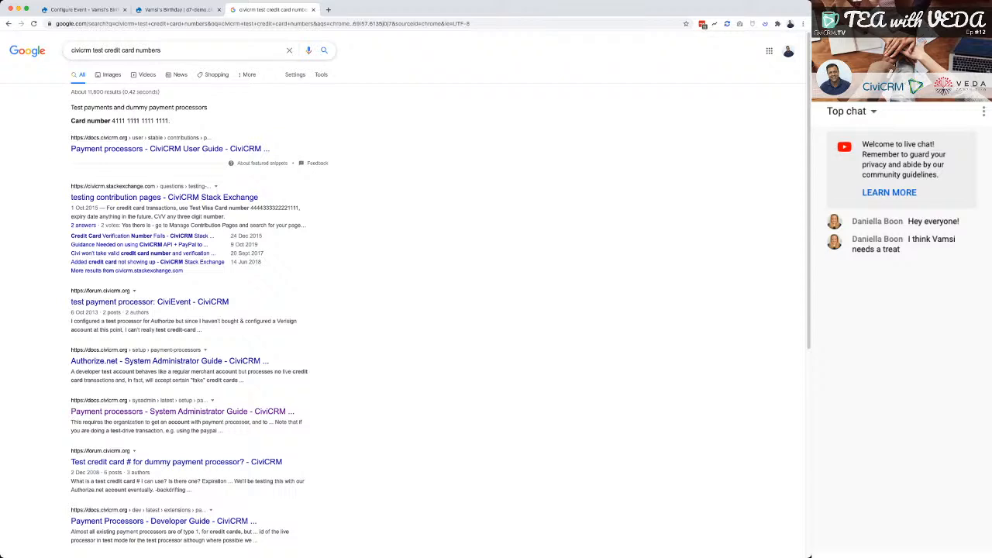
Copy the test card number from the featured search result and replace the registration form's card number with it.
{"action": "left_click_drag", "start_coordinate": [112, 121], "coordinate": [169, 121]}
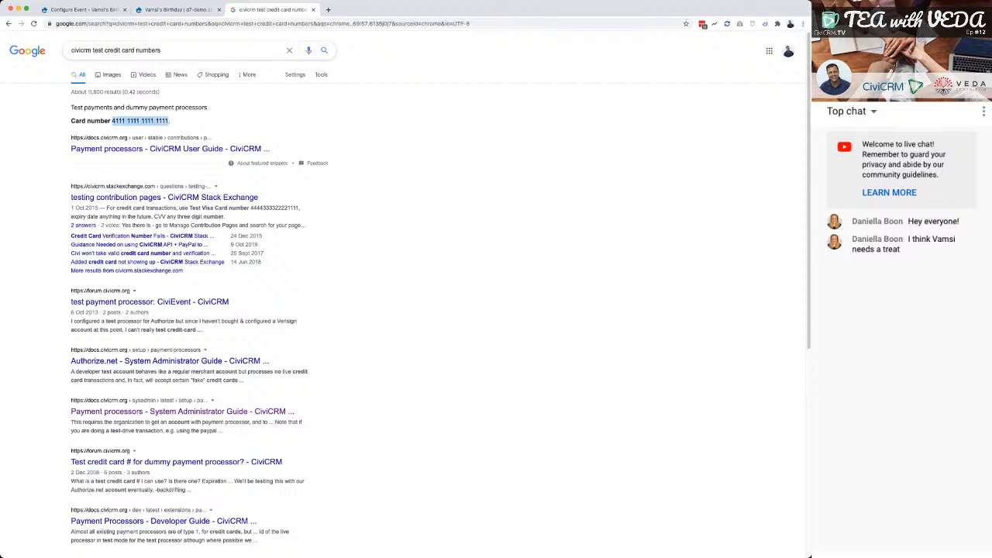
{"action": "left_click", "coordinate": [176, 10]}
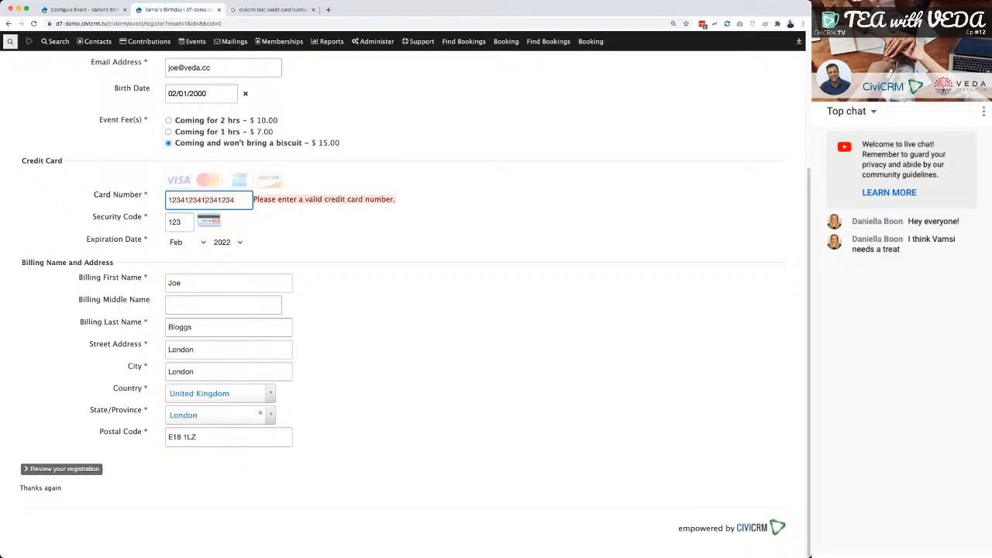
{"action": "key", "text": "super+a"}
{"action": "key", "text": "super+v"}
{"action": "key", "text": "Tab"}
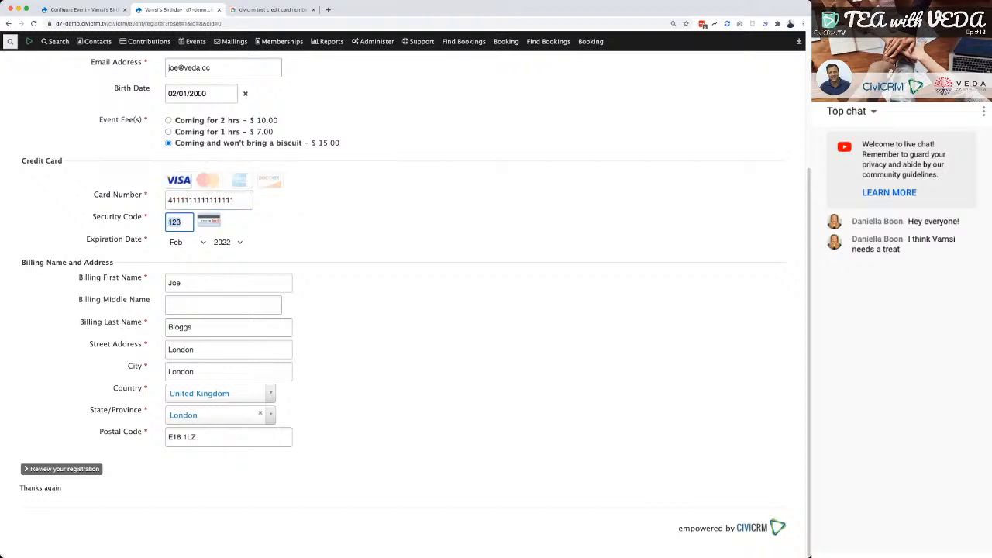
{"action": "key", "text": "Tab"}
Submit the registration for review, confirm it to complete the payment, and look over the resulting confirmation page.
{"action": "left_click", "coordinate": [61, 469]}
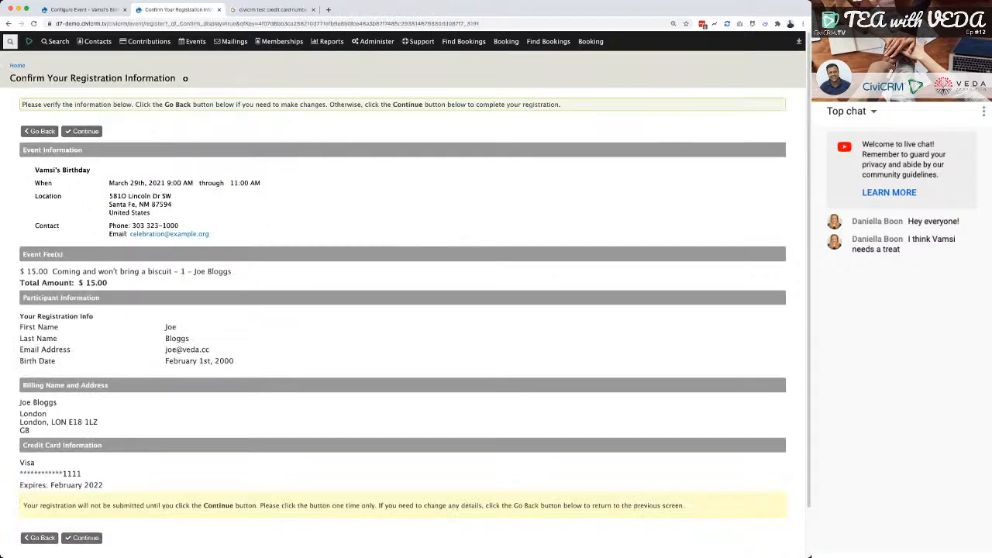
{"action": "scroll", "coordinate": [403, 295], "scroll_direction": "down", "scroll_amount": 2}
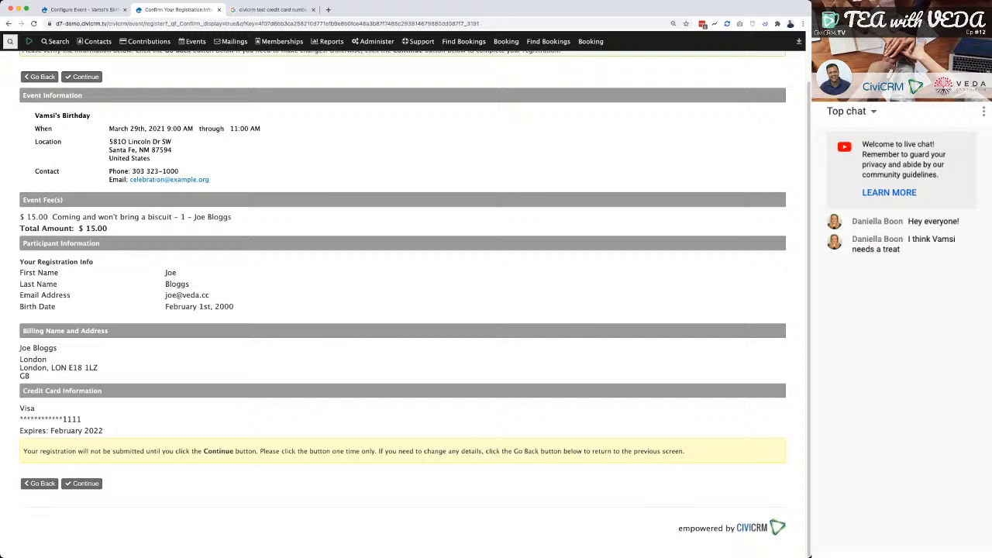
{"action": "left_click", "coordinate": [81, 77]}
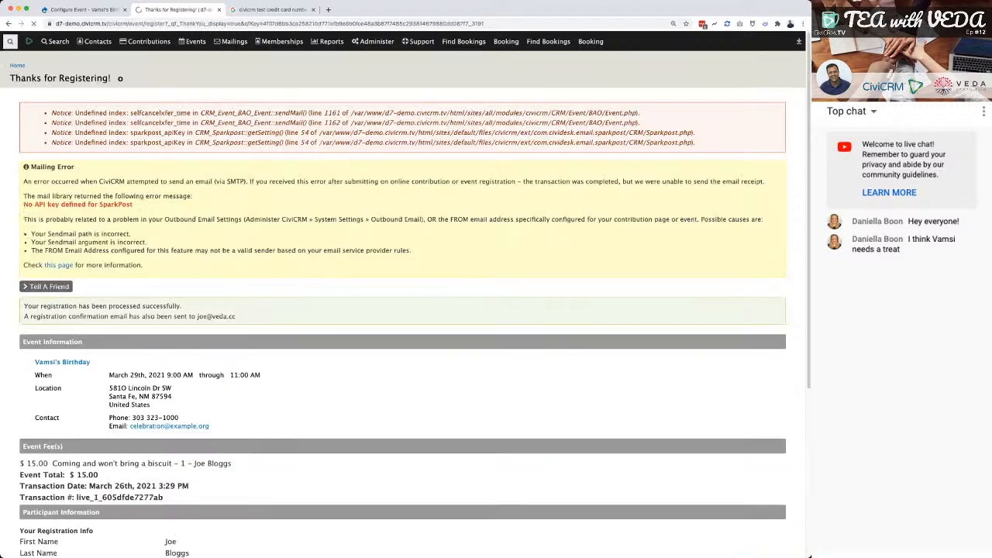
{"action": "scroll", "coordinate": [404, 310], "scroll_direction": "down", "scroll_amount": 5}
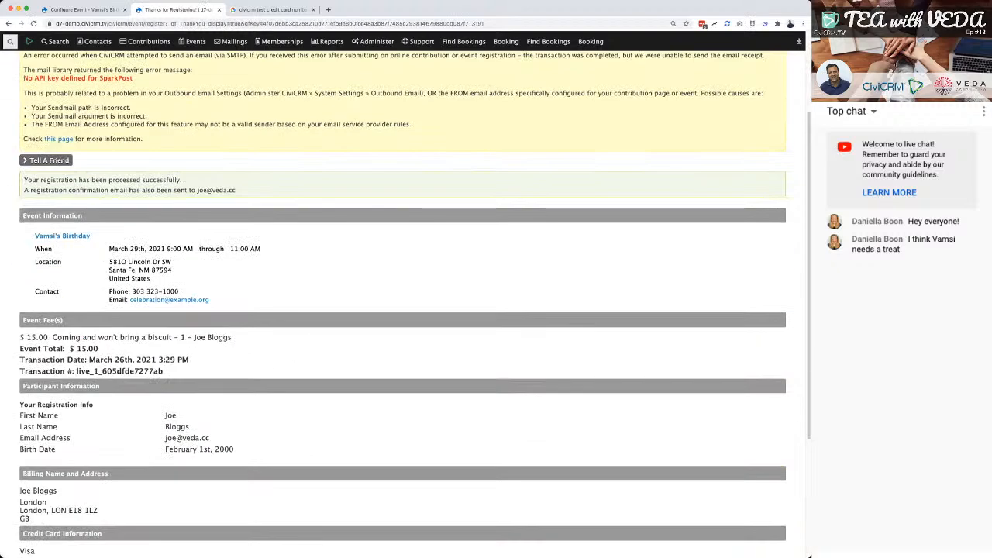
{"action": "scroll", "coordinate": [403, 310], "scroll_direction": "down", "scroll_amount": 4}
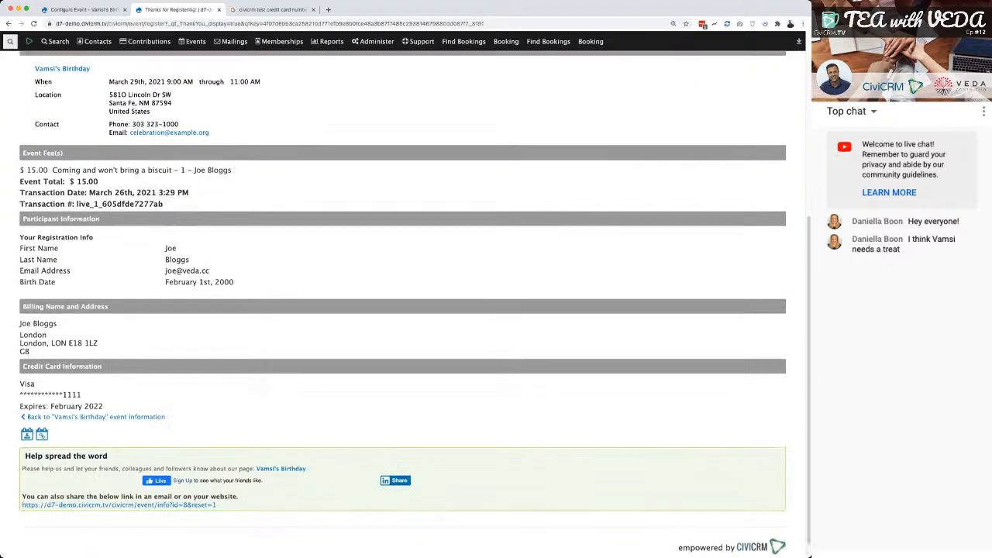
{"action": "scroll", "coordinate": [403, 310], "scroll_direction": "up", "scroll_amount": 4}
{"action": "scroll", "coordinate": [403, 310], "scroll_direction": "down", "scroll_amount": 1}
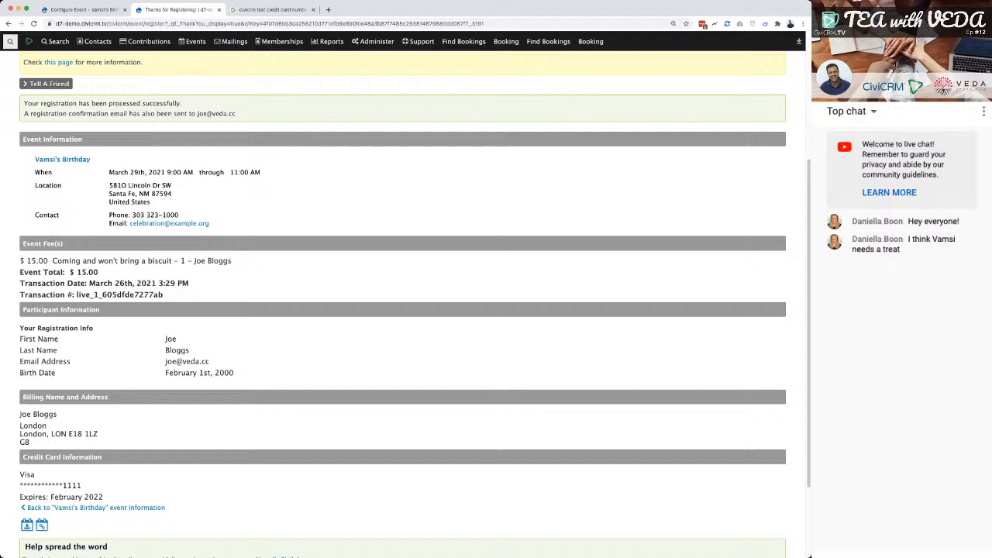
Return to the event configuration tab and open the CiviEvent dashboard.
{"action": "key", "text": "ctrl+shift+Tab"}
{"action": "scroll", "coordinate": [404, 310], "scroll_direction": "up", "scroll_amount": 5}
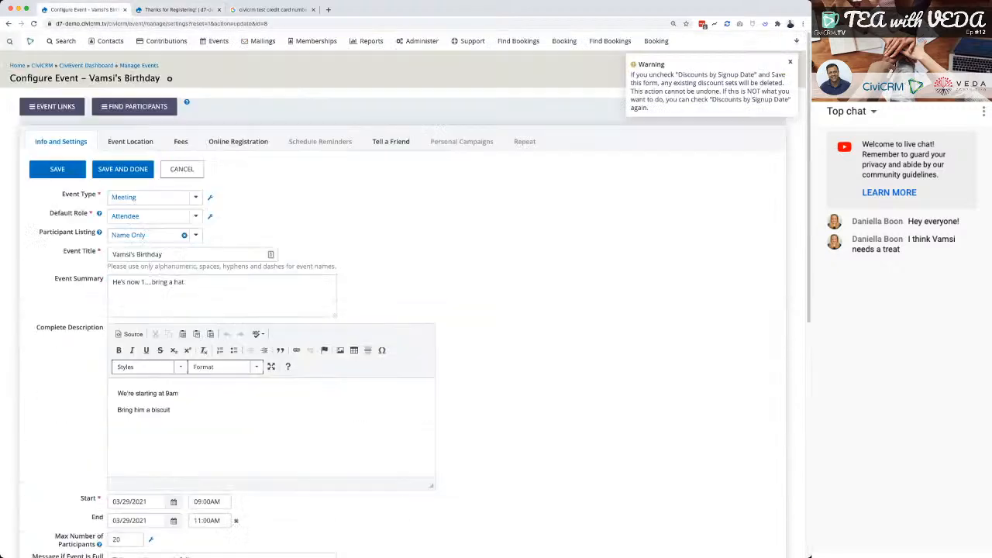
{"action": "mouse_move", "coordinate": [317, 41]}
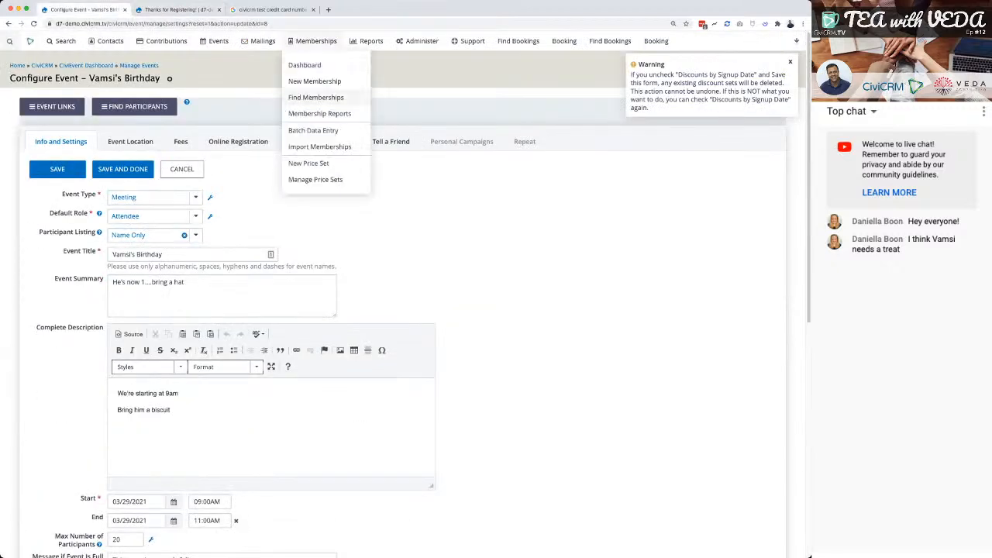
{"action": "mouse_move", "coordinate": [217, 42]}
{"action": "left_click", "coordinate": [217, 65]}
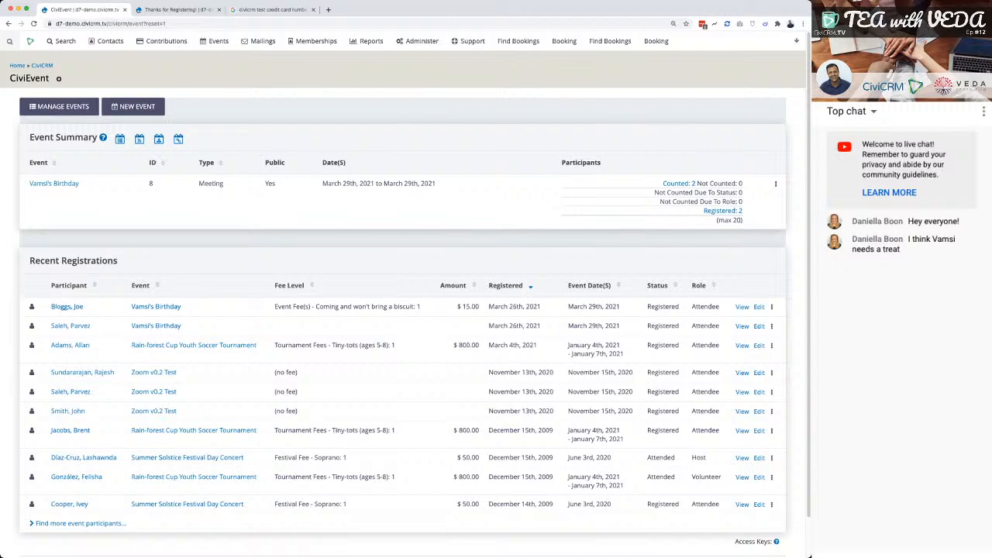
Open the newest paid registrant's contact record and view its event registrations and activities.
{"action": "left_click", "coordinate": [67, 307]}
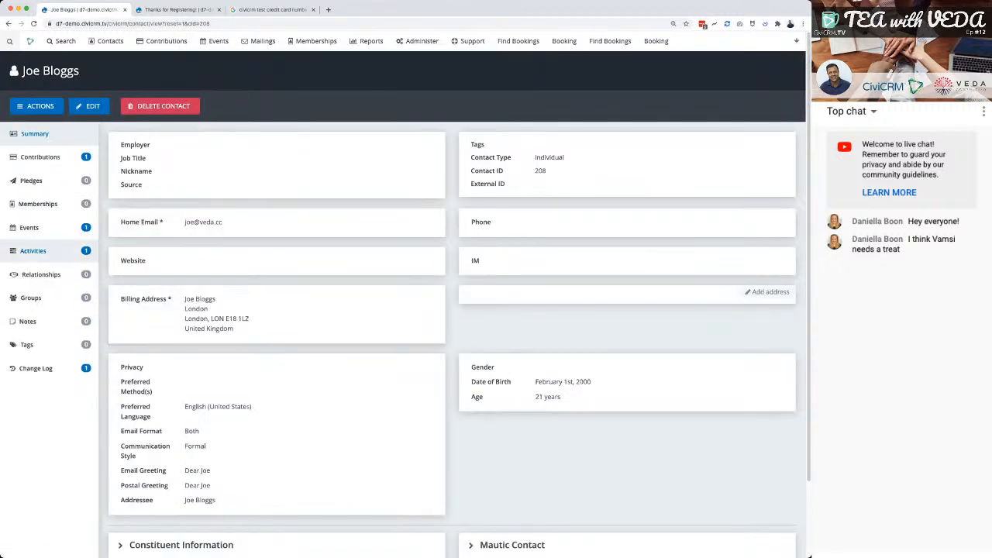
{"action": "left_click", "coordinate": [31, 227]}
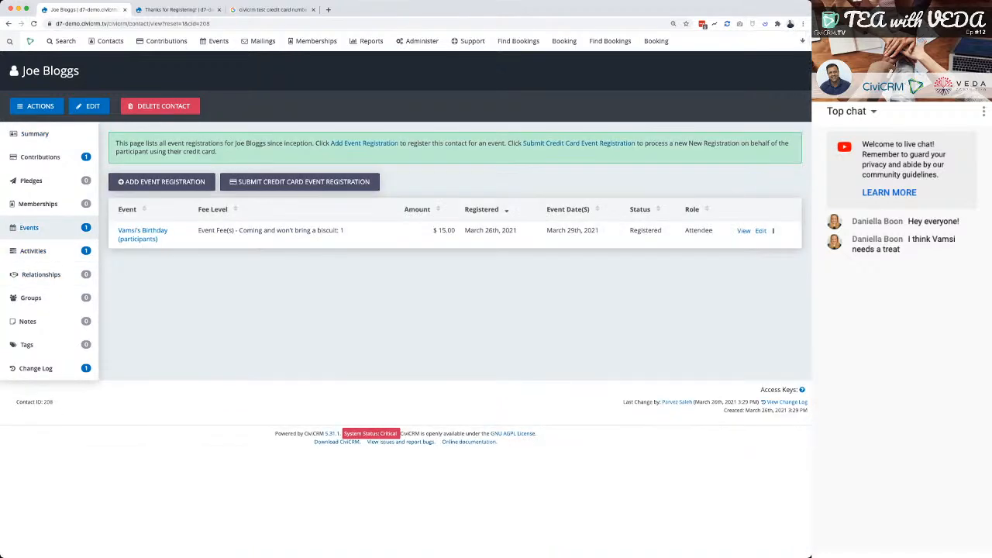
{"action": "left_click", "coordinate": [32, 251]}
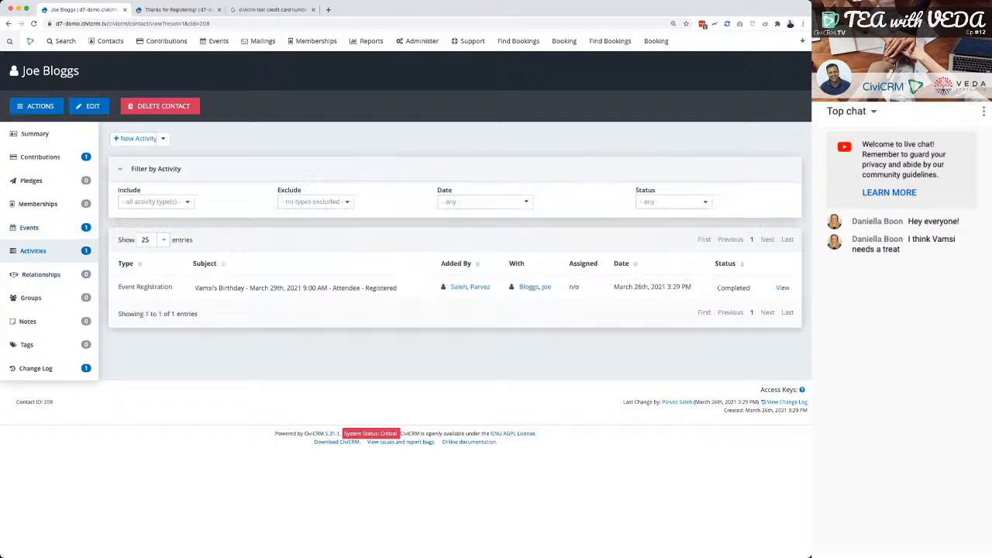
View the contact's contributions and expand the payment details of the Vamsi's Birthday event fee.
{"action": "left_click", "coordinate": [39, 157]}
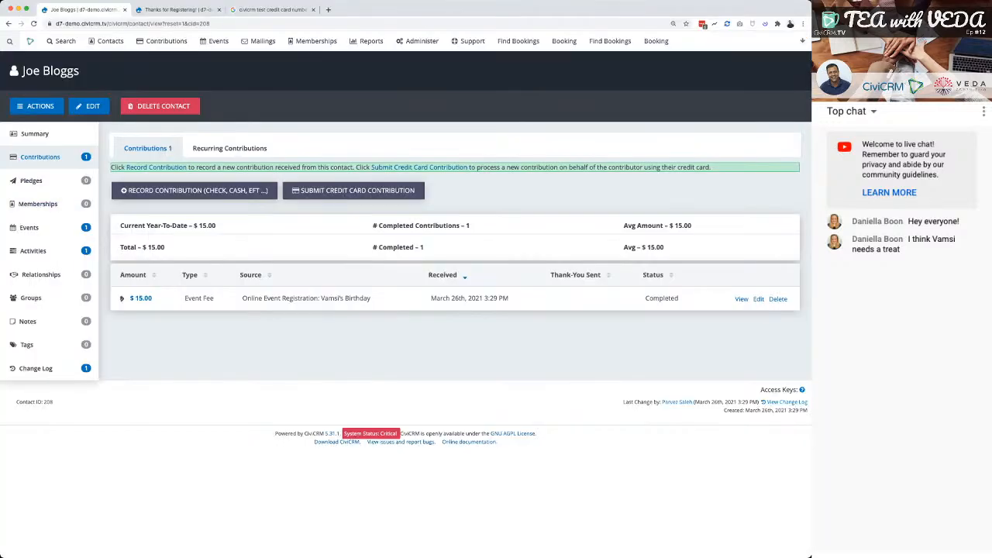
{"action": "double_click", "coordinate": [140, 298]}
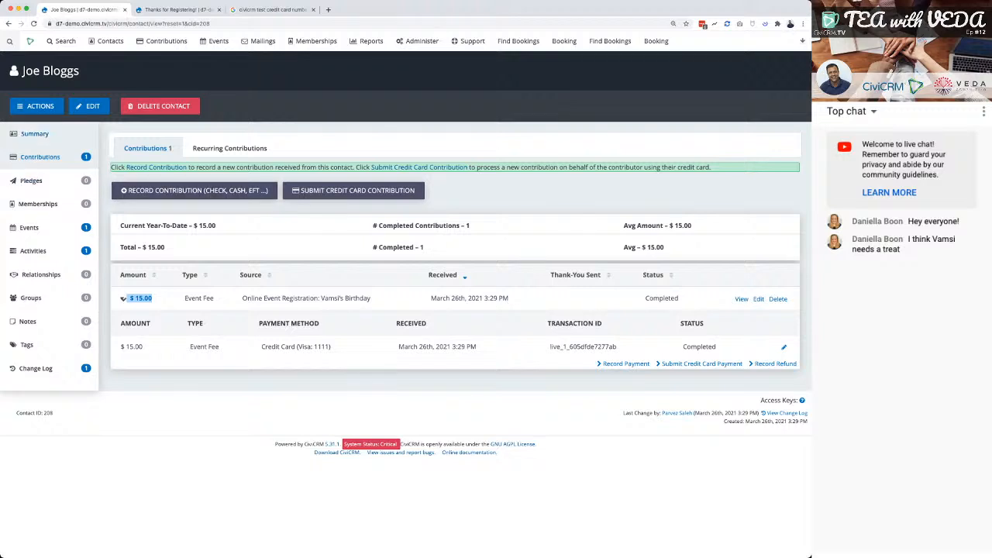
Look at the contact's new event registration form and its credit card version, close it, and glance at the registration confirmation page.
{"action": "left_click", "coordinate": [35, 106]}
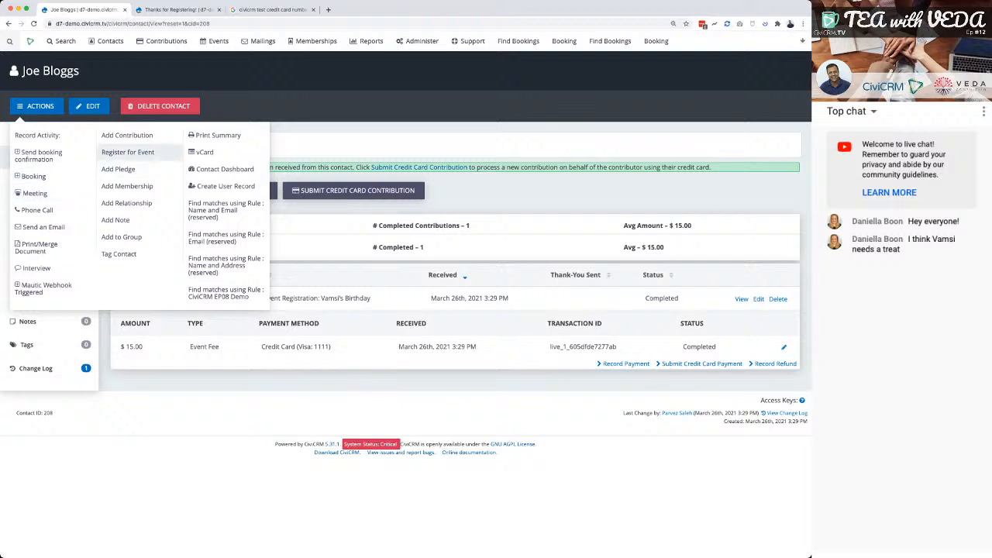
{"action": "left_click", "coordinate": [127, 152]}
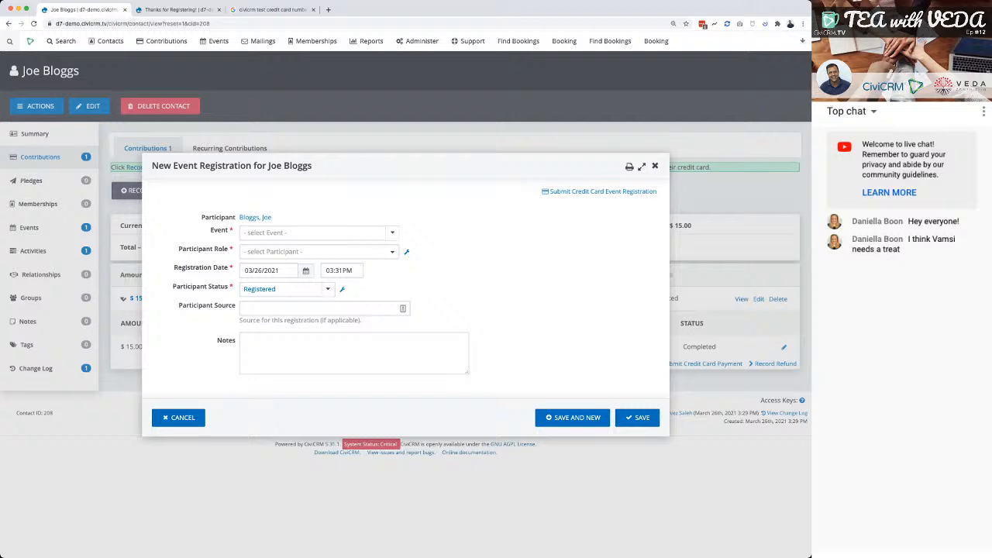
{"action": "left_click", "coordinate": [599, 190]}
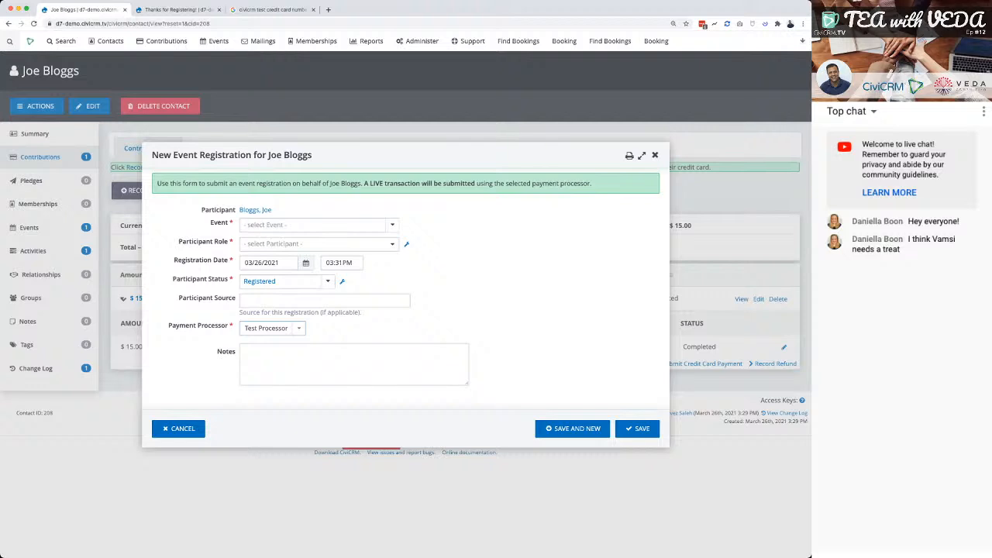
{"action": "key", "text": "Escape"}
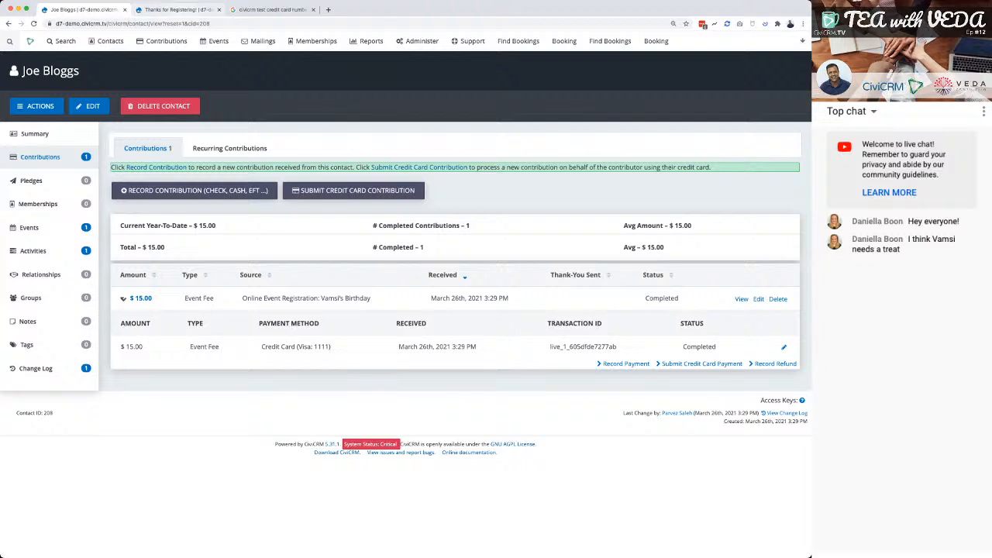
{"action": "key", "text": "ctrl+Tab"}
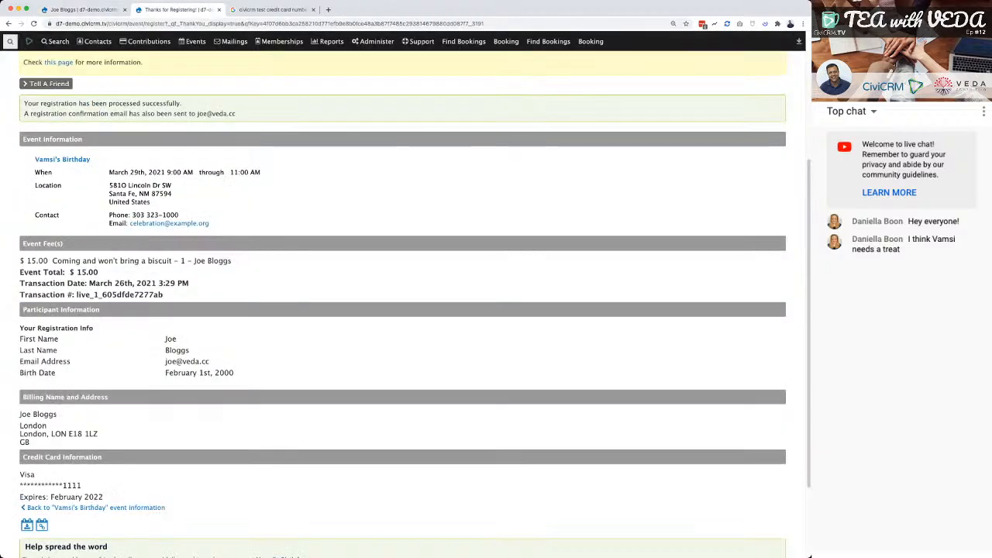
{"action": "key", "text": "ctrl+shift+Tab"}
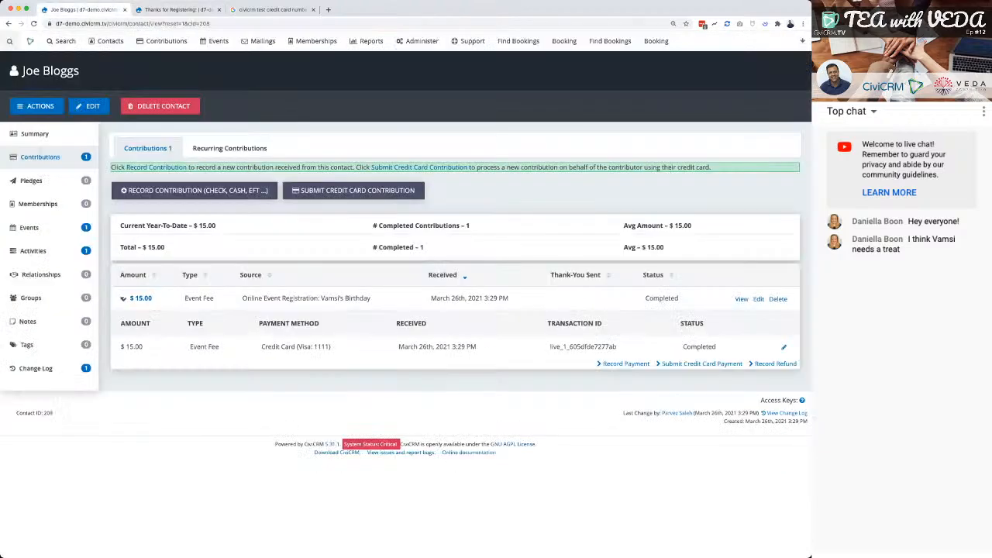
Create a new price set from the event price set management page and title it Ticketed Event.
{"action": "left_click", "coordinate": [218, 40]}
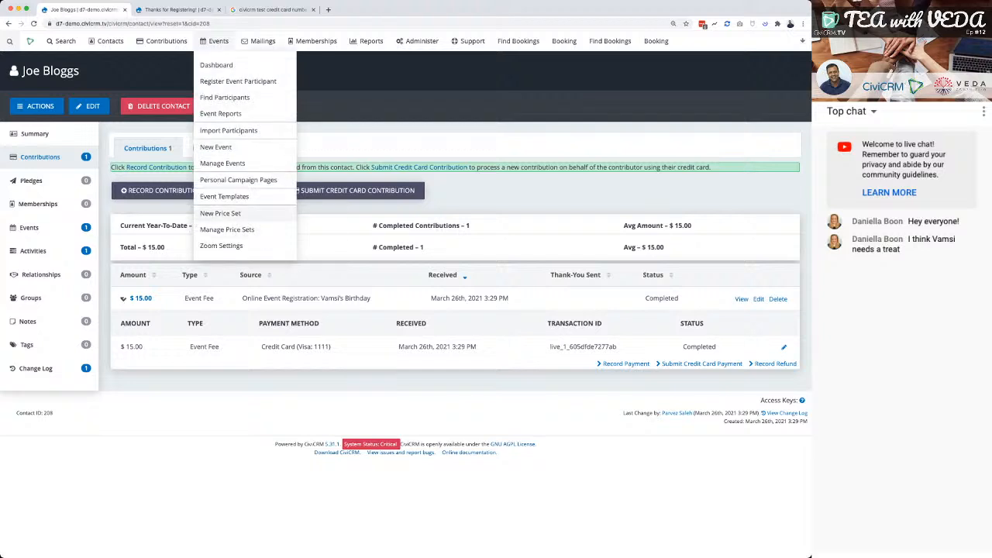
{"action": "left_click", "coordinate": [227, 229]}
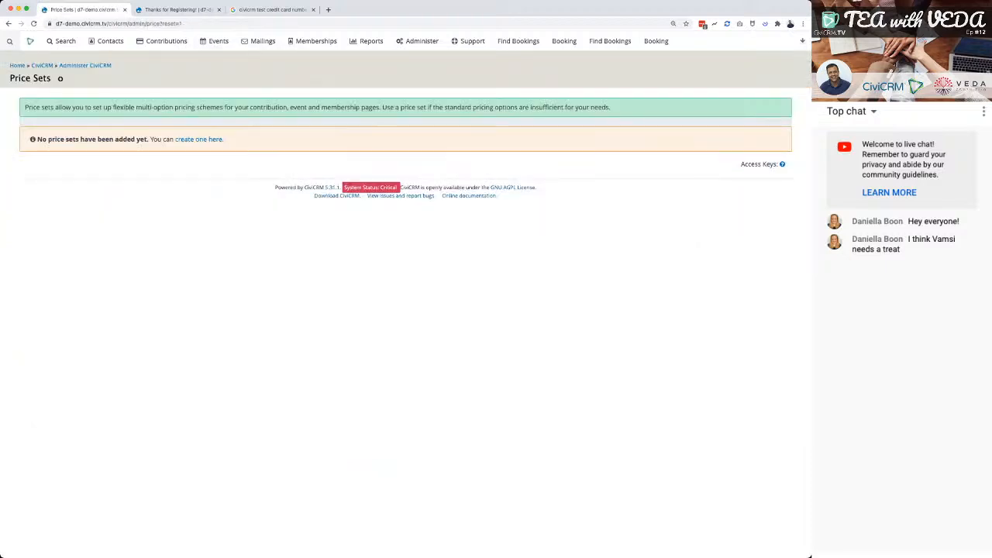
{"action": "left_click", "coordinate": [198, 139]}
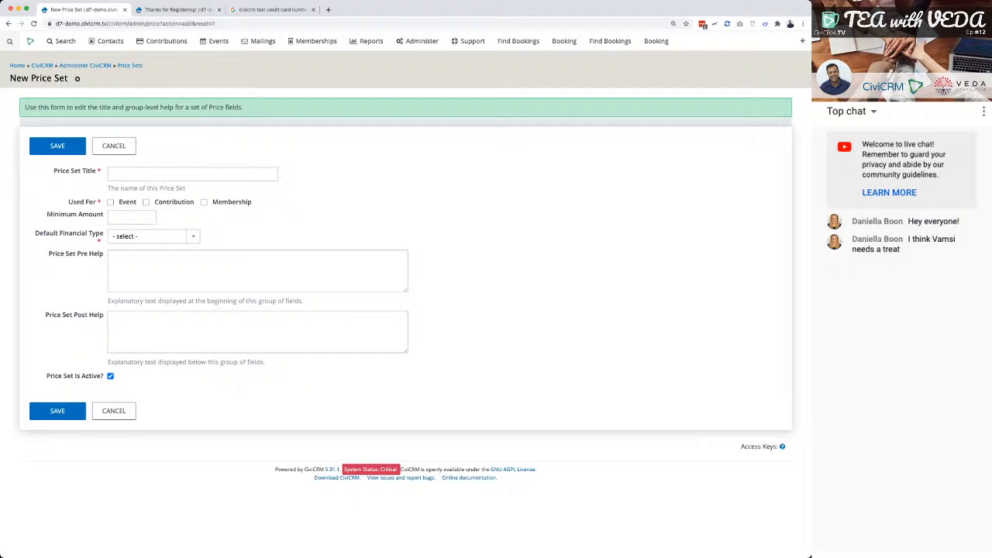
{"action": "left_click", "coordinate": [193, 173]}
{"action": "type", "text": "Ticket"}
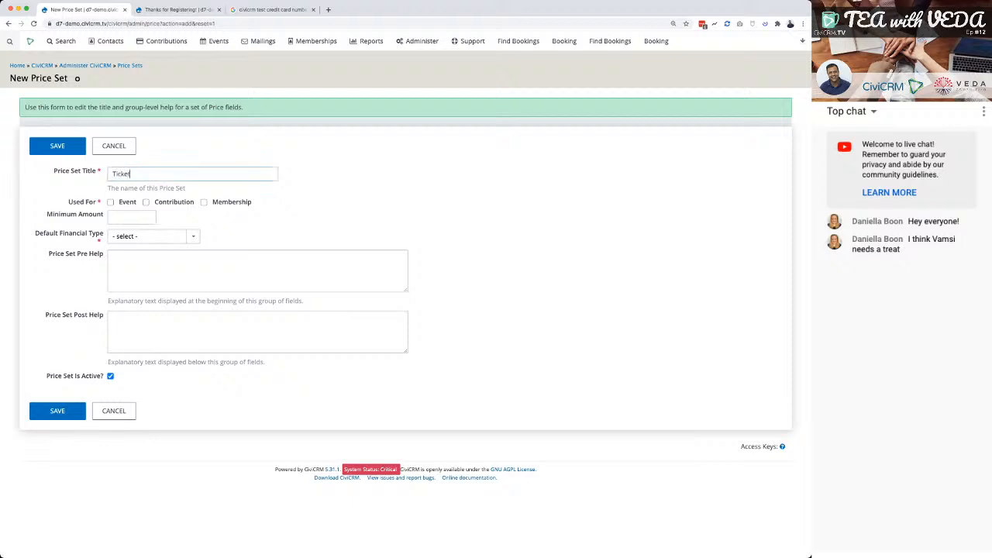
{"action": "type", "text": "ed Event"}
{"action": "key", "text": "Tab"}
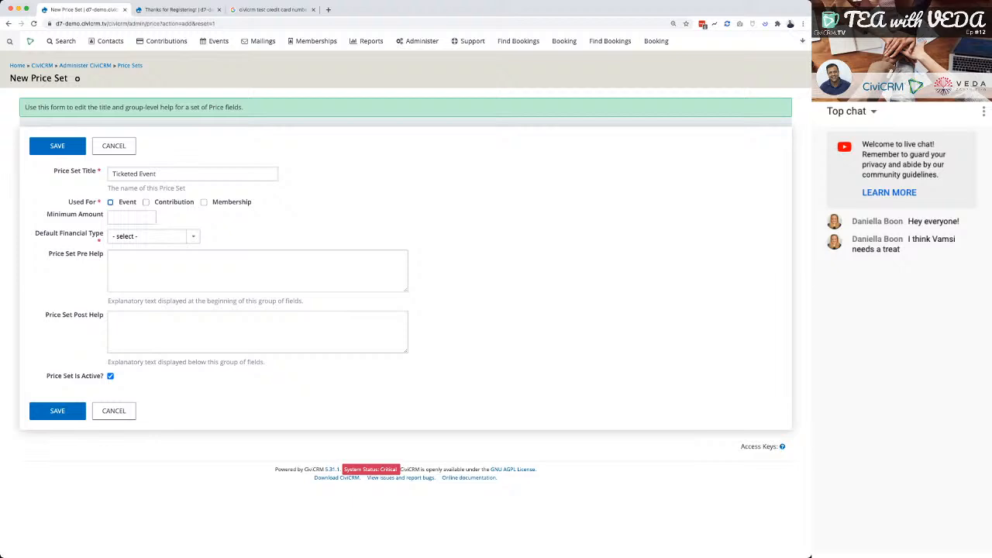
Make the price set available for events, set its default financial type to Event Fee, and save it.
{"action": "key", "text": "space"}
{"action": "key", "text": "Tab"}
{"action": "key", "text": "Tab"}
{"action": "key", "text": "Tab"}
{"action": "key", "text": "Tab"}
{"action": "key", "text": "e"}
{"action": "left_click", "coordinate": [57, 411]}
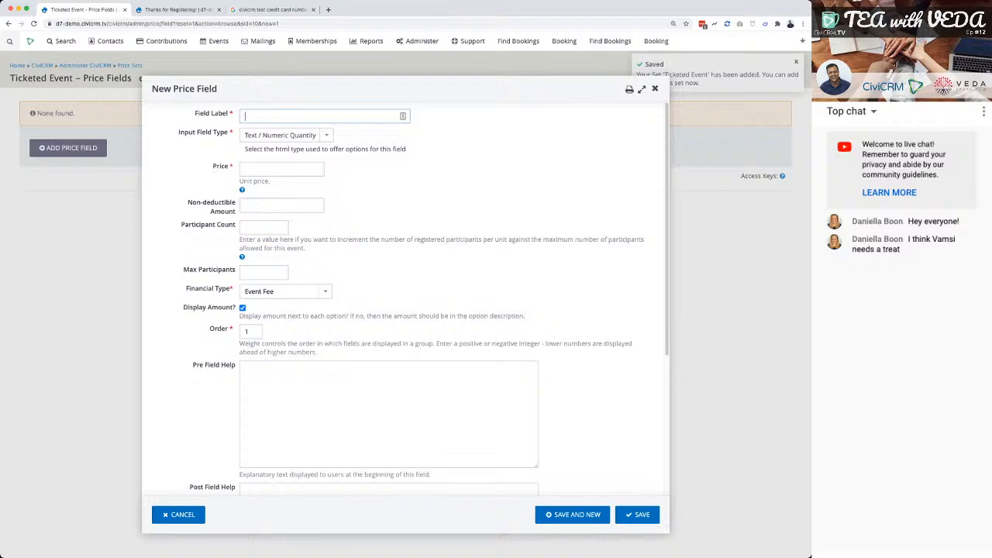
Label the new price field Attendance, keep the Text / Numeric Quantity input type, and set its unit price to 10.
{"action": "type", "text": "Attendance"}
{"action": "key", "text": "Tab"}
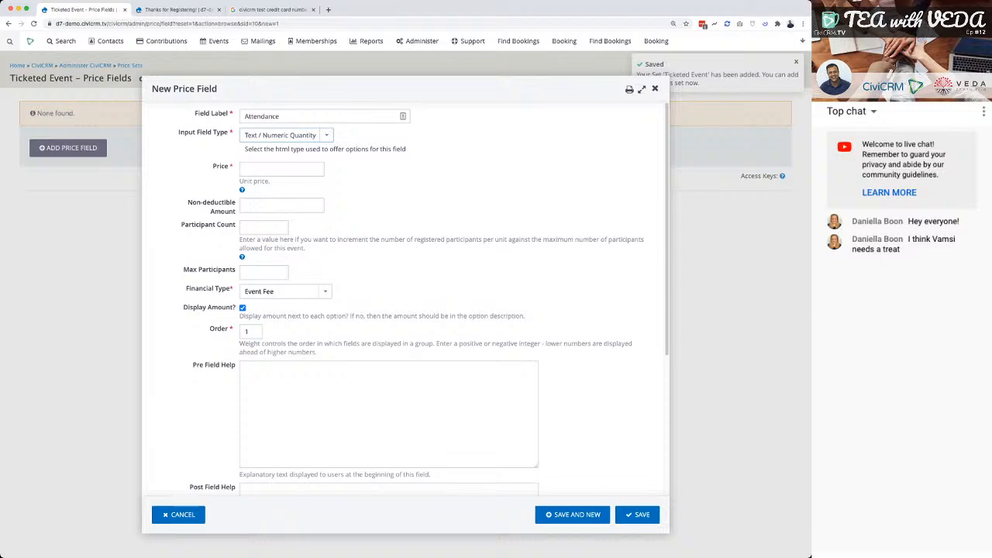
{"action": "key", "text": "Tab"}
{"action": "type", "text": "10"}
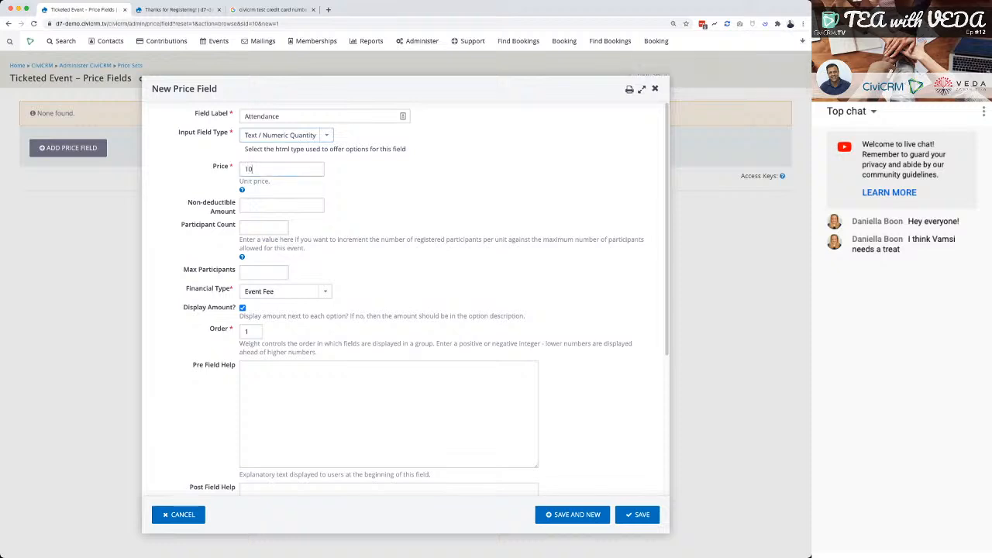
{"action": "key", "text": "Tab"}
Set the Attendance price field's participant count to 1 and its maximum participants to 1000.
{"action": "key", "text": "Tab"}
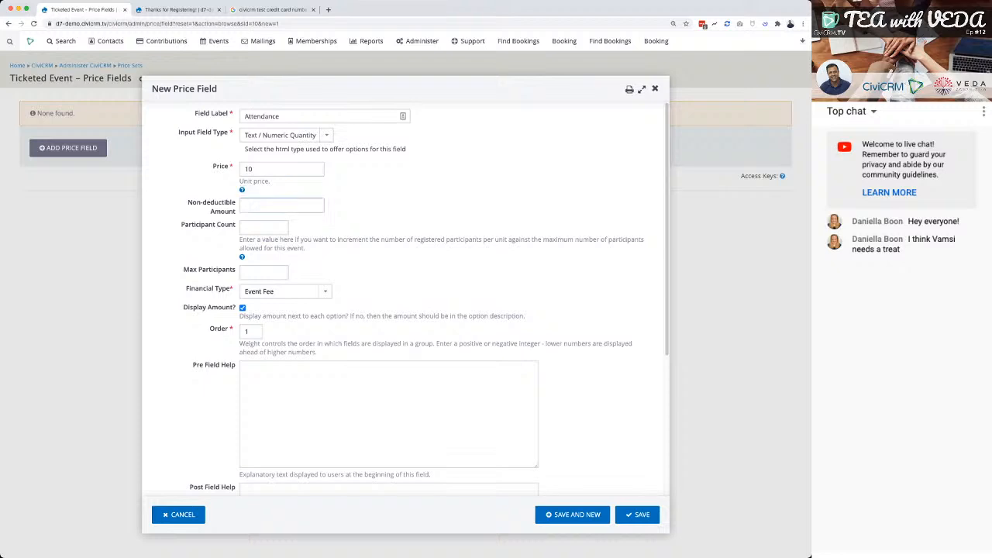
{"action": "key", "text": "Tab"}
{"action": "type", "text": "1000"}
{"action": "key", "text": "Tab"}
{"action": "key", "text": "shift+Tab"}
{"action": "key", "text": "Tab"}
{"action": "key", "text": "shift+Tab"}
{"action": "type", "text": "1"}
{"action": "key", "text": "Tab"}
{"action": "key", "text": "Tab"}
{"action": "type", "text": "1000"}
Make the Attendance price field required and save it.
{"action": "scroll", "coordinate": [405, 299], "scroll_direction": "down", "scroll_amount": 3}
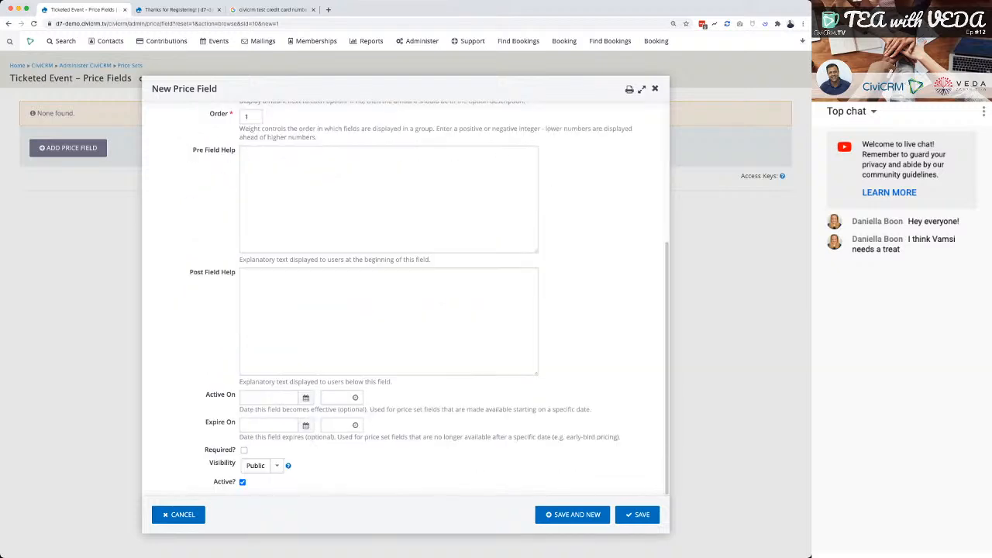
{"action": "left_click", "coordinate": [244, 451]}
{"action": "scroll", "coordinate": [405, 299], "scroll_direction": "up", "scroll_amount": 3}
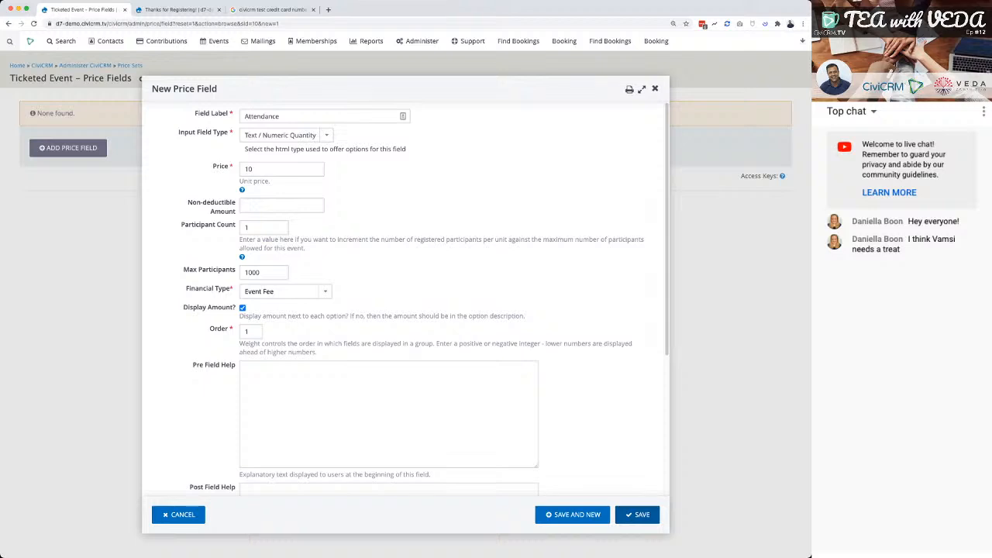
{"action": "left_click", "coordinate": [637, 515]}
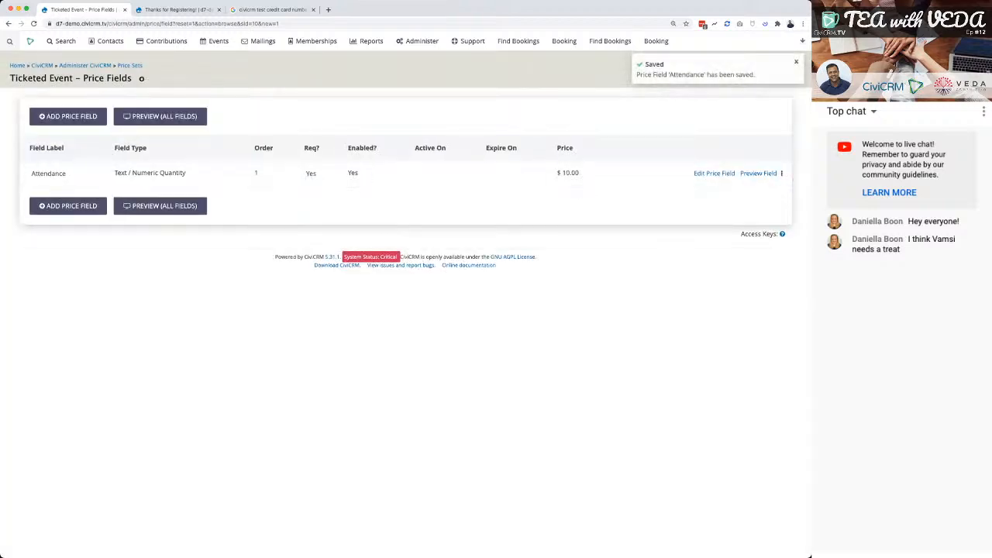
Preview the whole price set, try attendance quantities of 2, 4 and 5 to check the total fee, and close the preview.
{"action": "left_click", "coordinate": [160, 116]}
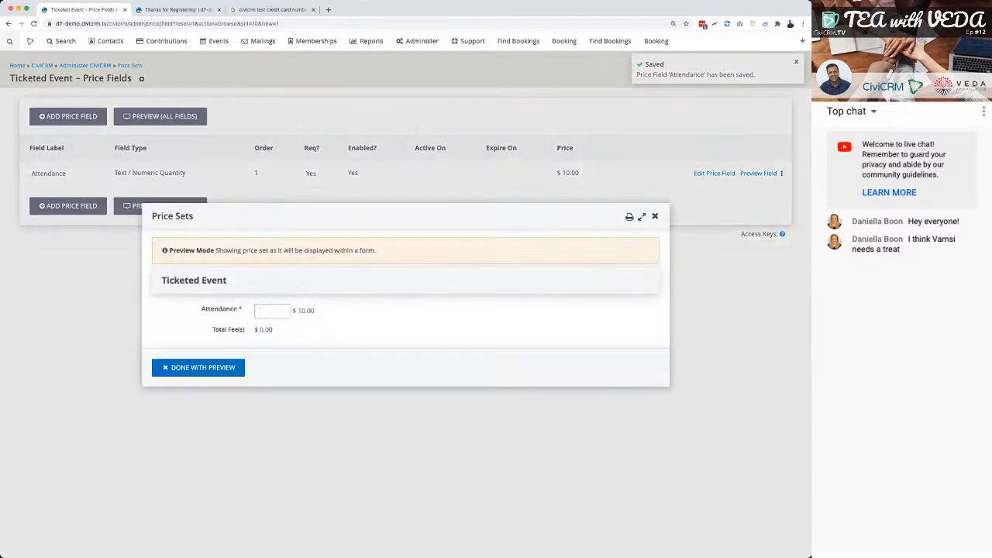
{"action": "type", "text": "1"}
{"action": "key", "text": "BackSpace"}
{"action": "type", "text": "2"}
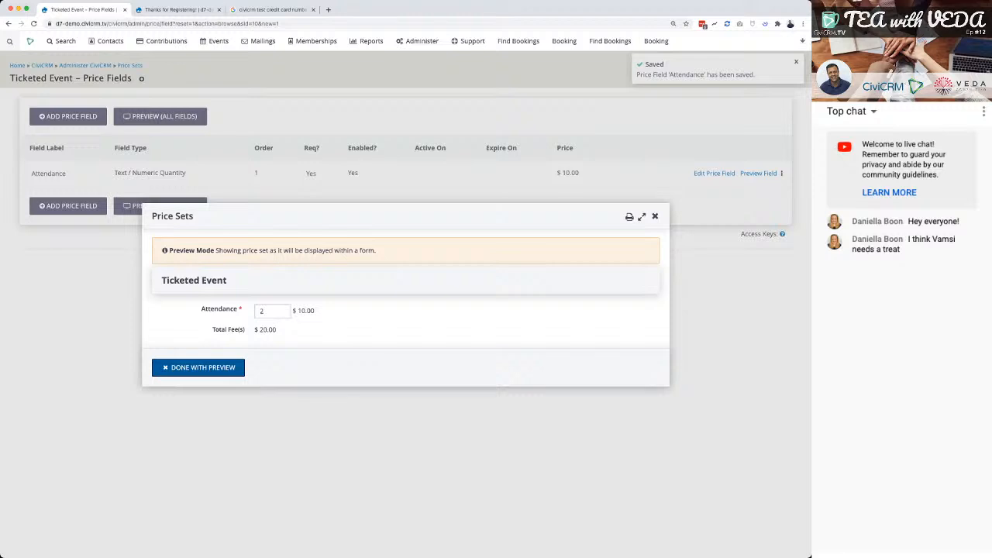
{"action": "key", "text": "shift+Tab"}
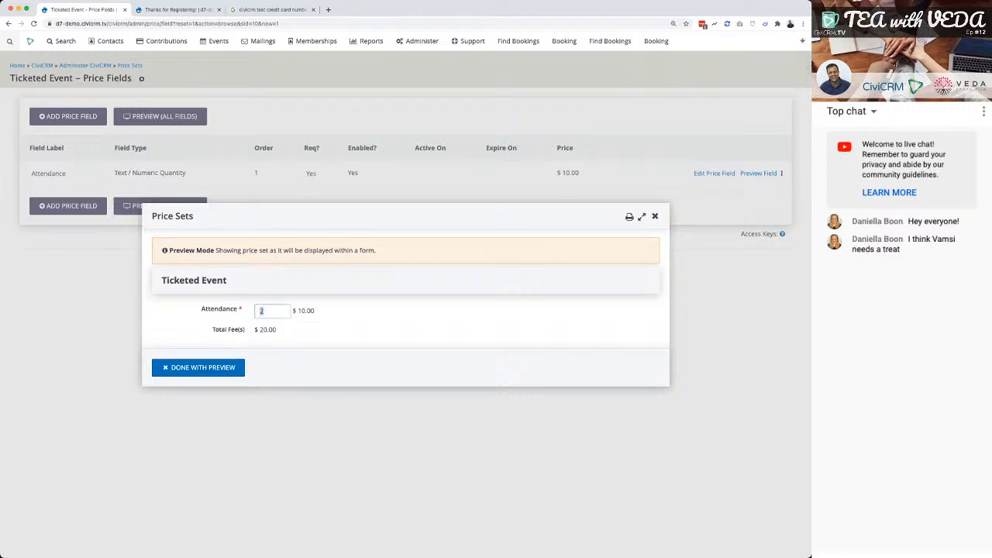
{"action": "type", "text": "4"}
{"action": "key", "text": "super+a"}
{"action": "type", "text": "5"}
{"action": "key", "text": "Tab"}
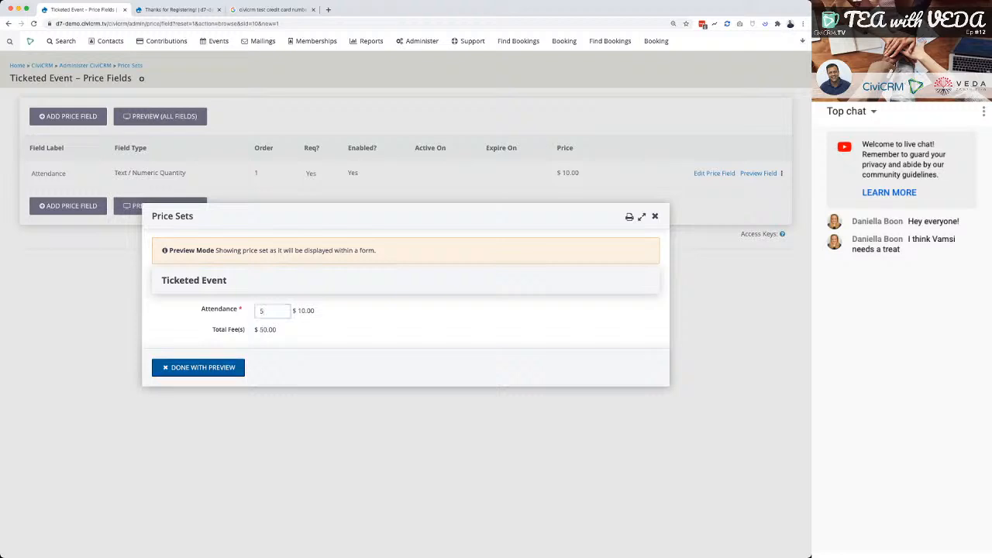
{"action": "key", "text": "Return"}
Relabel the Attendance price field as No of Tickets and save the change.
{"action": "left_click", "coordinate": [714, 173]}
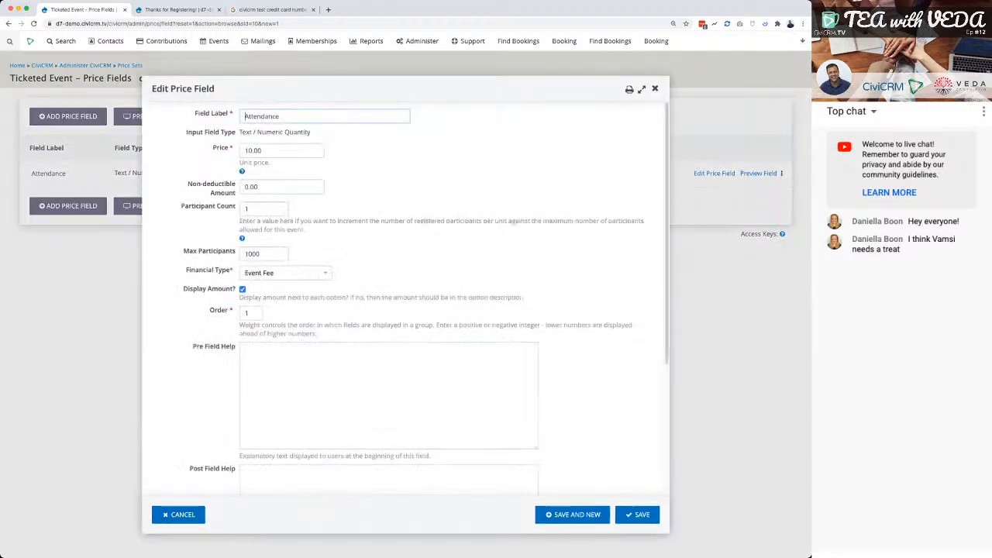
{"action": "key", "text": "super+a"}
{"action": "type", "text": "N"}
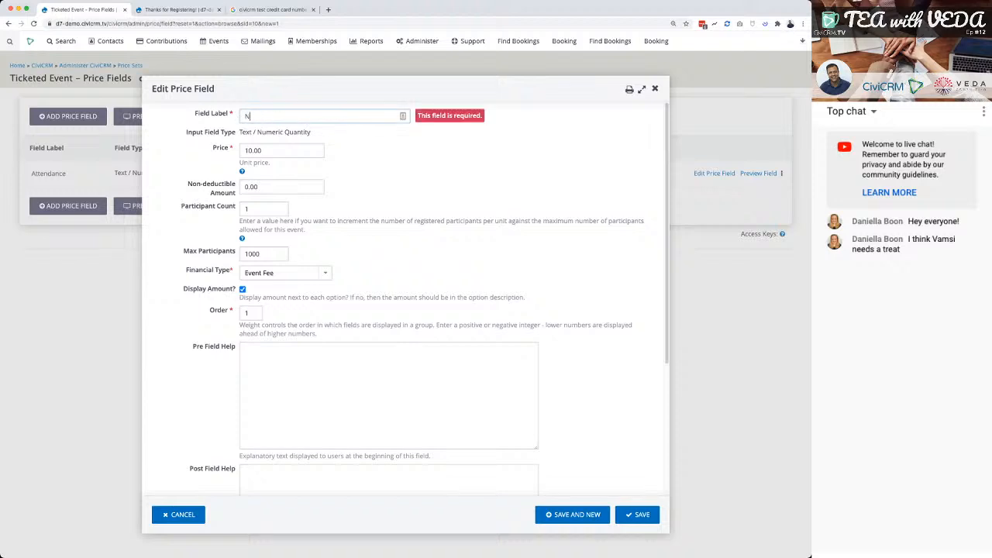
{"action": "type", "text": "o of Tickets"}
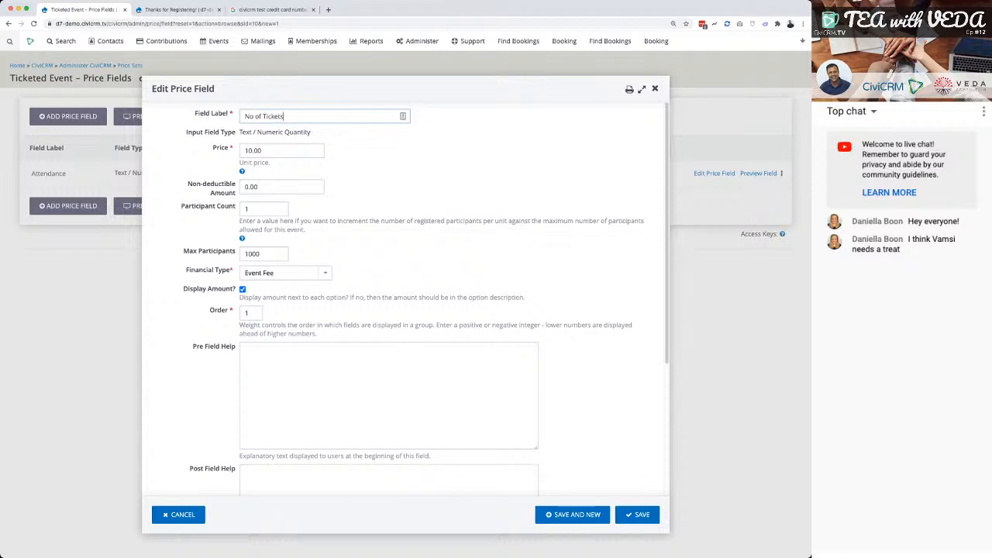
{"action": "key", "text": "Return"}
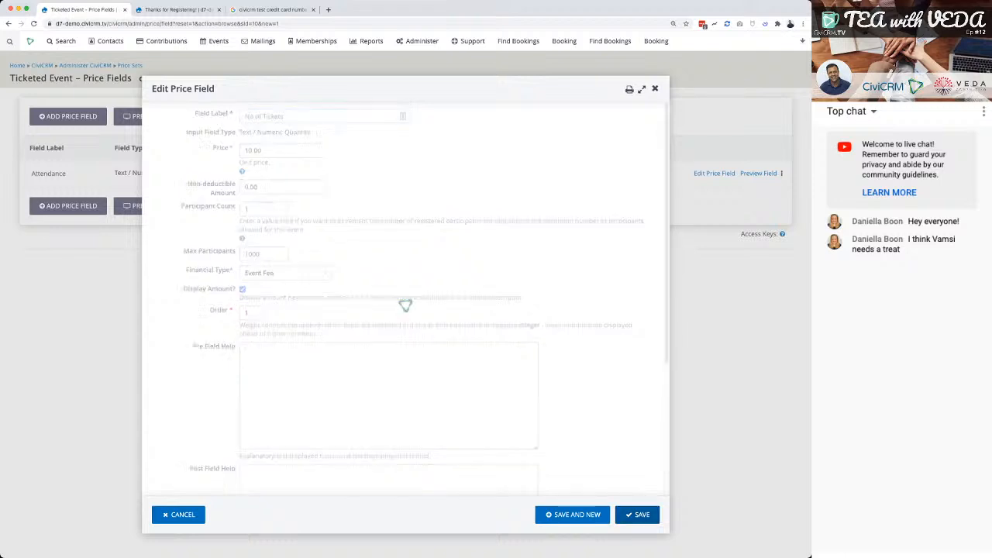
Preview the No of Tickets field with a quantity of 5, then close the preview.
{"action": "left_click", "coordinate": [758, 174]}
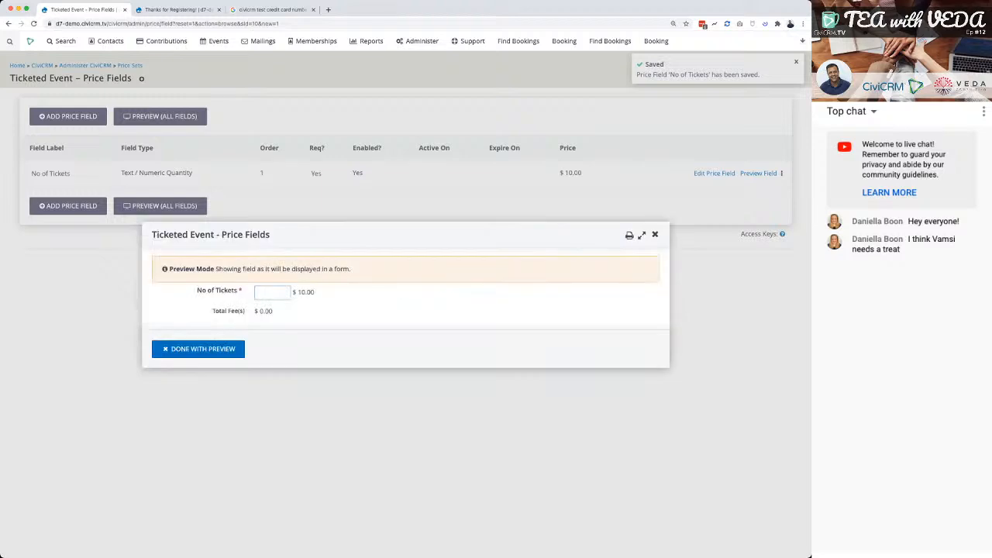
{"action": "type", "text": "5"}
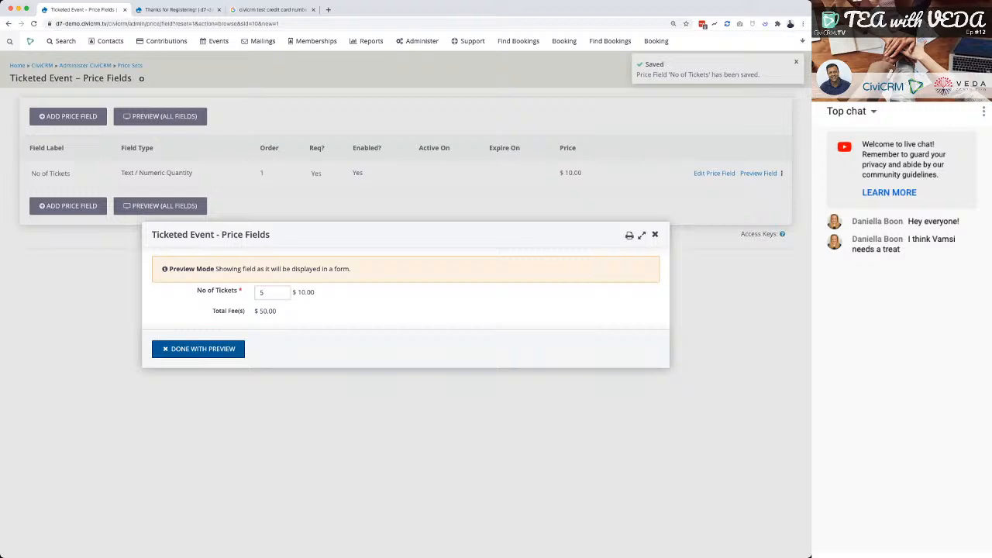
{"action": "left_click", "coordinate": [197, 349]}
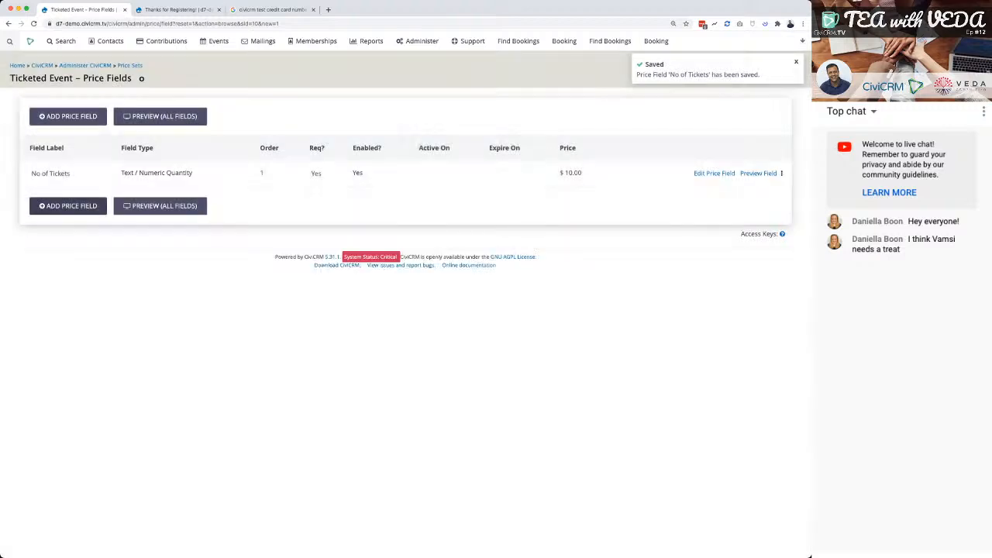
Start a second price field labelled Biscuits with a unit price of 2, leaving the participant count empty.
{"action": "left_click", "coordinate": [69, 205]}
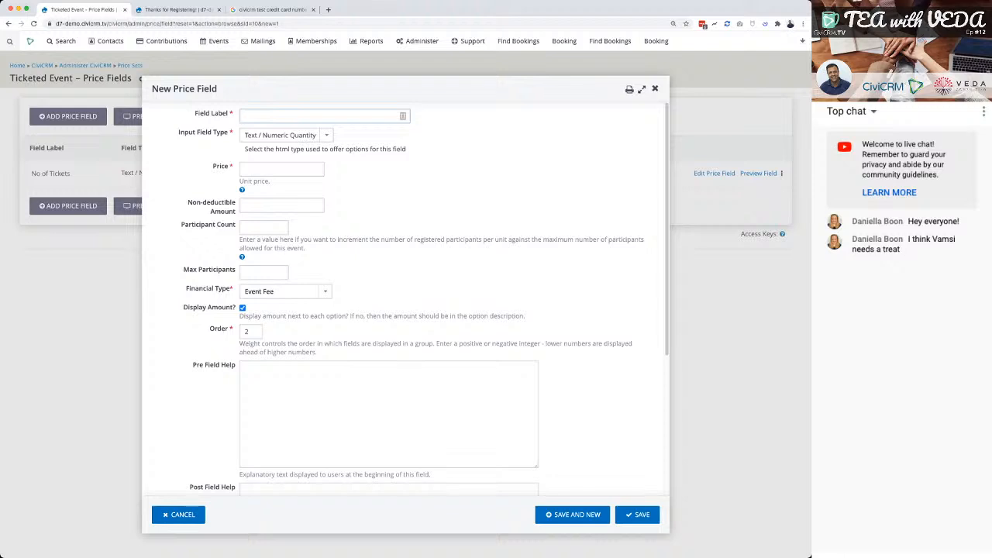
{"action": "type", "text": "Bic"}
{"action": "key", "text": "BackSpace"}
{"action": "type", "text": "scuit"}
{"action": "key", "text": "BackSpace"}
{"action": "type", "text": "s"}
{"action": "key", "text": "Tab"}
{"action": "key", "text": "Tab"}
{"action": "type", "text": "2"}
{"action": "key", "text": "Tab"}
{"action": "key", "text": "Tab"}
{"action": "key", "text": "Tab"}
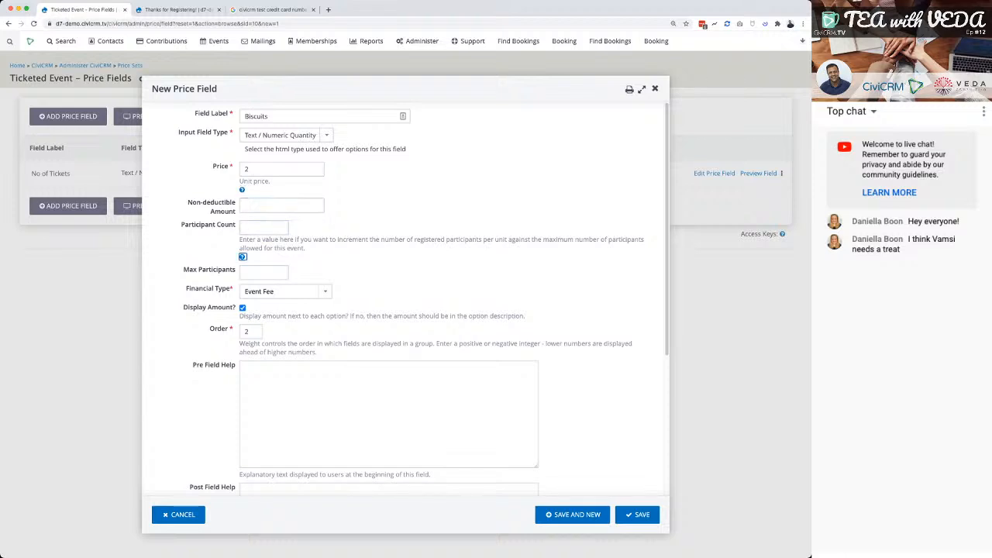
Change the new price field's label to Gift Biscuits and check over its remaining settings.
{"action": "left_click", "coordinate": [269, 116]}
{"action": "type", "text": "s"}
{"action": "key", "text": "Home"}
{"action": "type", "text": "Gift"}
{"action": "key", "text": "Tab"}
{"action": "key", "text": "Tab"}
{"action": "scroll", "coordinate": [403, 295], "scroll_direction": "down", "scroll_amount": 5}
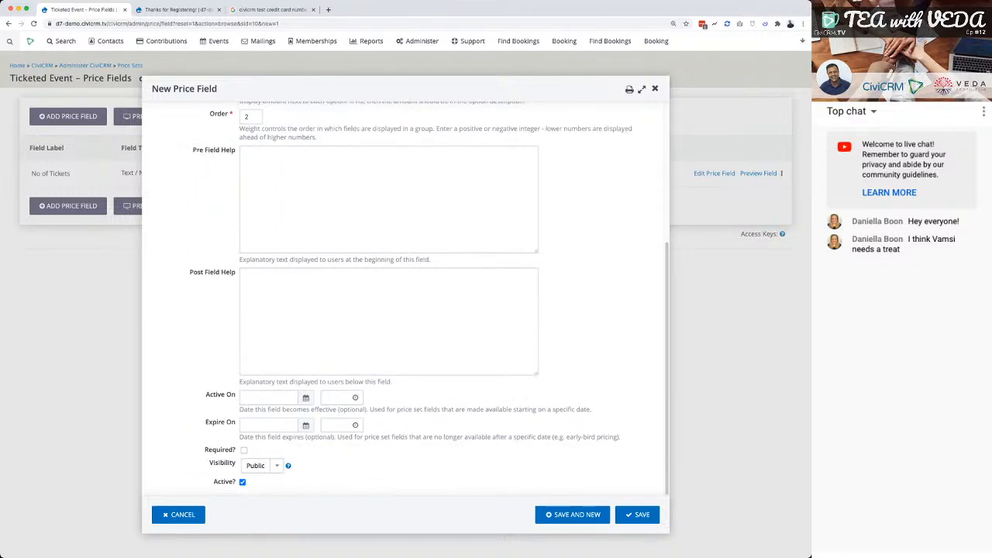
{"action": "scroll", "coordinate": [404, 295], "scroll_direction": "up", "scroll_amount": 5}
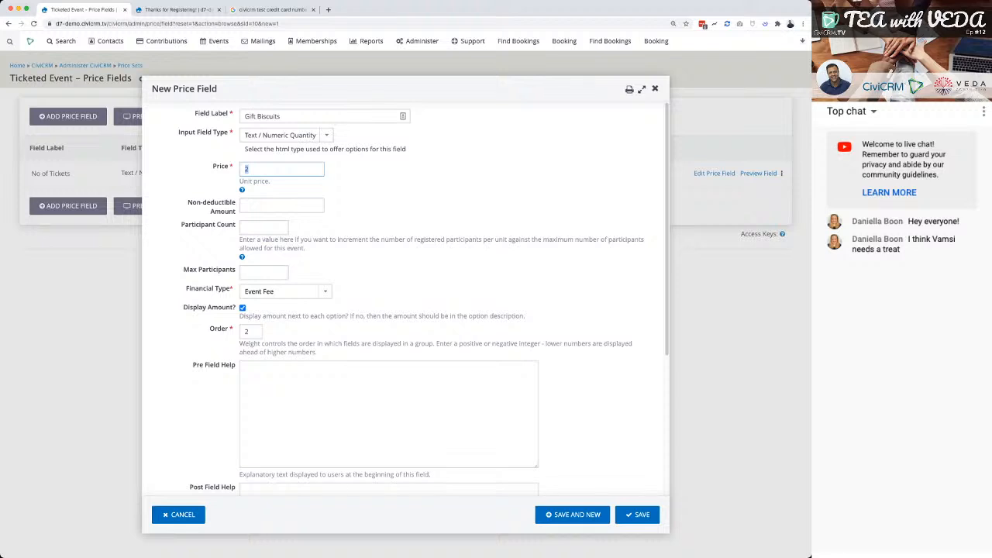
Leave the Gift Biscuits participant count empty, check the rest of the form, and save the price field.
{"action": "left_click", "coordinate": [264, 227]}
{"action": "type", "text": "0"}
{"action": "key", "text": "BackSpace"}
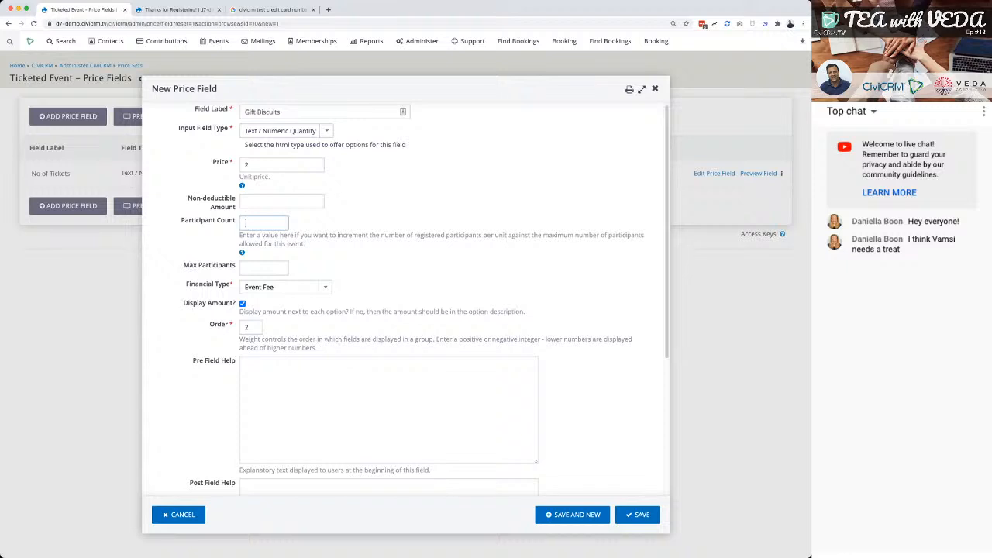
{"action": "scroll", "coordinate": [403, 295], "scroll_direction": "down", "scroll_amount": 5}
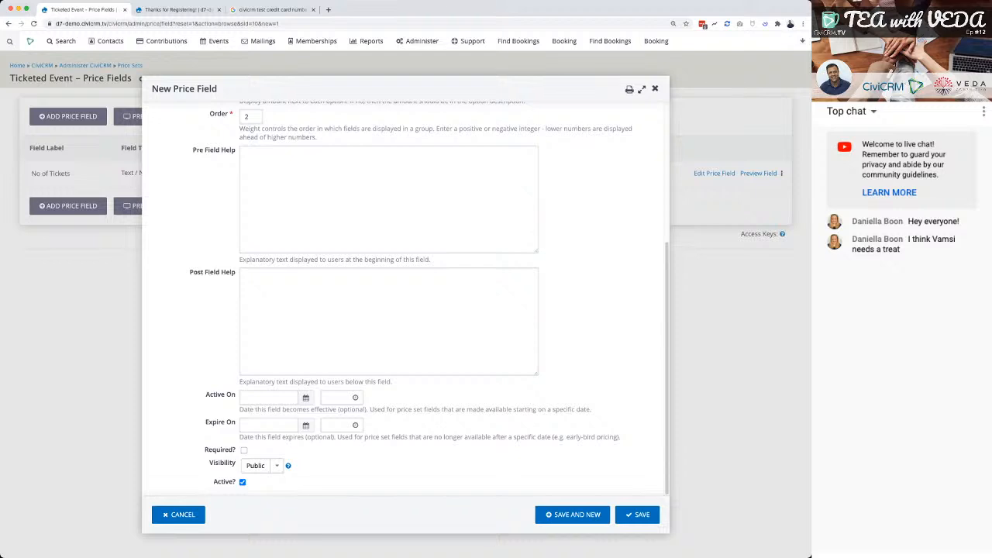
{"action": "scroll", "coordinate": [403, 294], "scroll_direction": "up", "scroll_amount": 5}
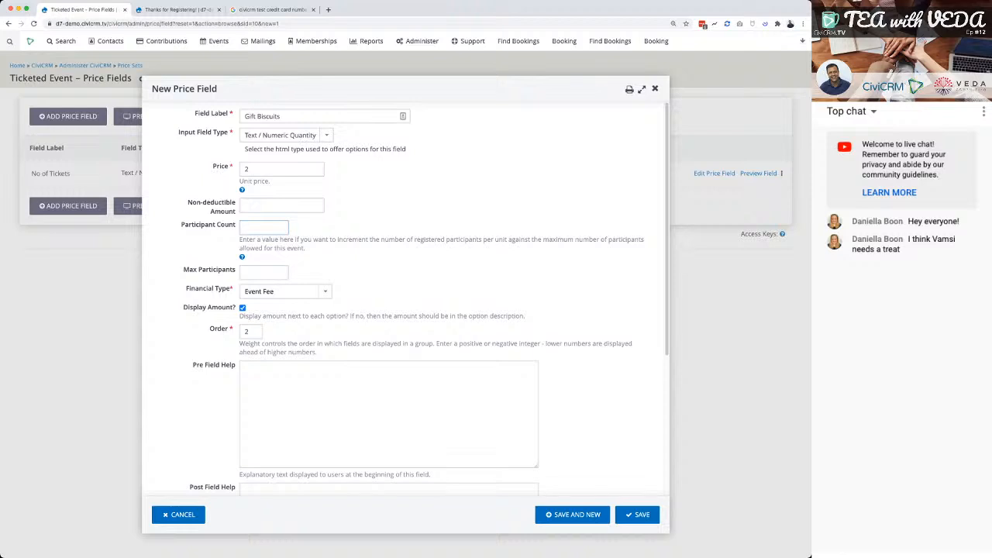
{"action": "key", "text": "super+r"}
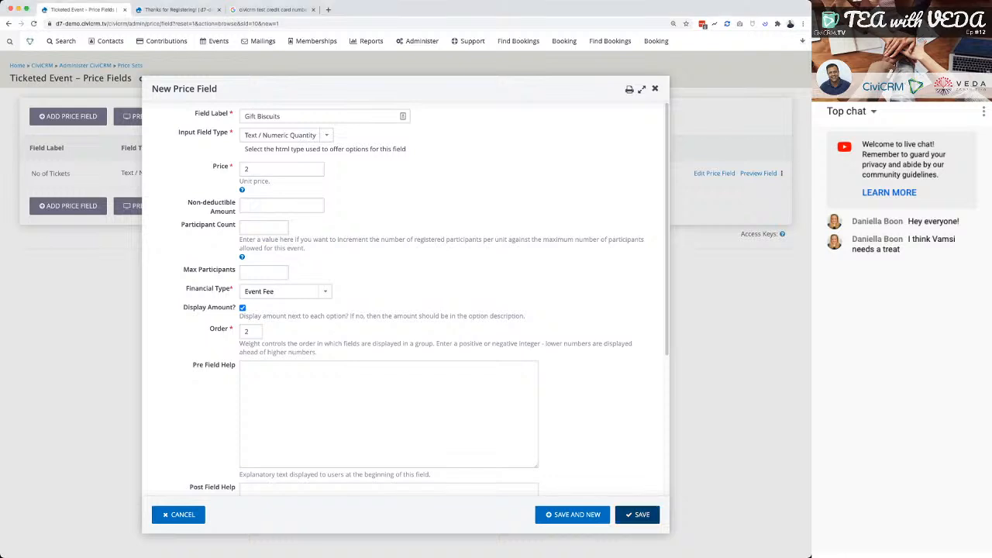
{"action": "left_click", "coordinate": [638, 515]}
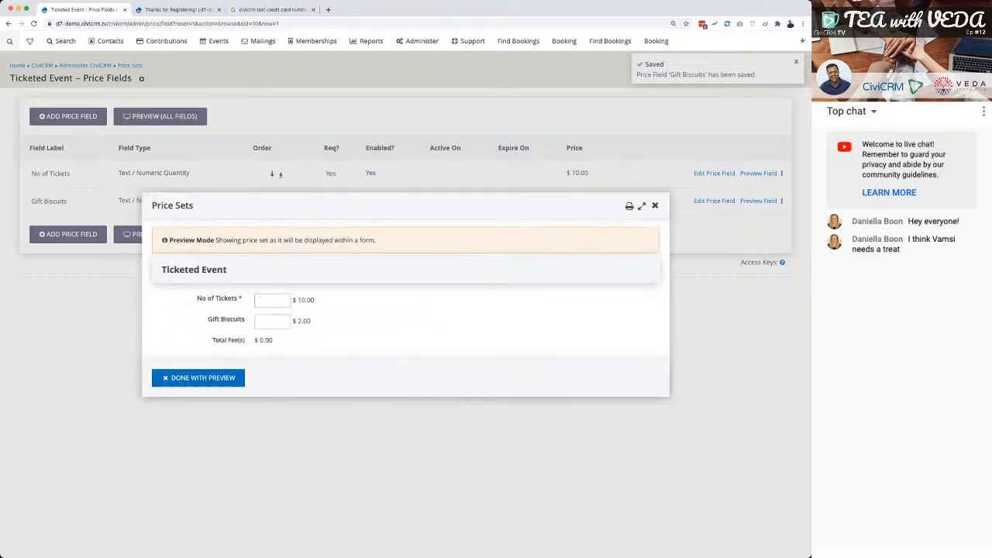
Preview the whole price set with 5 tickets and 3 gift biscuits, then close the preview.
{"action": "type", "text": "5"}
{"action": "key", "text": "Tab"}
{"action": "type", "text": "3"}
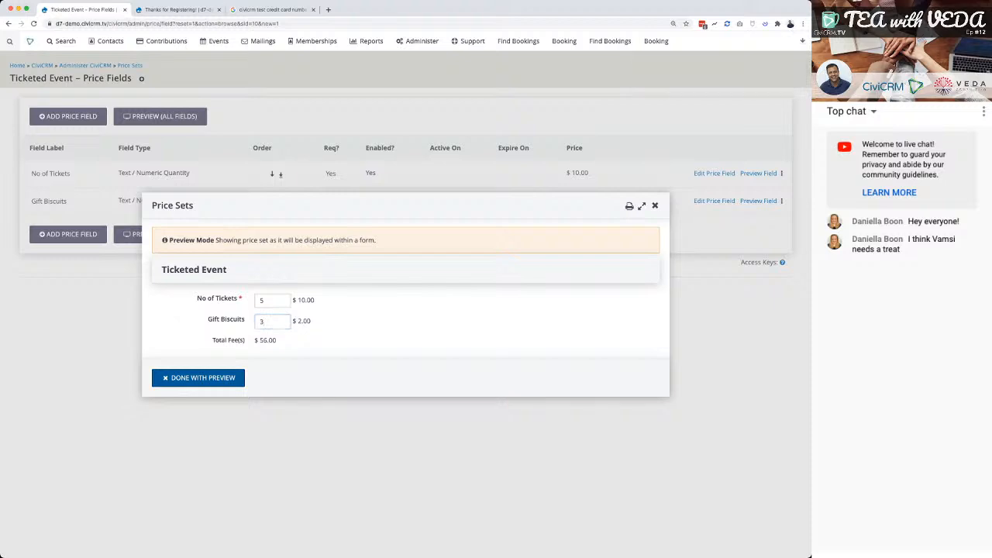
{"action": "left_click", "coordinate": [198, 378]}
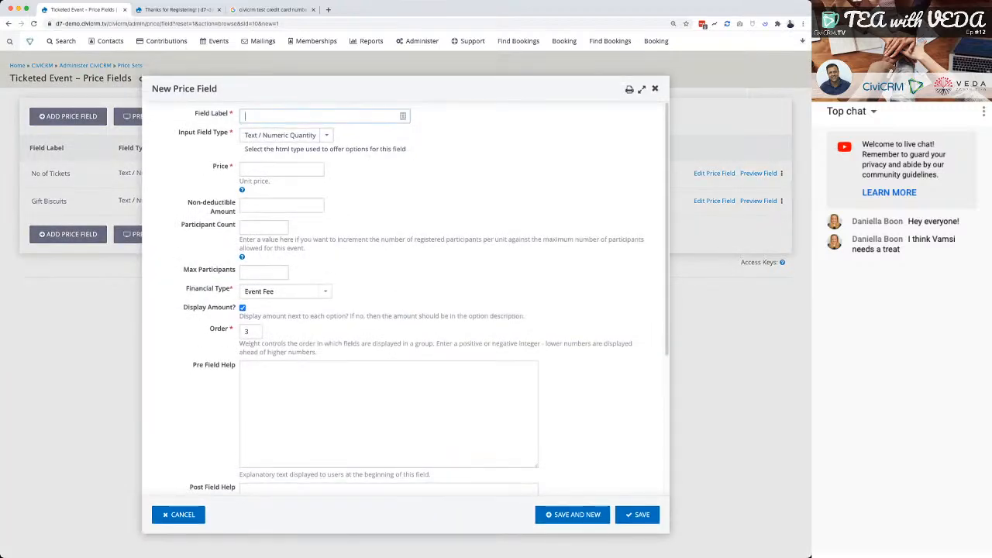
Start a new price field labelled Gift Wrap Biscuit Message with the Select input type.
{"action": "type", "text": "Gift Wrap Biscuits"}
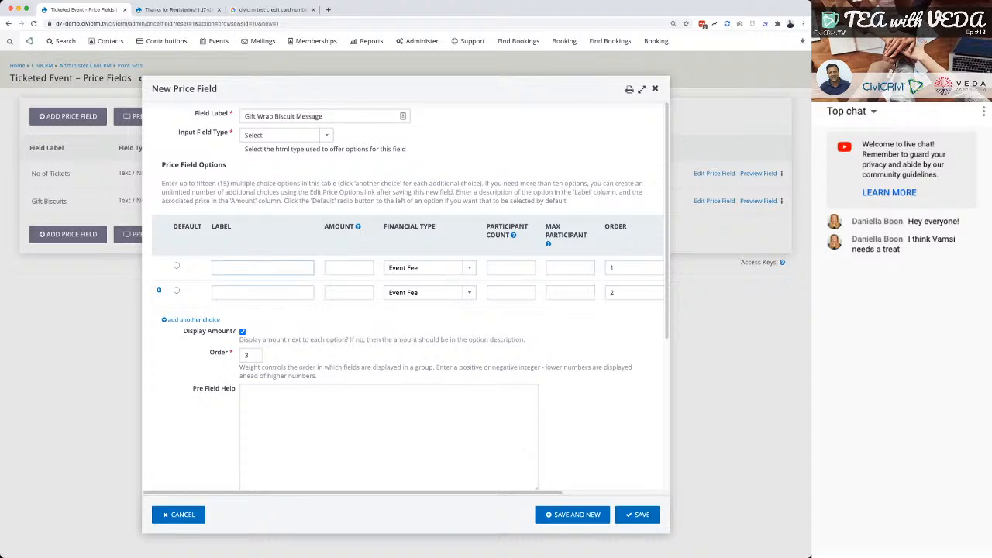
Fill in the first message option as Congrats followed by the honoree's first name, with an amount of 1.
{"action": "type", "text": "Congrats Vamsi"}
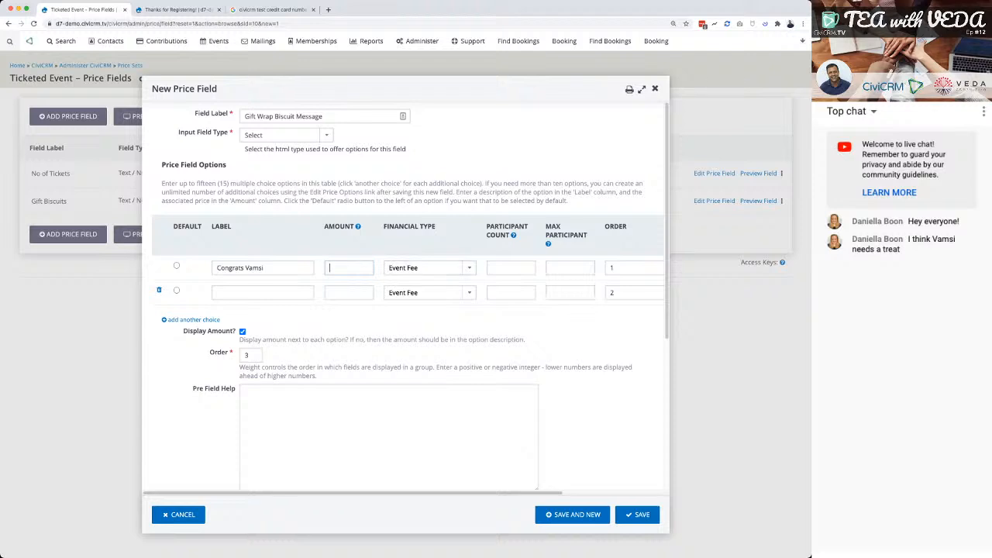
{"action": "type", "text": "0"}
{"action": "key", "text": "BackSpace"}
{"action": "type", "text": "1"}
Add a second option labelled Glittered plus the honoree's first name with an amount of 2, and save the price field.
{"action": "left_click", "coordinate": [262, 292]}
{"action": "type", "text": "Glittered Vamsi"}
{"action": "key", "text": "Tab"}
{"action": "type", "text": "2"}
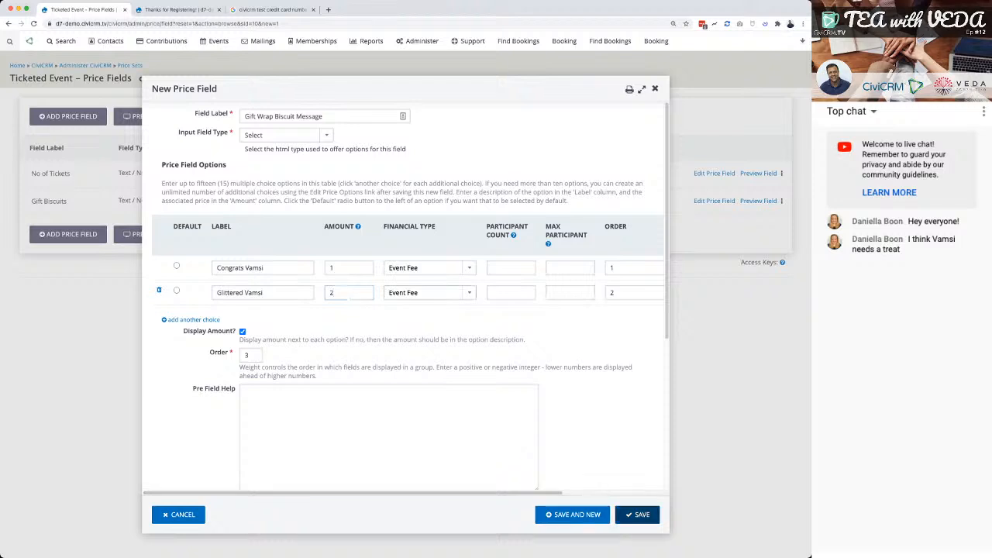
{"action": "left_click", "coordinate": [638, 514]}
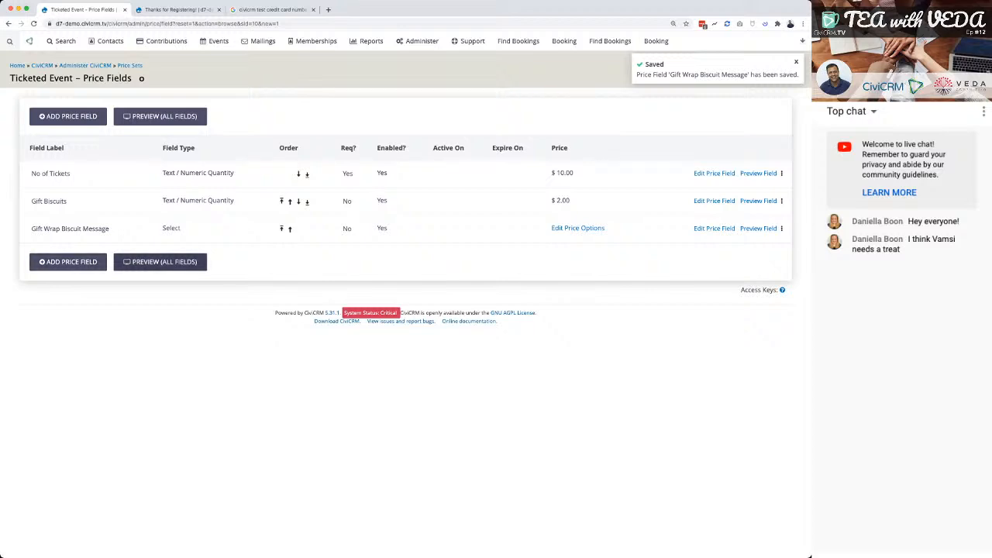
Preview all fields with 5 tickets and 3 gift biscuits, try the Glittered and Congrats message options, and close the preview.
{"action": "left_click", "coordinate": [161, 262]}
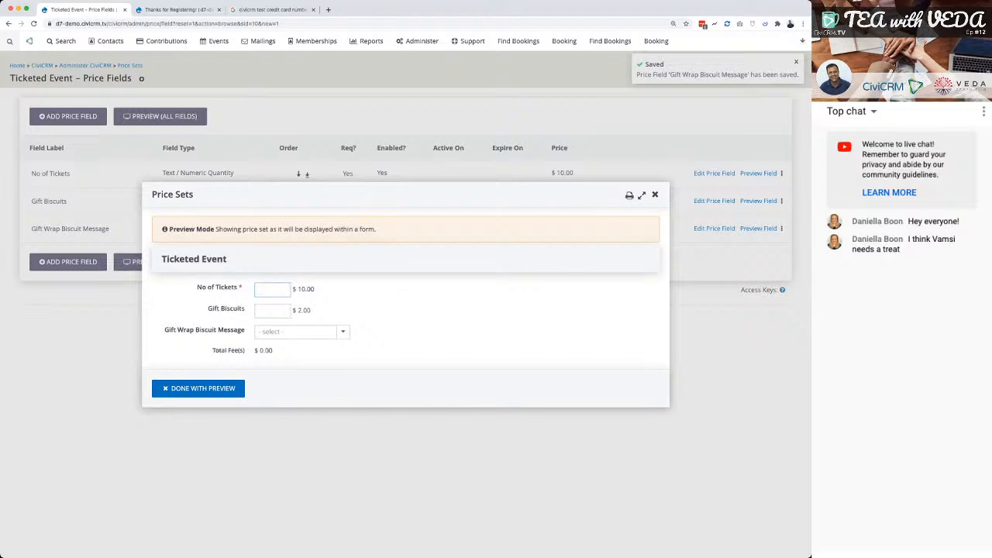
{"action": "type", "text": "5"}
{"action": "key", "text": "Tab"}
{"action": "type", "text": "3"}
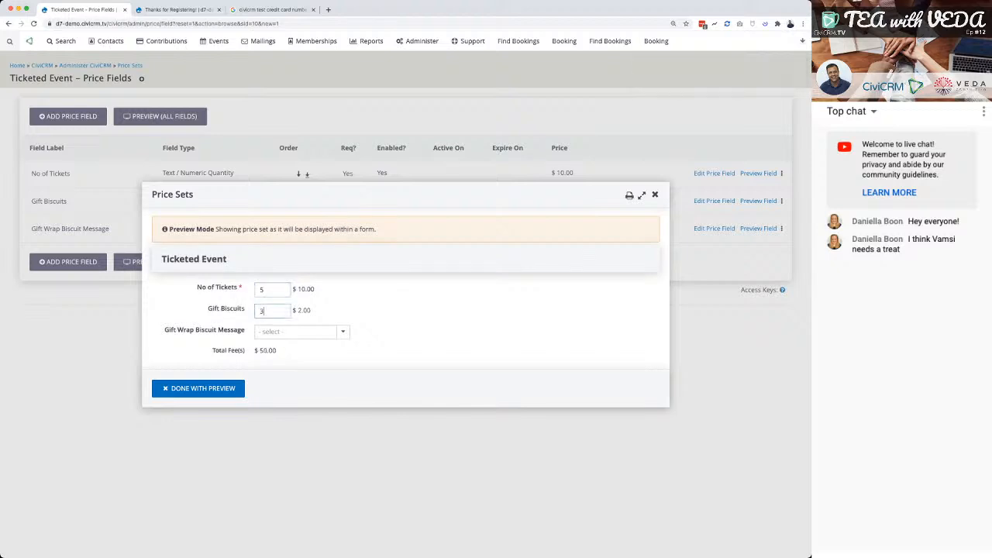
{"action": "left_click", "coordinate": [302, 332]}
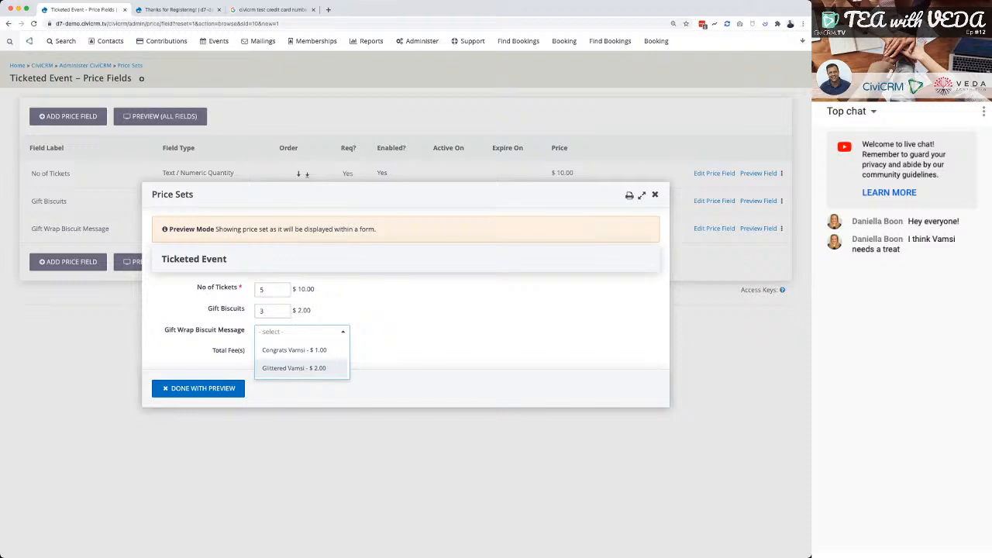
{"action": "left_click", "coordinate": [295, 368]}
{"action": "left_click", "coordinate": [299, 332]}
{"action": "left_click", "coordinate": [295, 349]}
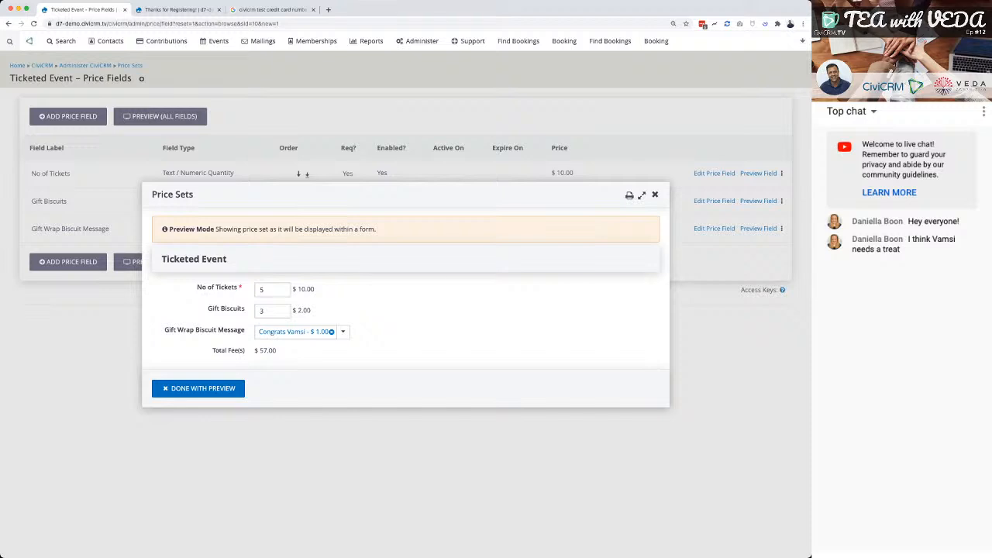
{"action": "key", "text": "Escape"}
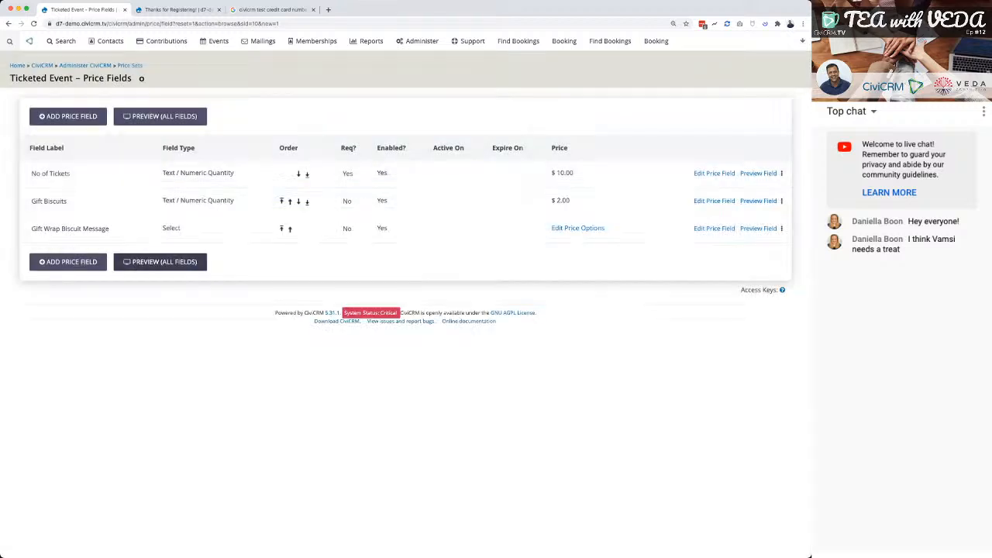
Start another price field labelled Donate to Battersea Dog Trust and set its input type to CheckBox.
{"action": "left_click", "coordinate": [68, 262]}
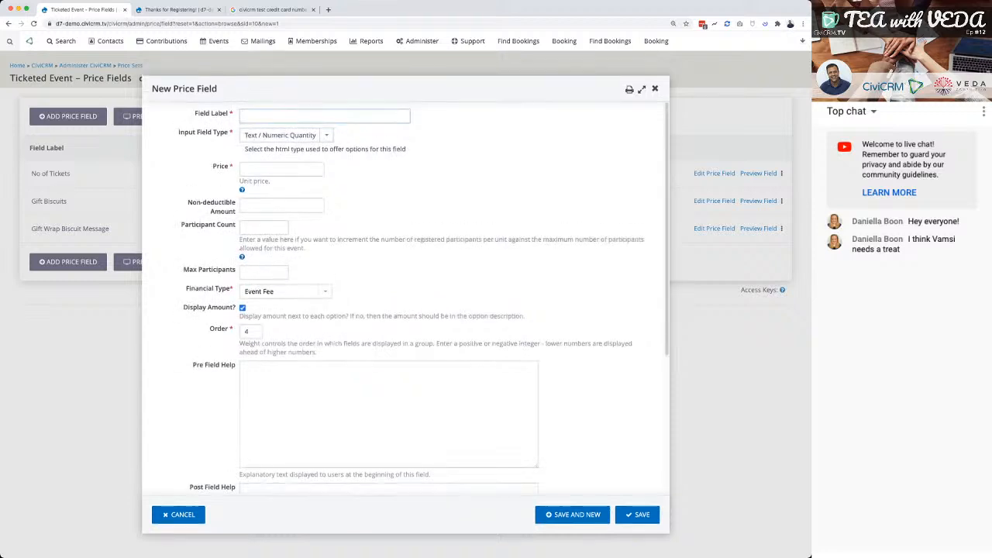
{"action": "type", "text": "Donated"}
{"action": "key", "text": "BackSpace"}
{"action": "type", "text": "to"}
{"action": "type", "text": " BArn"}
{"action": "key", "text": "BackSpace"}
{"action": "key", "text": "BackSpace"}
{"action": "type", "text": "attersea Dog Trust"}
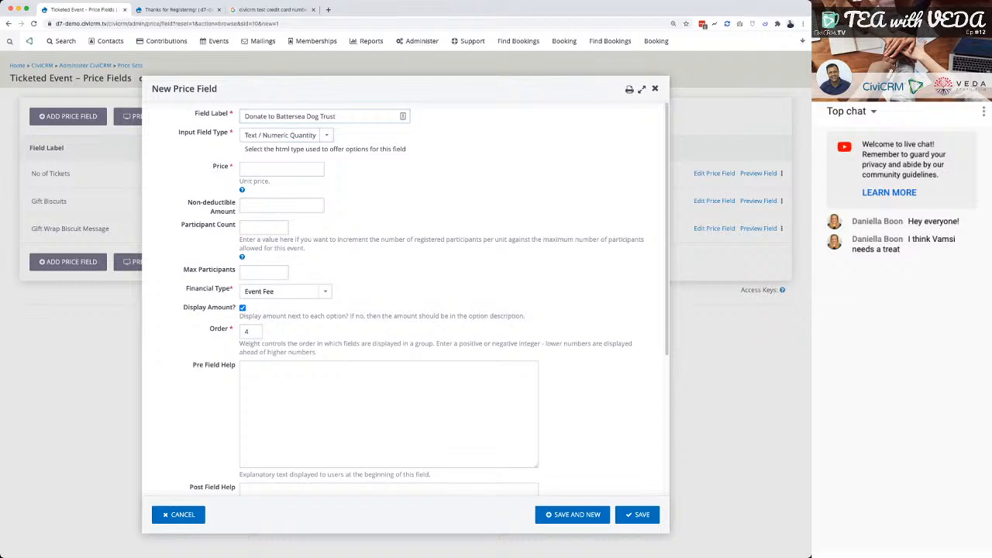
{"action": "left_click", "coordinate": [271, 169]}
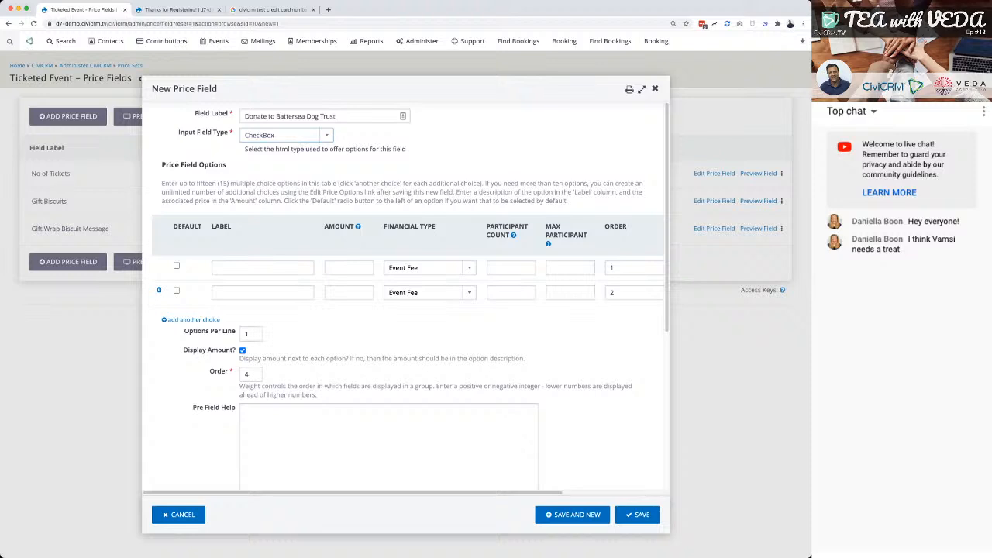
{"action": "key", "text": "Up"}
{"action": "key", "text": "Down"}
Fill in the first donation option as A Guide Dog for a Year with an amount of 100.
{"action": "left_click", "coordinate": [256, 268]}
{"action": "type", "text": "A Guide"}
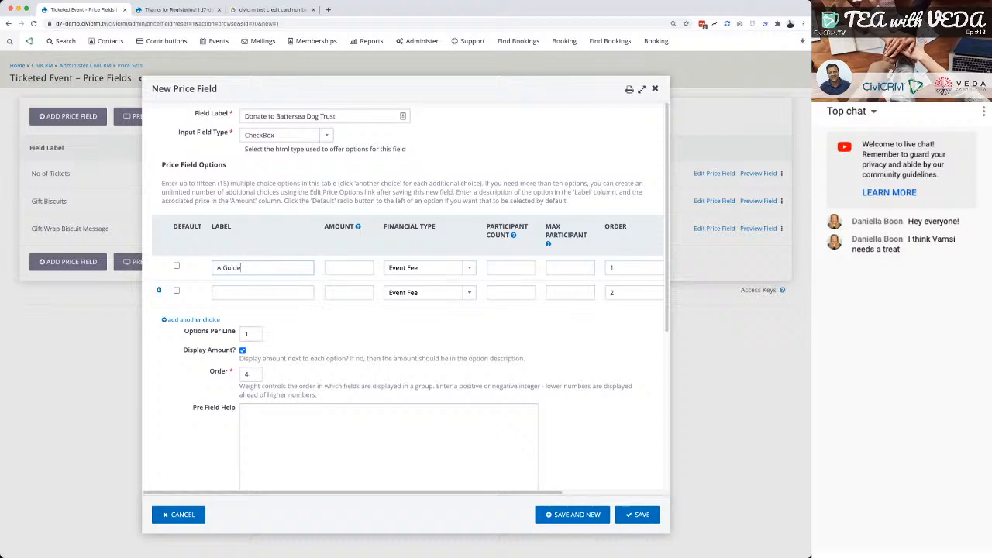
{"action": "type", "text": " F"}
{"action": "key", "text": "BackSpace"}
{"action": "type", "text": "Dog for a"}
{"action": "type", "text": " Year"}
{"action": "key", "text": "Tab"}
{"action": "type", "text": "100"}
Fill in the second donation option as Puppy Toys for a year with an amount of 20.
{"action": "key", "text": "Tab"}
{"action": "key", "text": "Tab"}
{"action": "key", "text": "Tab"}
{"action": "key", "text": "Tab"}
{"action": "key", "text": "Tab"}
{"action": "key", "text": "Tab"}
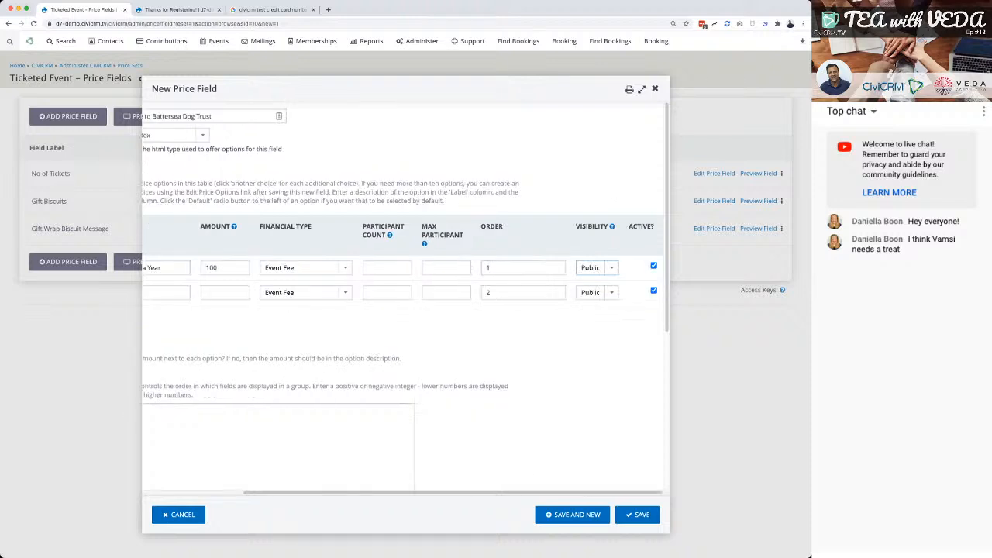
{"action": "key", "text": "Tab"}
{"action": "key", "text": "Tab"}
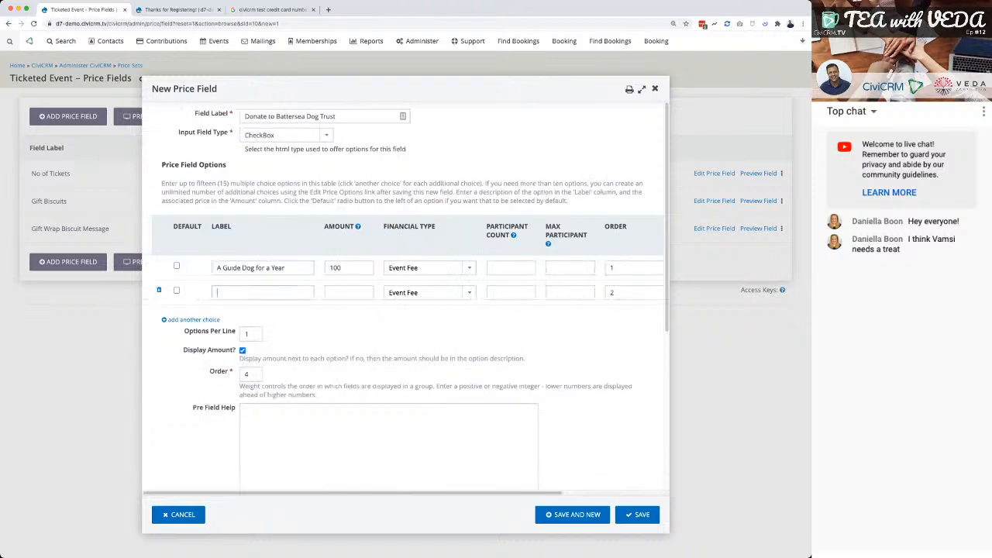
{"action": "type", "text": "Food for"}
{"action": "key", "text": "ctrl+a"}
{"action": "type", "text": "Puppy Toys for a year"}
{"action": "key", "text": "Tab"}
{"action": "type", "text": "20"}
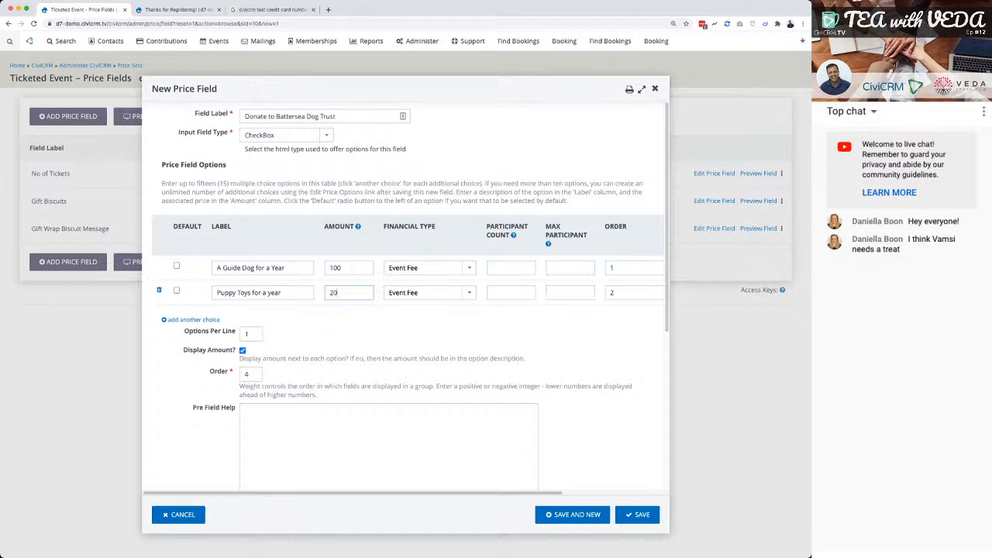
Set the financial type of both donation options to Donation and save the price field.
{"action": "left_click", "coordinate": [403, 258]}
{"action": "left_click", "coordinate": [404, 284]}
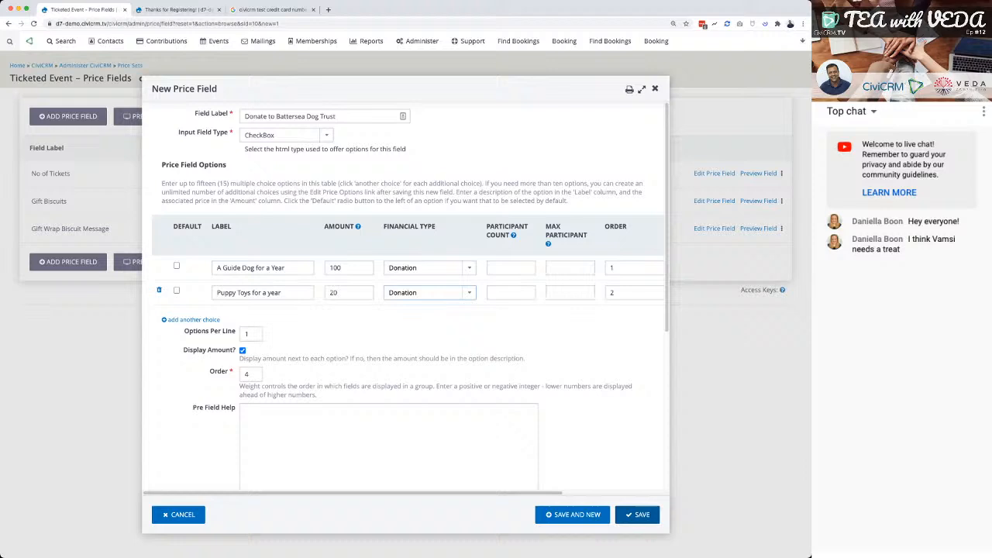
{"action": "left_click", "coordinate": [637, 515]}
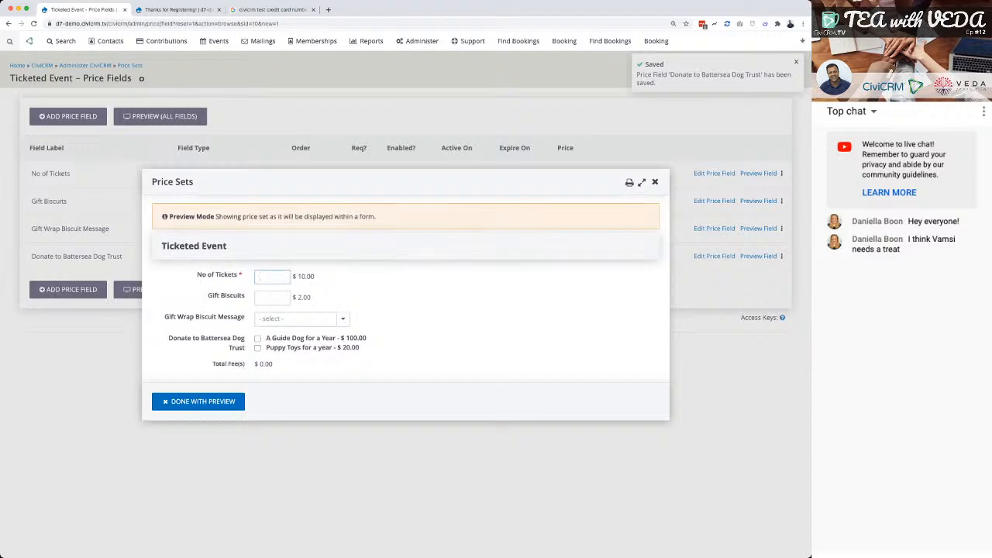
Preview the full price set with 5 tickets, 2 gift biscuits, the Glittered message and both donation options, and review the total and ticket line.
{"action": "type", "text": "5"}
{"action": "key", "text": "Tab"}
{"action": "type", "text": "2"}
{"action": "left_click", "coordinate": [302, 318]}
{"action": "left_click", "coordinate": [294, 356]}
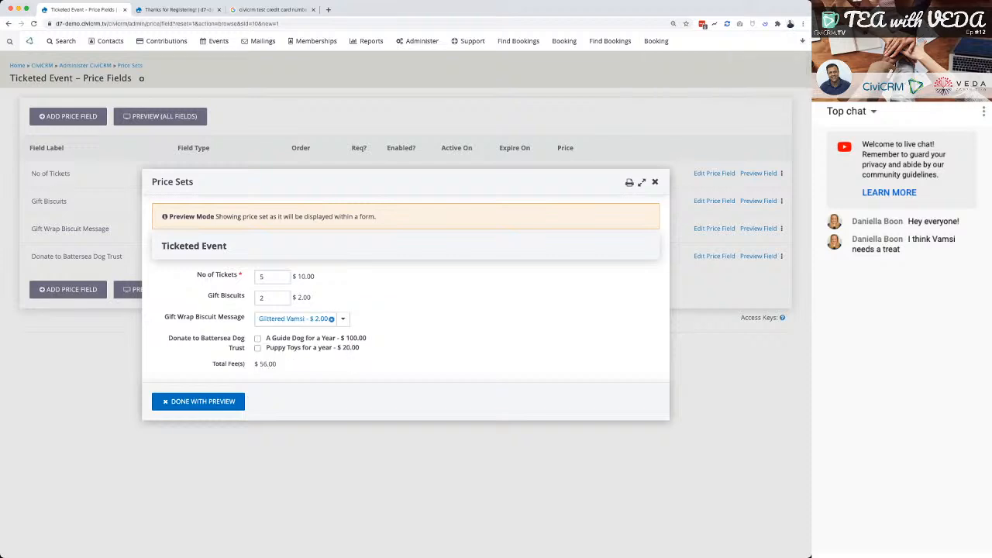
{"action": "left_click", "coordinate": [257, 339]}
{"action": "left_click", "coordinate": [258, 349]}
{"action": "mouse_move", "coordinate": [285, 365]}
{"action": "left_mouse_down"}
{"action": "mouse_move", "coordinate": [261, 364]}
{"action": "mouse_move", "coordinate": [283, 364]}
{"action": "left_mouse_up"}
{"action": "left_click_drag", "start_coordinate": [197, 275], "coordinate": [315, 277]}
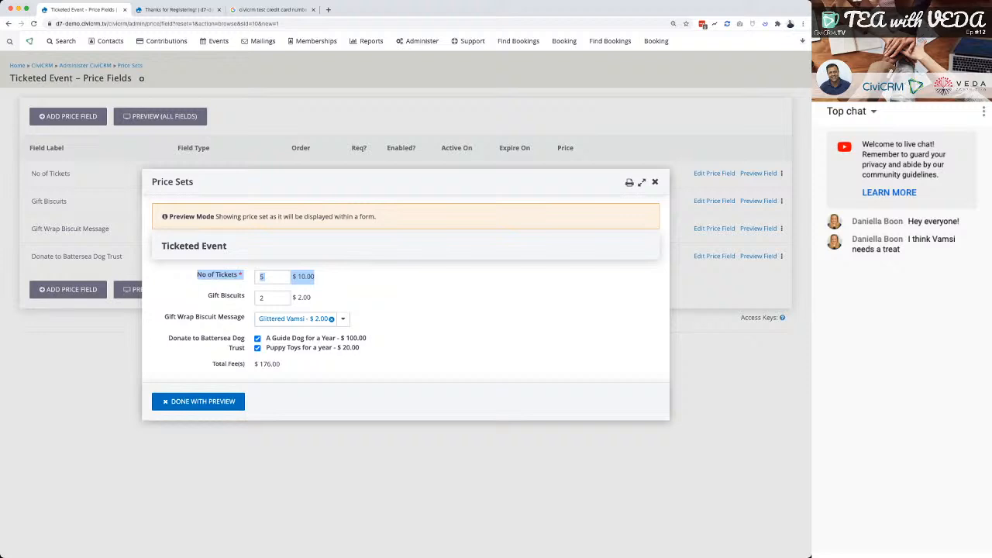
Close the price set preview, open the birthday event's fee settings and save them with the Ticketed Event price set.
{"action": "key", "text": "Escape"}
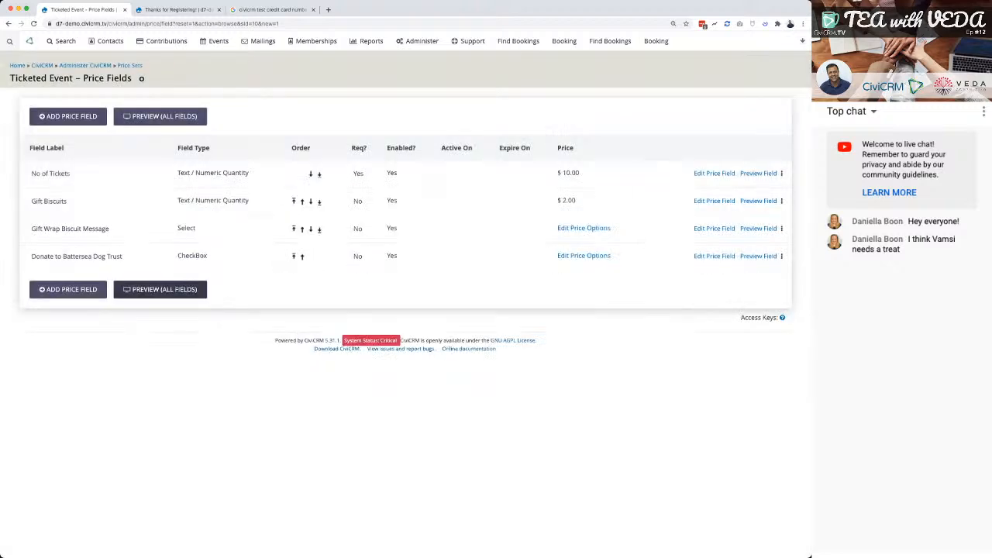
{"action": "mouse_move", "coordinate": [215, 41]}
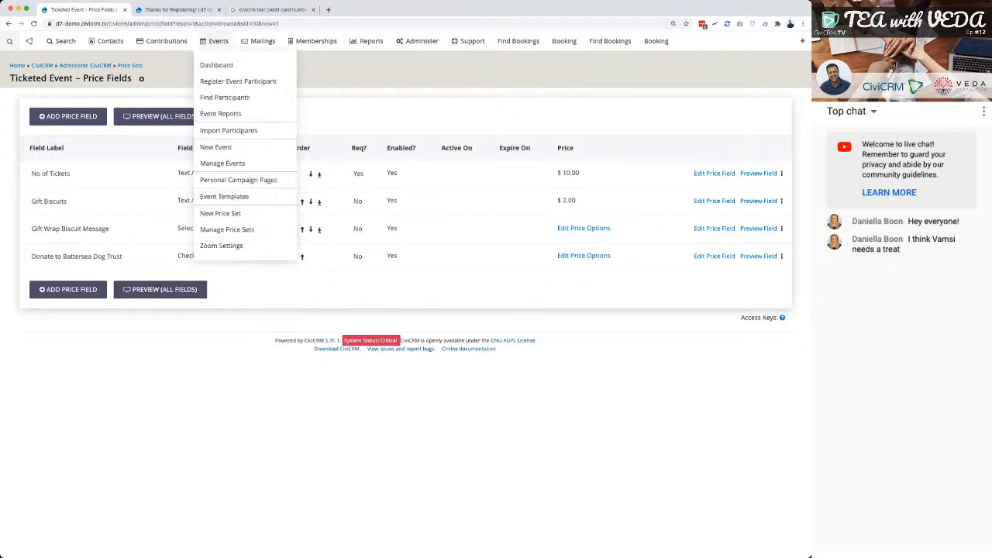
{"action": "left_click", "coordinate": [222, 163]}
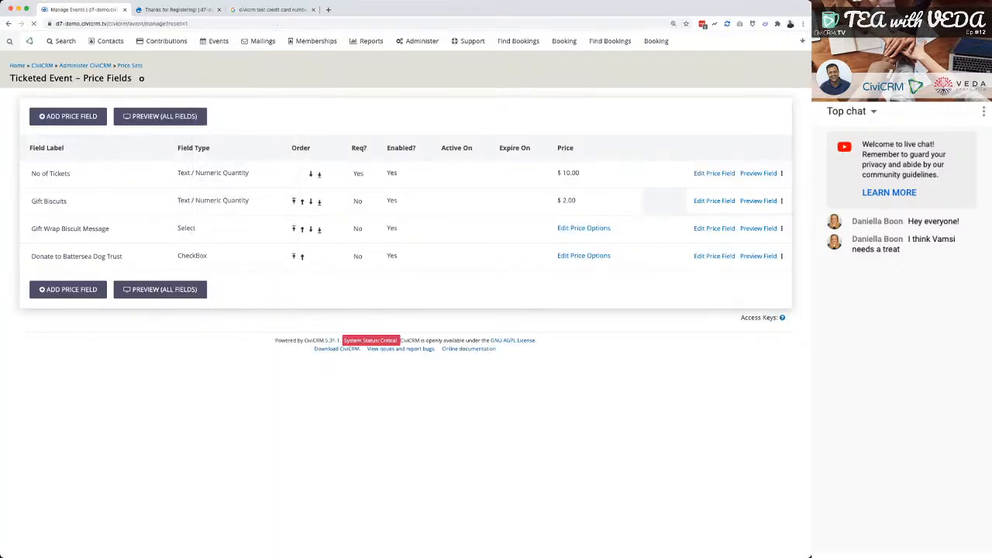
{"action": "left_click", "coordinate": [760, 225]}
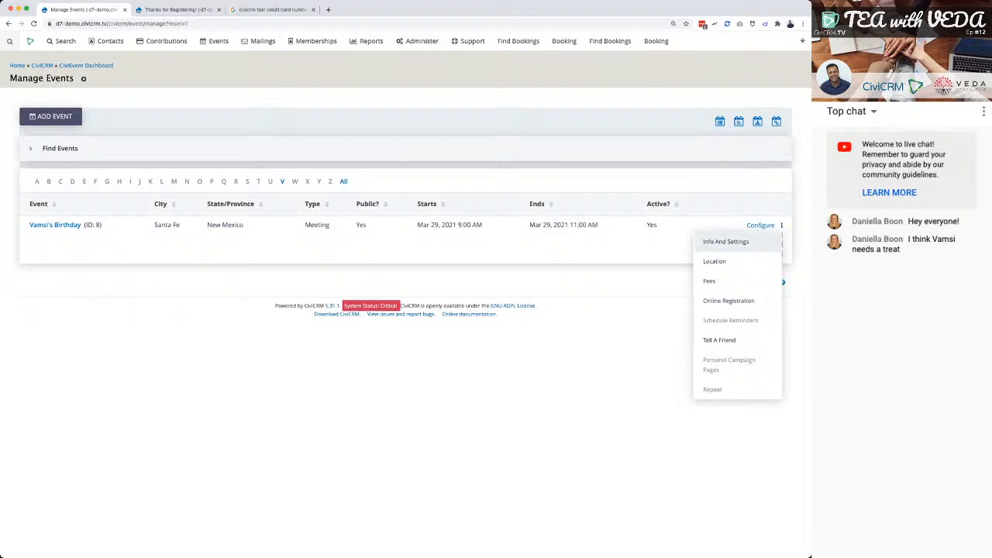
{"action": "left_click", "coordinate": [726, 242]}
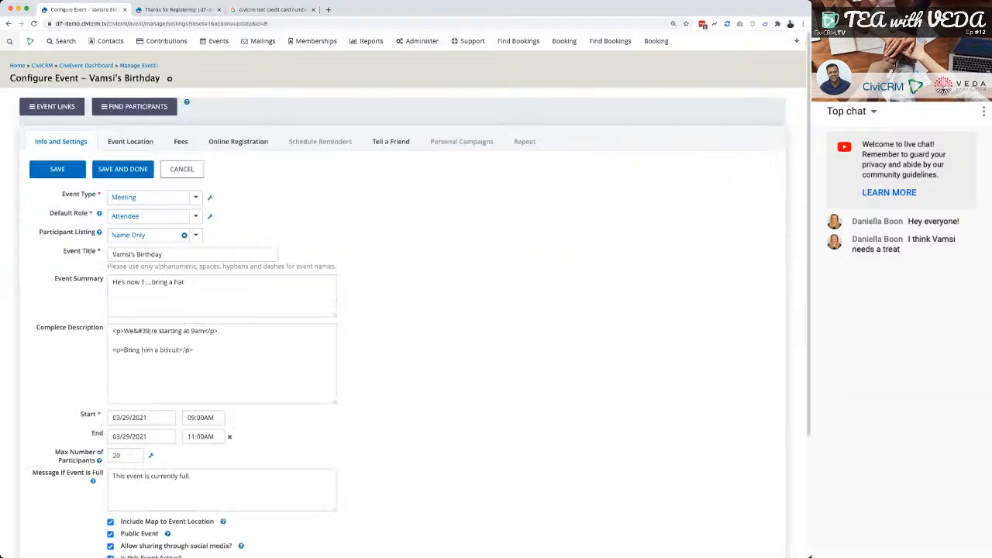
{"action": "left_click", "coordinate": [180, 141]}
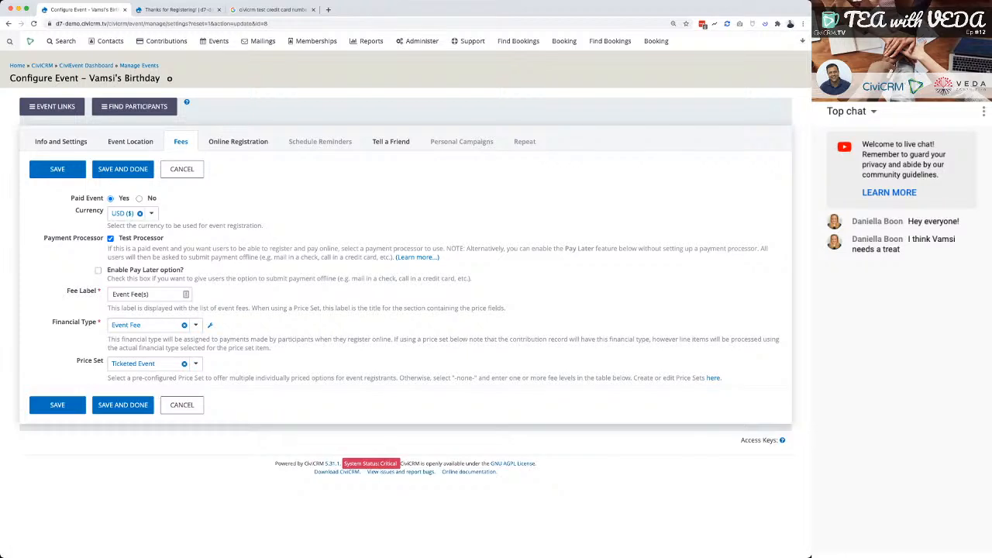
{"action": "left_click", "coordinate": [57, 405]}
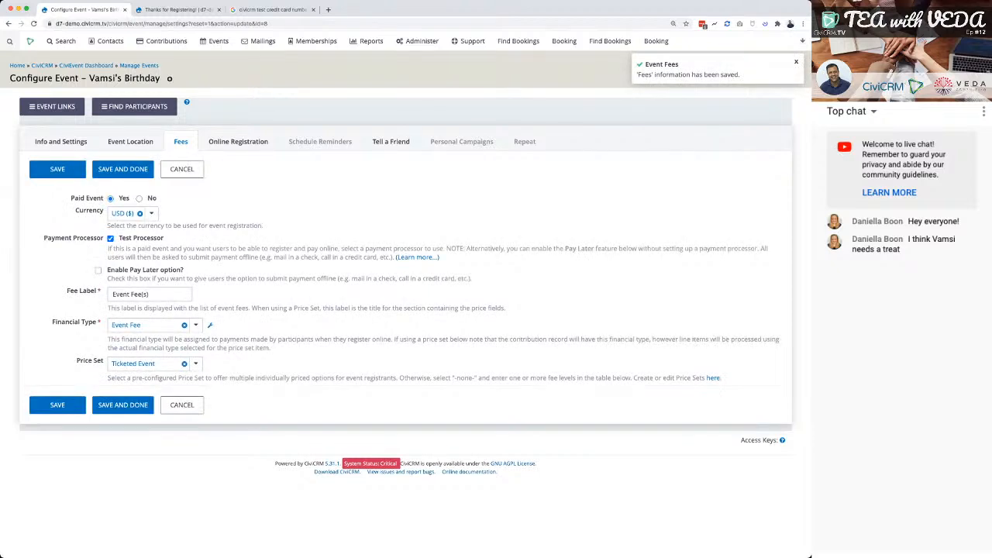
Get the event page URL from the event's info settings and load the event's online registration form in the other browser tab.
{"action": "left_click", "coordinate": [60, 142]}
{"action": "scroll", "coordinate": [406, 310], "scroll_direction": "down", "scroll_amount": 3}
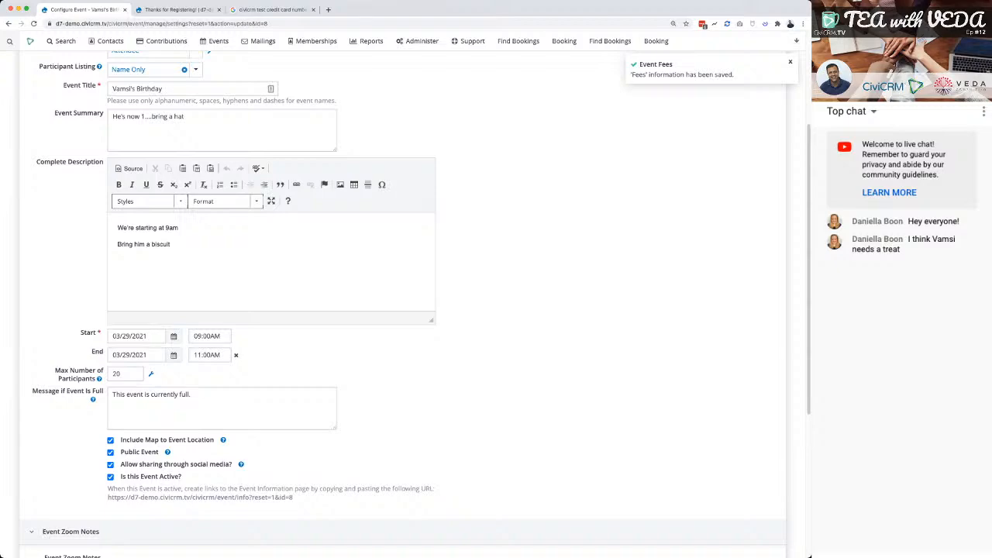
{"action": "key", "text": "ctrl+Tab"}
{"action": "key", "text": "super+l"}
{"action": "type", "text": "https://d7-demo.civicrm.tv/civicrm/event/info?reset=1&id=8"}
{"action": "key", "text": "Return"}
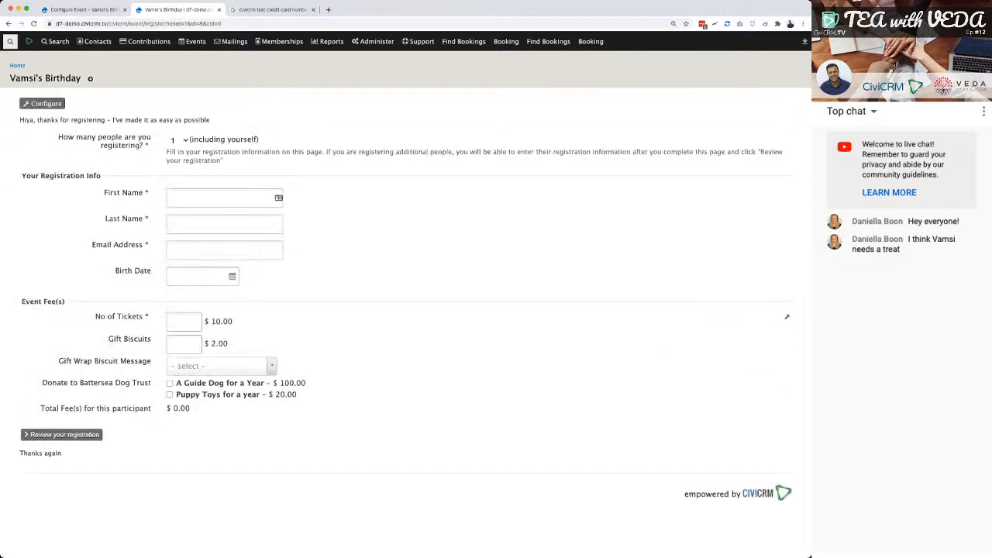
Fill in the registrant's first name, last name, e-mail address and birth date.
{"action": "left_click", "coordinate": [224, 198]}
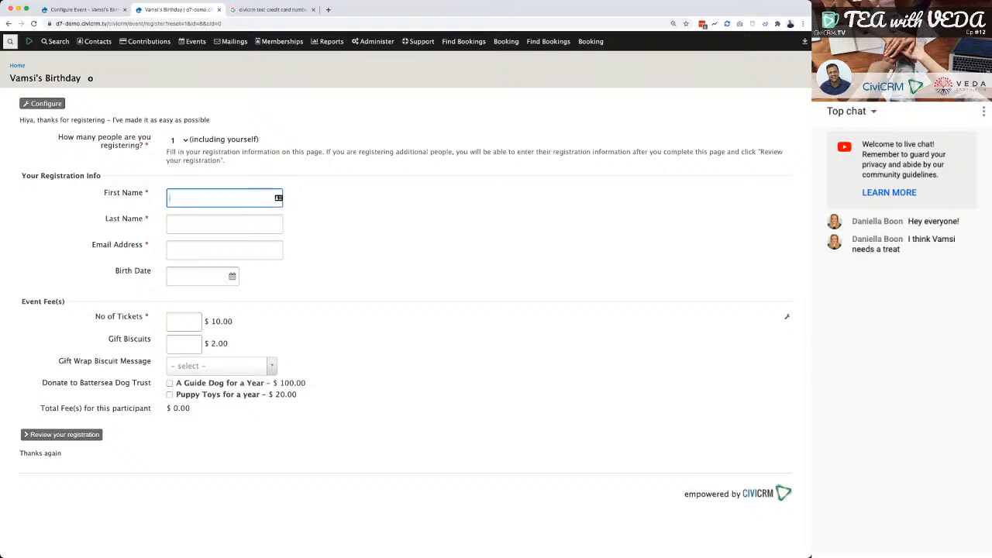
{"action": "type", "text": "Janet"}
{"action": "key", "text": "Tab"}
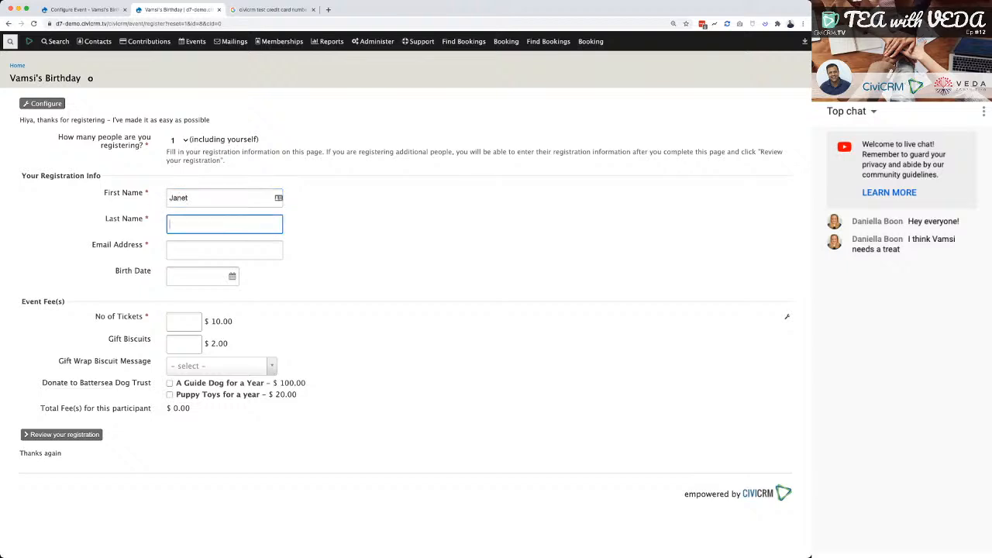
{"action": "type", "text": "Bloggs"}
{"action": "key", "text": "Tab"}
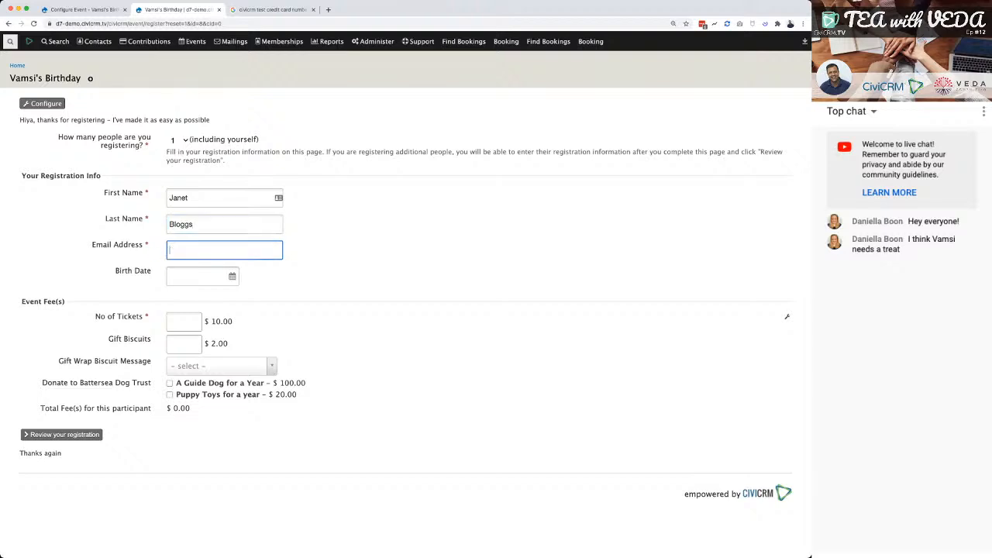
{"action": "key", "text": "Tab"}
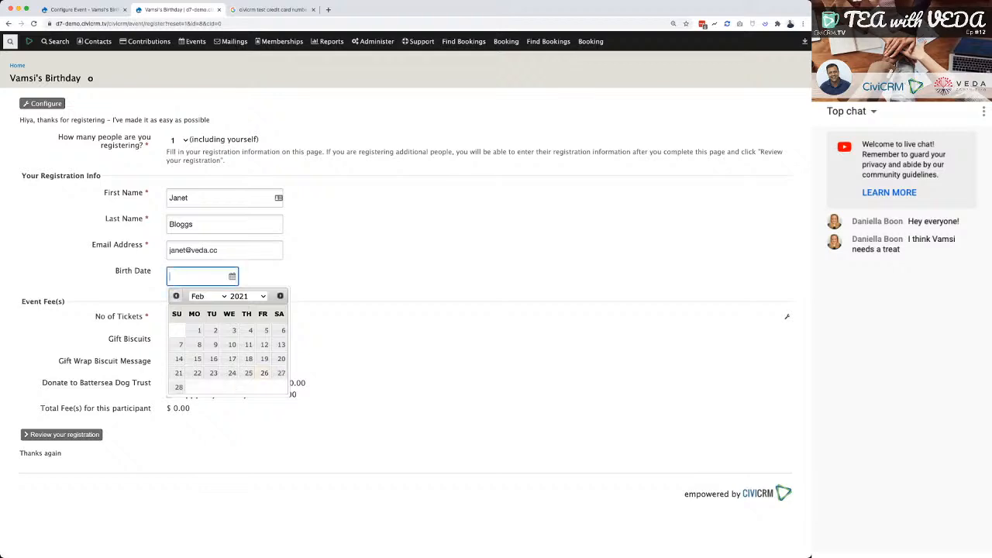
{"action": "left_click", "coordinate": [248, 296]}
{"action": "left_click", "coordinate": [247, 344]}
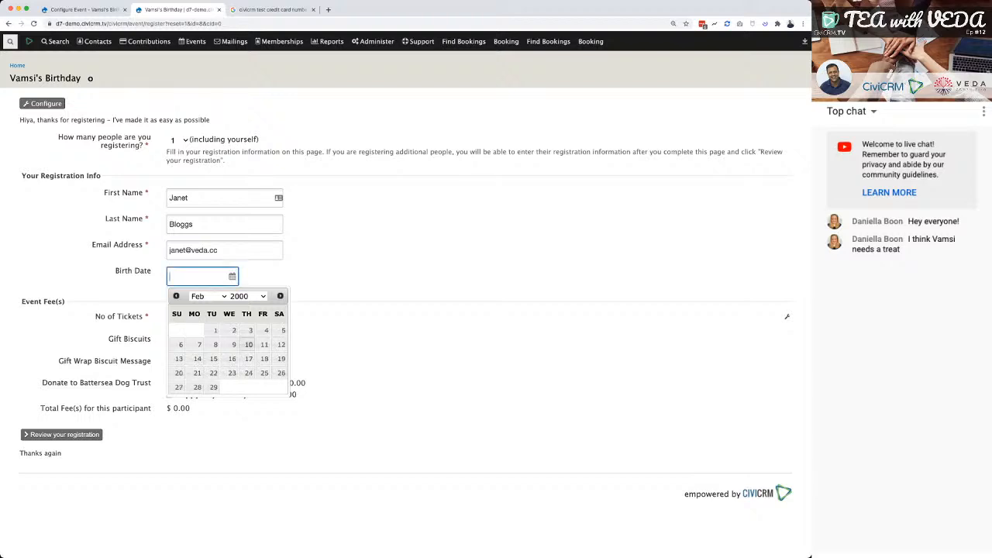
{"action": "left_click", "coordinate": [214, 330]}
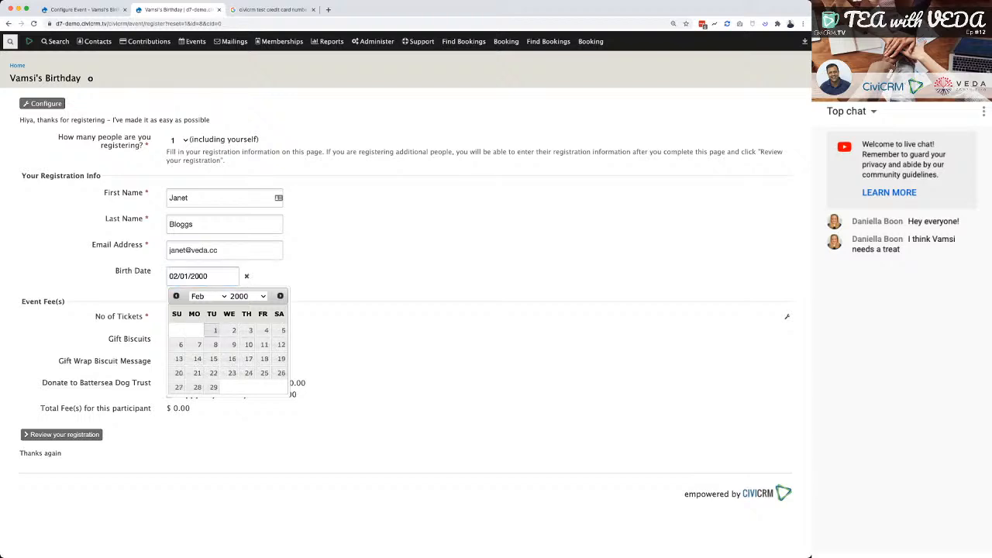
{"action": "key", "text": "Tab"}
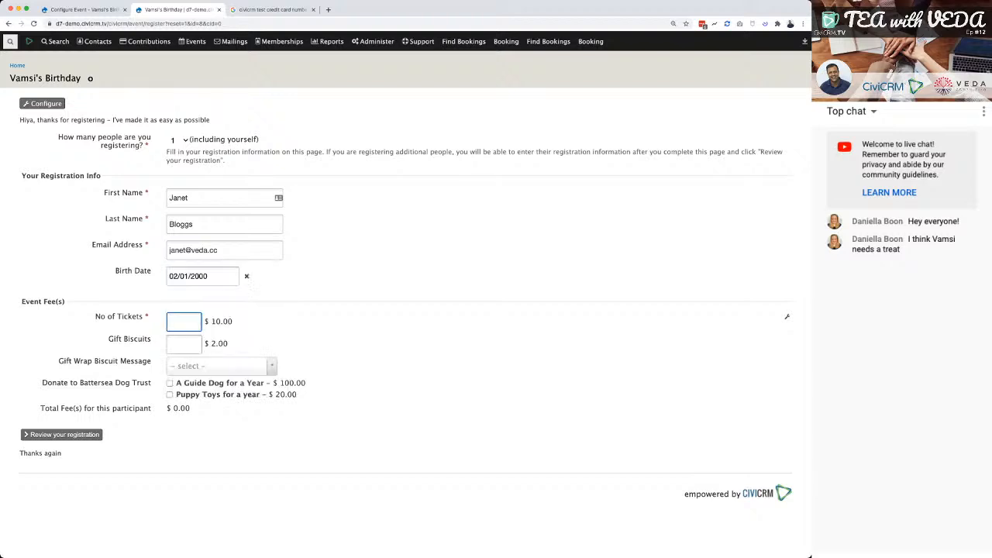
Order 5 tickets and 3 gift biscuits with the Glittered gift wrap message and the Puppy Toys for a year donation.
{"action": "type", "text": "5"}
{"action": "key", "text": "Tab"}
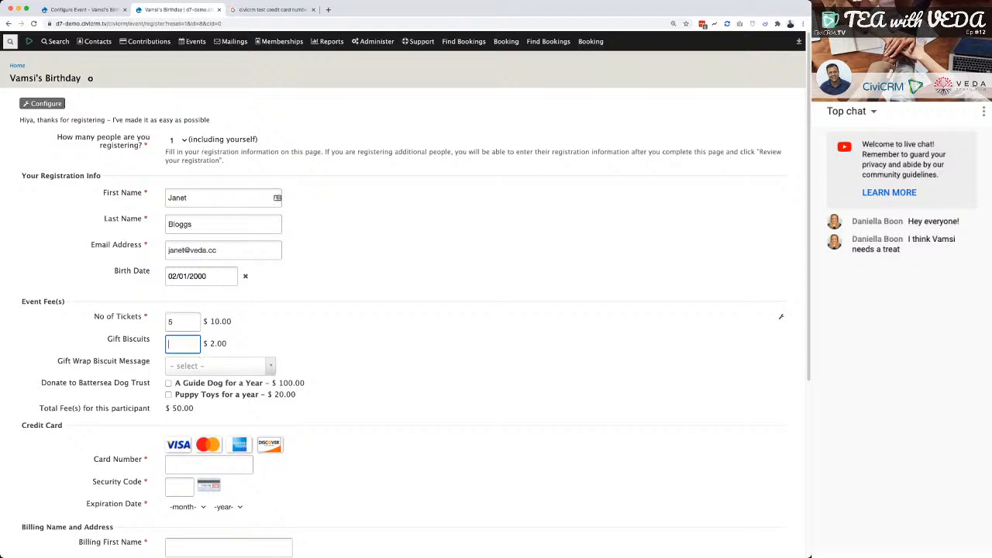
{"action": "type", "text": "3"}
{"action": "key", "text": "Tab"}
{"action": "scroll", "coordinate": [403, 310], "scroll_direction": "down", "scroll_amount": 1}
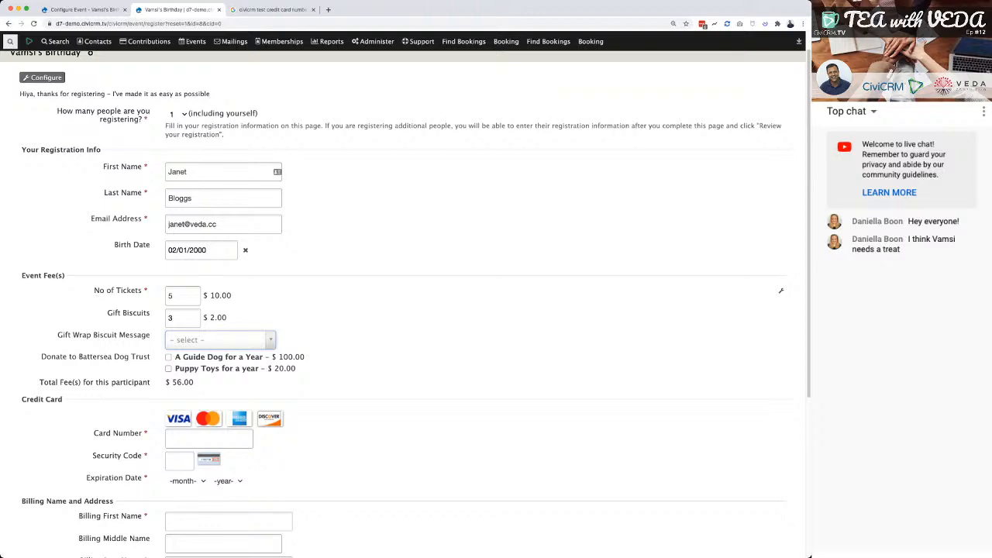
{"action": "key", "text": "Down"}
{"action": "key", "text": "Down"}
{"action": "key", "text": "Return"}
{"action": "key", "text": "Tab"}
{"action": "key", "text": "Tab"}
{"action": "key", "text": "space"}
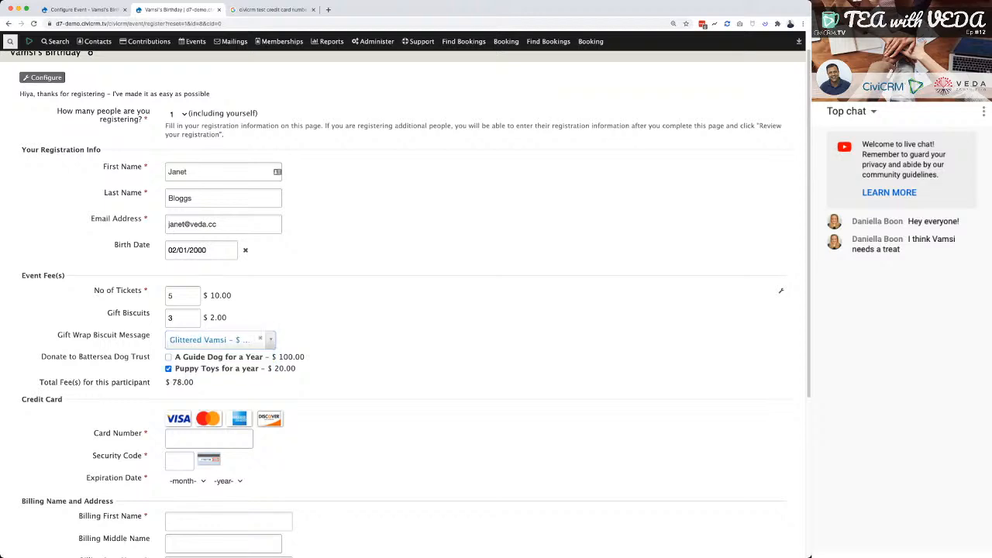
Fill in the test credit card number and security code, and set the expiration date to Apr 2023.
{"action": "scroll", "coordinate": [403, 310], "scroll_direction": "down", "scroll_amount": 2}
{"action": "left_click", "coordinate": [208, 270]}
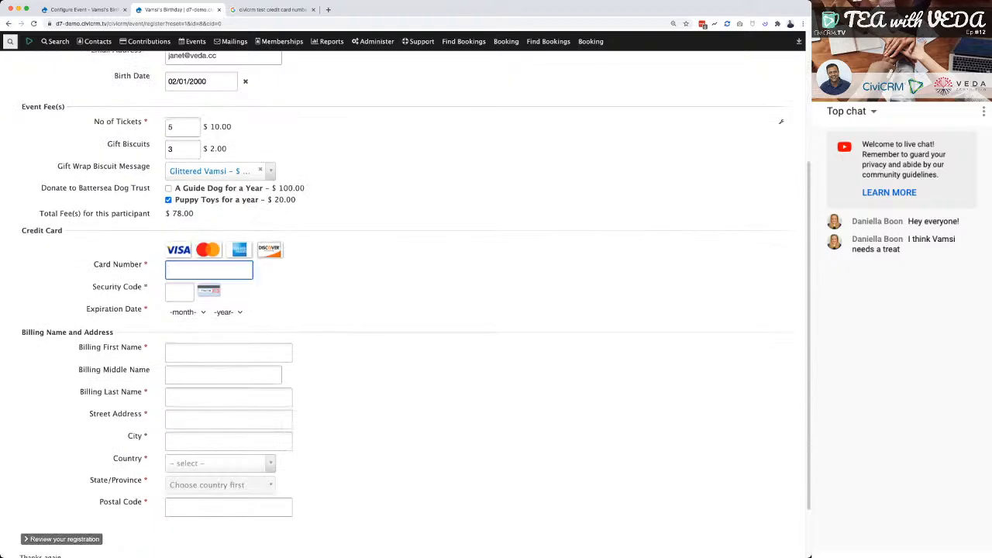
{"action": "left_click", "coordinate": [262, 10]}
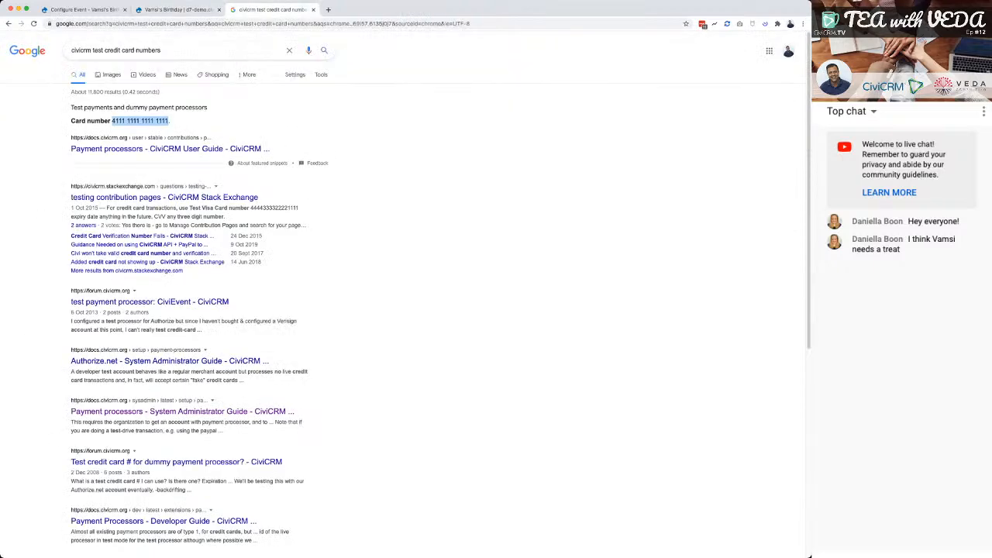
{"action": "key", "text": "ctrl+shift+Tab"}
{"action": "key", "text": "super+v"}
{"action": "key", "text": "Tab"}
{"action": "type", "text": "123"}
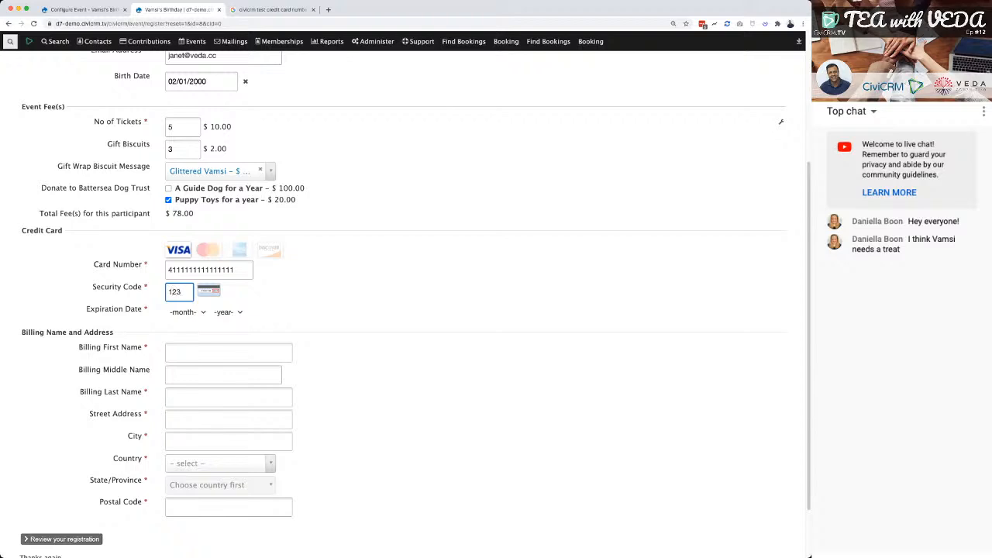
{"action": "key", "text": "Tab"}
{"action": "key", "text": "a"}
{"action": "key", "text": "Tab"}
{"action": "type", "text": "2023"}
{"action": "key", "text": "Tab"}
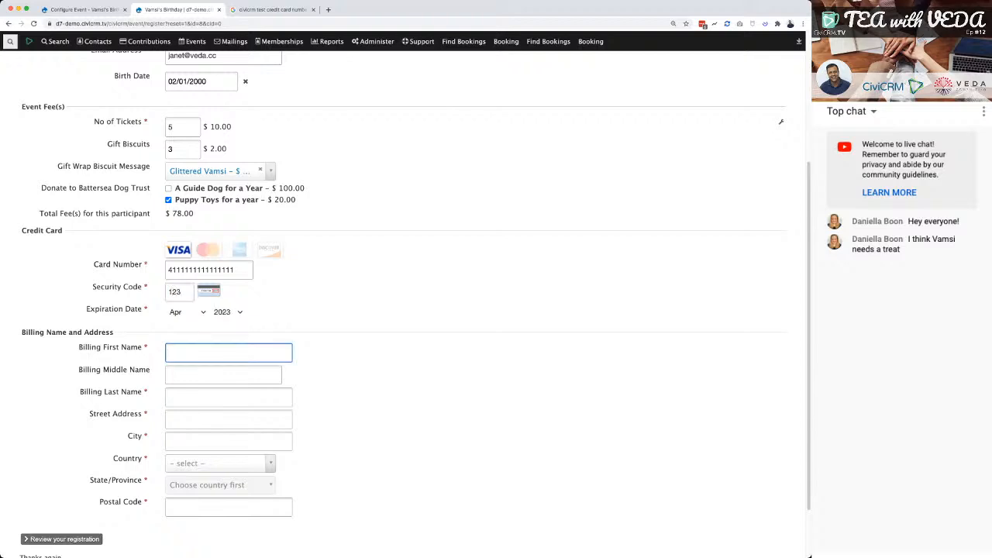
Enter the billing first name, last name, street address and city.
{"action": "type", "text": "Janet"}
{"action": "key", "text": "Tab"}
{"action": "key", "text": "Tab"}
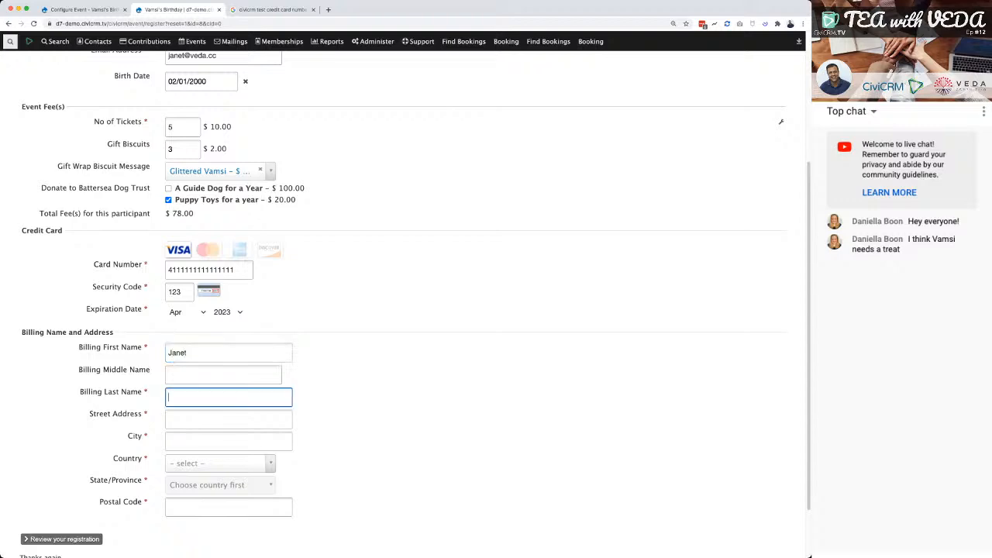
{"action": "type", "text": "Bloggs"}
{"action": "key", "text": "Tab"}
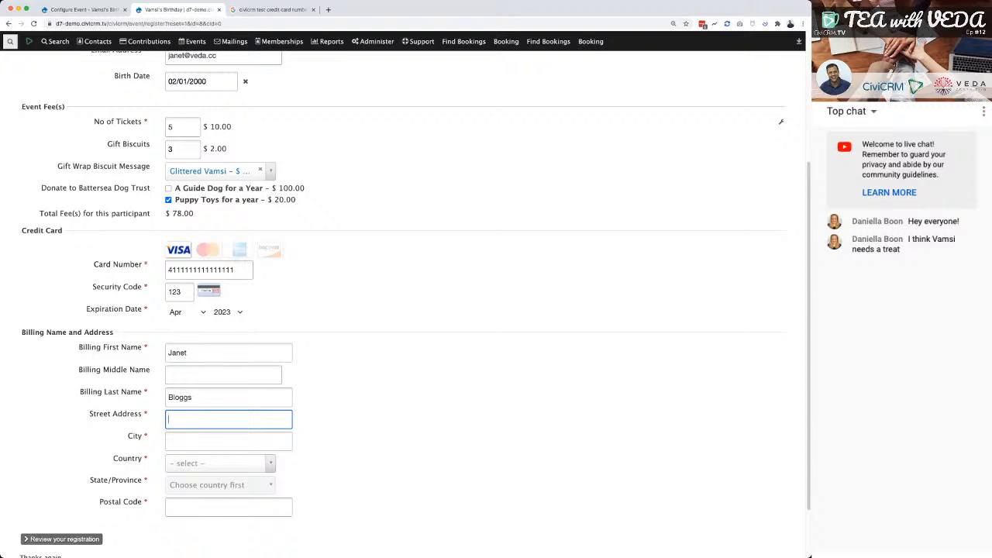
{"action": "type", "text": "London"}
{"action": "key", "text": "Tab"}
{"action": "type", "text": "Lond"}
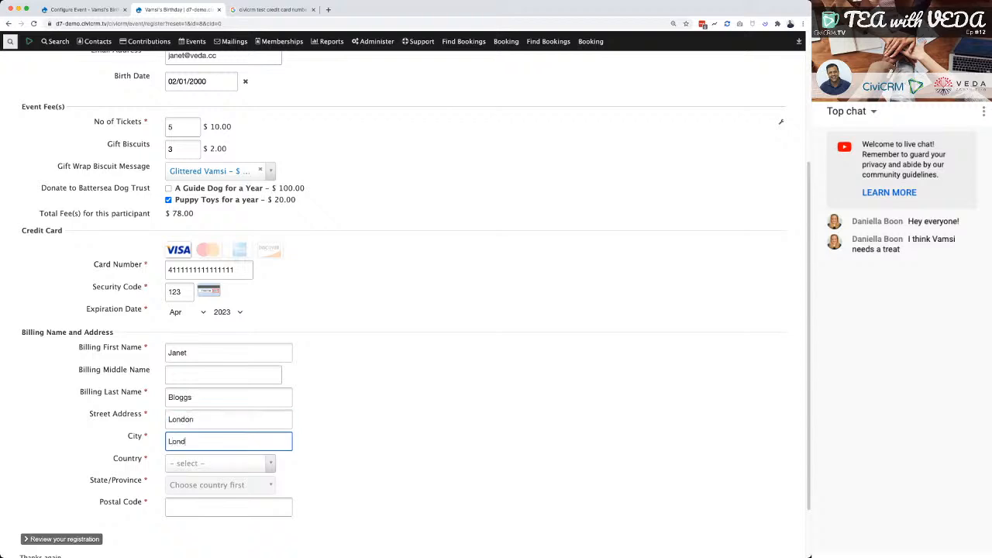
{"action": "type", "text": "on"}
Set the billing country to United Kingdom, fill in the state/province and postal code, and submit the registration for review.
{"action": "key", "text": "Tab"}
{"action": "type", "text": "un"}
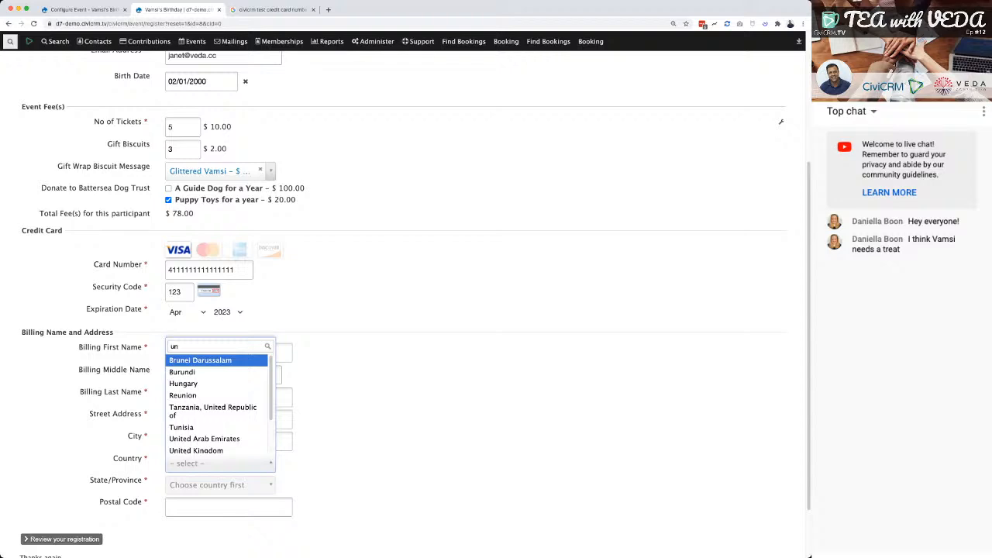
{"action": "left_click", "coordinate": [196, 451]}
{"action": "left_click", "coordinate": [220, 485]}
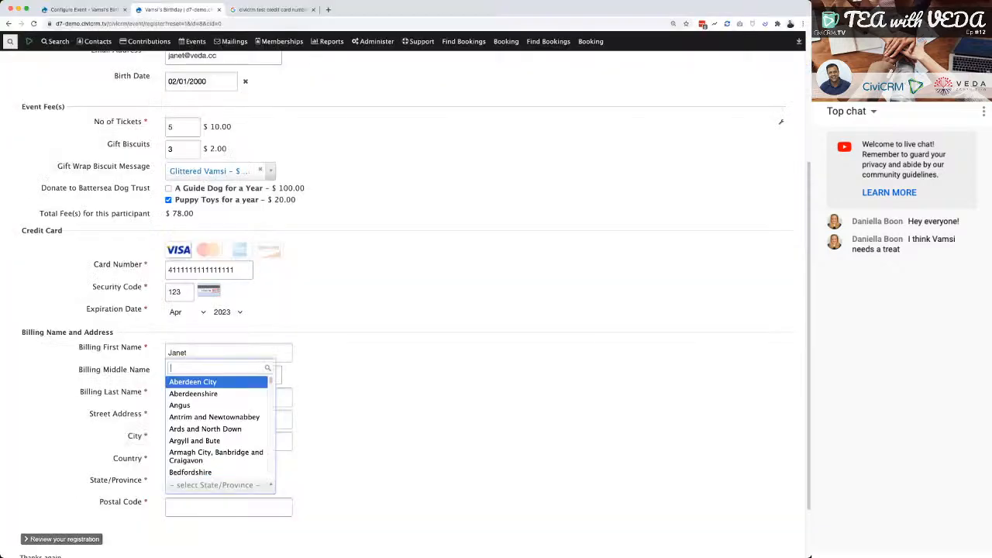
{"action": "type", "text": "lon"}
{"action": "key", "text": "Down"}
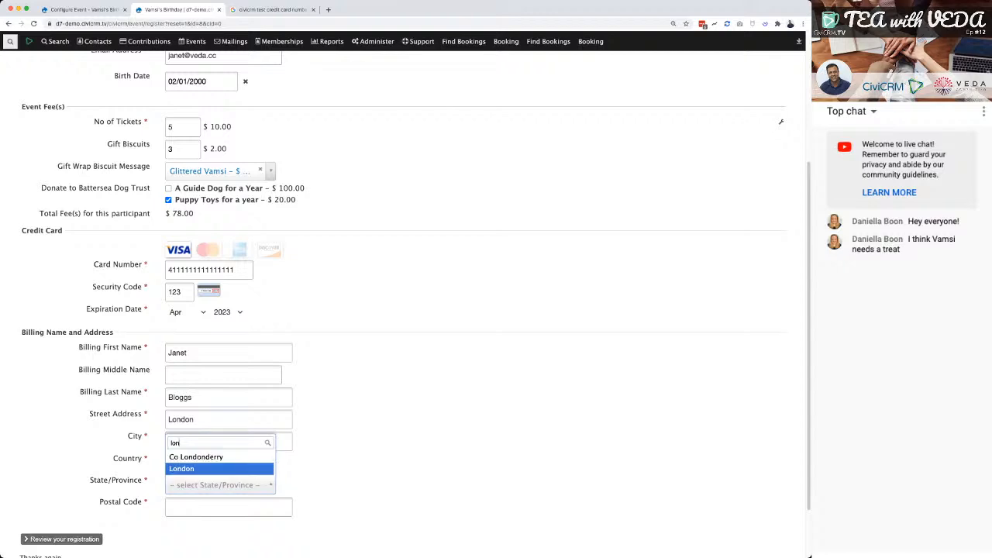
{"action": "key", "text": "Return"}
{"action": "key", "text": "Tab"}
{"action": "type", "text": "E18 1LZ"}
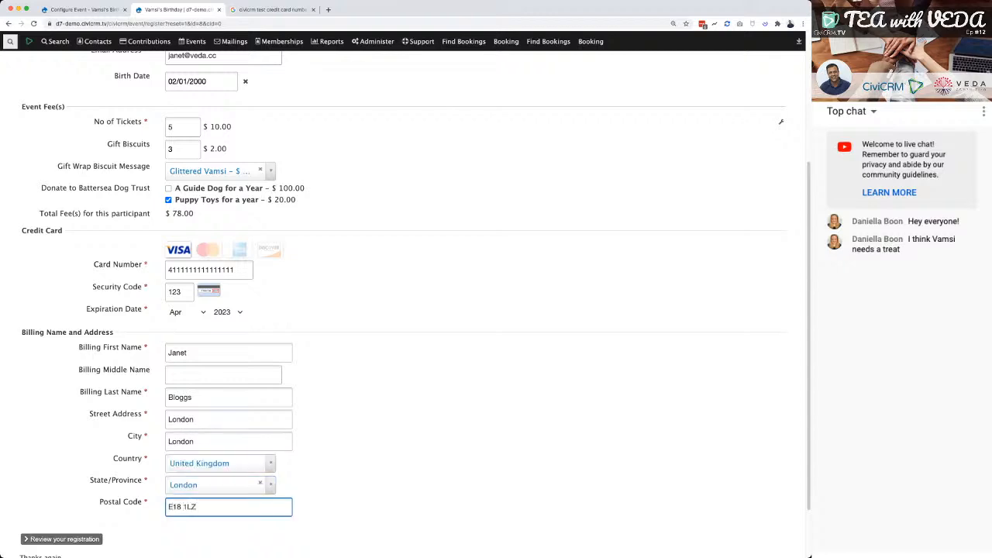
{"action": "key", "text": "Tab"}
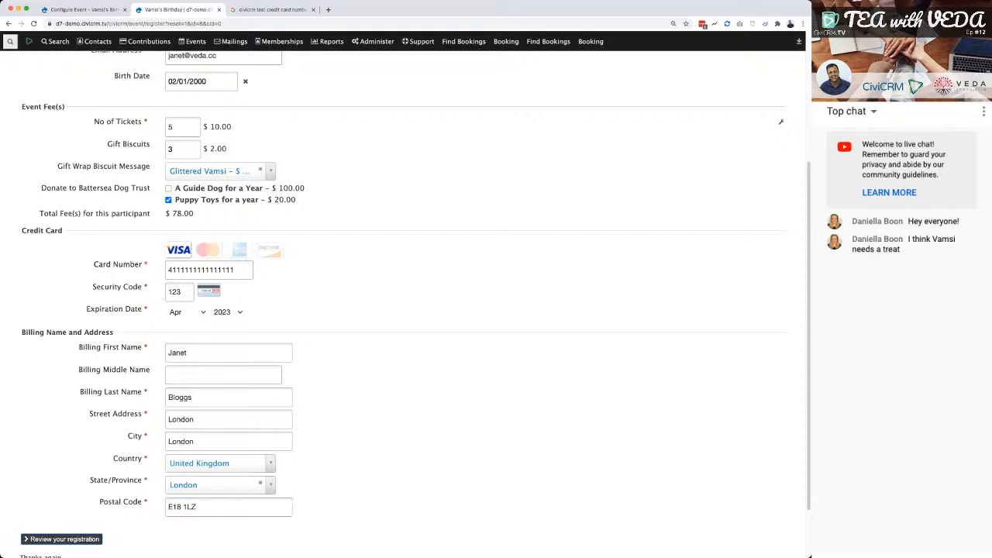
{"action": "key", "text": "Return"}
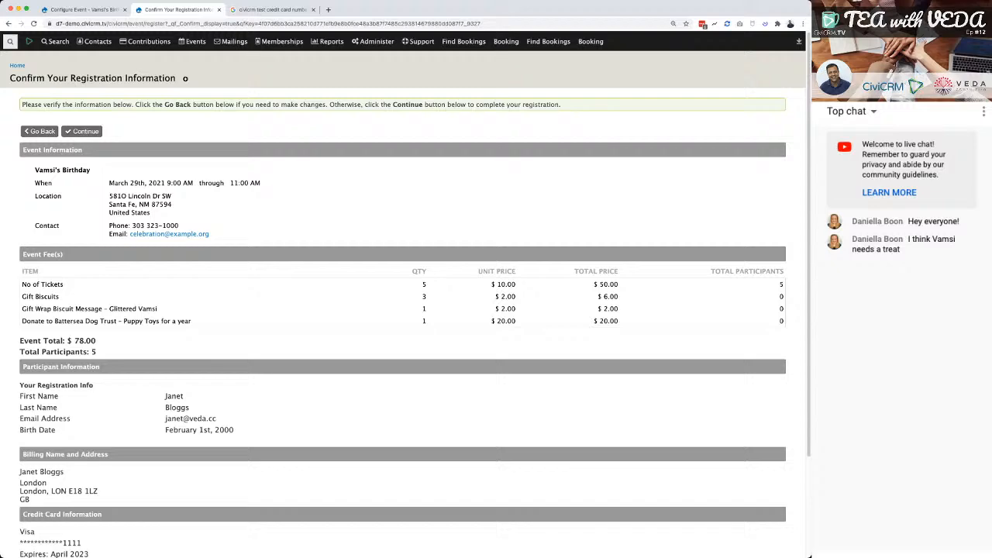
Check the registration summary, complete the registration, review the thank-you page and return to the event configuration.
{"action": "scroll", "coordinate": [403, 310], "scroll_direction": "down", "scroll_amount": 5}
{"action": "scroll", "coordinate": [403, 310], "scroll_direction": "up", "scroll_amount": 5}
{"action": "left_click", "coordinate": [82, 131]}
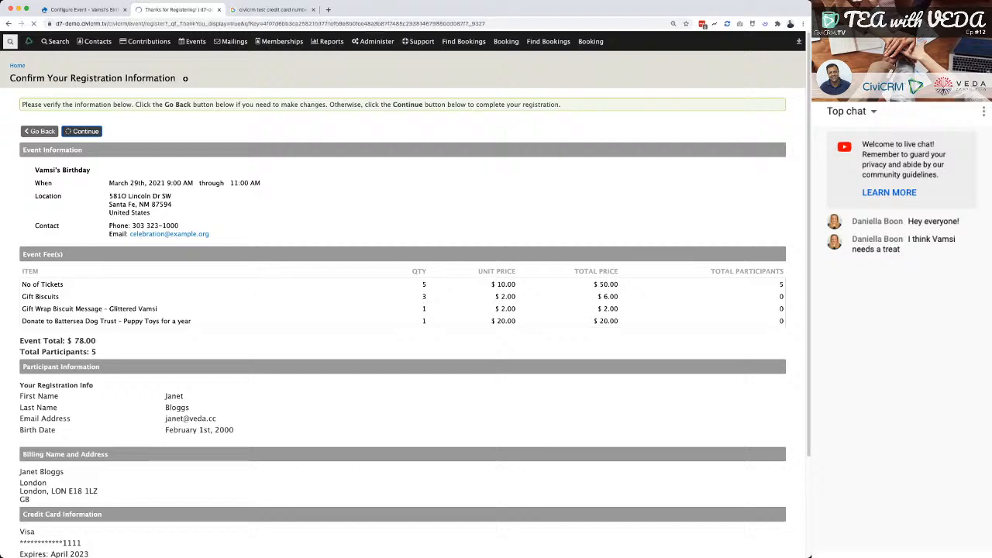
{"action": "scroll", "coordinate": [403, 304], "scroll_direction": "down", "scroll_amount": 5}
{"action": "scroll", "coordinate": [404, 304], "scroll_direction": "up", "scroll_amount": 2}
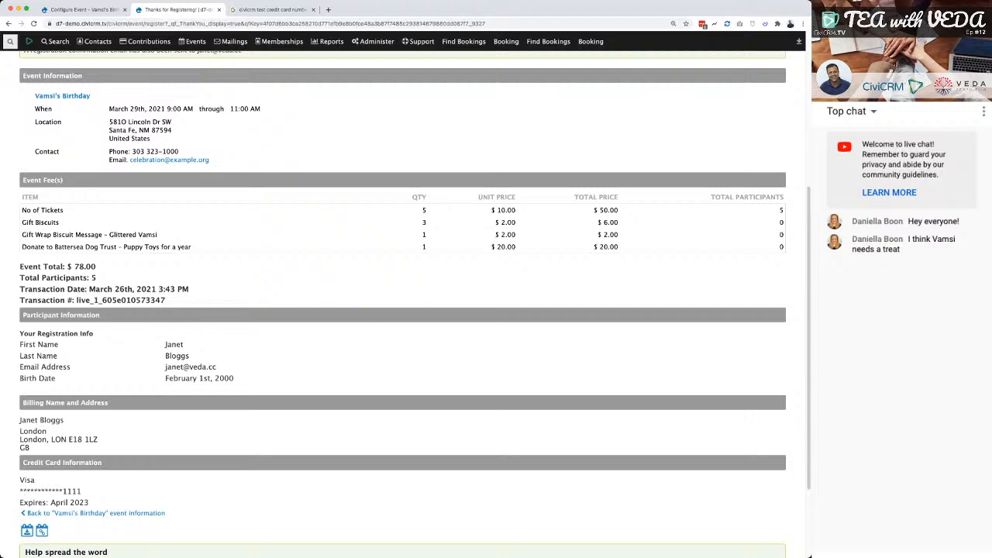
{"action": "key", "text": "ctrl+shift+Tab"}
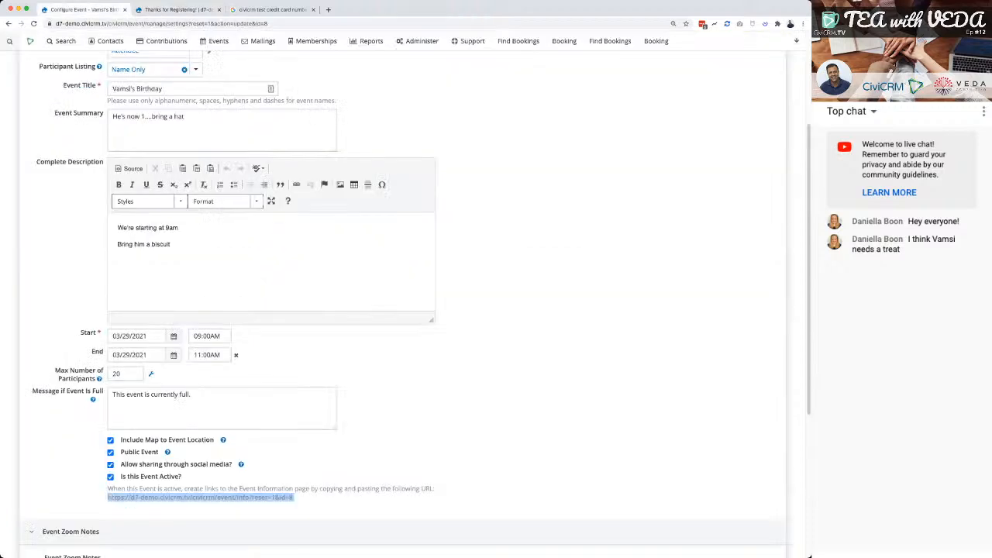
Return to the CiviEvent dashboard and check the fee level and amount of the newest registration for the birthday event.
{"action": "scroll", "coordinate": [403, 311], "scroll_direction": "up", "scroll_amount": 3}
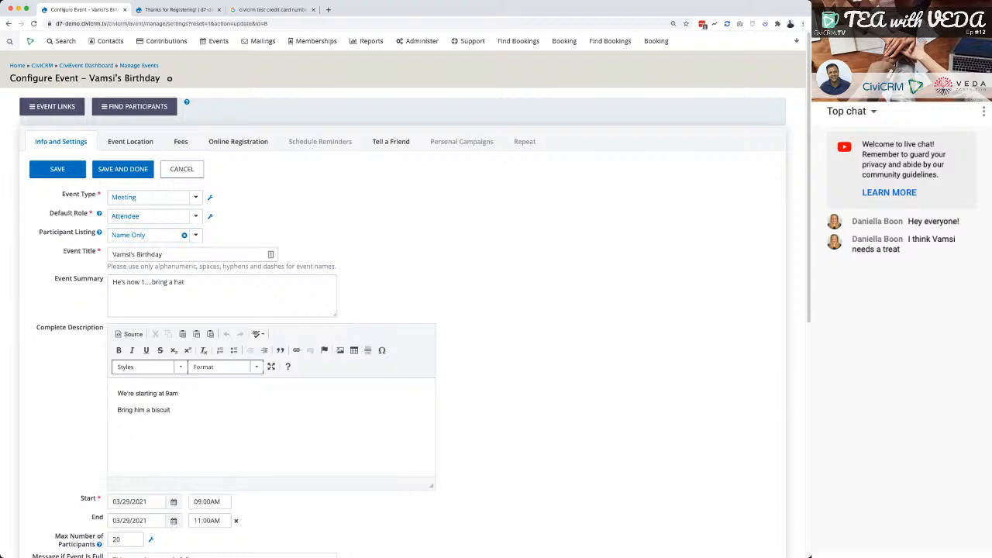
{"action": "left_click", "coordinate": [86, 66]}
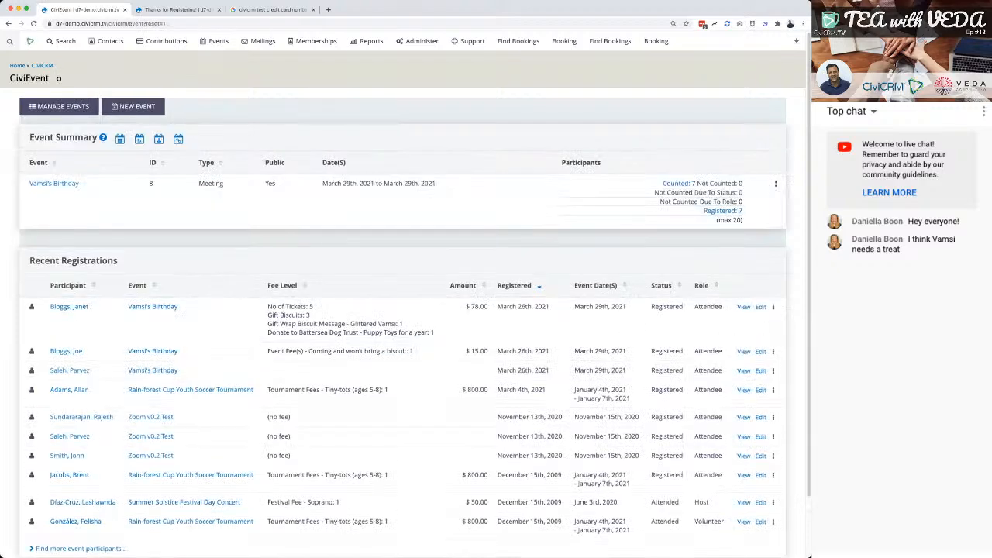
{"action": "scroll", "coordinate": [403, 311], "scroll_direction": "down", "scroll_amount": 1}
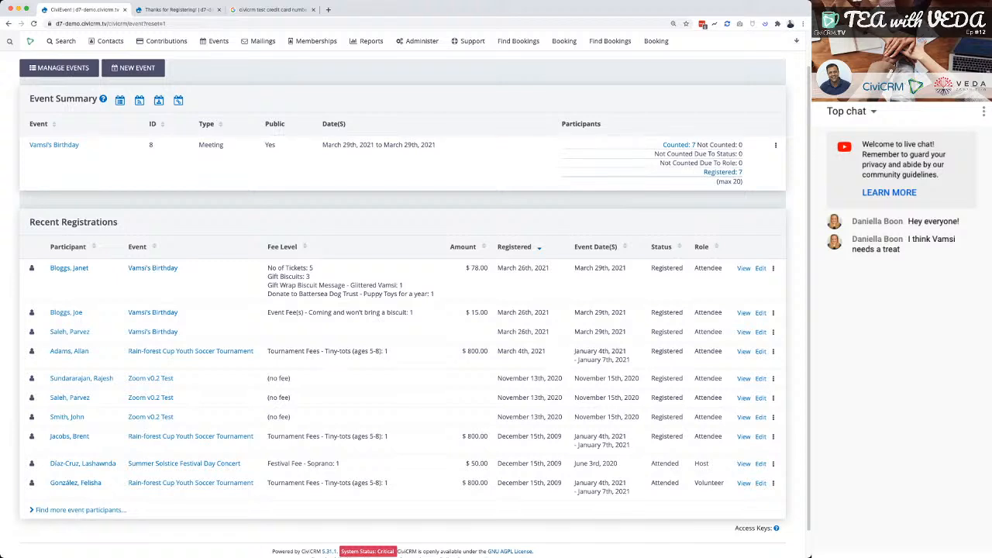
{"action": "left_click_drag", "start_coordinate": [268, 267], "coordinate": [488, 286]}
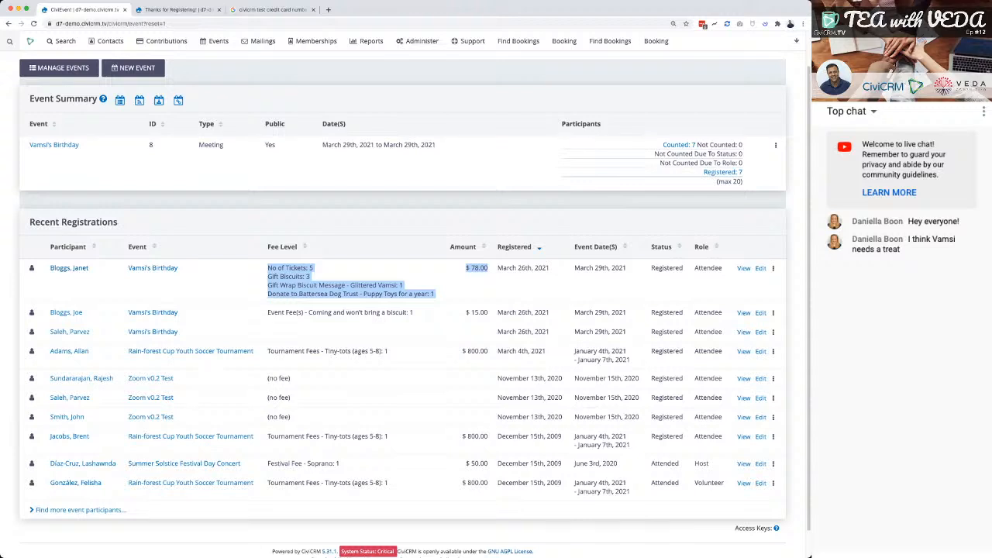
Open the newest registrant's contact record and review the fees, selections and payment in the birthday event registration.
{"action": "left_click", "coordinate": [69, 267]}
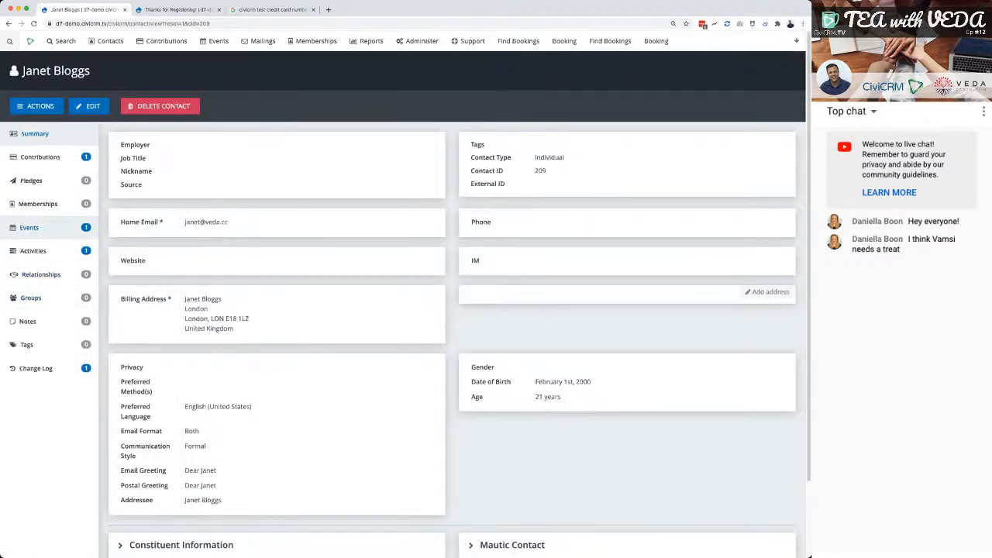
{"action": "left_click", "coordinate": [29, 228]}
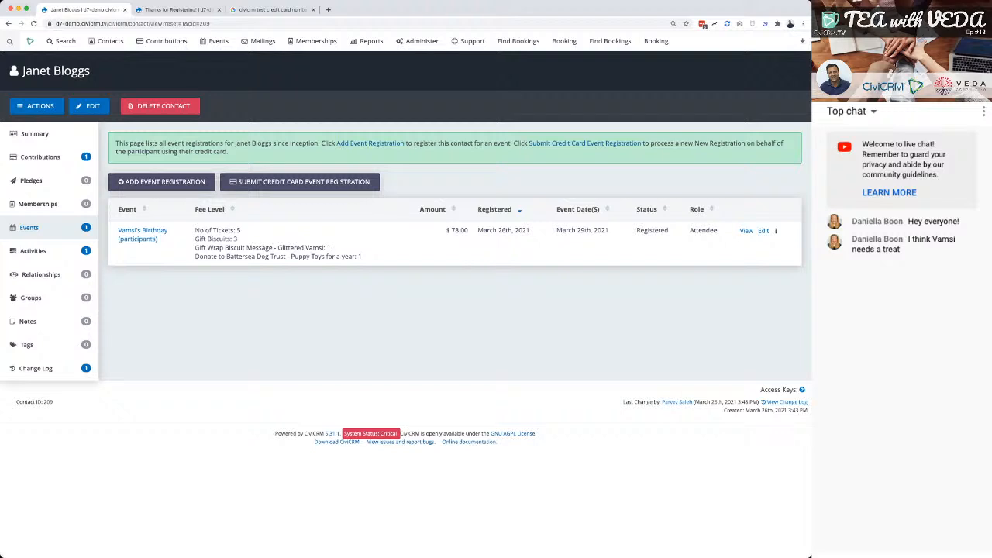
{"action": "left_click", "coordinate": [746, 231]}
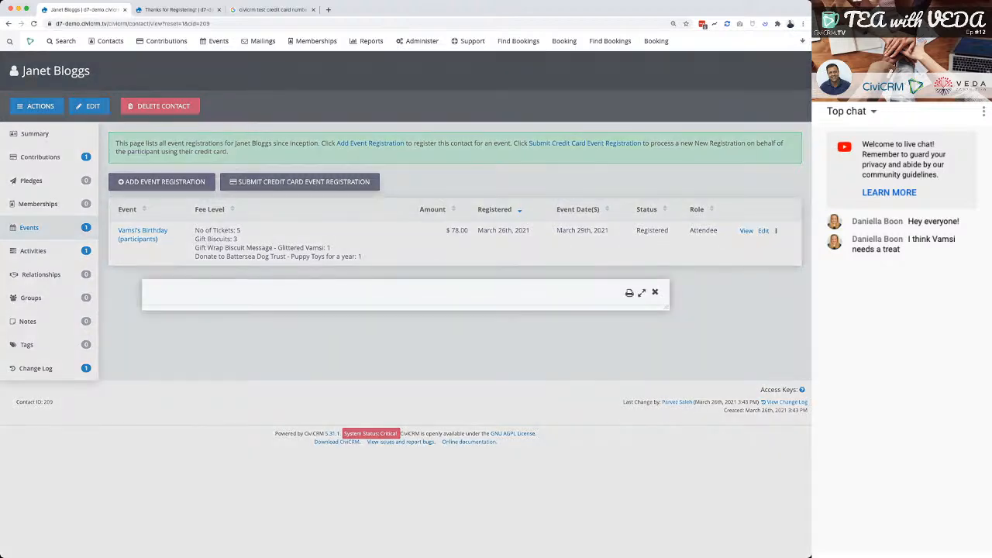
{"action": "scroll", "coordinate": [406, 304], "scroll_direction": "down", "scroll_amount": 3}
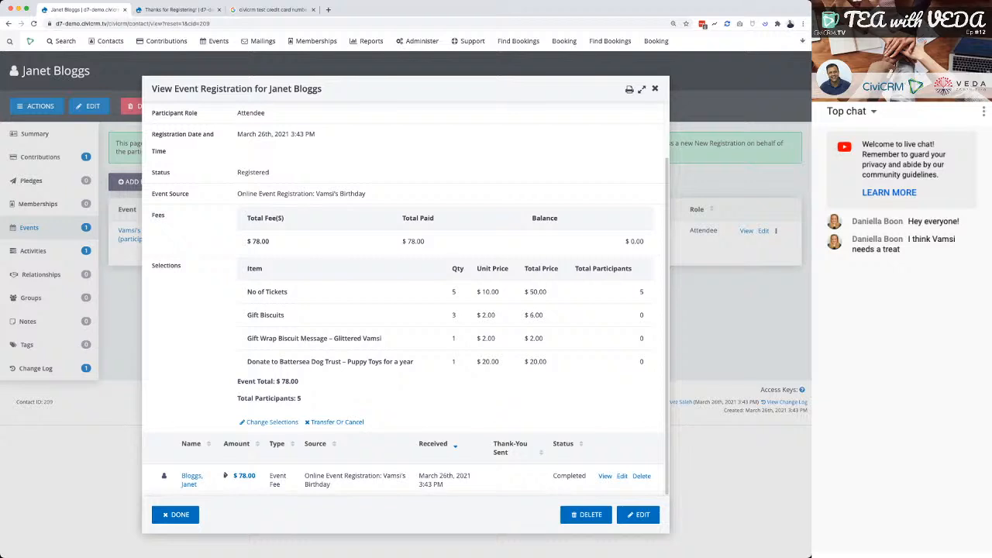
{"action": "scroll", "coordinate": [406, 299], "scroll_direction": "up", "scroll_amount": 3}
{"action": "scroll", "coordinate": [407, 299], "scroll_direction": "down", "scroll_amount": 3}
{"action": "scroll", "coordinate": [406, 302], "scroll_direction": "up", "scroll_amount": 2}
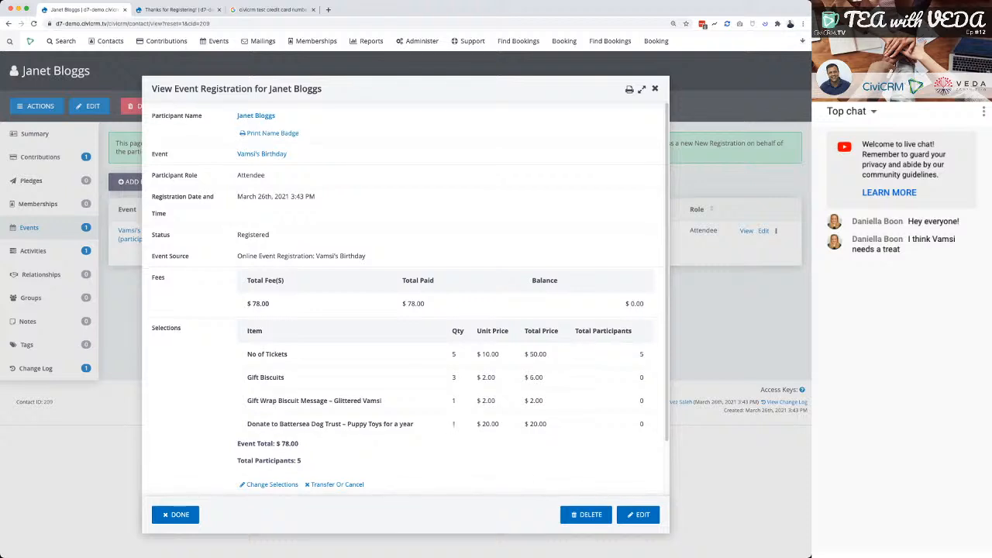
Make a name badge for the participant in the Annual Conference Hanging Badge (Avery 5395) format, check the PDF and close it.
{"action": "left_click", "coordinate": [272, 484]}
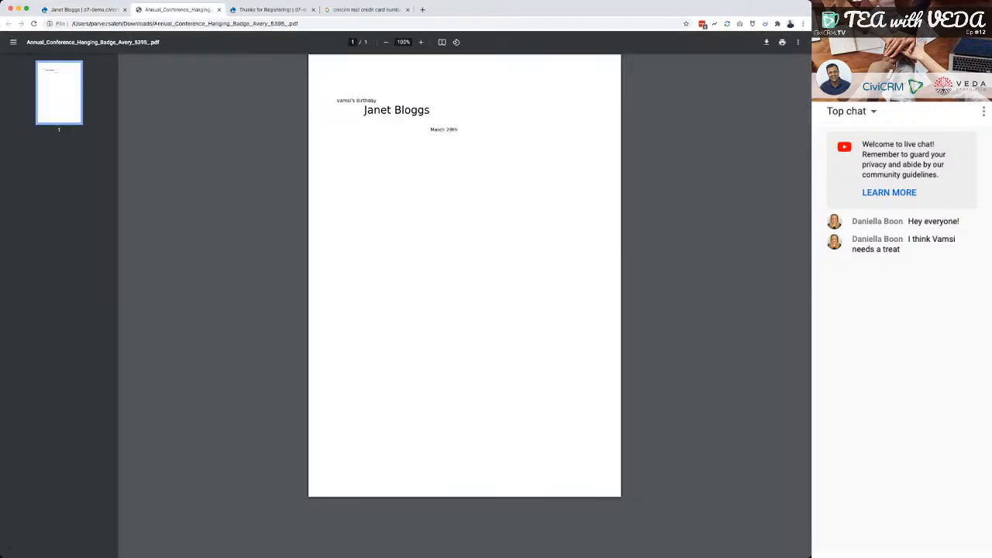
{"action": "key", "text": "super+a"}
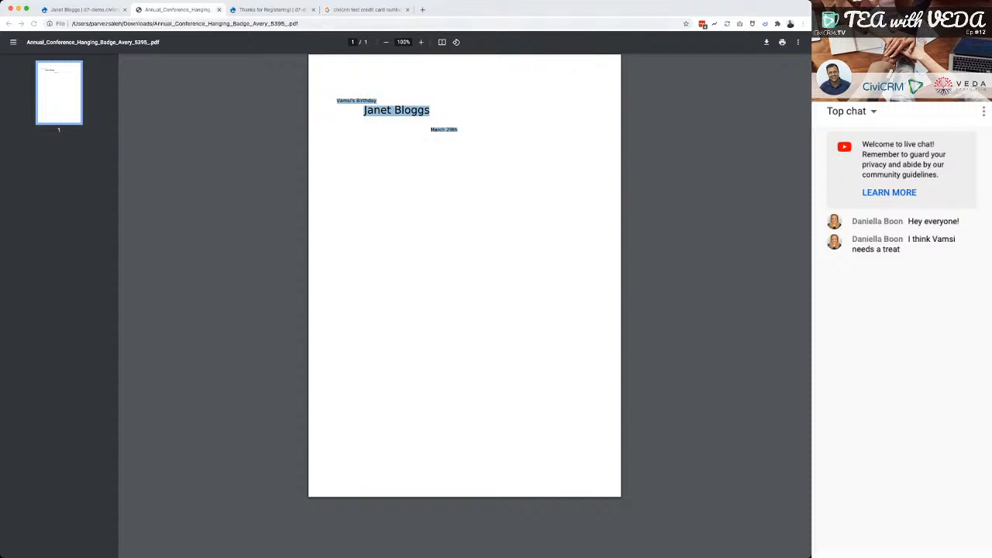
{"action": "left_click", "coordinate": [219, 10]}
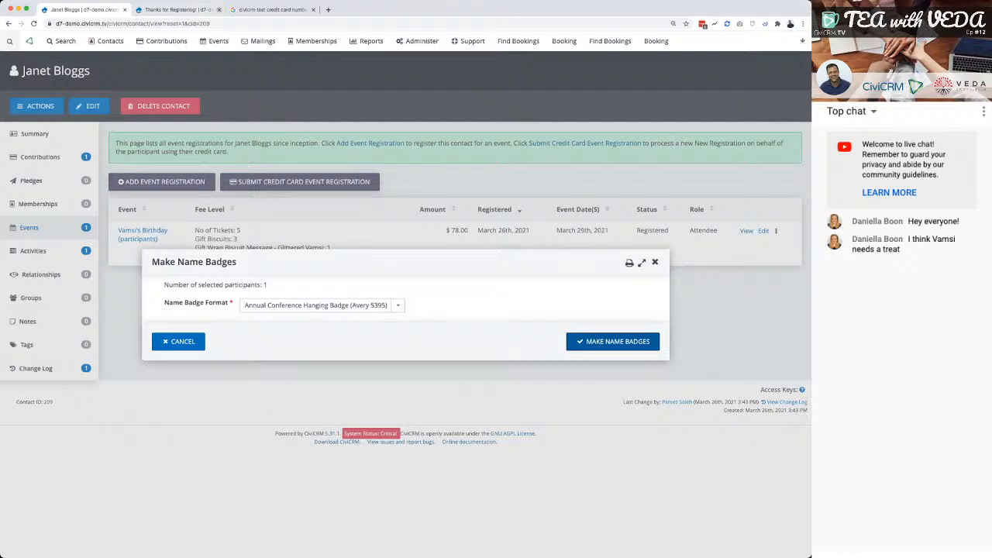
{"action": "key", "text": "Escape"}
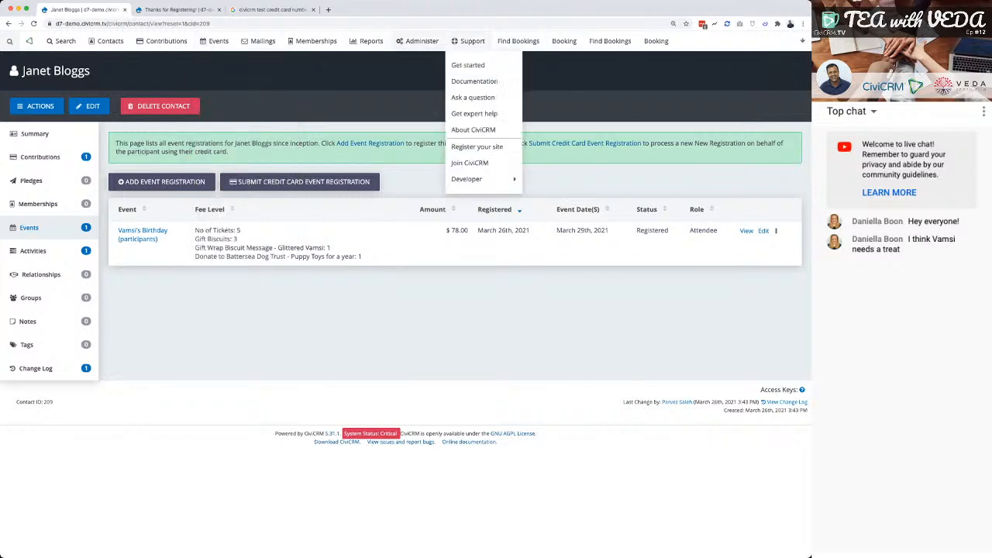
Open the event reports, examine the column options of the Attendee List report and return to the report list.
{"action": "mouse_move", "coordinate": [422, 40]}
{"action": "mouse_move", "coordinate": [370, 40]}
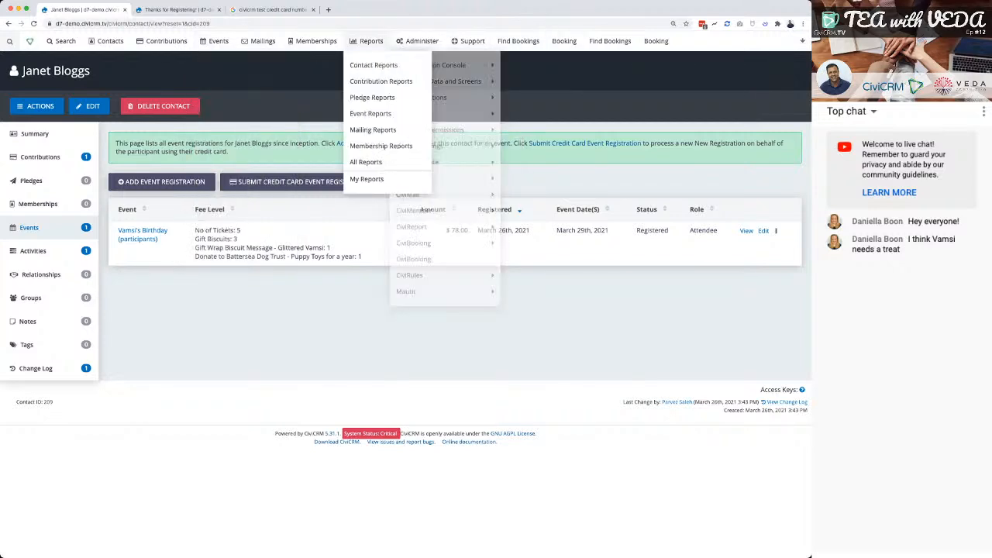
{"action": "left_click", "coordinate": [371, 114]}
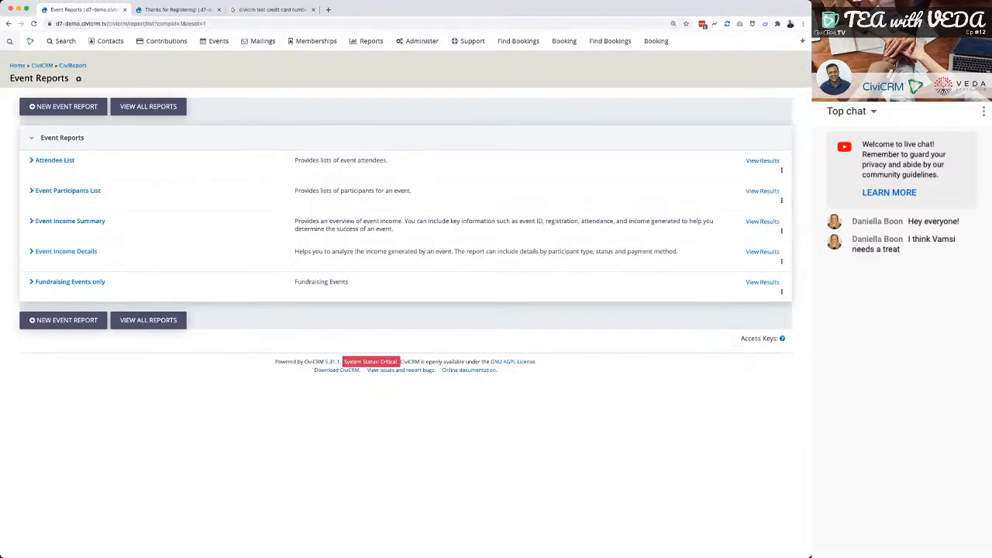
{"action": "left_click", "coordinate": [66, 251]}
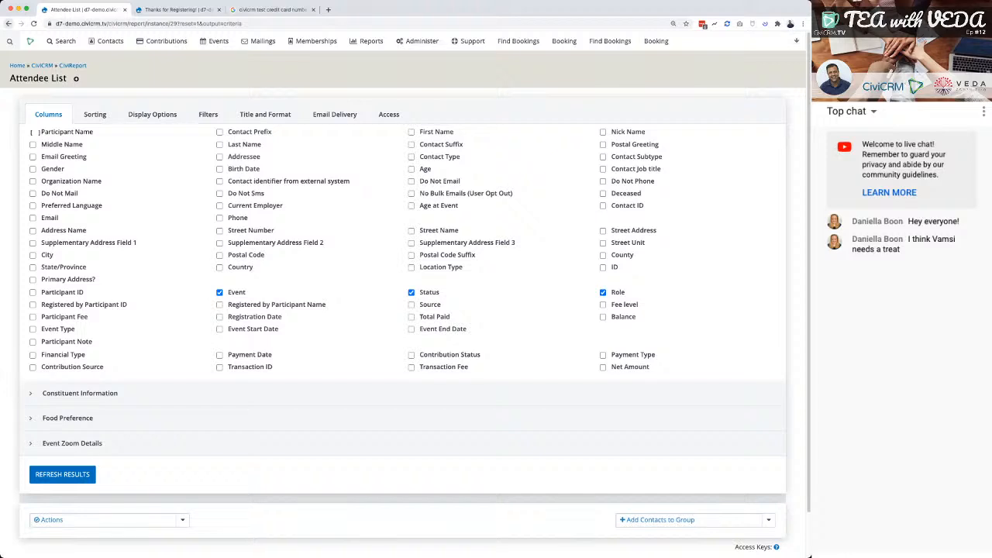
{"action": "left_click", "coordinate": [8, 23]}
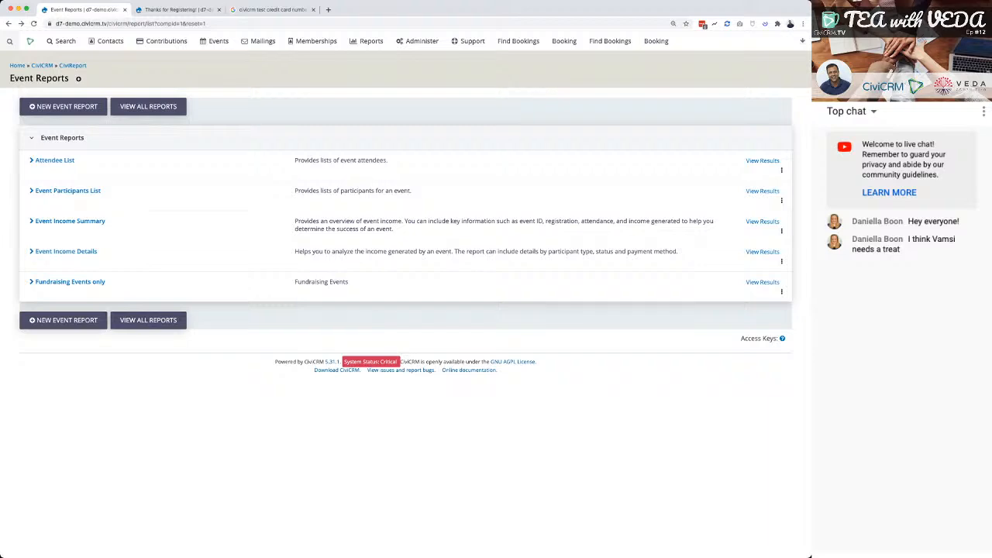
Go back to the event dashboard and open the birthday event's Schedule Reminders settings.
{"action": "left_click", "coordinate": [219, 41]}
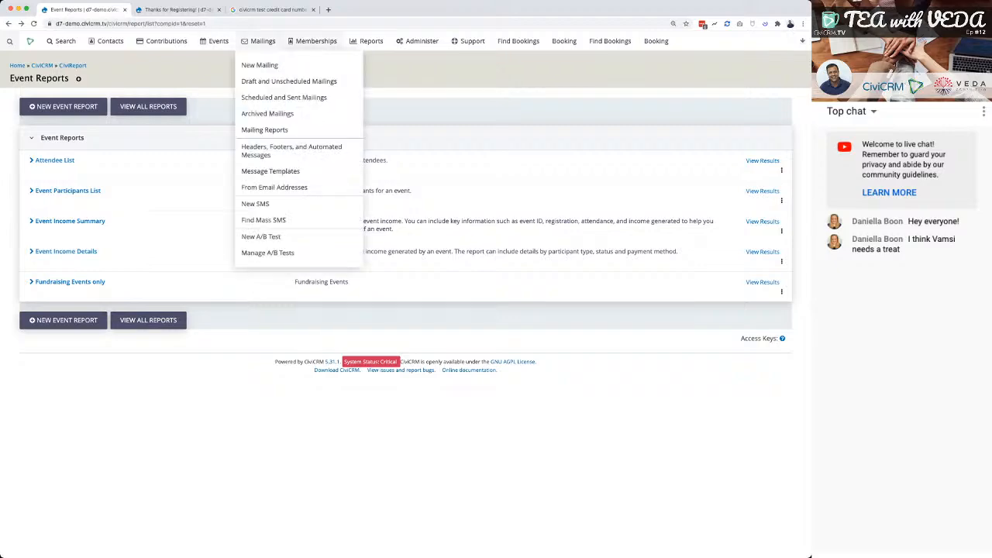
{"action": "mouse_move", "coordinate": [218, 41]}
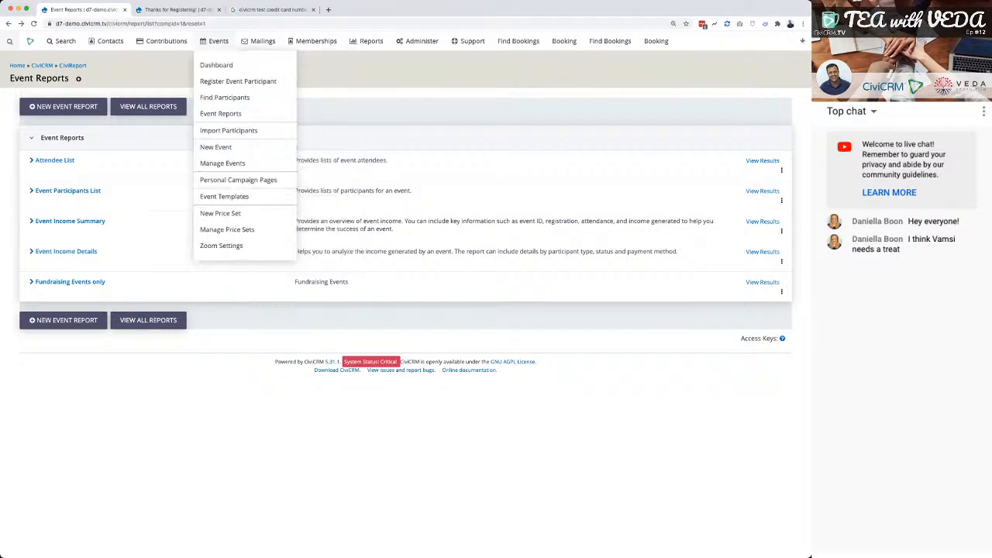
{"action": "left_click", "coordinate": [216, 65]}
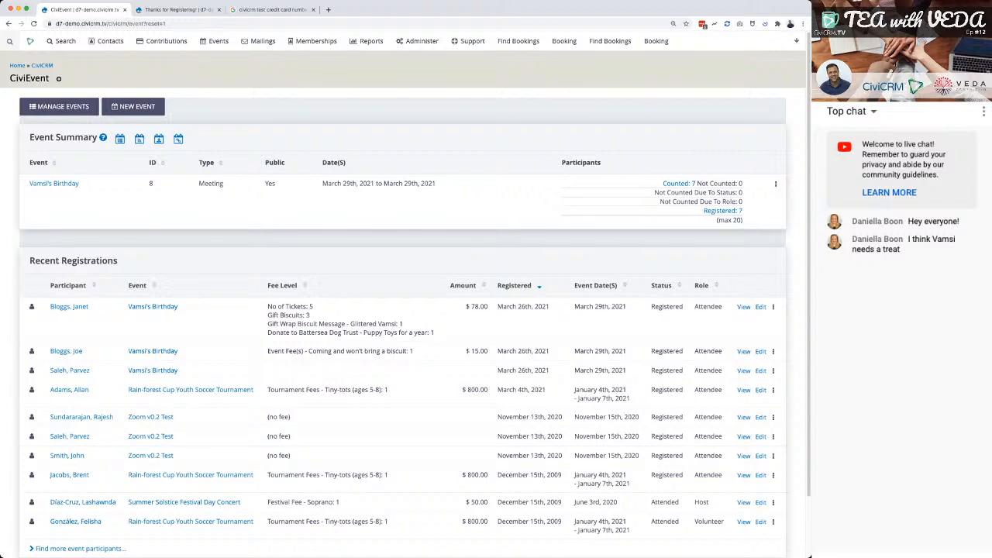
{"action": "left_click", "coordinate": [776, 184]}
{"action": "left_click", "coordinate": [776, 185]}
{"action": "left_click", "coordinate": [727, 259]}
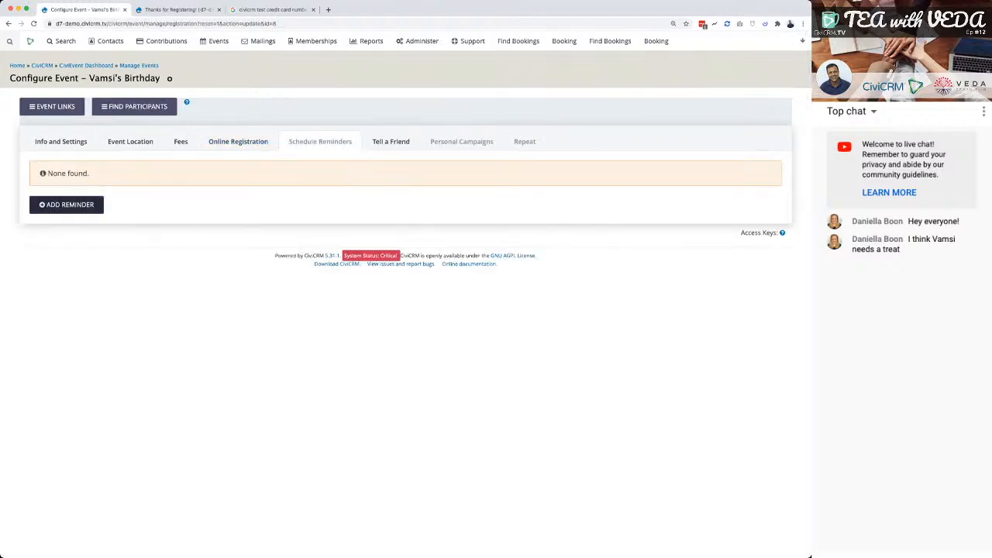
Start a new scheduled reminder for Registered recipients, timed 1 day before the Event Start Date.
{"action": "left_click", "coordinate": [66, 205]}
{"action": "left_click", "coordinate": [302, 134]}
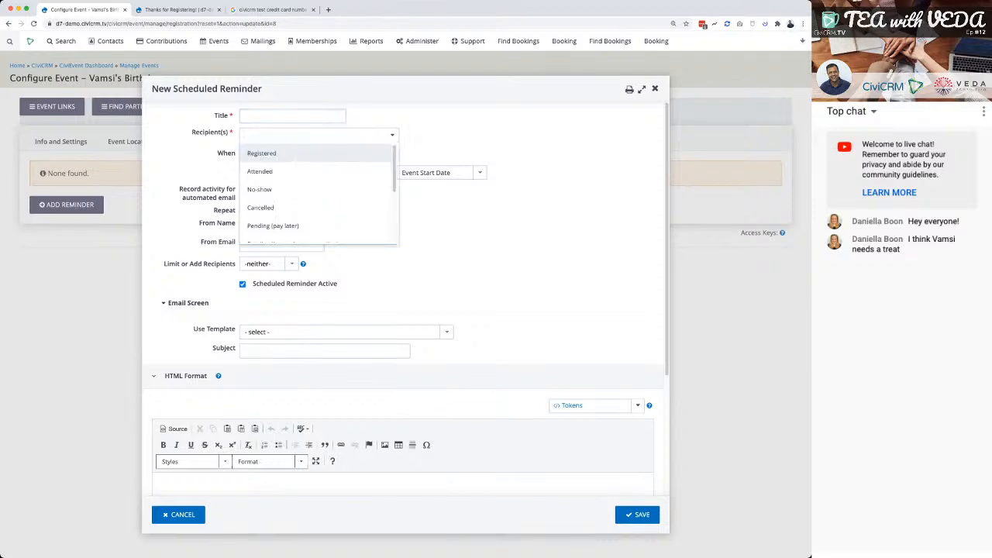
{"action": "left_click", "coordinate": [262, 153]}
{"action": "left_click", "coordinate": [270, 154]}
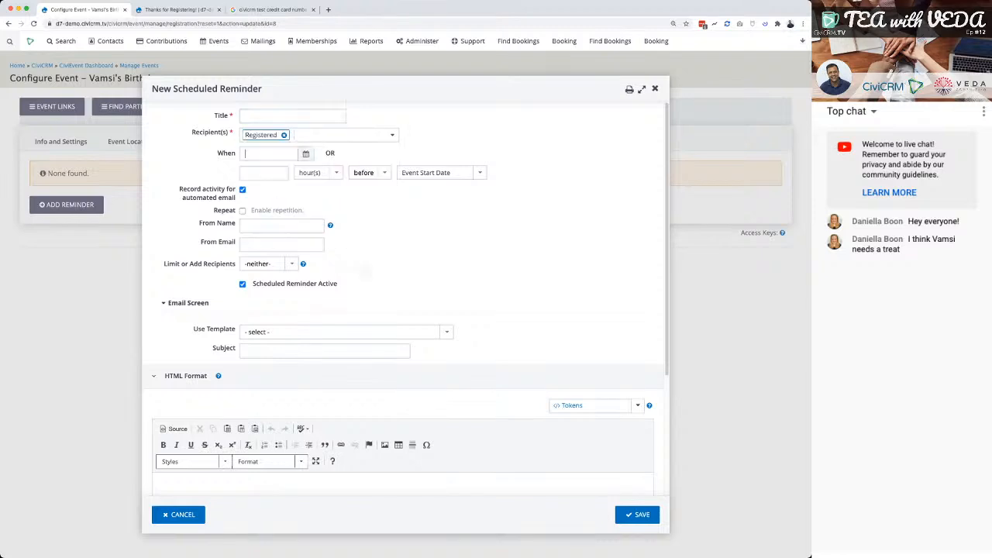
{"action": "key", "text": "Tab"}
{"action": "type", "text": "1"}
{"action": "key", "text": "Tab"}
{"action": "key", "text": "d"}
Write "Don't forget your biscuits" as the HTML message of the reminder.
{"action": "scroll", "coordinate": [403, 298], "scroll_direction": "down", "scroll_amount": 1}
{"action": "left_click", "coordinate": [165, 433]}
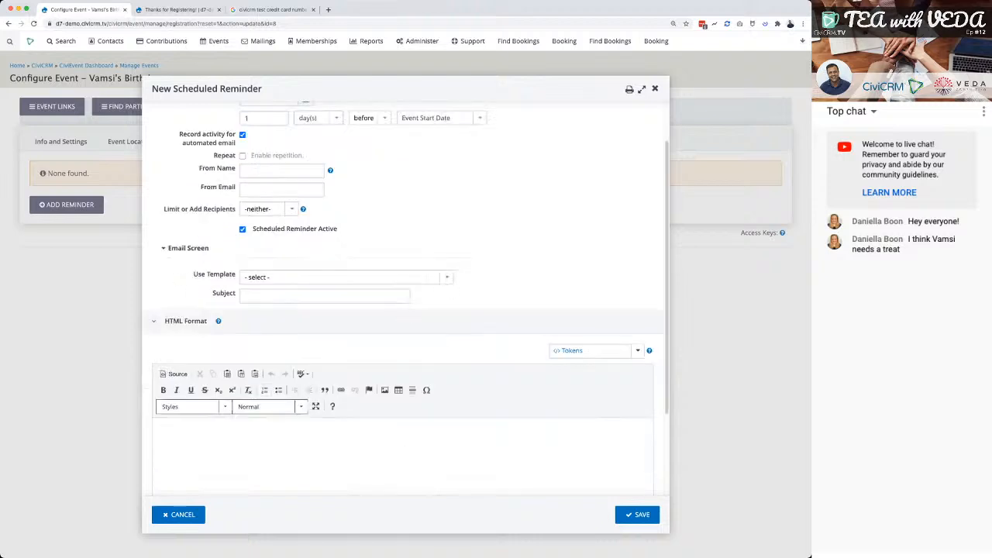
{"action": "type", "text": "Don't forget your biscuits"}
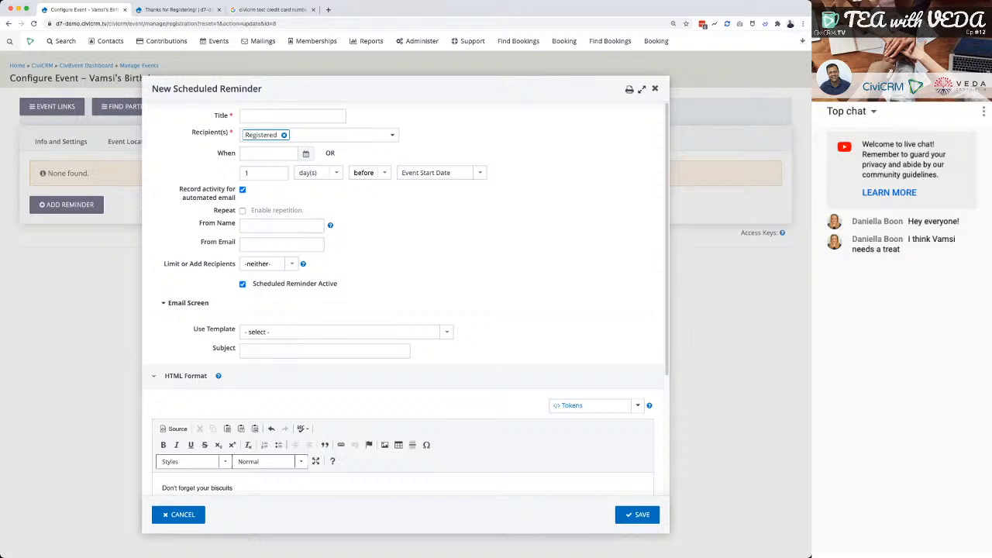
Look at the tokens available for the reminder's HTML message and close the list without inserting one.
{"action": "scroll", "coordinate": [405, 310], "scroll_direction": "down", "scroll_amount": 3}
{"action": "left_click", "coordinate": [595, 235]}
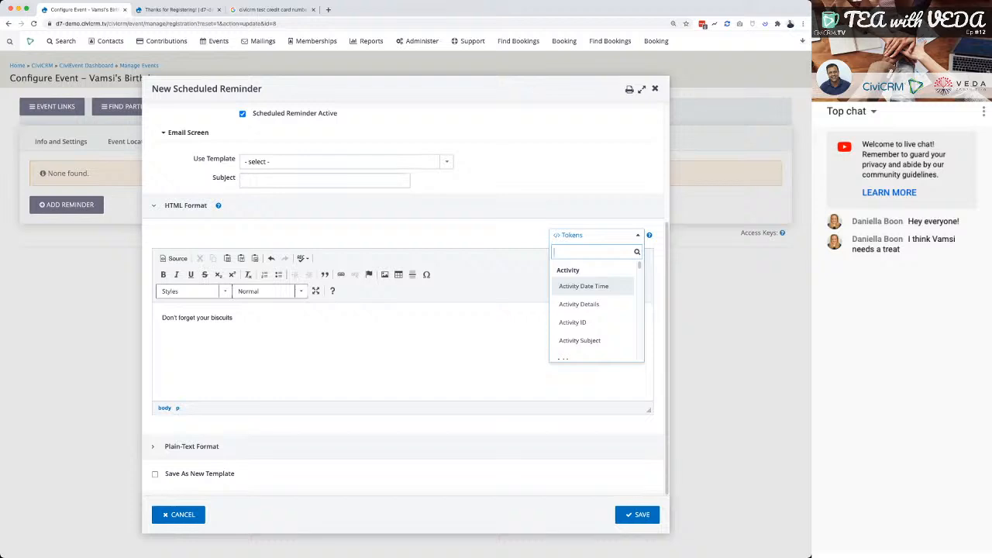
{"action": "key", "text": "Escape"}
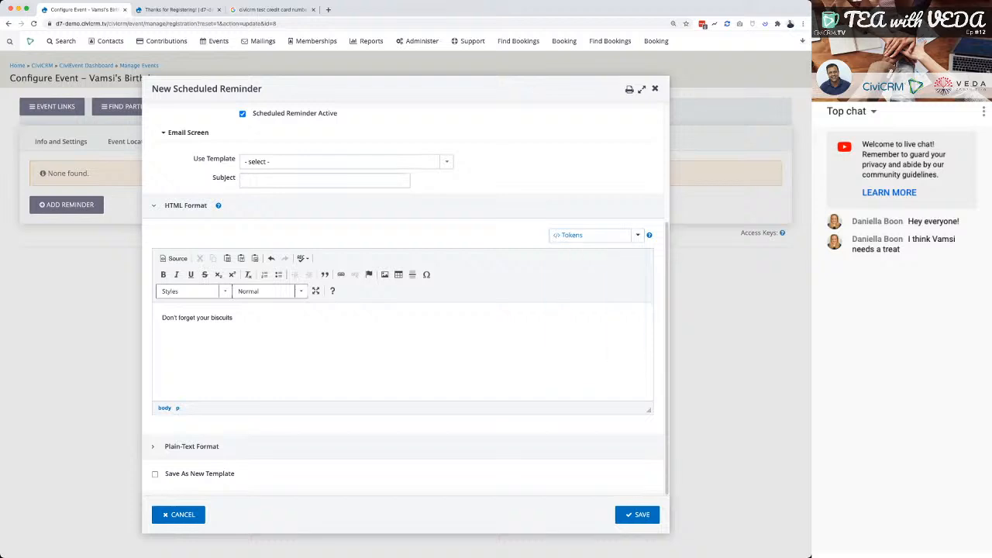